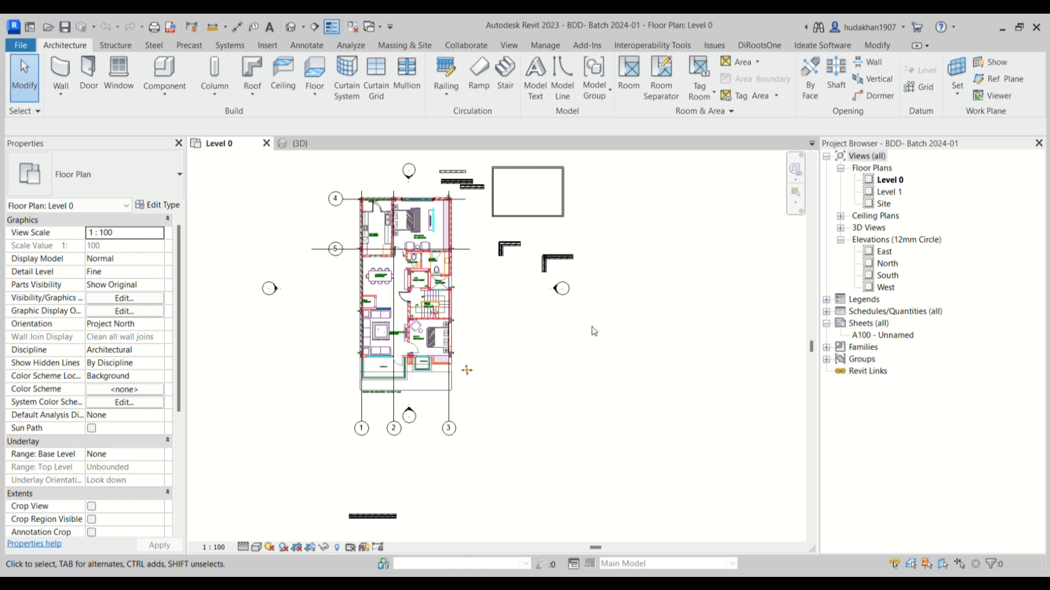
scroll(429, 164, "up", 6)
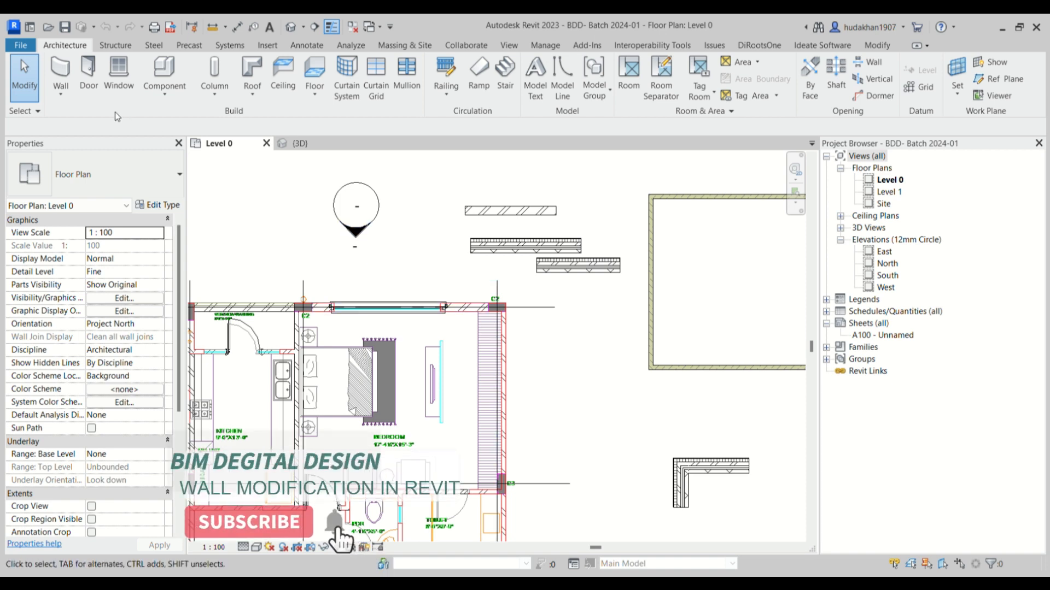
left_click(156, 206)
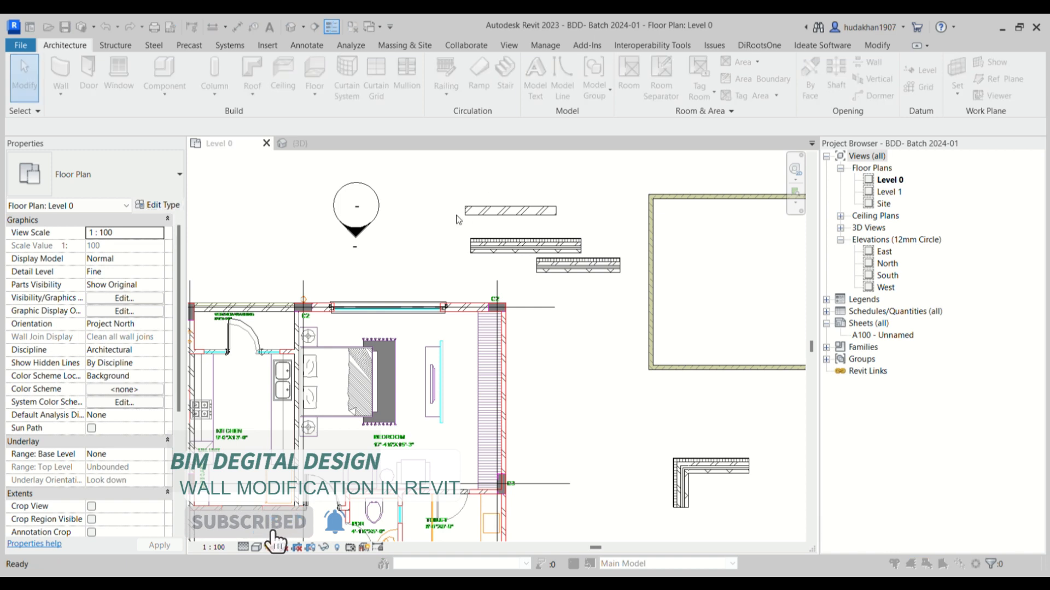
left_click(828, 110)
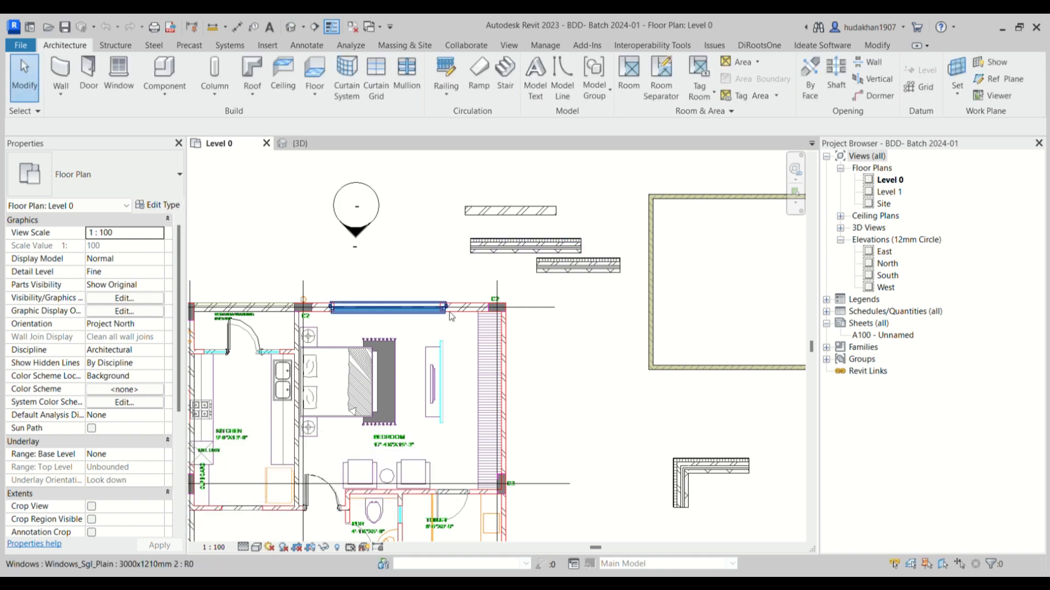
Open the type properties of the 230mm Thk Brick Wall holding the bedroom window and close them unchanged.
left_click(464, 309)
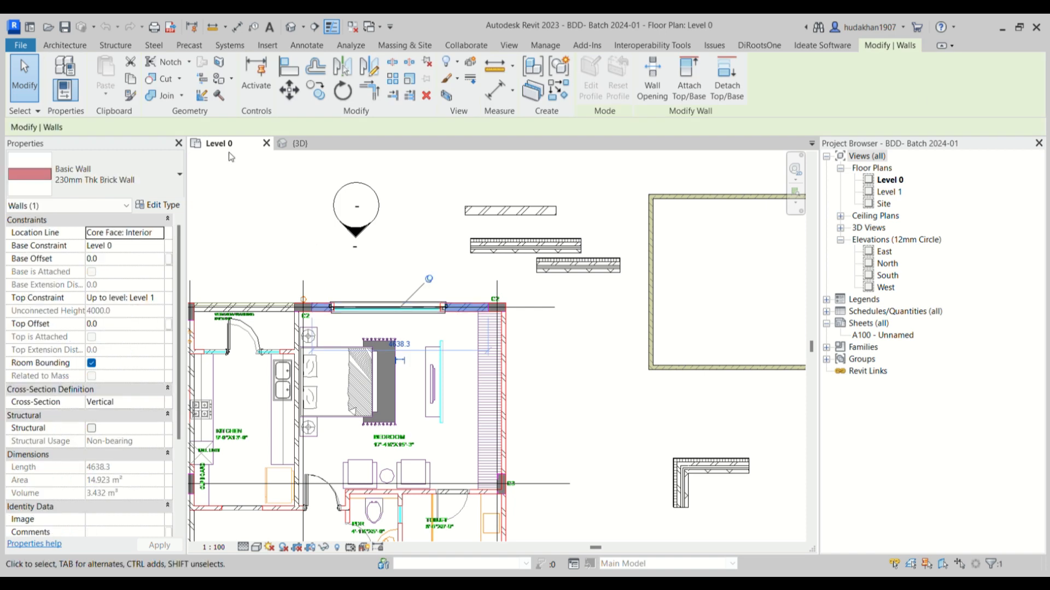
left_click(159, 205)
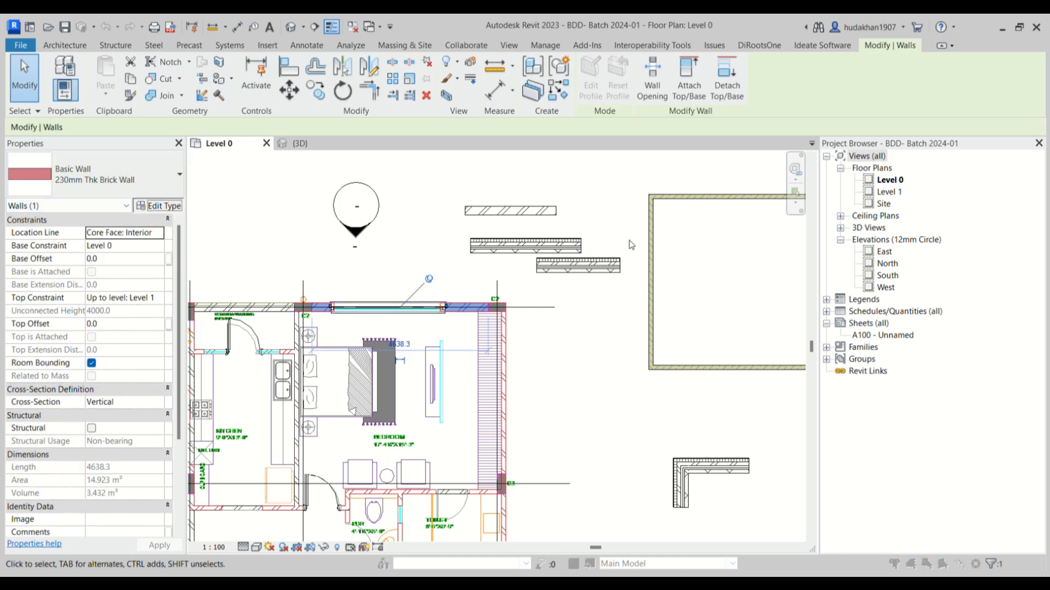
left_click(832, 116)
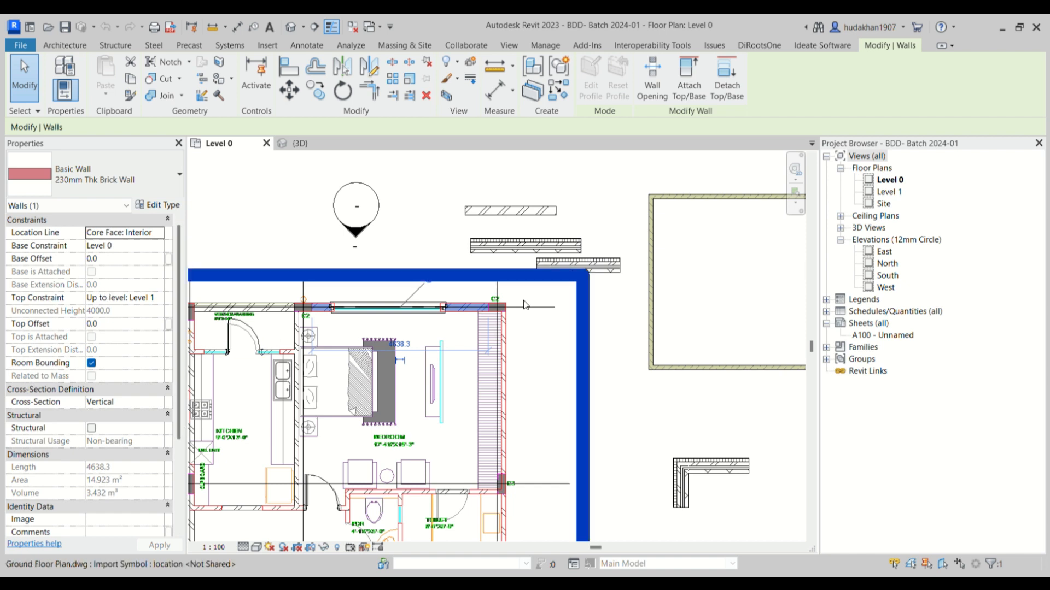
Open the type properties of the upper 75mm Thk Partition Wall of the separate rectangular enclosure.
scroll(592, 316, "up", 3)
middle_click_drag(614, 347, 472, 403)
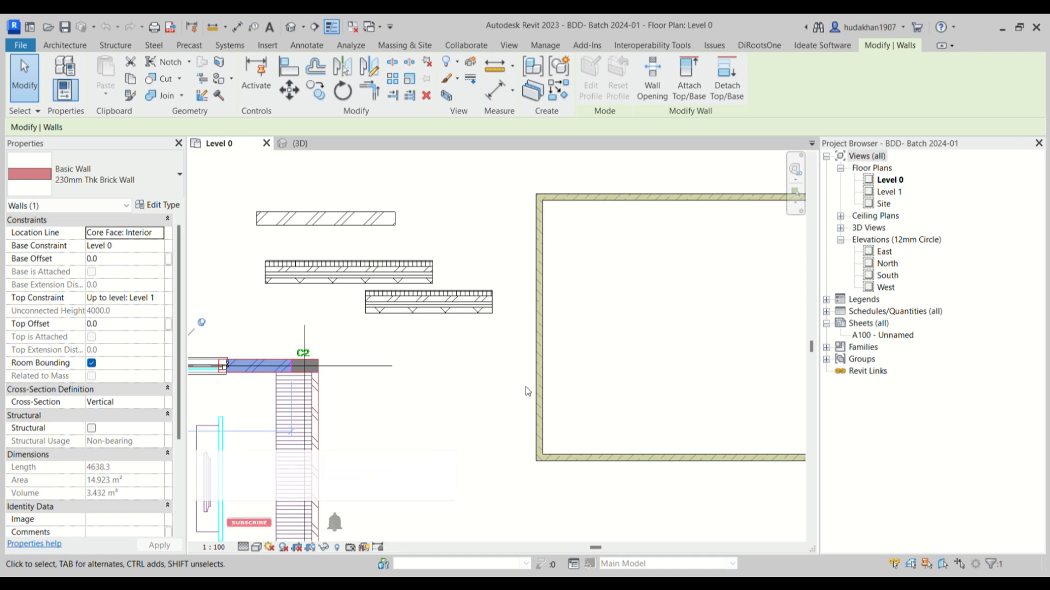
middle_click_drag(543, 279, 441, 376)
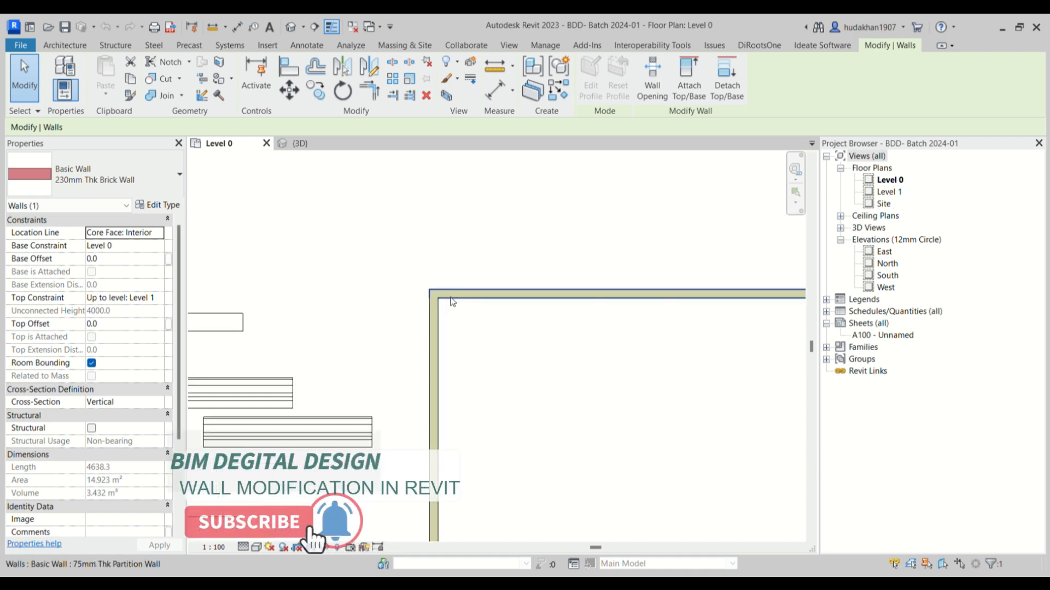
scroll(450, 300, "up", 2)
left_click(471, 294)
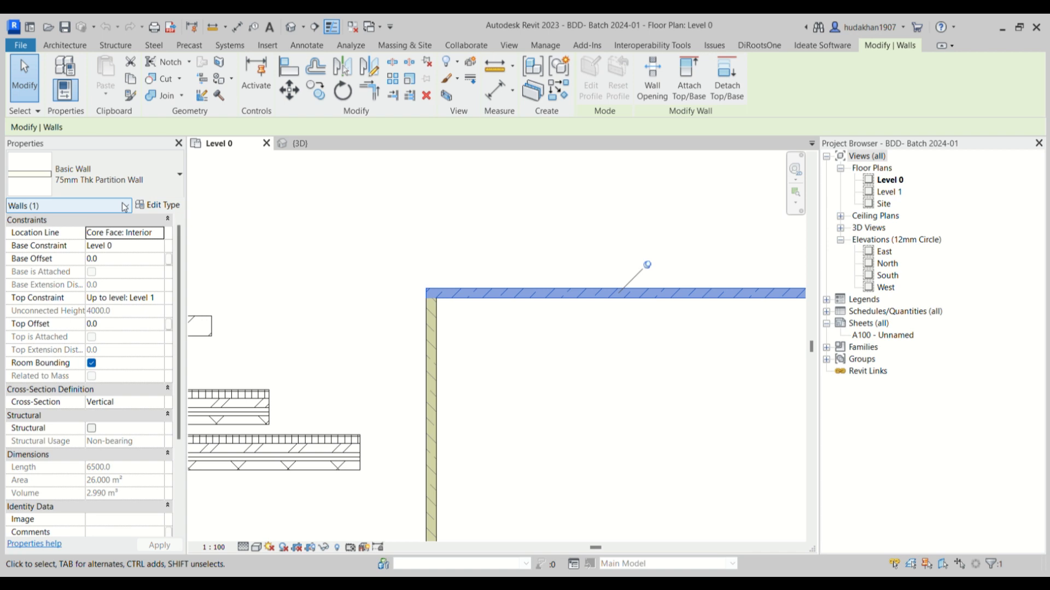
left_click(170, 206)
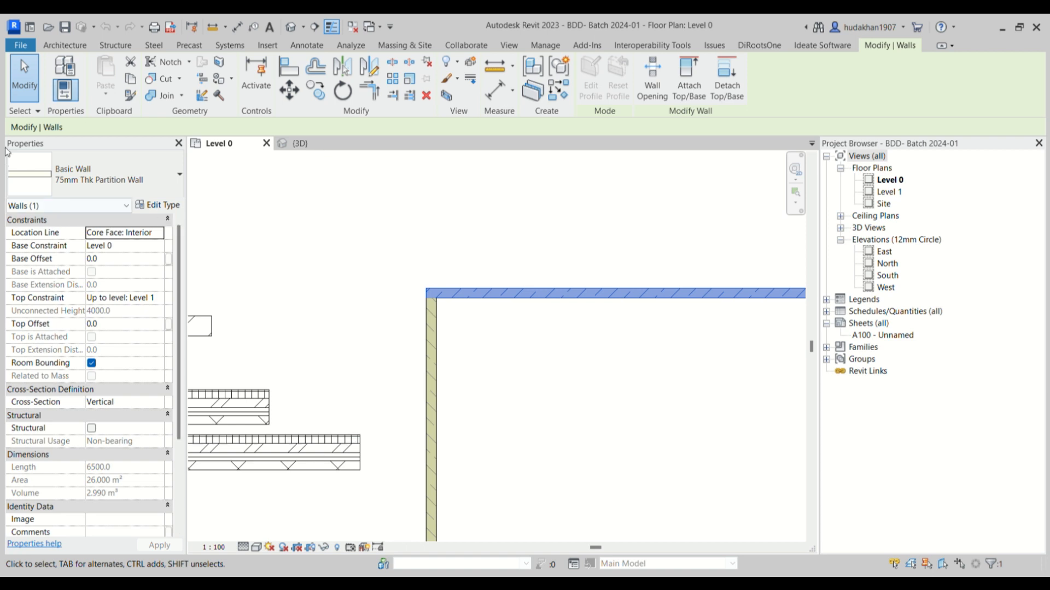
Add the enclosure's remaining three partition walls to the selection one at a time.
scroll(429, 258, "down", 4)
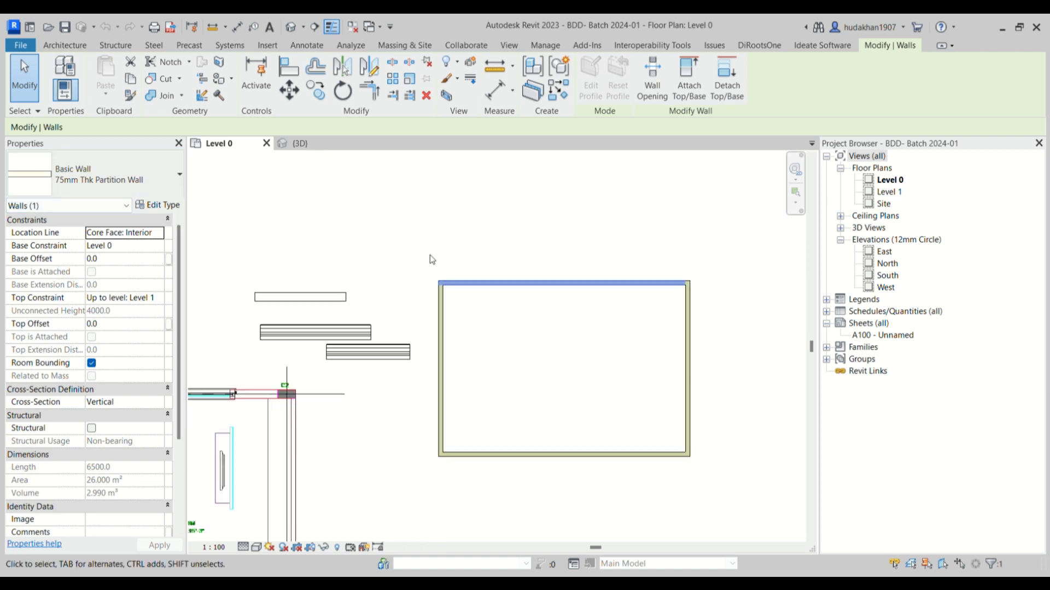
scroll(470, 323, "up", 2)
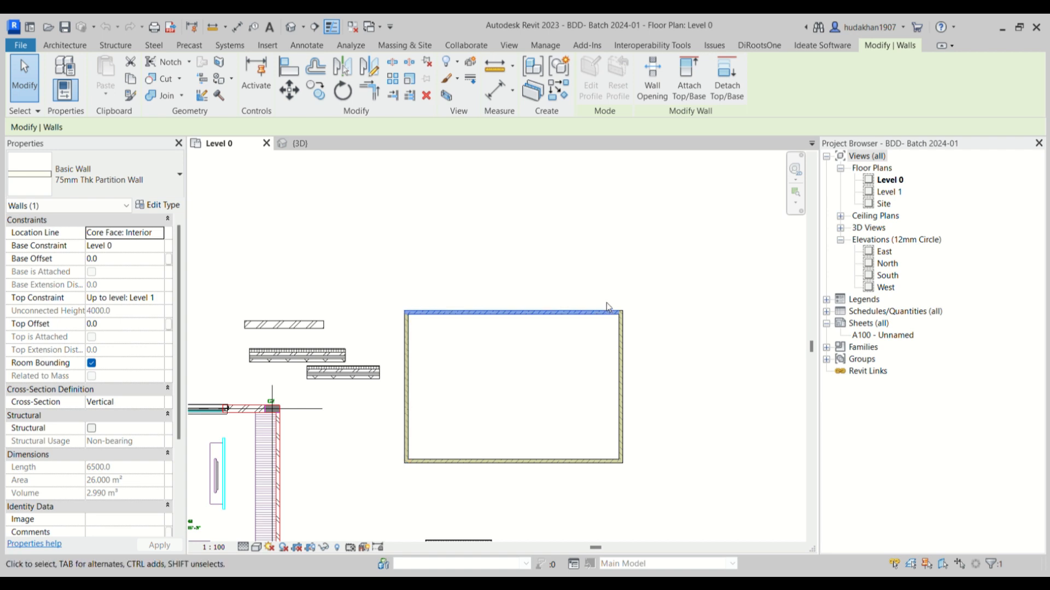
left_click(411, 366, "ctrl")
left_click(539, 462, "ctrl")
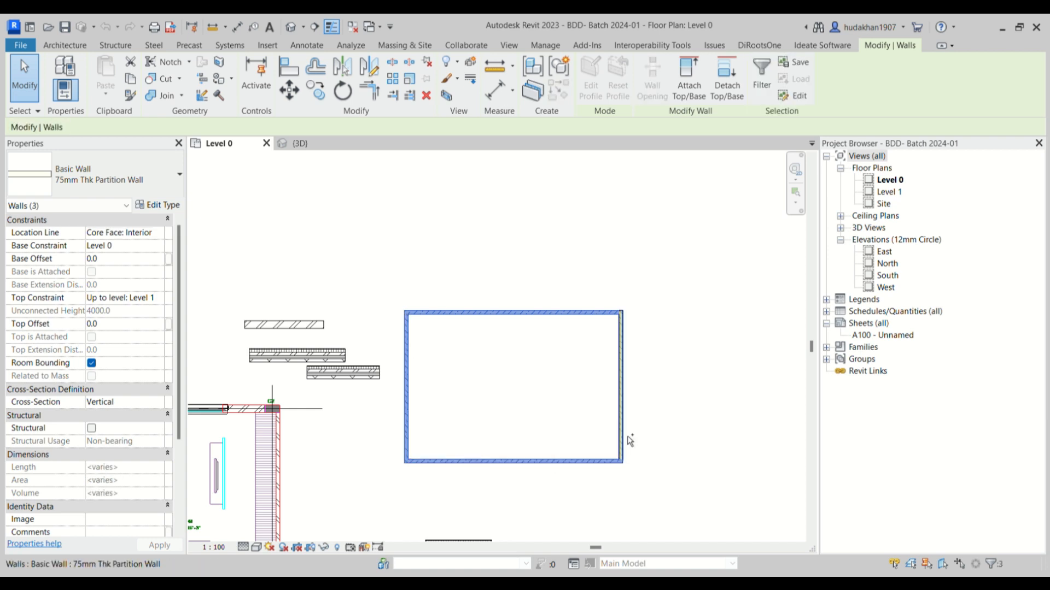
left_click(623, 435, "ctrl")
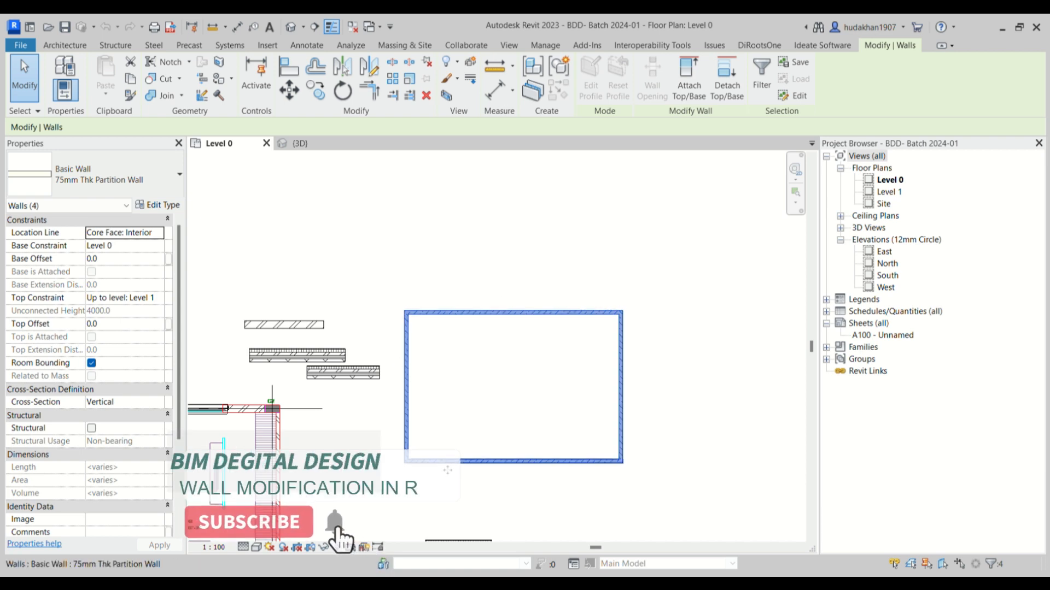
Clear the selection and reselect the enclosure's four partition walls together as one connected chain.
left_click(557, 399)
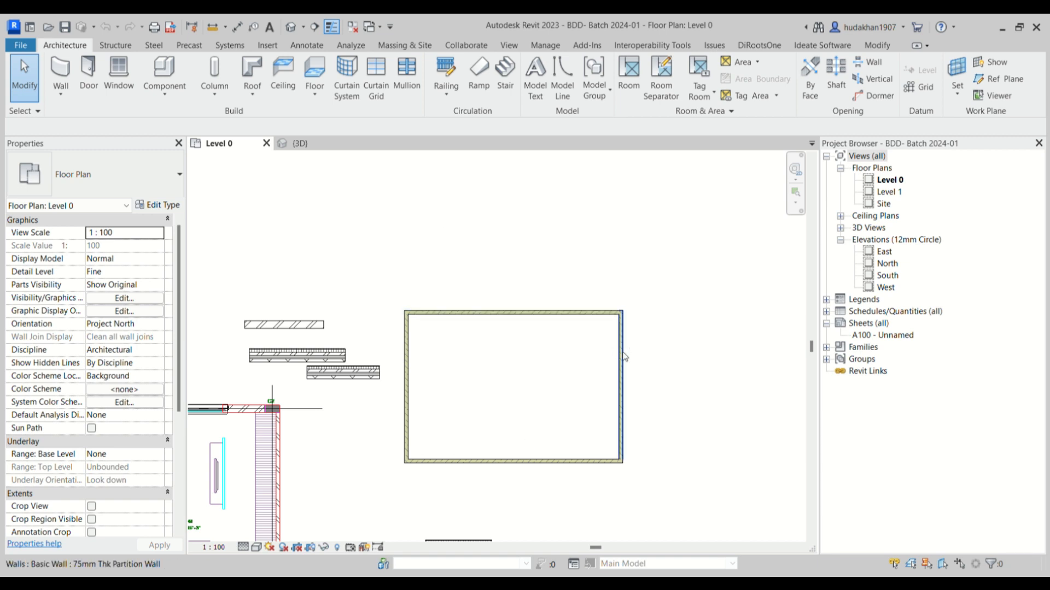
key("Tab")
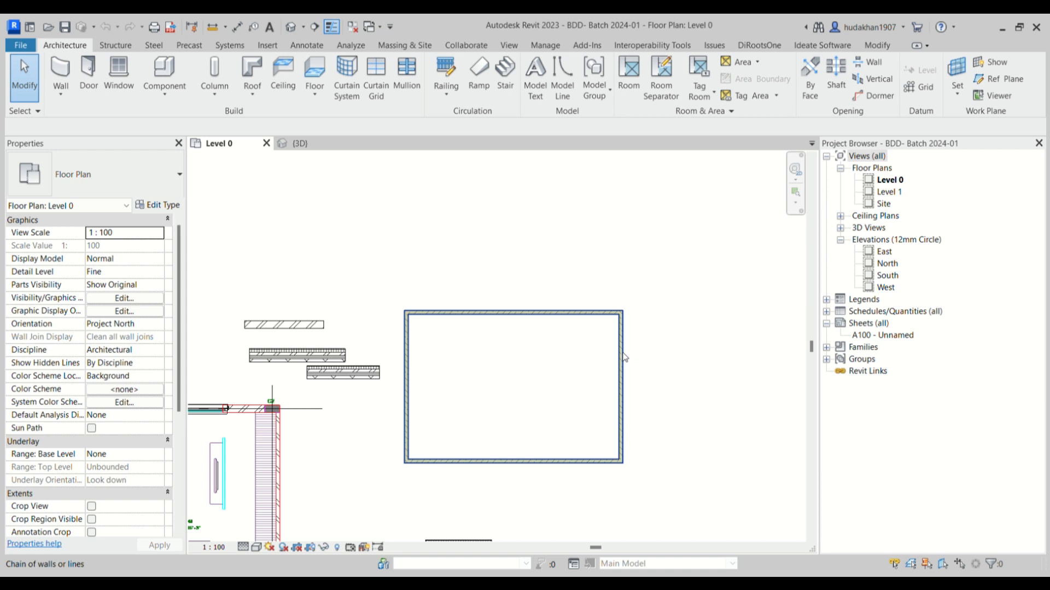
left_click(622, 358)
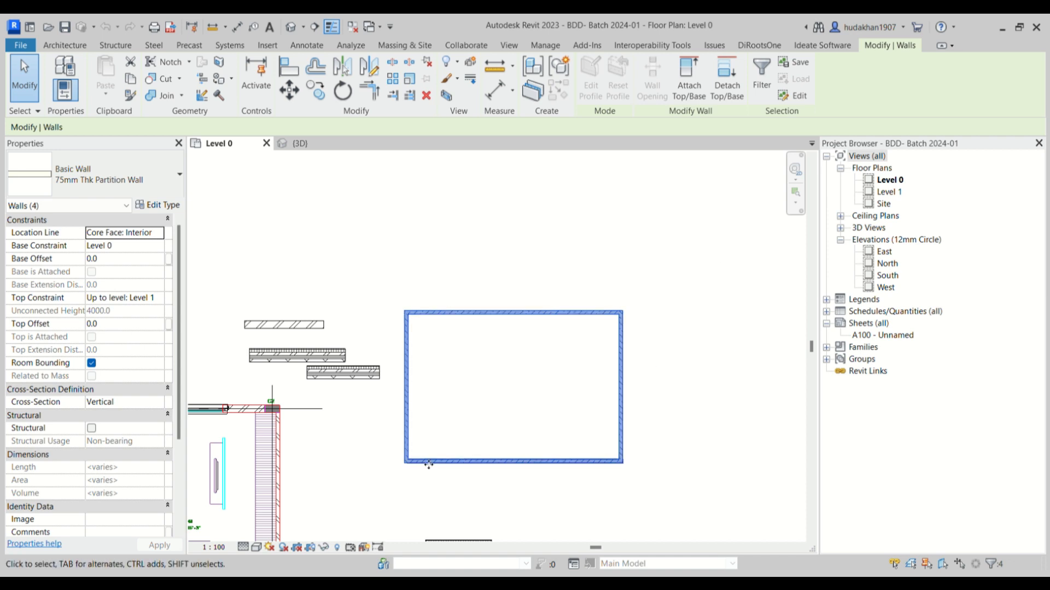
Try to chain-select the walls connected to the bedroom's outer 115mm Thk Brick Wall, then clear the selection.
scroll(396, 429, "down", 2)
middle_click_drag(445, 413, 495, 368)
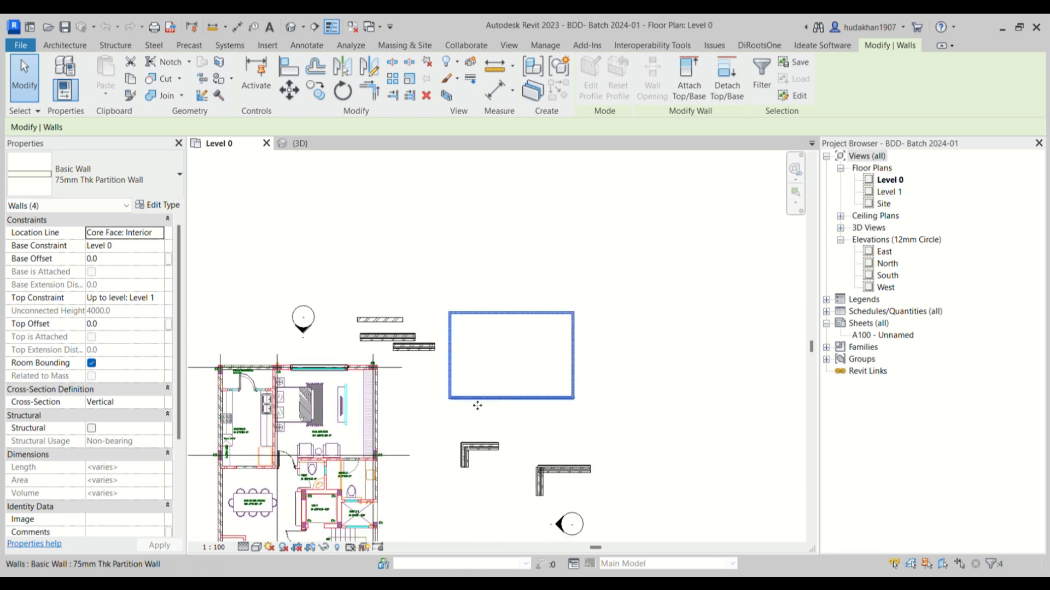
scroll(333, 442, "up", 2)
scroll(413, 370, "up", 2)
middle_click_drag(412, 370, 539, 340)
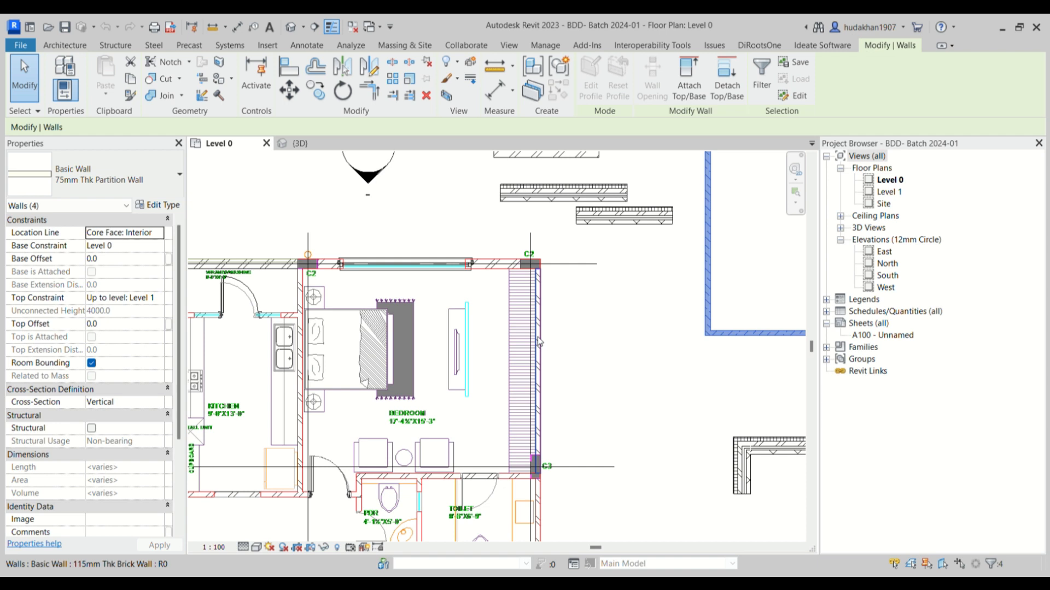
key("Tab")
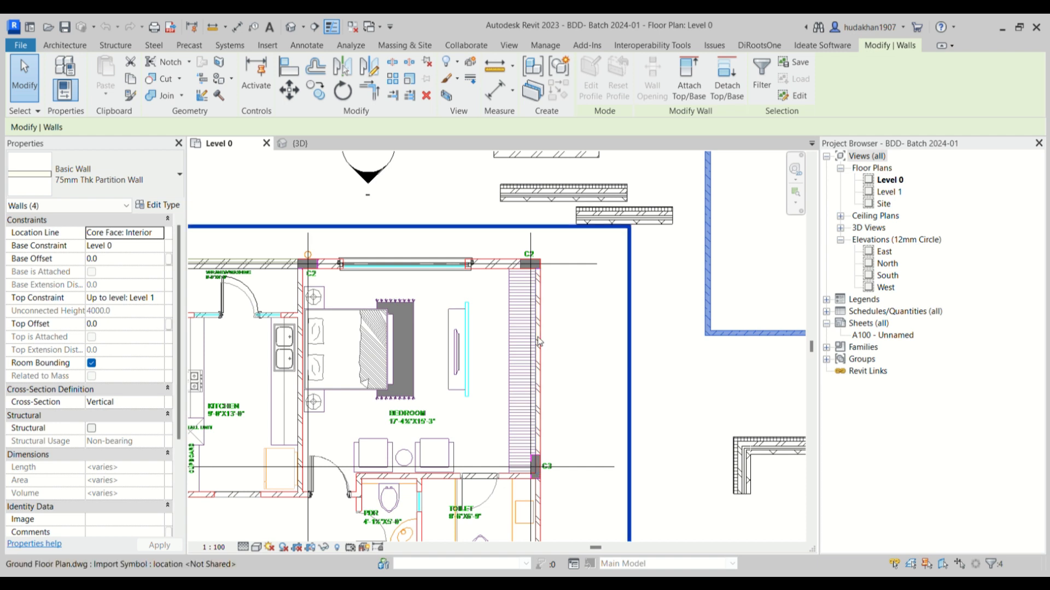
key("Tab")
left_click(582, 264)
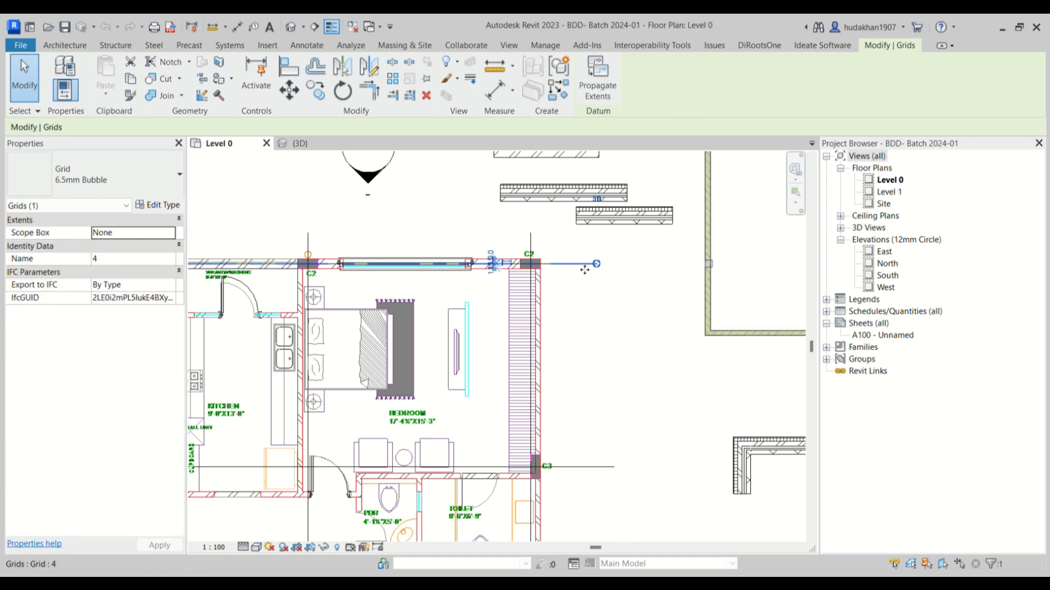
left_click(582, 297)
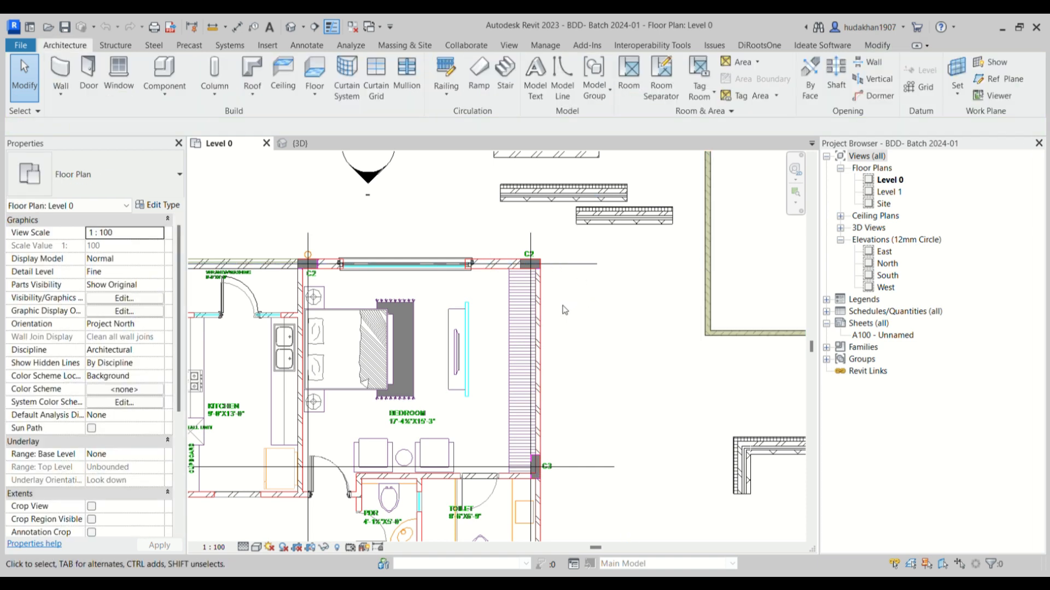
Change all four connected walls of the rectangular enclosure to the 115mm Thk Brick Wall type.
scroll(547, 356, "down", 3)
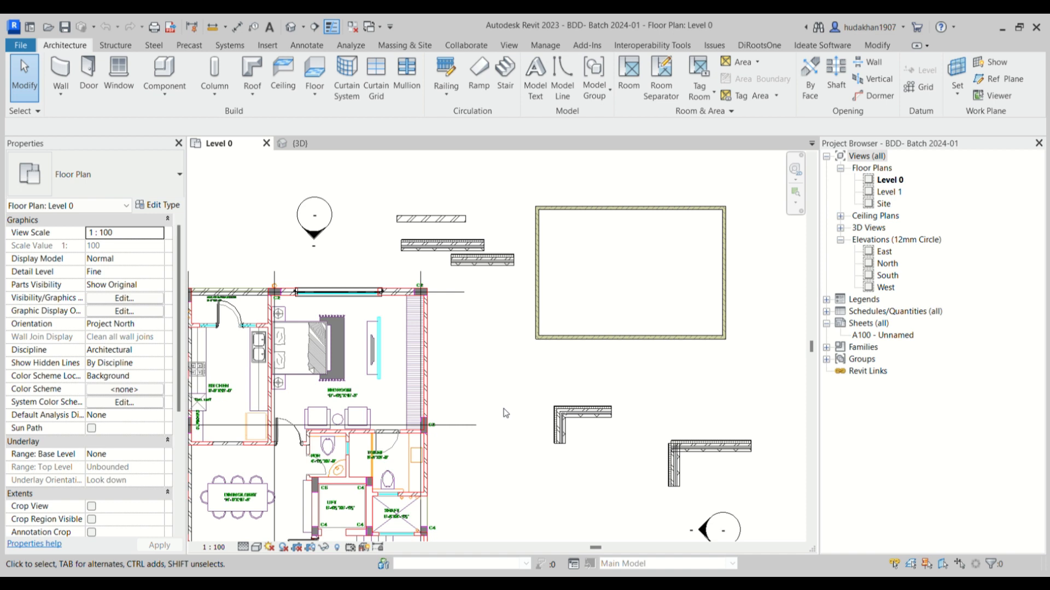
scroll(734, 222, "up", 1)
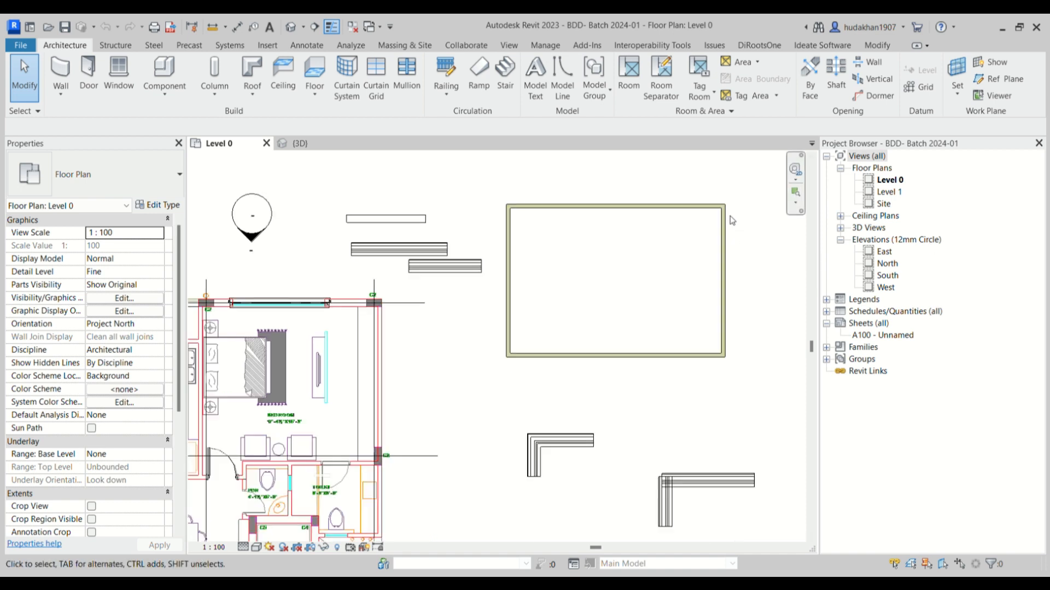
scroll(733, 224, "up", 1)
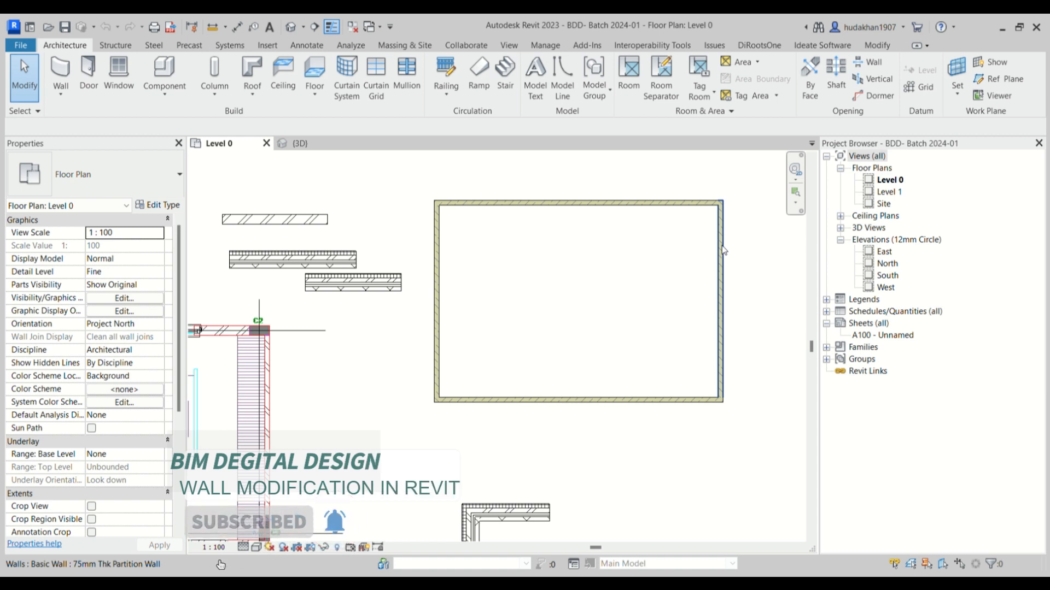
key("Tab")
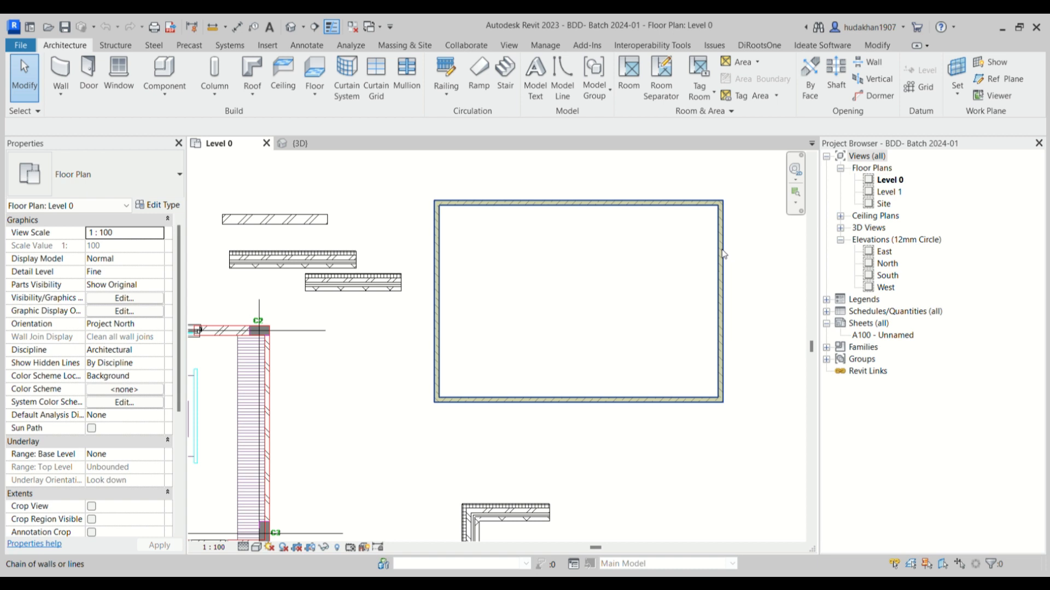
left_click(724, 254)
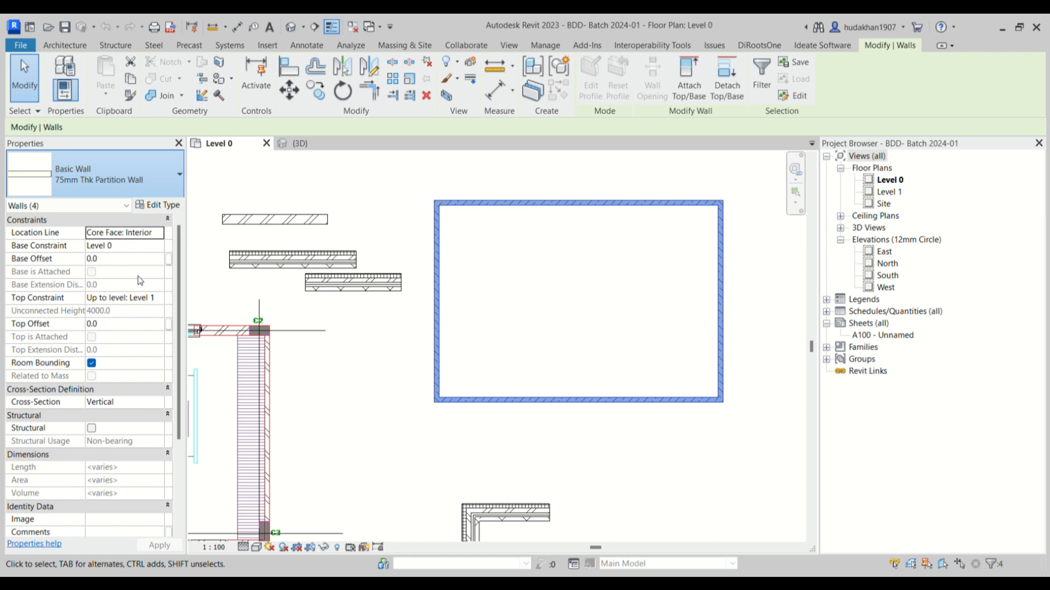
left_click(138, 277)
left_click(536, 261)
Give the enclosure's upper wall a new type named 115mm Thk Brick Wall with Finishes, with an added outer finish layer.
scroll(486, 218, "up", 2)
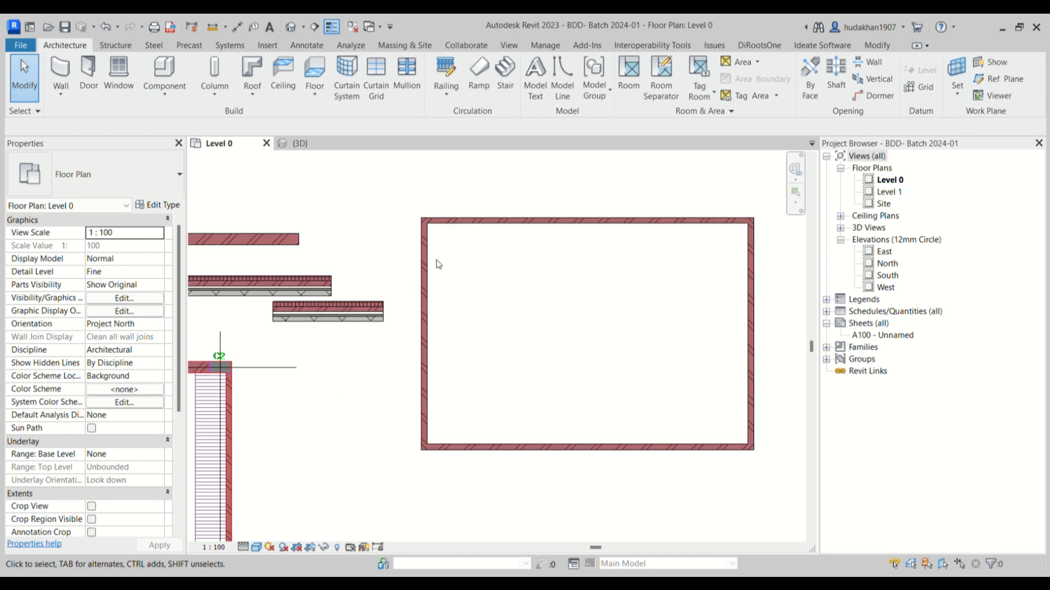
scroll(437, 268, "up", 3)
middle_click_drag(453, 295, 442, 355)
scroll(445, 312, "up", 1)
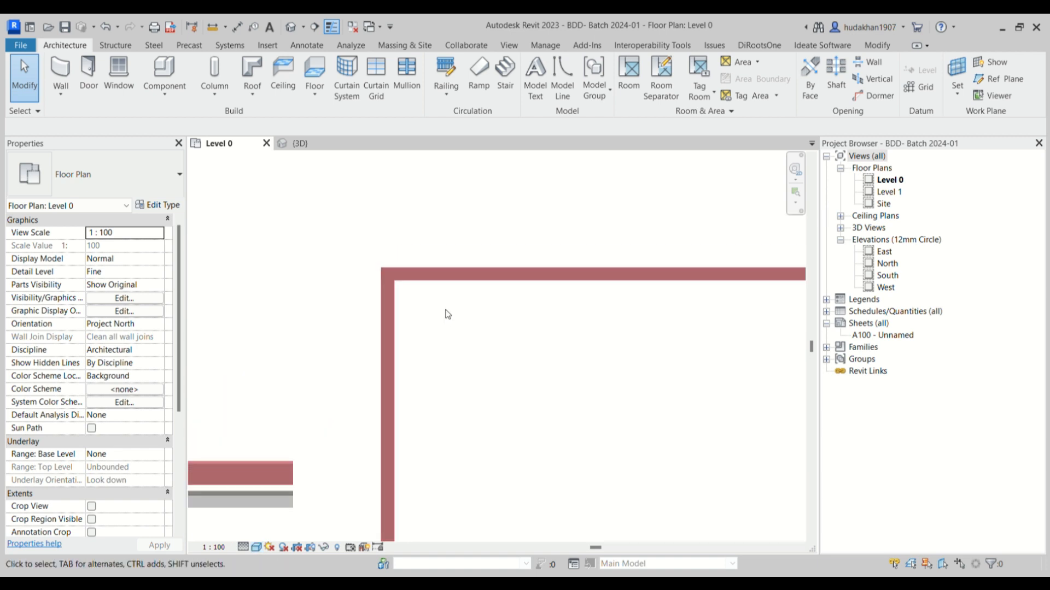
left_click(466, 284)
middle_click_drag(466, 285, 422, 296)
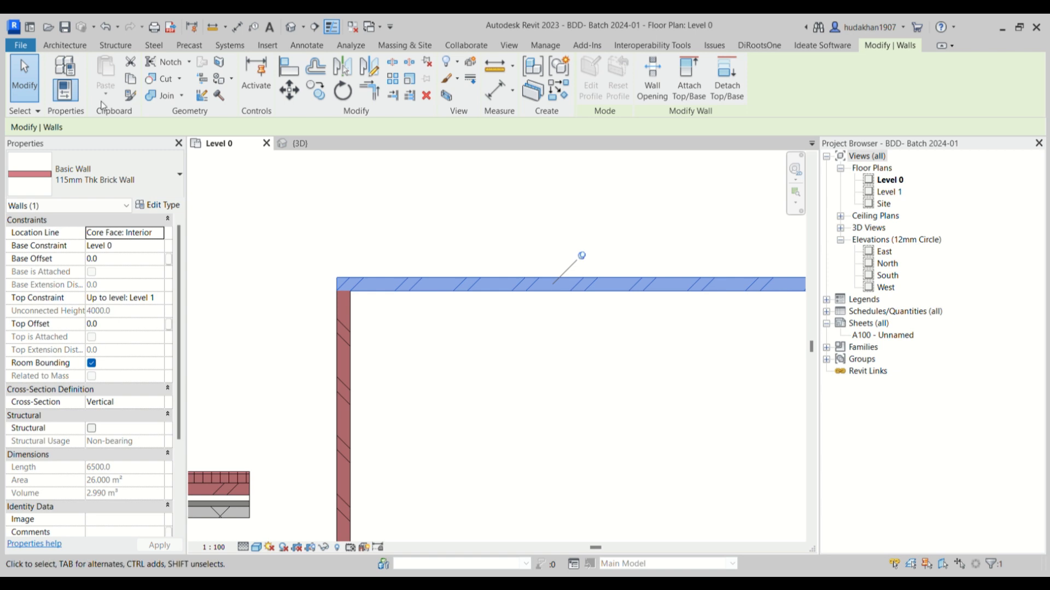
left_click(163, 206)
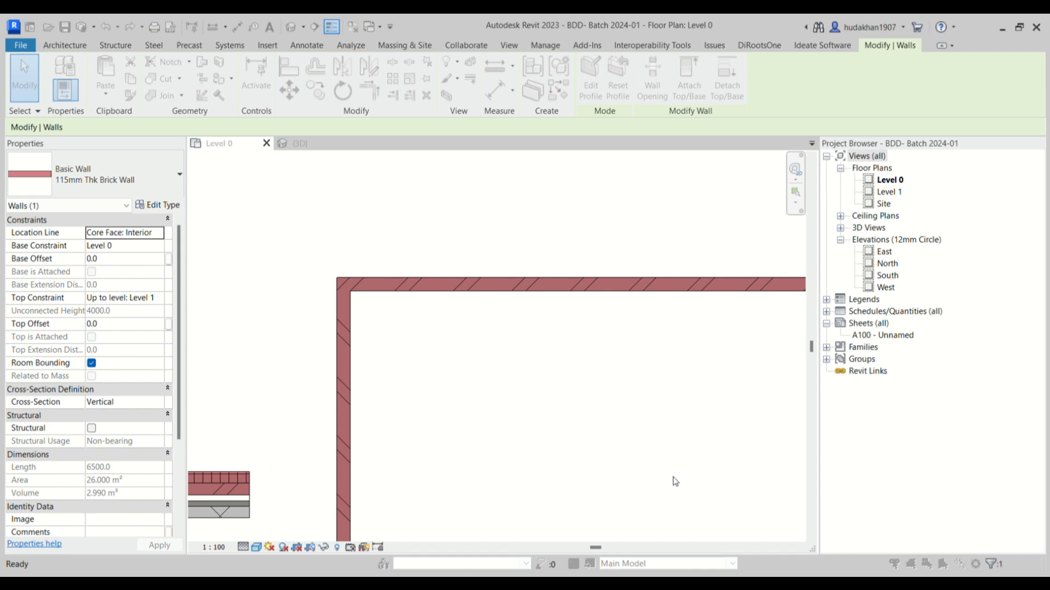
Deselect the wall, inspect its finish layer at the enclosure's corner, and open the default 3D view.
scroll(474, 329, "up", 2)
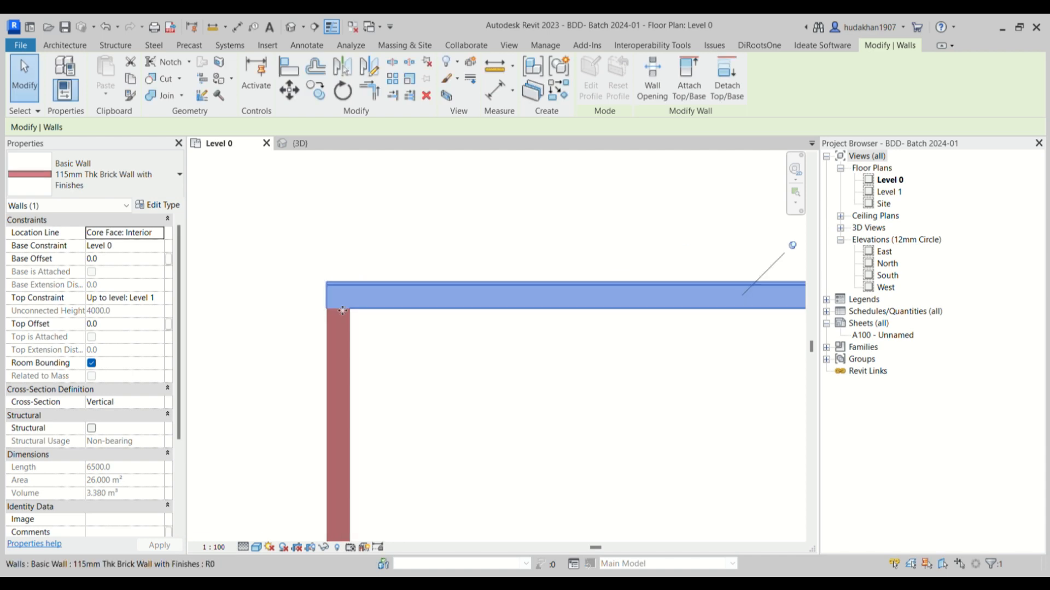
scroll(293, 318, "up", 3)
key("Escape")
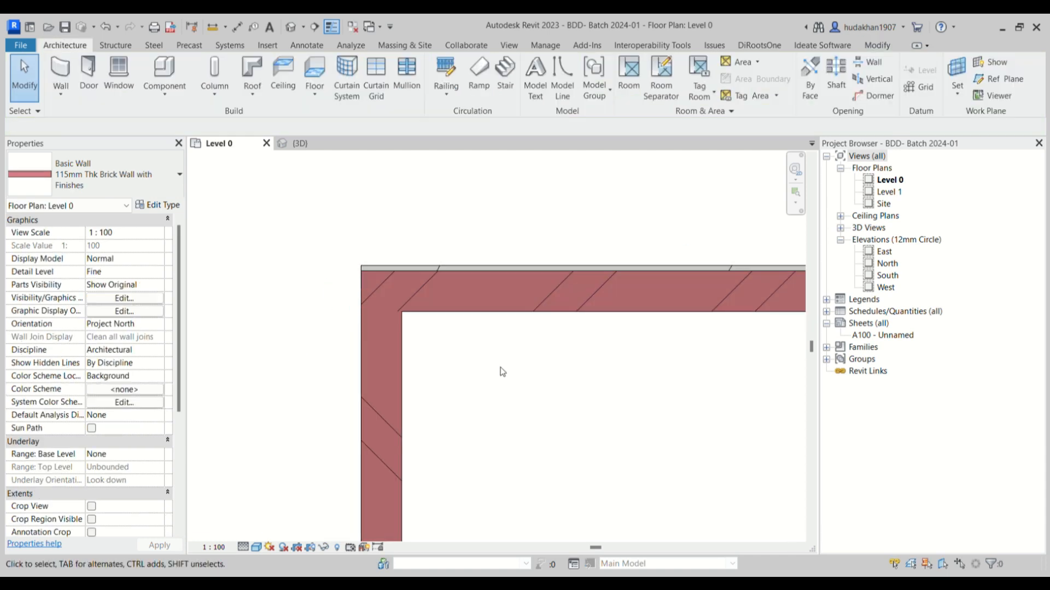
scroll(379, 280, "up", 2)
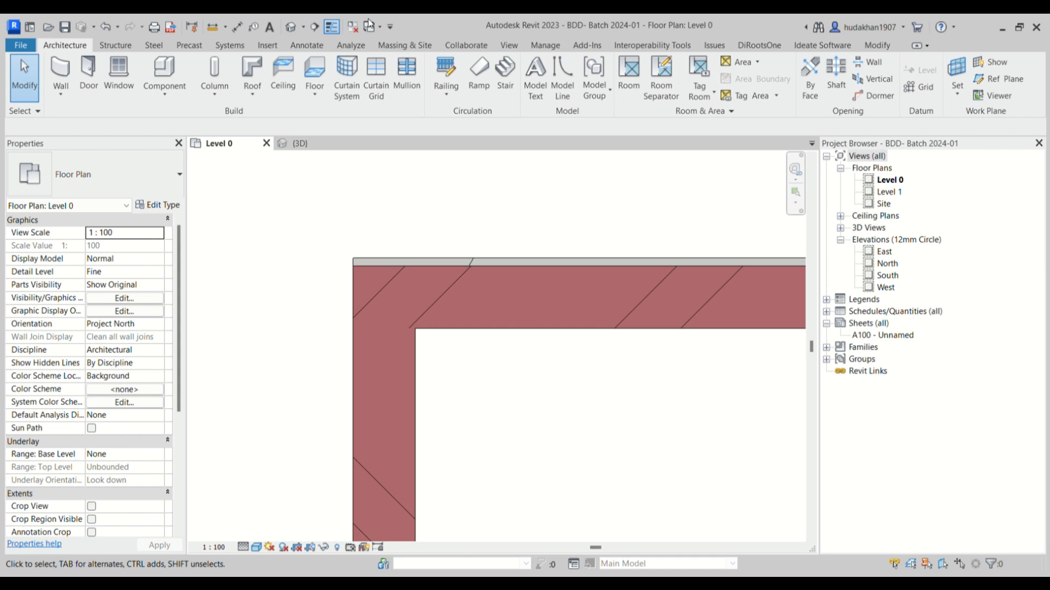
left_click(292, 27)
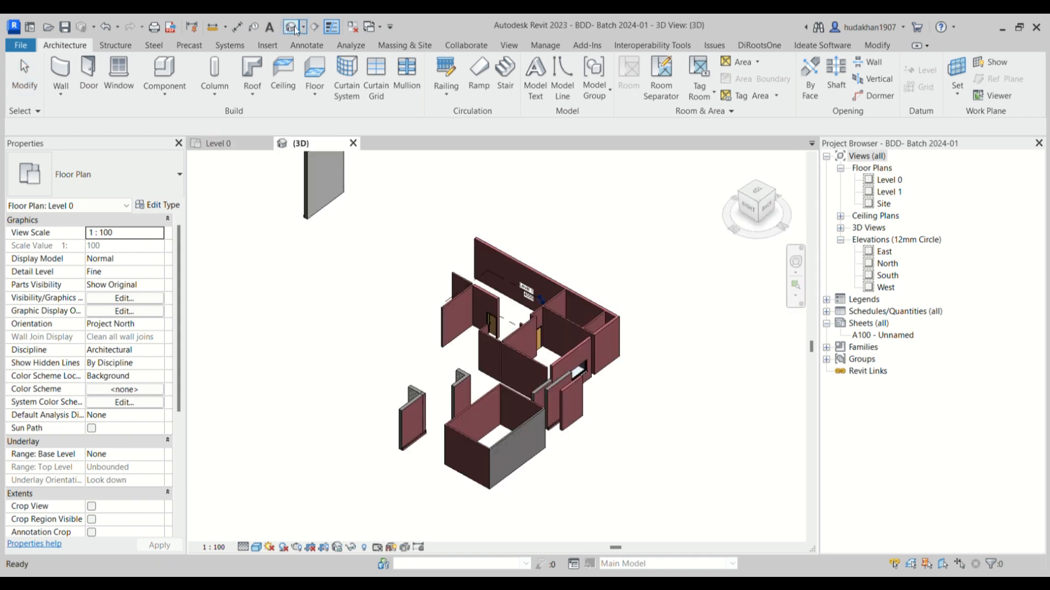
Examine the outer finish on the rectangular enclosure's wall in the 3D view.
scroll(461, 426, "up", 5)
scroll(507, 435, "up", 5)
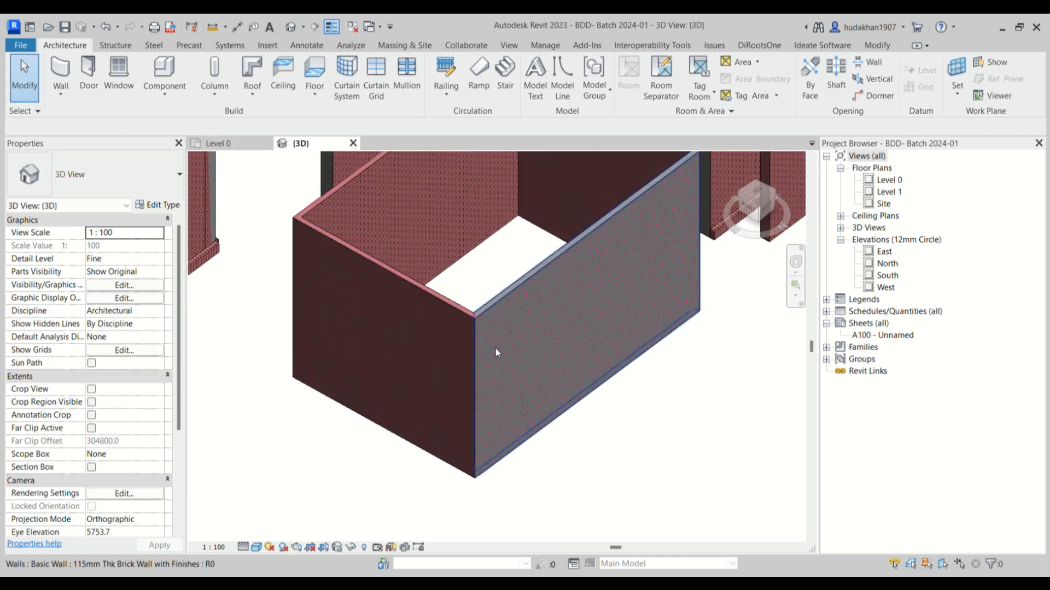
scroll(407, 465, "up", 8)
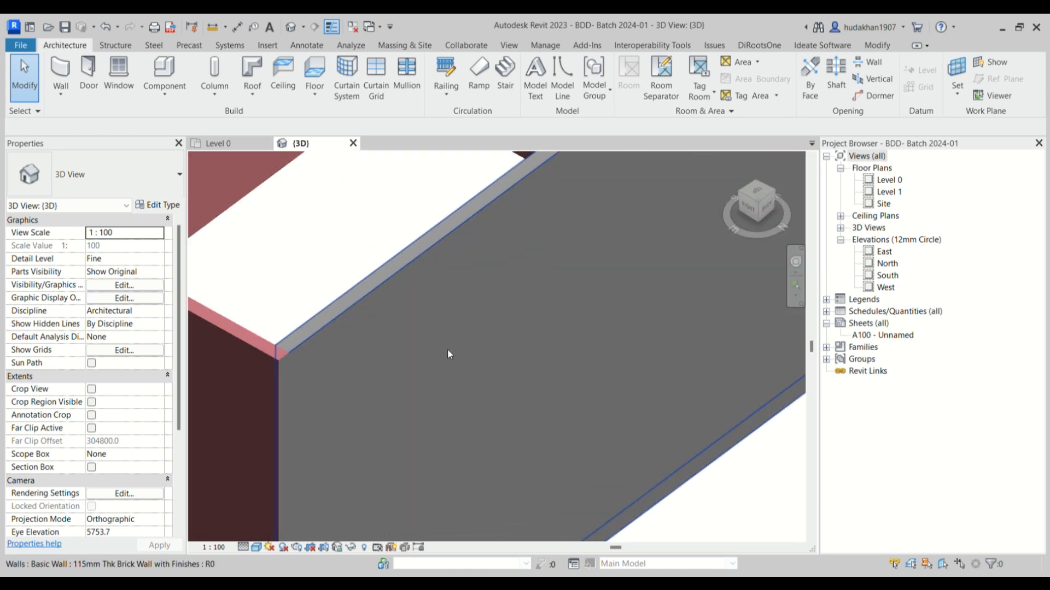
scroll(565, 518, "down", 2)
scroll(375, 287, "up", 5)
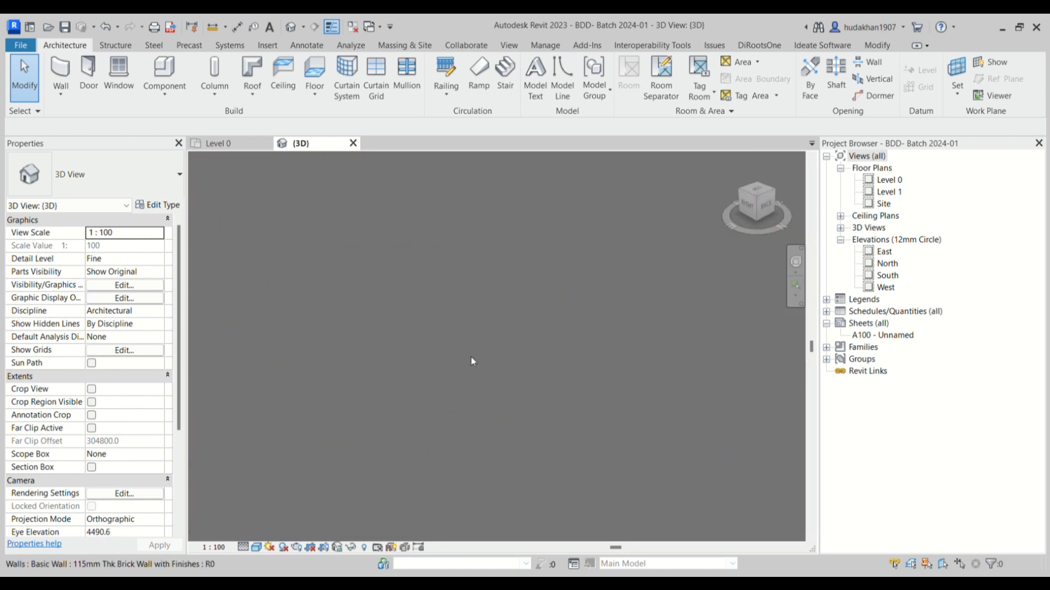
scroll(471, 358, "down", 1)
scroll(471, 361, "down", 7)
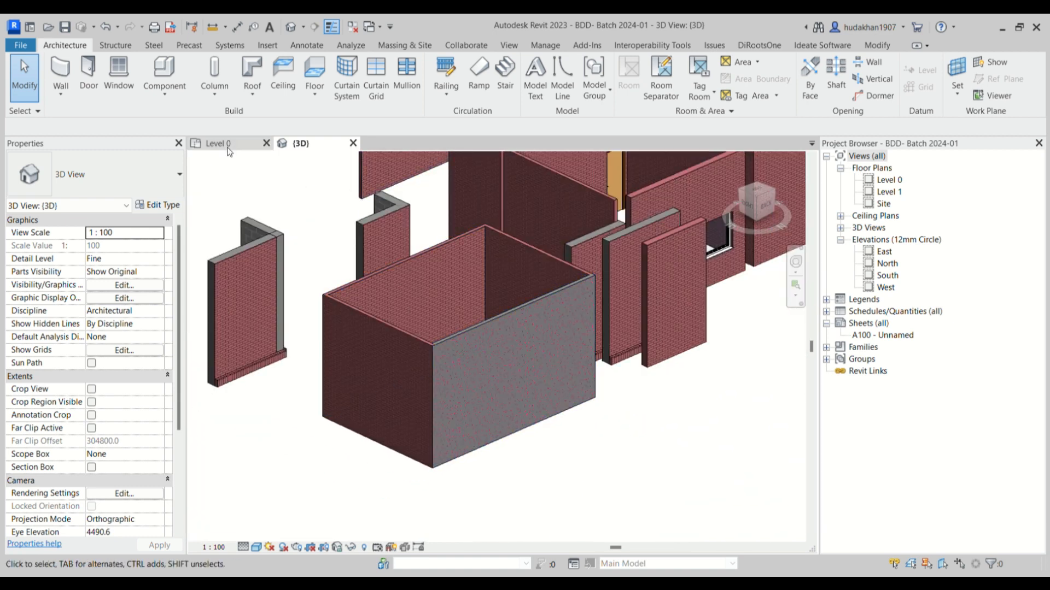
Chain-select the enclosure's four connected walls, isolate them with a selection box, and select the resulting section box.
key("Tab")
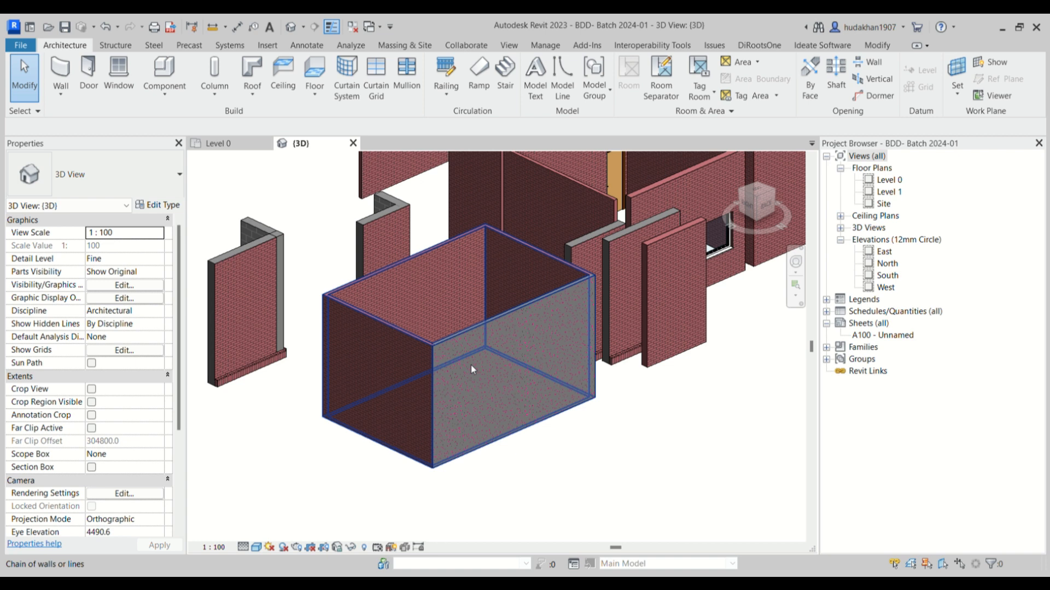
left_click(471, 365)
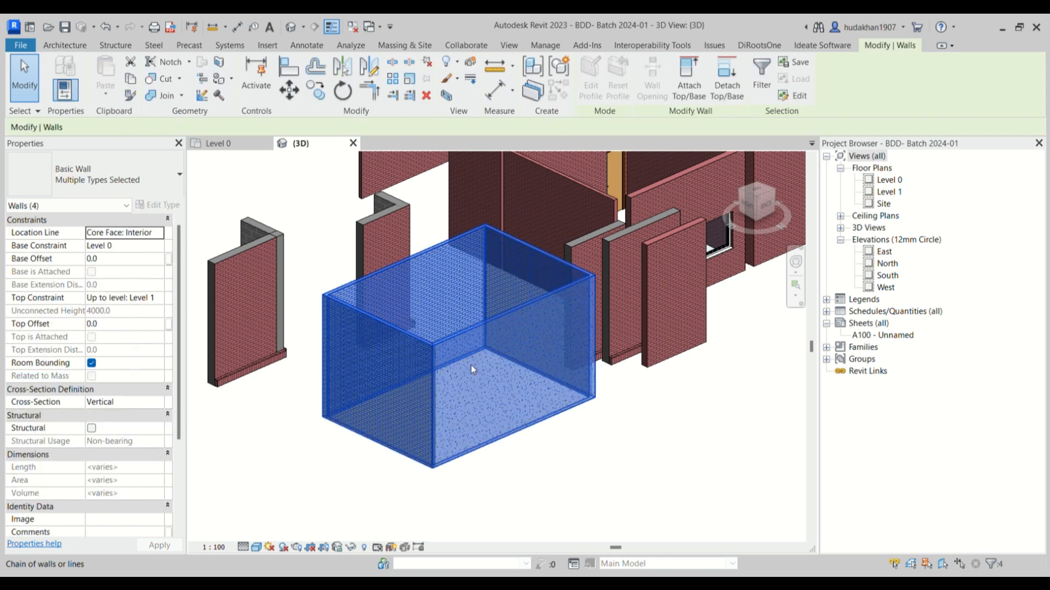
left_click(446, 98)
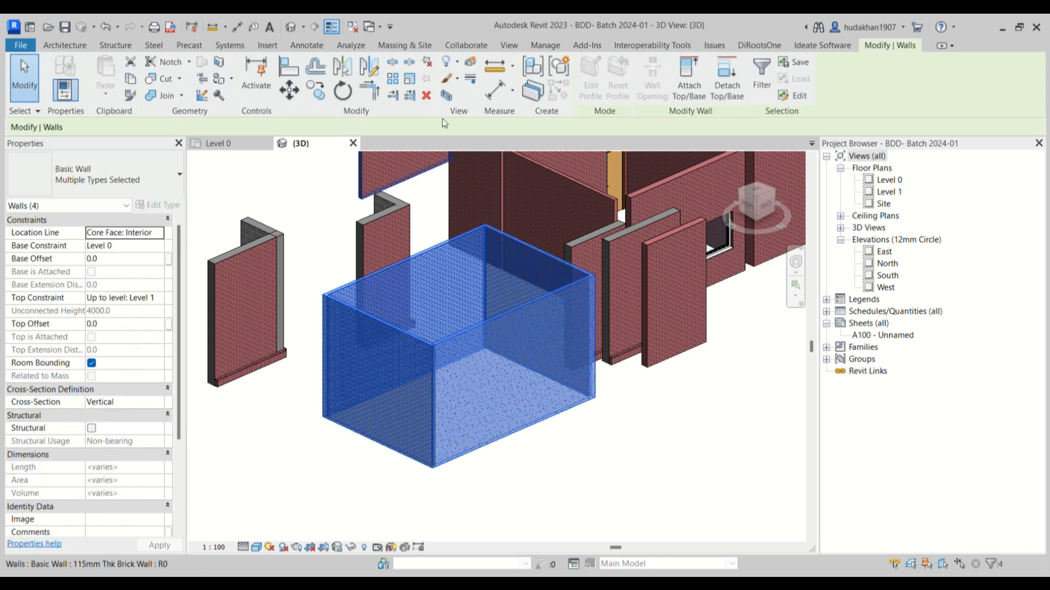
left_click(535, 339)
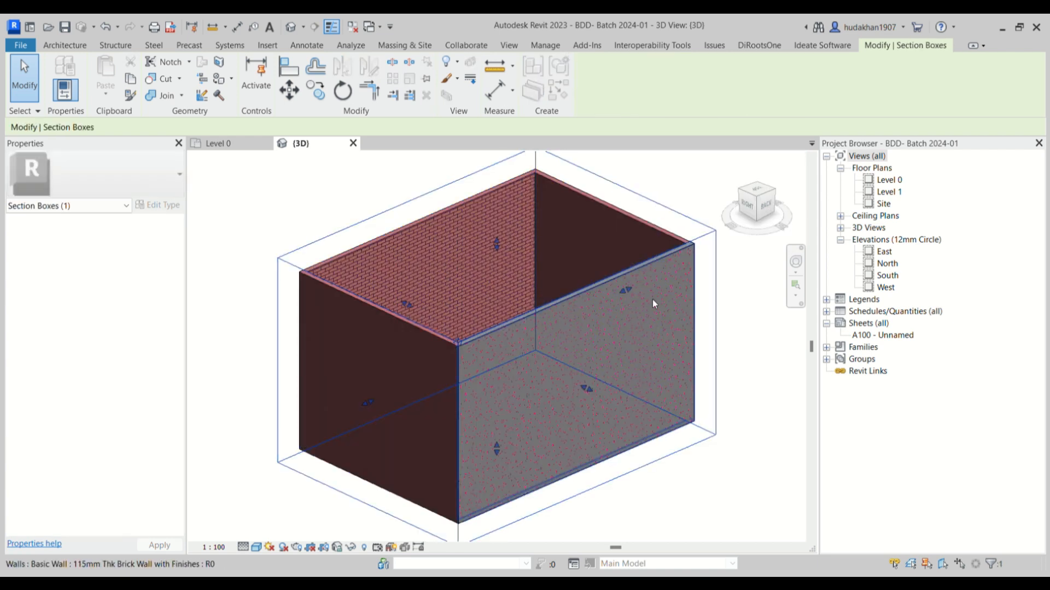
Examine the brick core and outer finish layer along the cut top of the enclosure's finished wall.
middle_click_drag(518, 294, 611, 443, "shift")
scroll(656, 246, "up", 10)
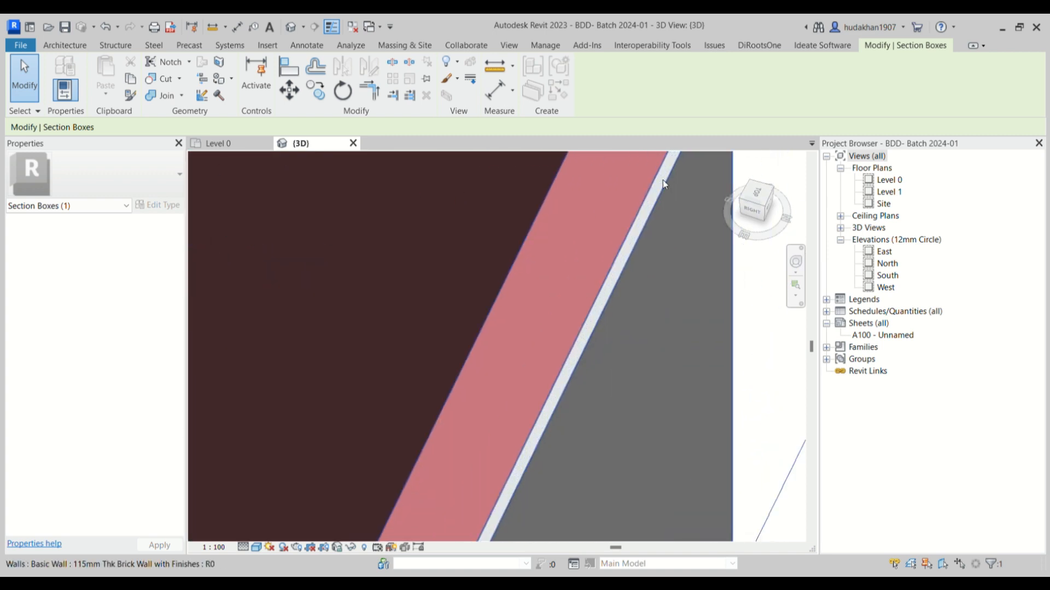
scroll(536, 391, "up", 2)
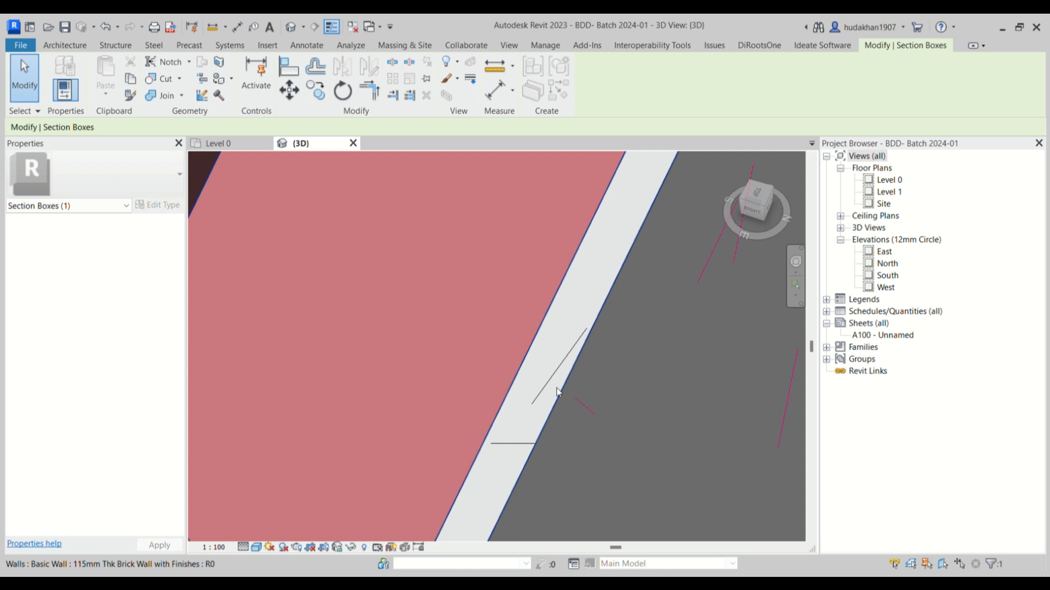
middle_click_drag(569, 389, 525, 355, "shift")
scroll(511, 349, "down", 4)
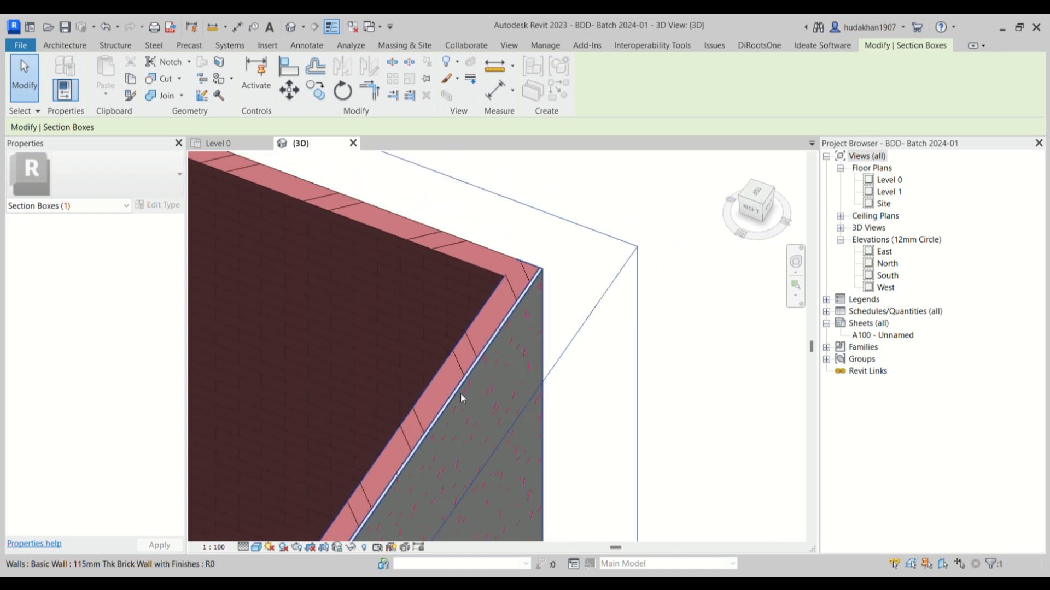
middle_click_drag(461, 394, 547, 310)
In the Level 0 plan, add an inner finish layer to the upper wall's 115mm Thk Brick Wall with Finishes type.
left_click(239, 142)
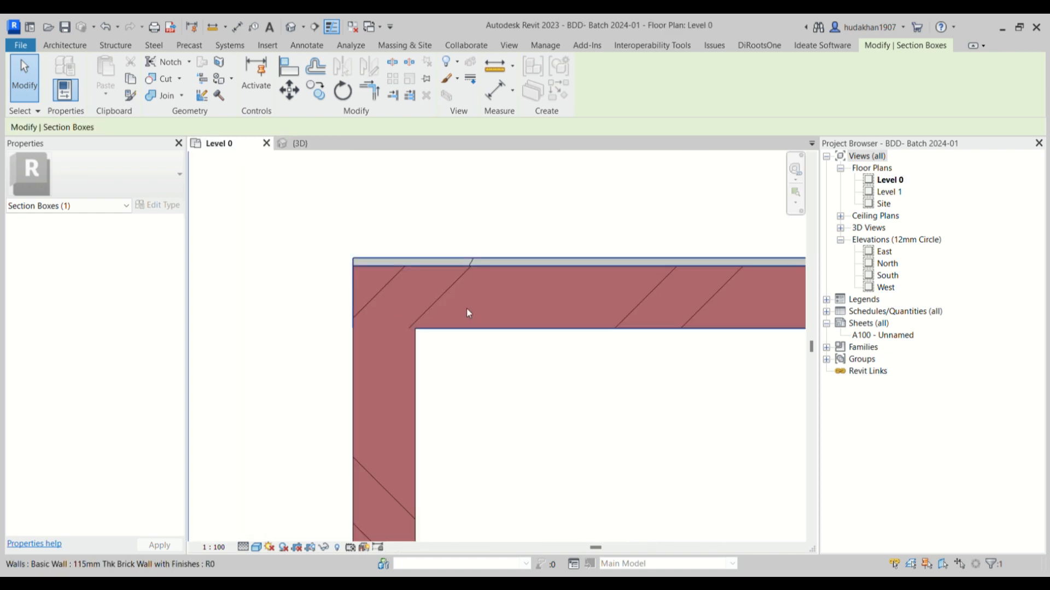
left_click(528, 326)
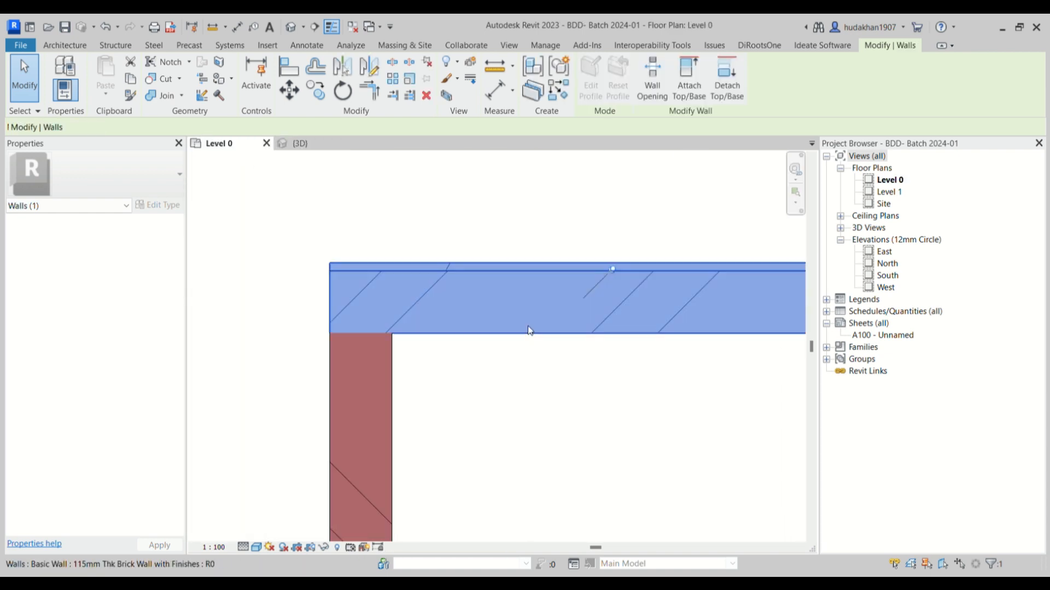
left_click(170, 205)
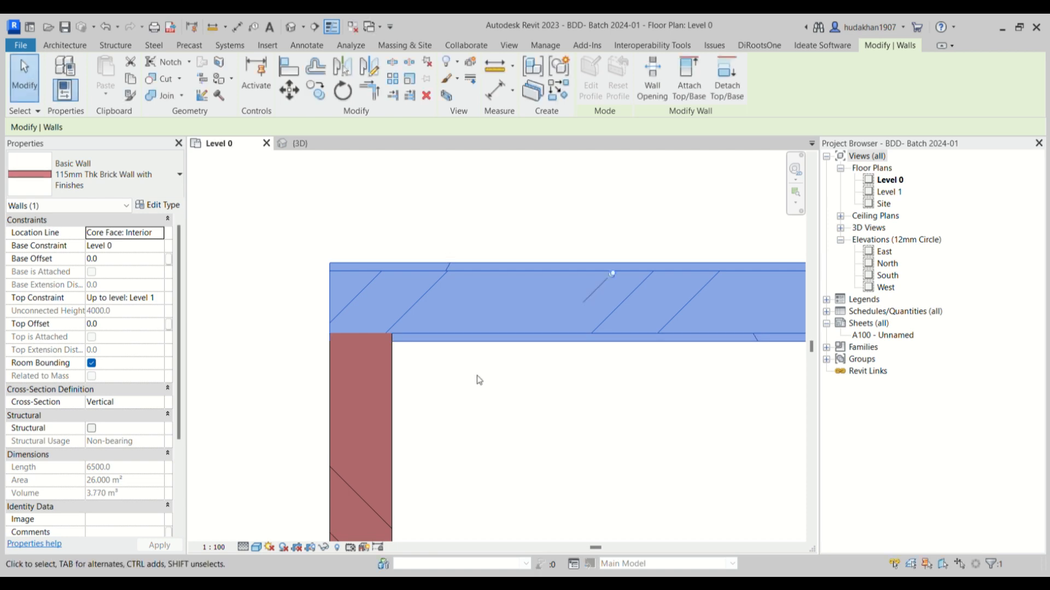
Deselect the wall in the 3D view and examine the finishes on its inner and outer faces.
left_click(299, 143)
middle_click_drag(337, 267, 522, 316, "shift")
scroll(516, 334, "down", 3)
left_click(516, 334)
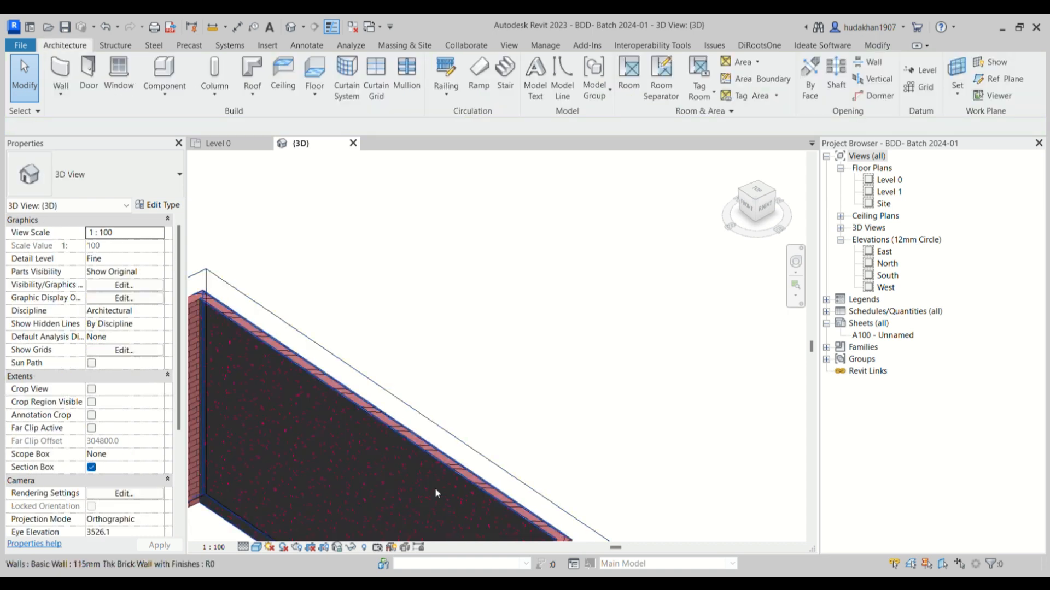
scroll(312, 415, "up", 5)
scroll(365, 406, "down", 5)
middle_click_drag(476, 405, 556, 323, "shift")
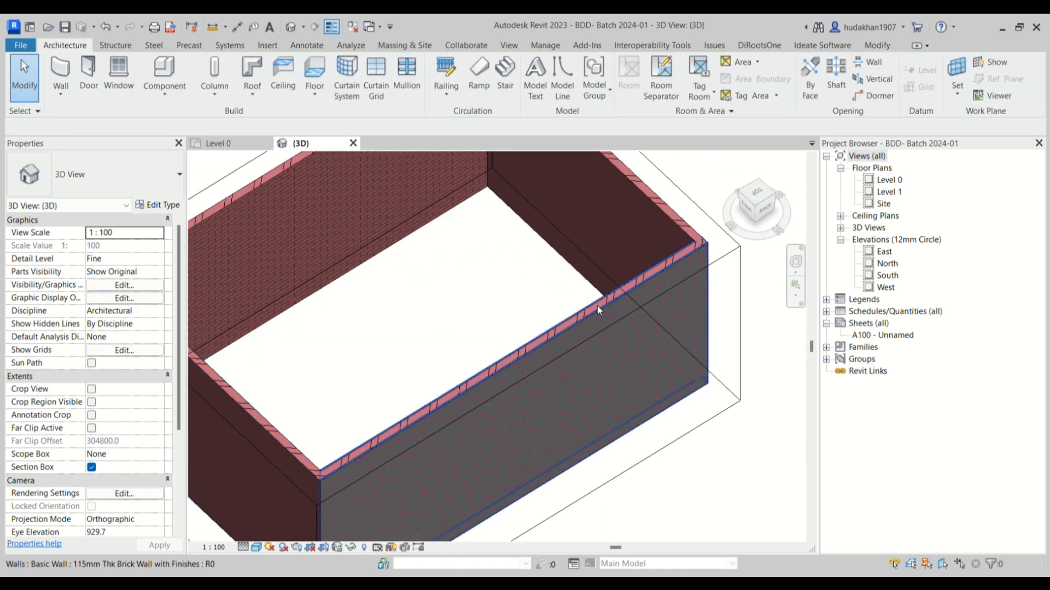
scroll(612, 360, "up", 3)
scroll(437, 393, "down", 3)
middle_click_drag(437, 393, 556, 403, "shift")
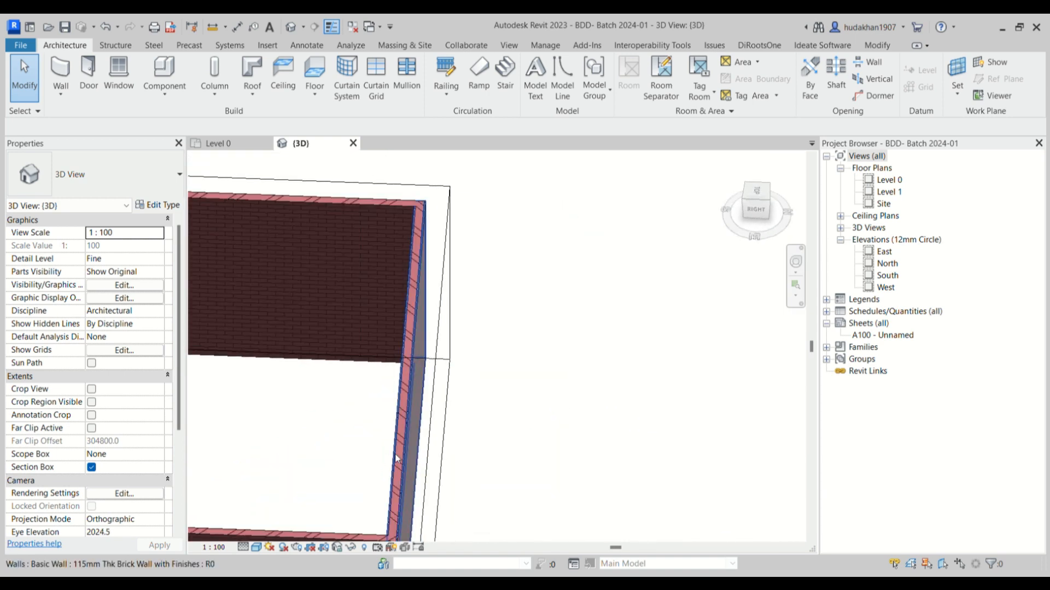
Return to the Level 0 plan and examine the upper wall's finish layers around the enclosure's corner.
left_click(219, 143)
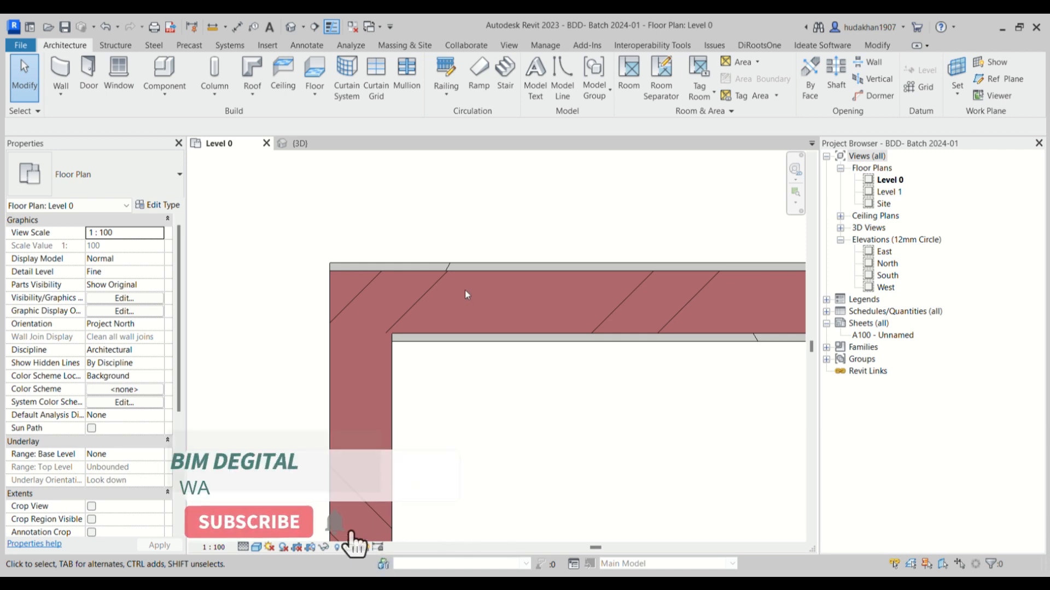
scroll(470, 355, "down", 2)
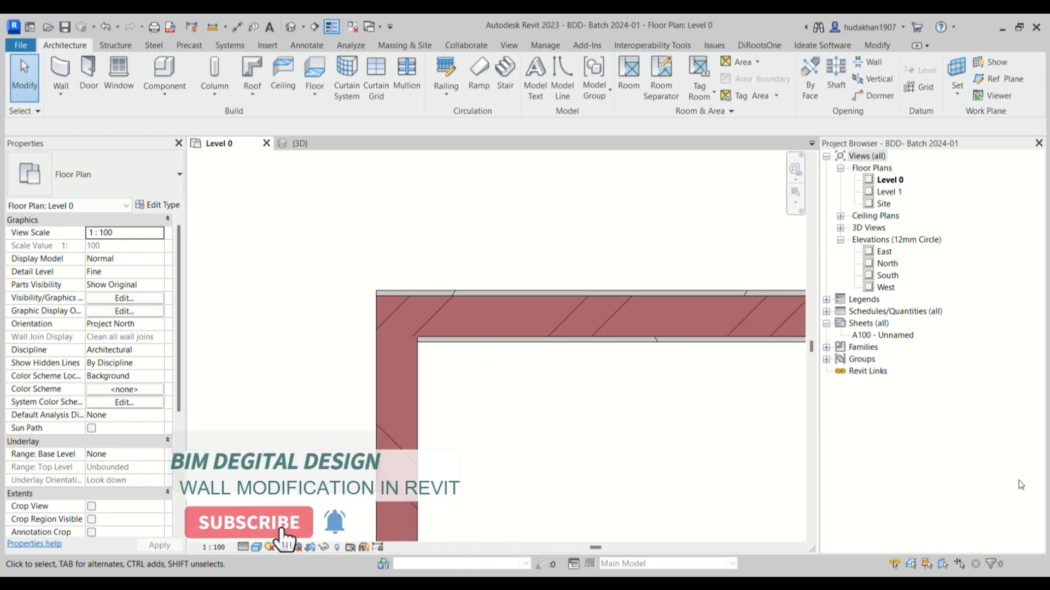
scroll(553, 317, "down", 1)
scroll(553, 323, "down", 3)
middle_click_drag(591, 382, 549, 396)
scroll(446, 357, "down", 2)
scroll(454, 339, "up", 4)
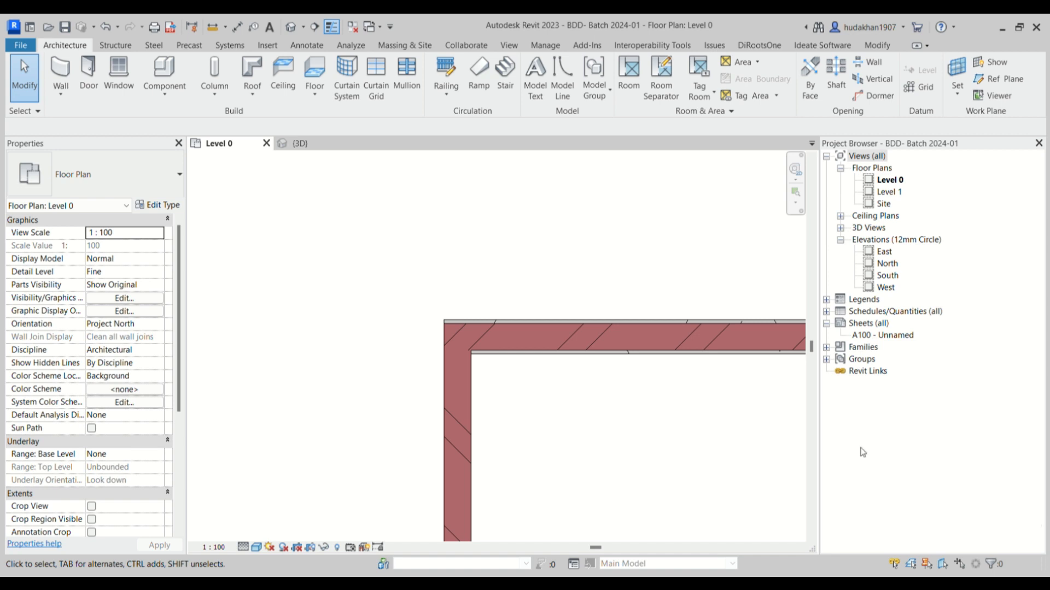
scroll(362, 251, "down", 3)
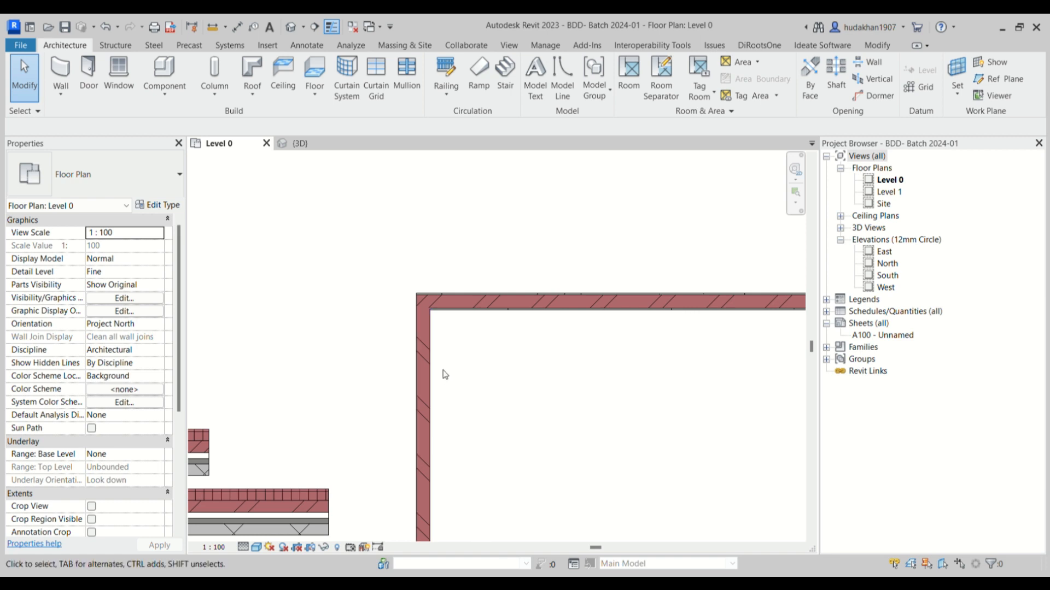
scroll(593, 312, "up", 2)
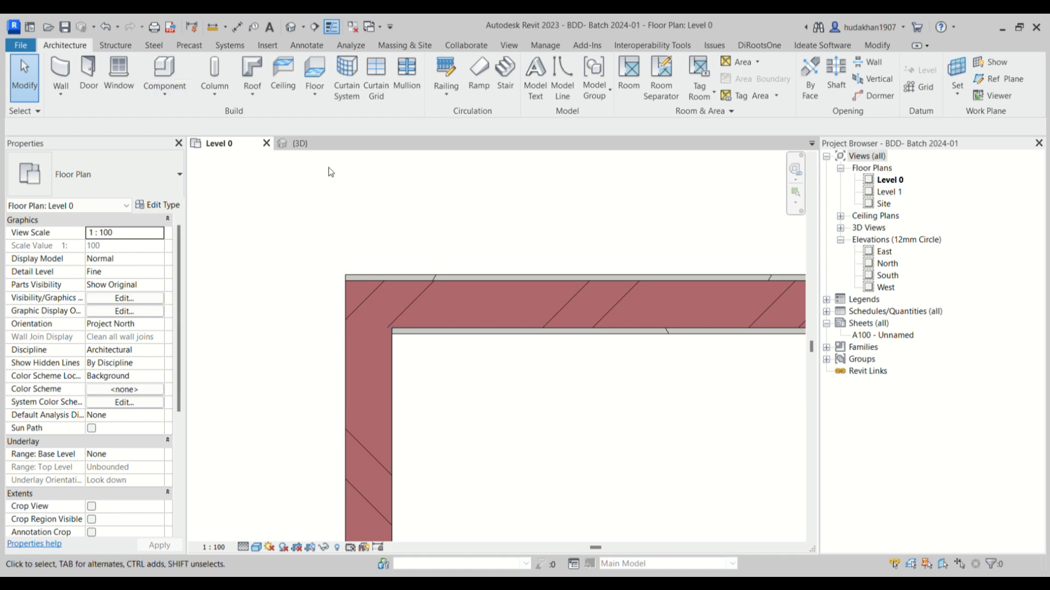
Add a second finish layer outside the existing outer finish in the upper wall's type, then deselect the wall.
left_click(532, 308)
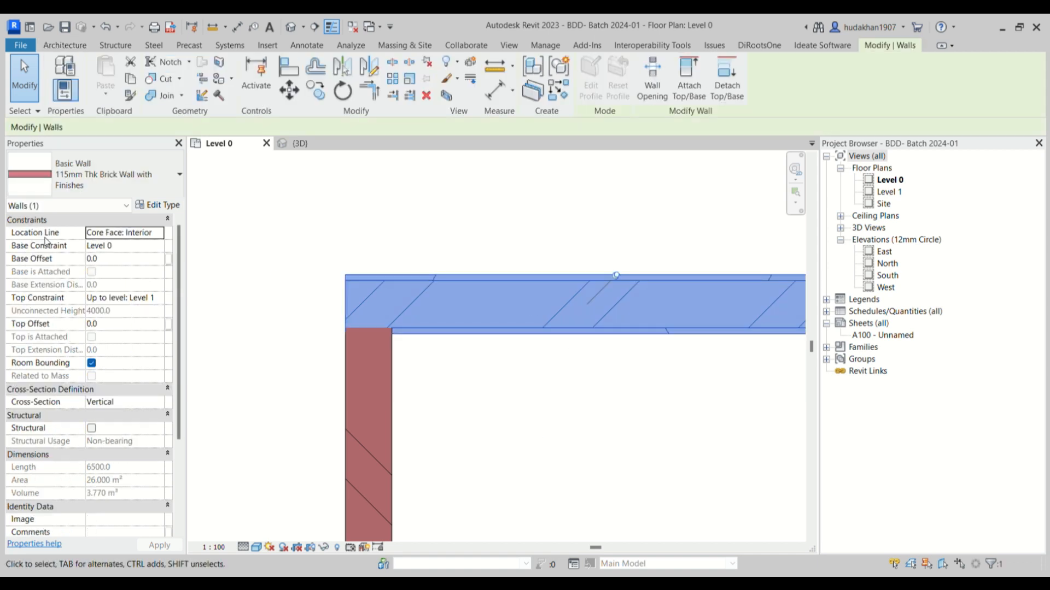
left_click(157, 205)
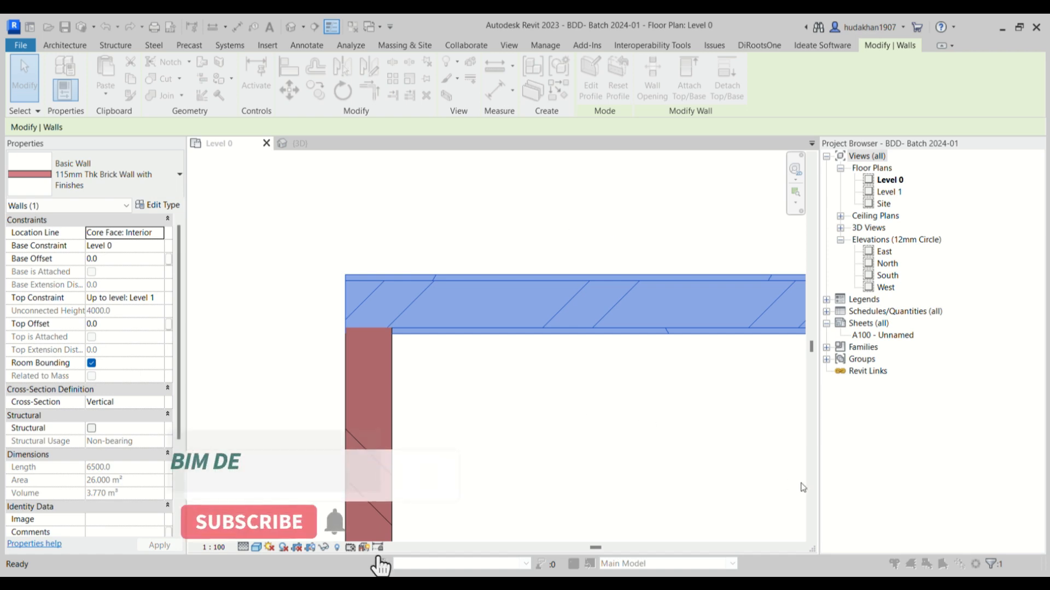
left_click(860, 477)
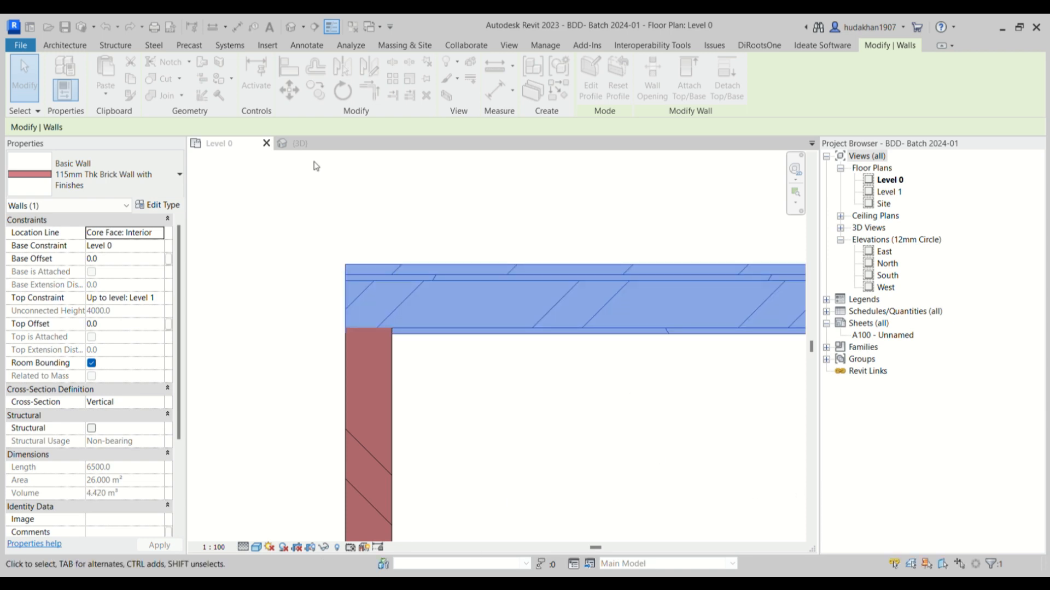
key("Escape")
scroll(310, 231, "up", 1)
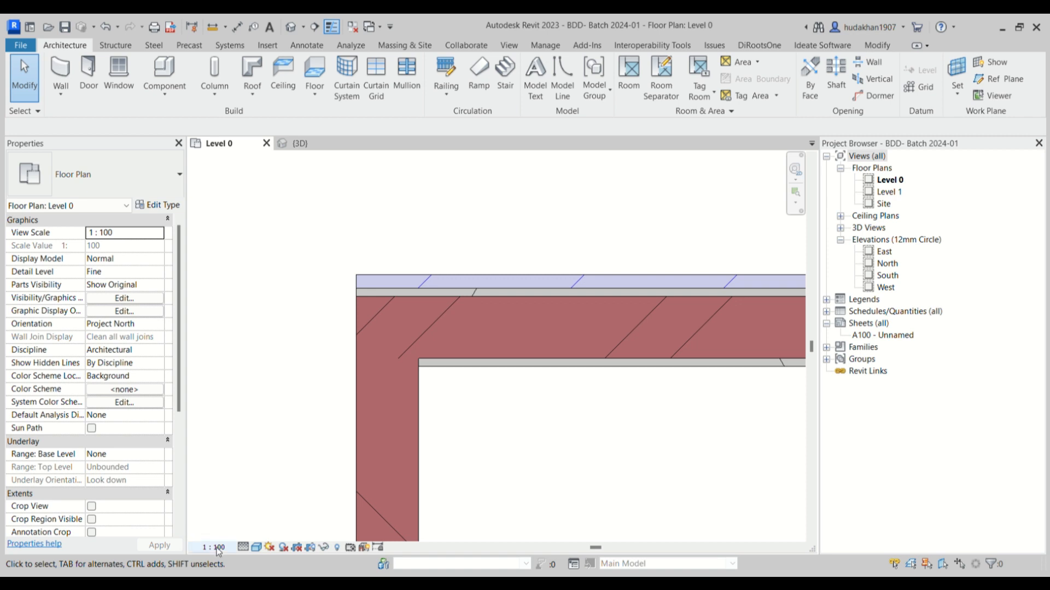
Set the Level 0 plan's visual style to Hidden Line.
left_click(256, 550)
left_click(266, 494)
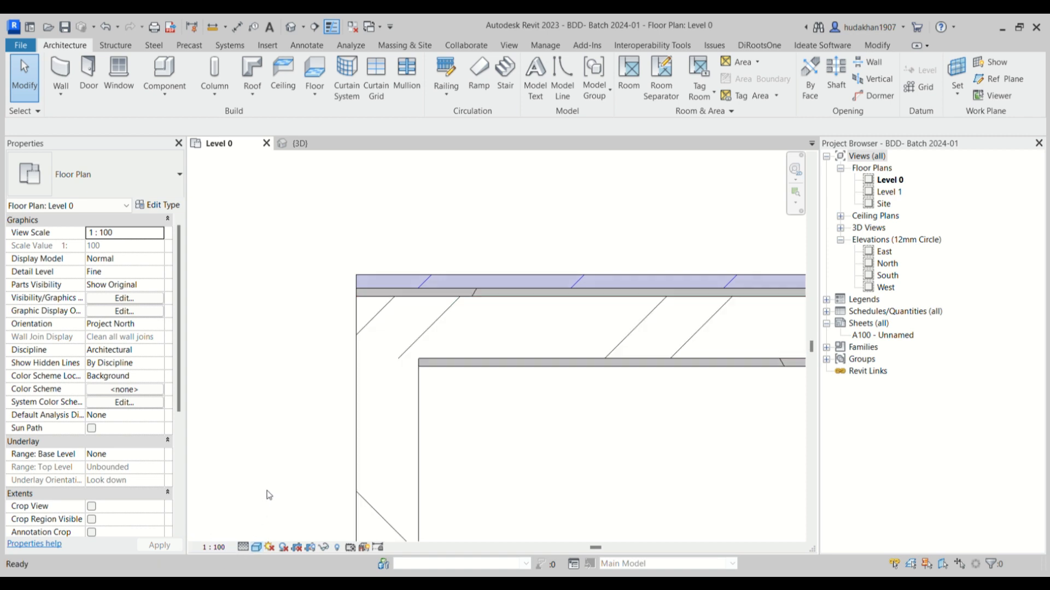
scroll(432, 294, "up", 1)
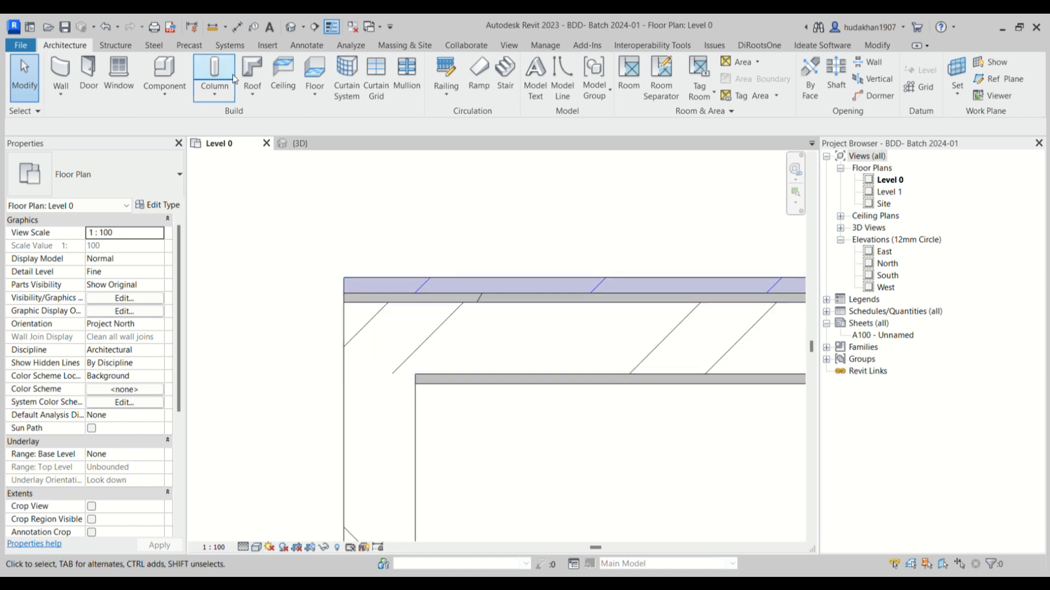
Inspect the tiled outer face in the 3D view and set that view's visual style to Hidden Line.
left_click(304, 146)
middle_click_drag(399, 270, 491, 405, "shift")
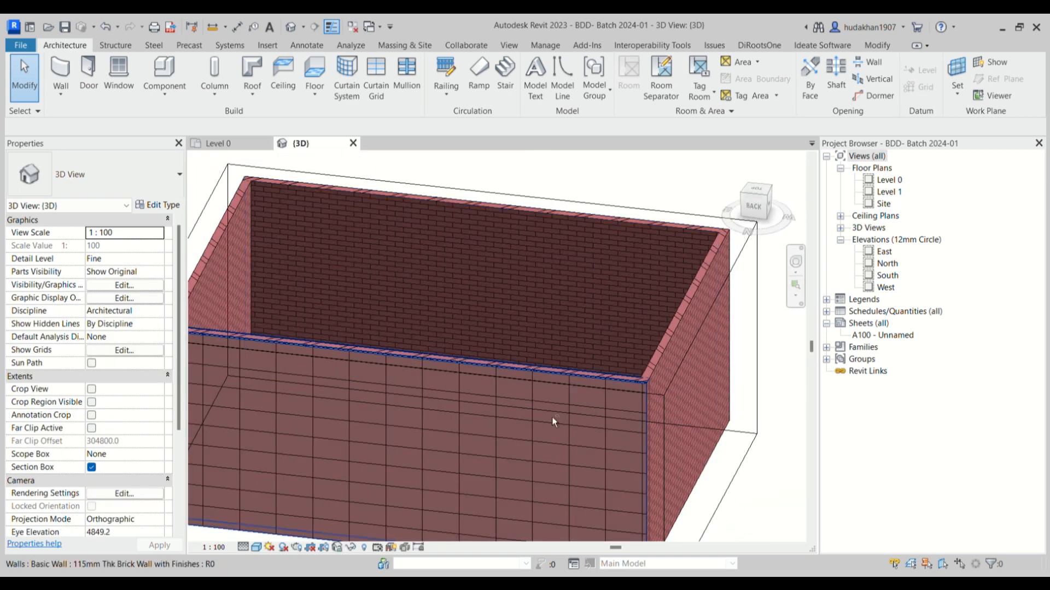
middle_click_drag(579, 429, 510, 414, "shift")
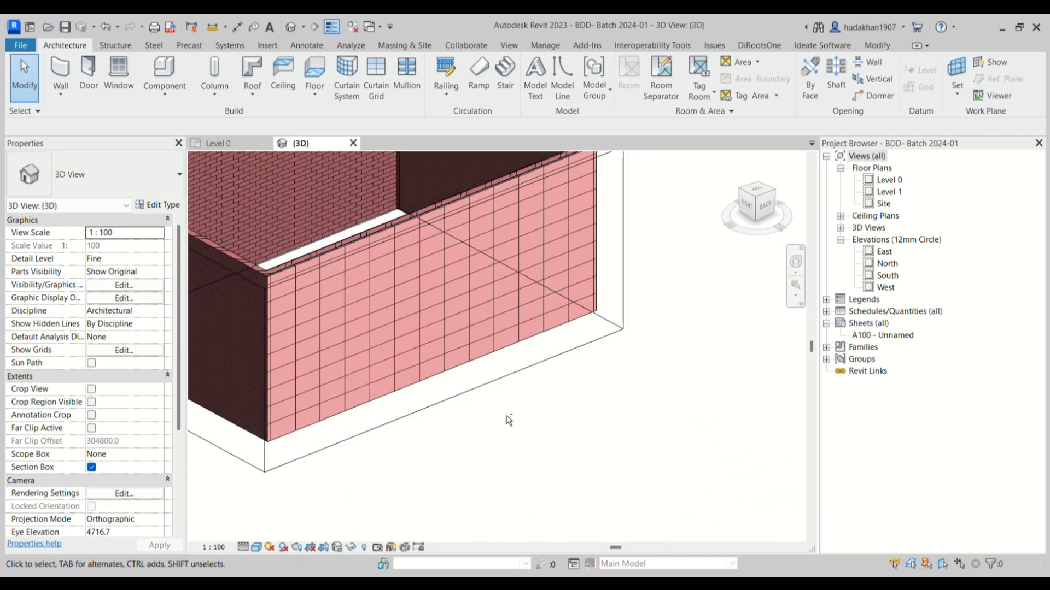
left_click(255, 548)
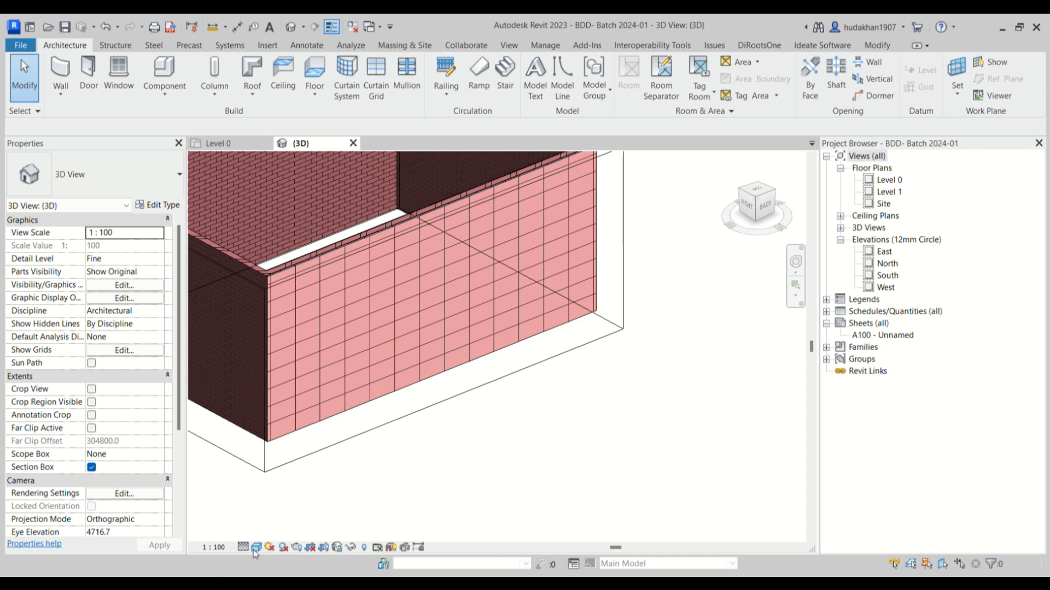
left_click(266, 483)
Examine the finish layers at the enclosure's corner and the tiled wall face in the 3D view.
middle_click_drag(353, 378, 343, 353, "shift")
scroll(295, 262, "up", 3)
middle_click_drag(296, 263, 460, 399, "shift")
scroll(438, 437, "up", 4)
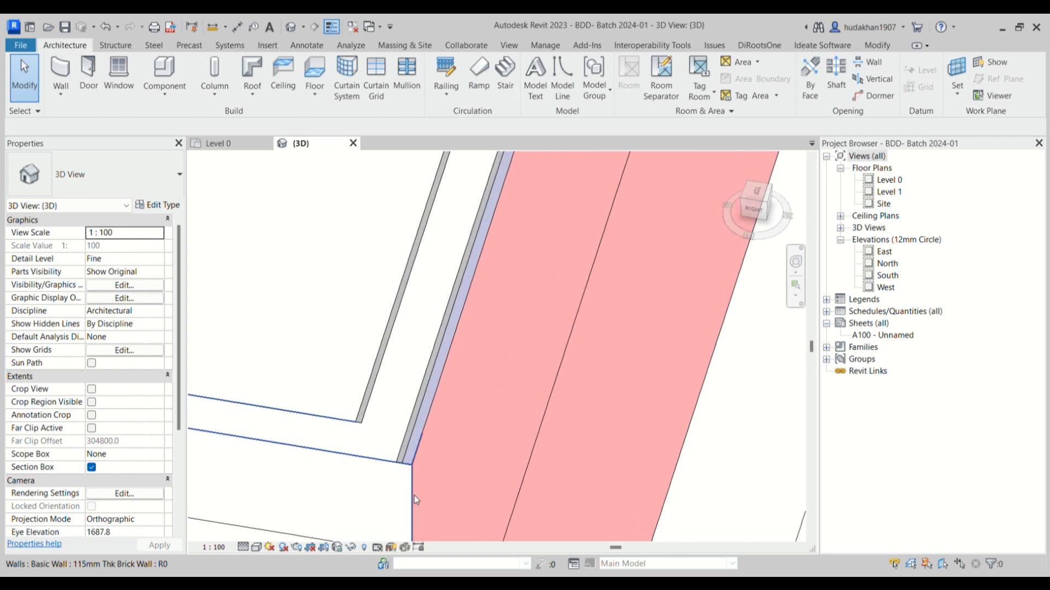
scroll(422, 339, "up", 3)
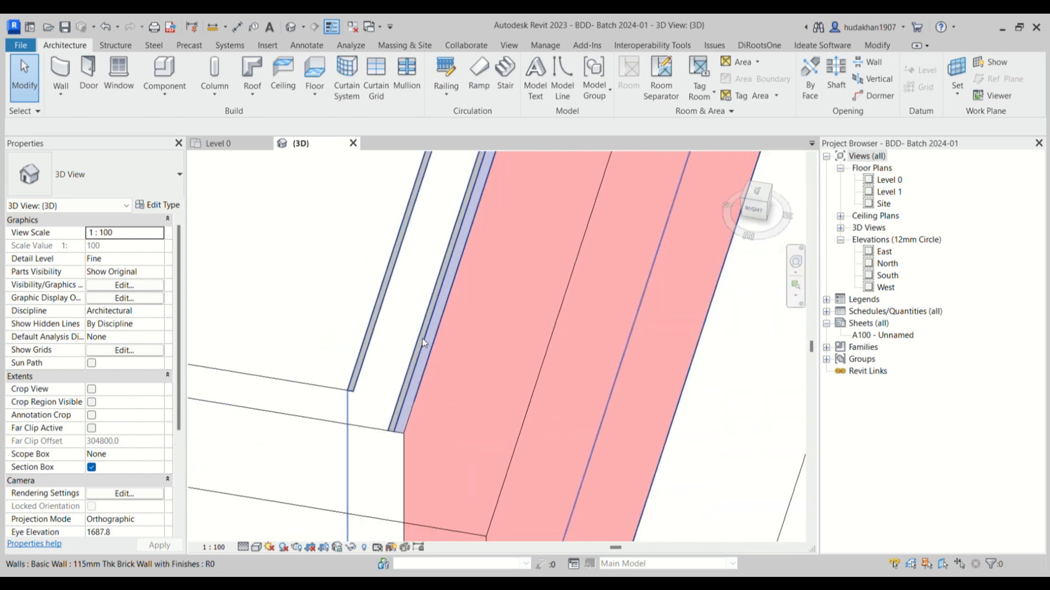
scroll(426, 340, "down", 6)
mouse_move(426, 340)
middle_mouse_down("shift")
mouse_move(380, 370)
mouse_move(628, 398)
mouse_move(403, 403)
mouse_move(668, 397)
mouse_move(229, 179)
middle_mouse_up("shift")
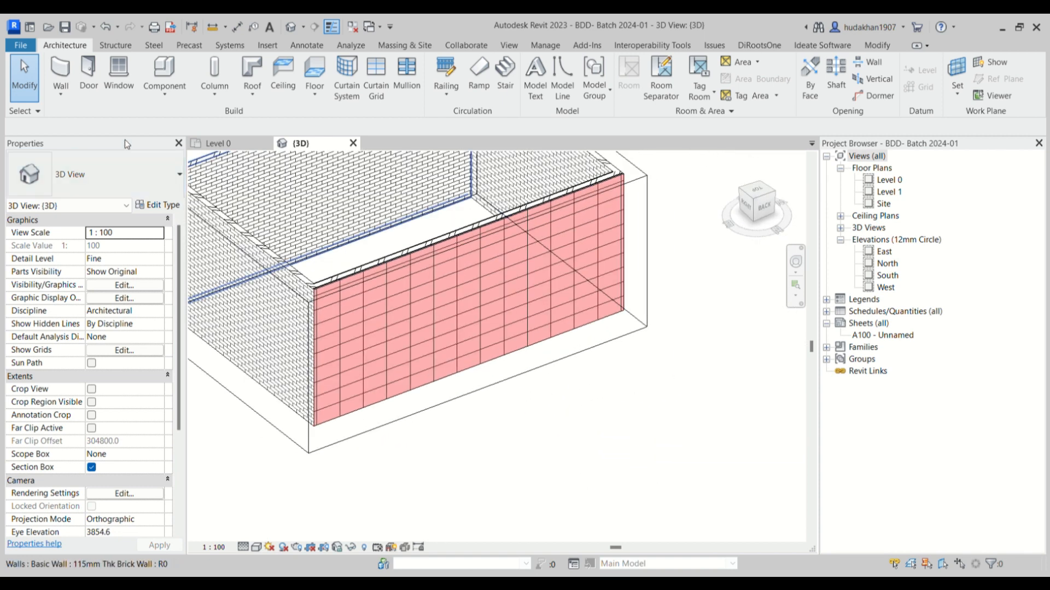
Return to the Level 0 plan and bring the enclosure's upper wall and corner into view.
left_click(247, 141)
scroll(427, 291, "down", 4)
middle_click_drag(478, 326, 363, 288)
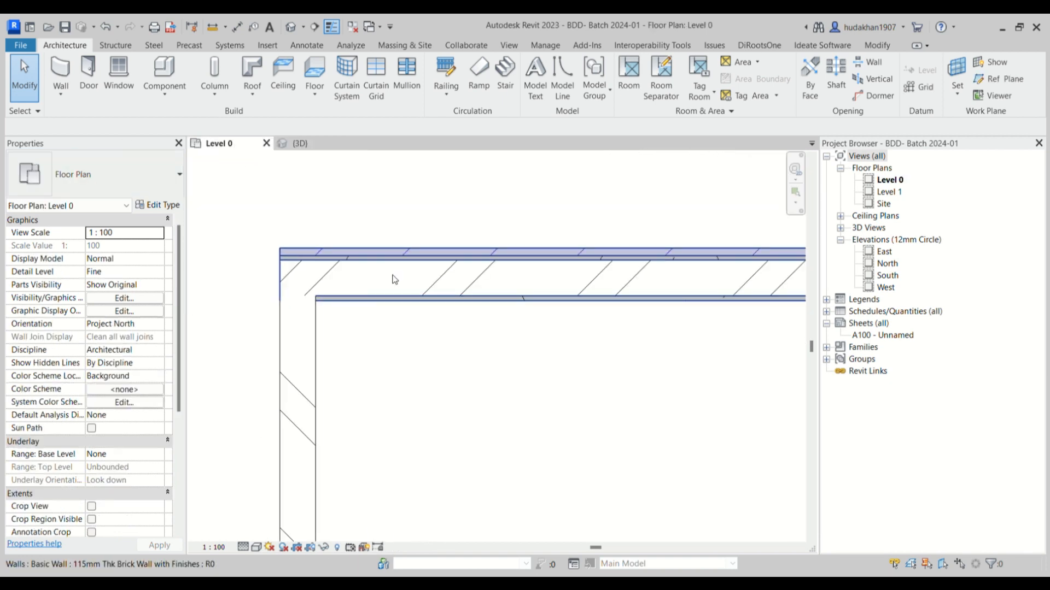
Add another finish layer on the inner side of the upper wall's 115mm Thk Brick Wall with Finishes type.
left_click(363, 288)
middle_click_drag(432, 346, 401, 344)
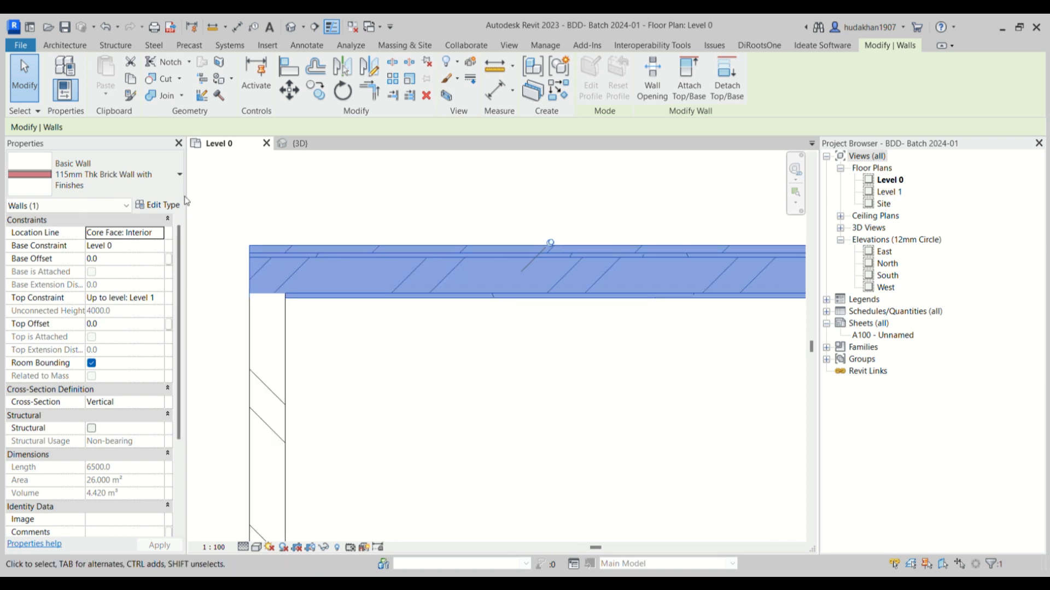
left_click(168, 219)
left_click(168, 219)
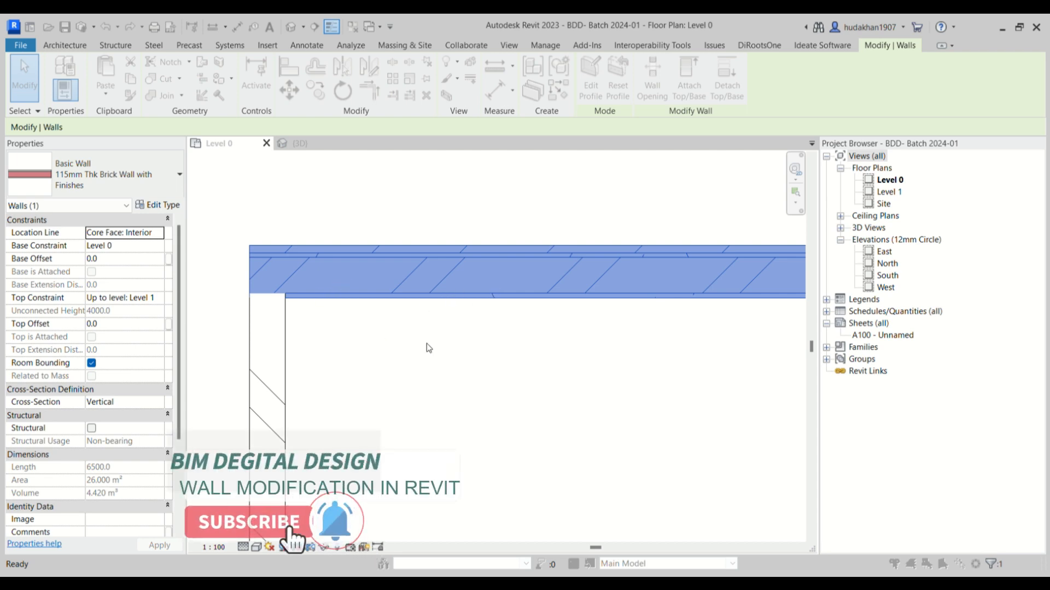
left_click(537, 302)
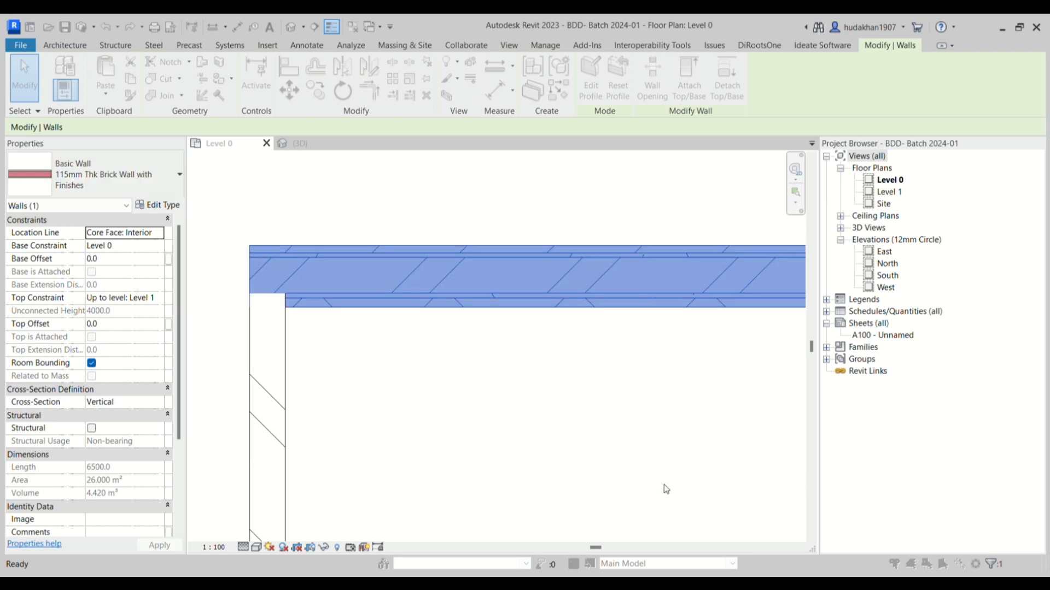
left_click(382, 345)
scroll(381, 343, "down", 1)
scroll(249, 307, "up", 3)
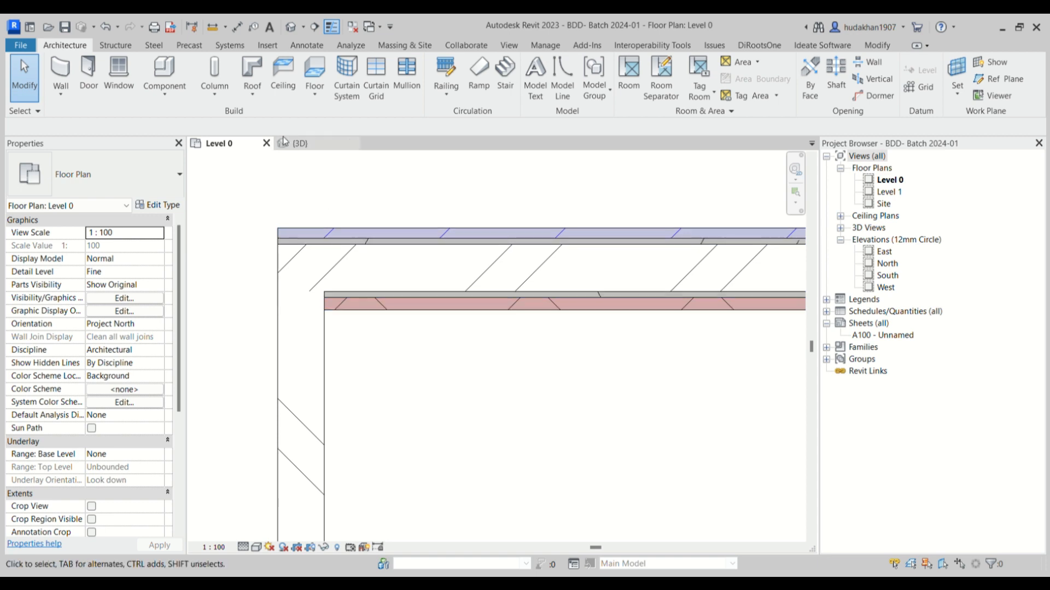
Inspect the patterned inner face of the finished wall in the 3D view.
left_click(300, 143)
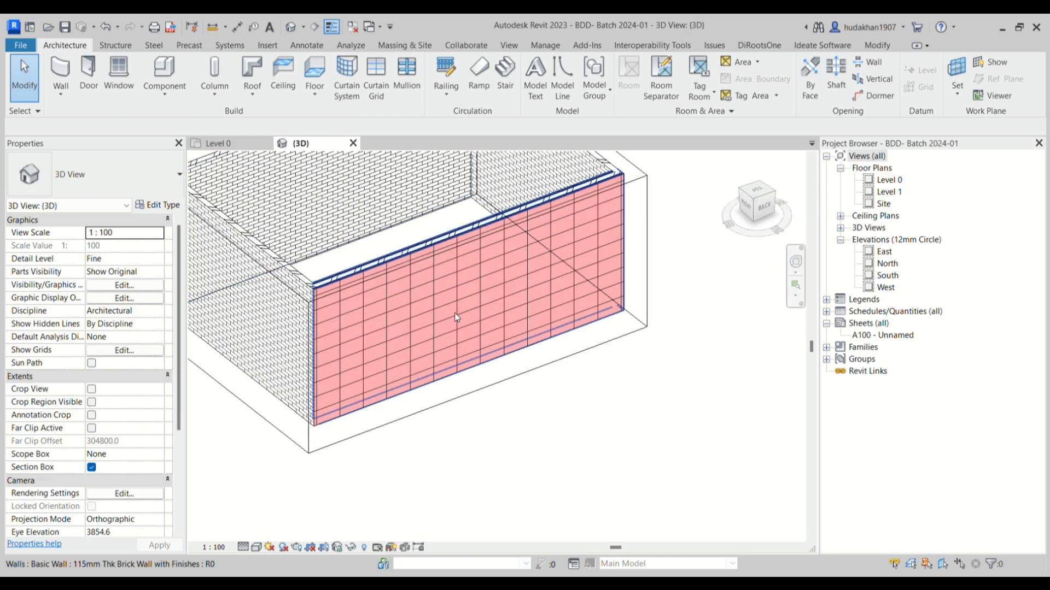
middle_click_drag(452, 313, 722, 313, "shift")
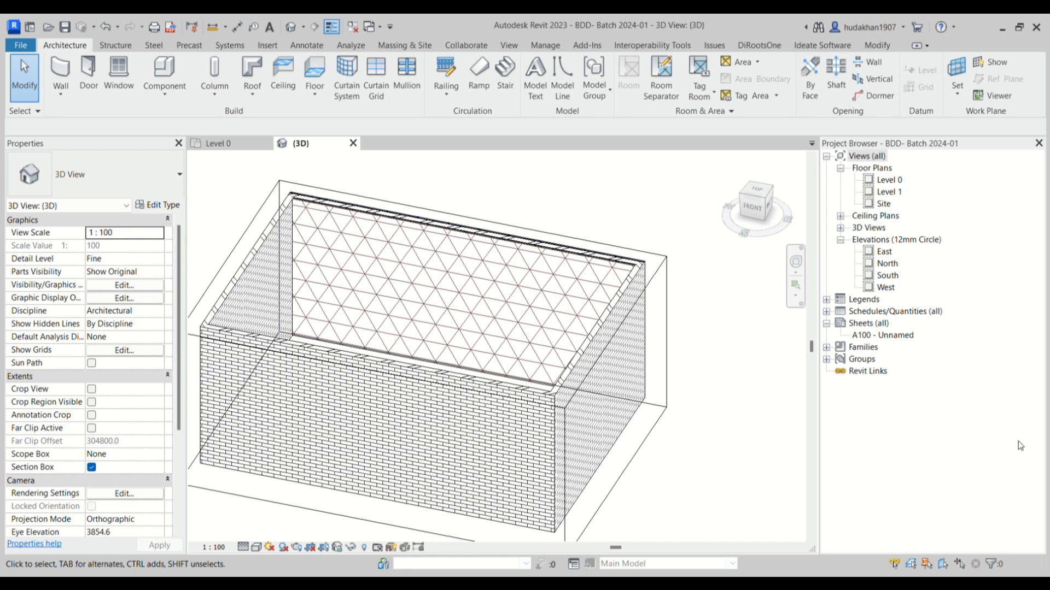
scroll(362, 221, "up", 2)
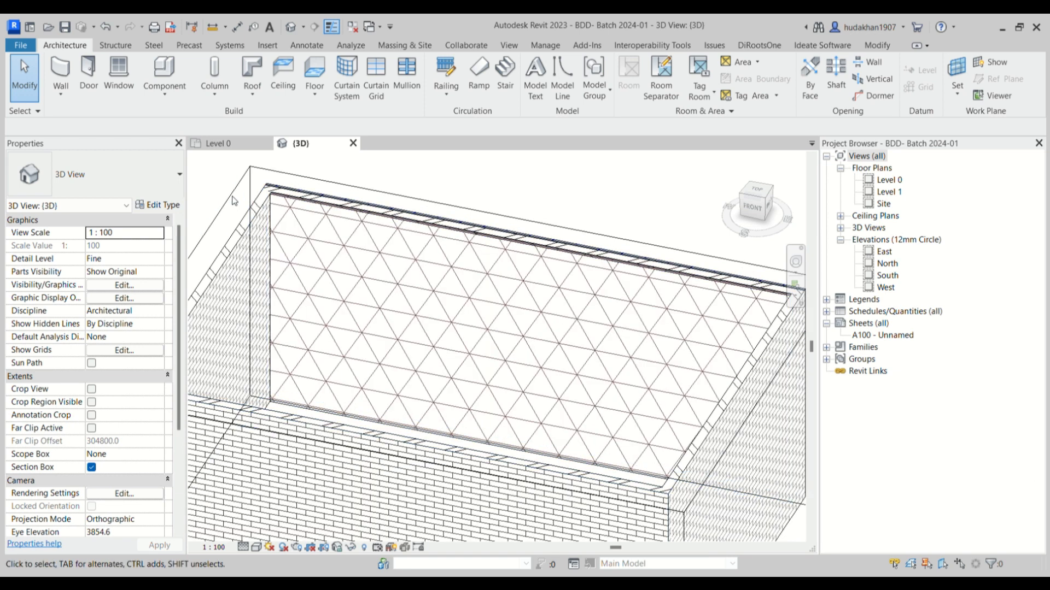
scroll(271, 195, "up", 1)
scroll(326, 252, "down", 1)
middle_click_drag(456, 331, 410, 329, "shift")
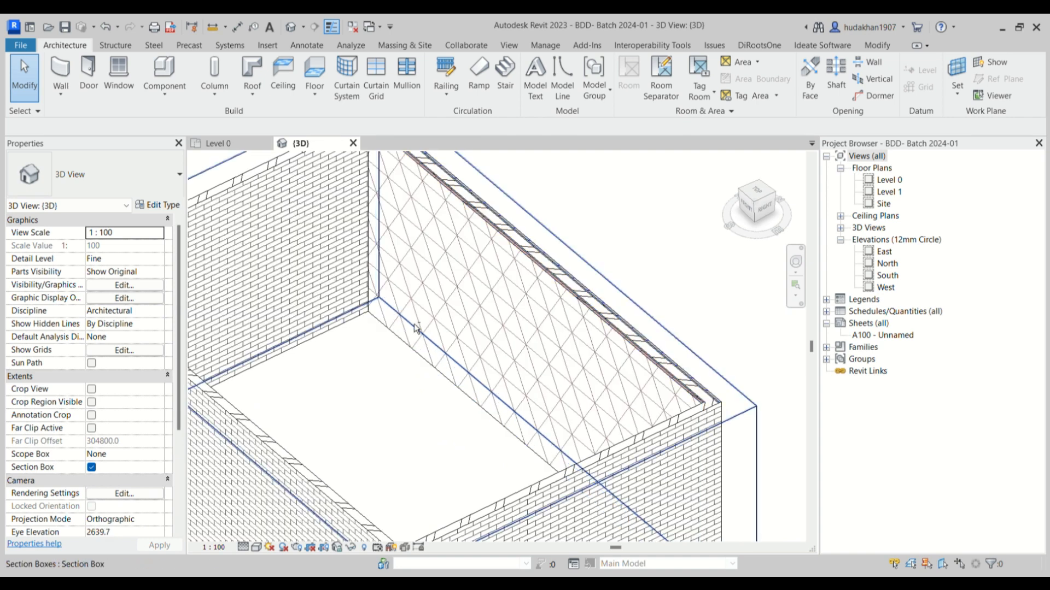
Examine the brick core and finish layers along the finished wall's top edge and at its corner.
middle_click_drag(612, 404, 375, 403, "shift")
scroll(428, 326, "up", 2)
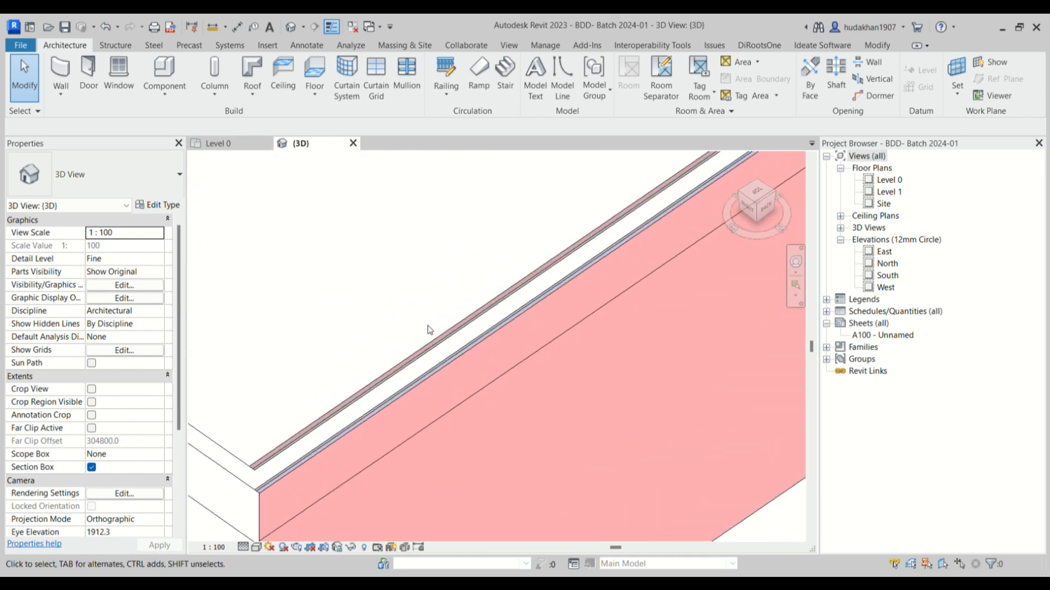
scroll(427, 328, "up", 2)
scroll(451, 312, "up", 1)
middle_click_drag(451, 311, 581, 322)
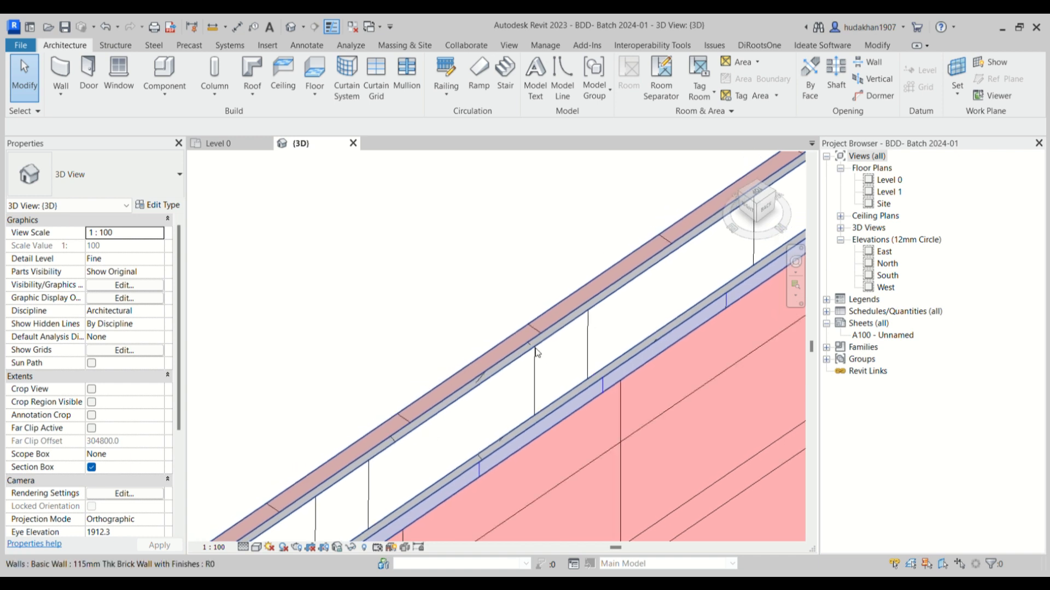
scroll(533, 336, "down", 8)
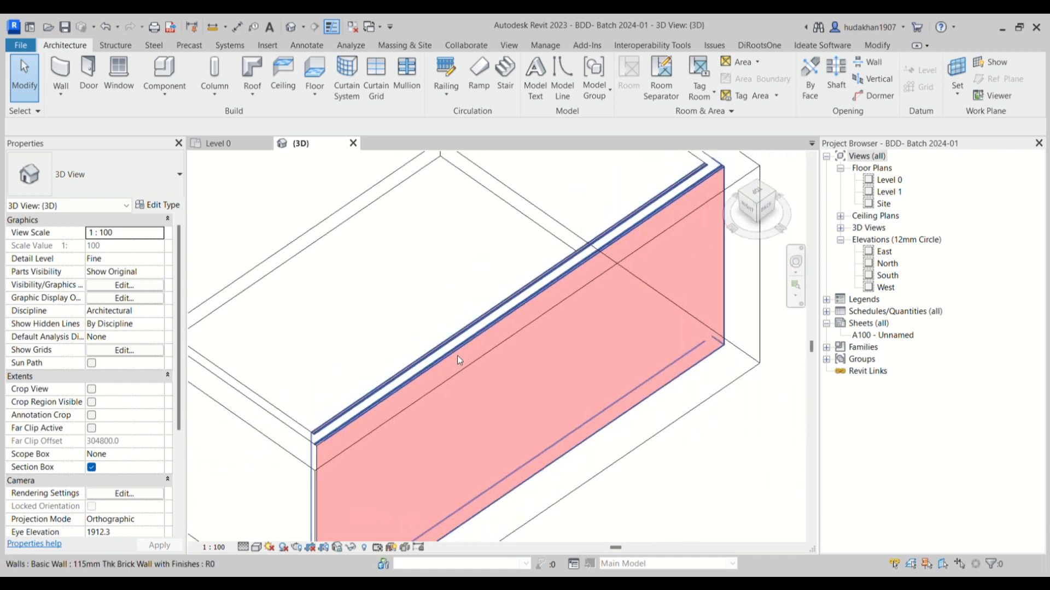
scroll(658, 280, "up", 5)
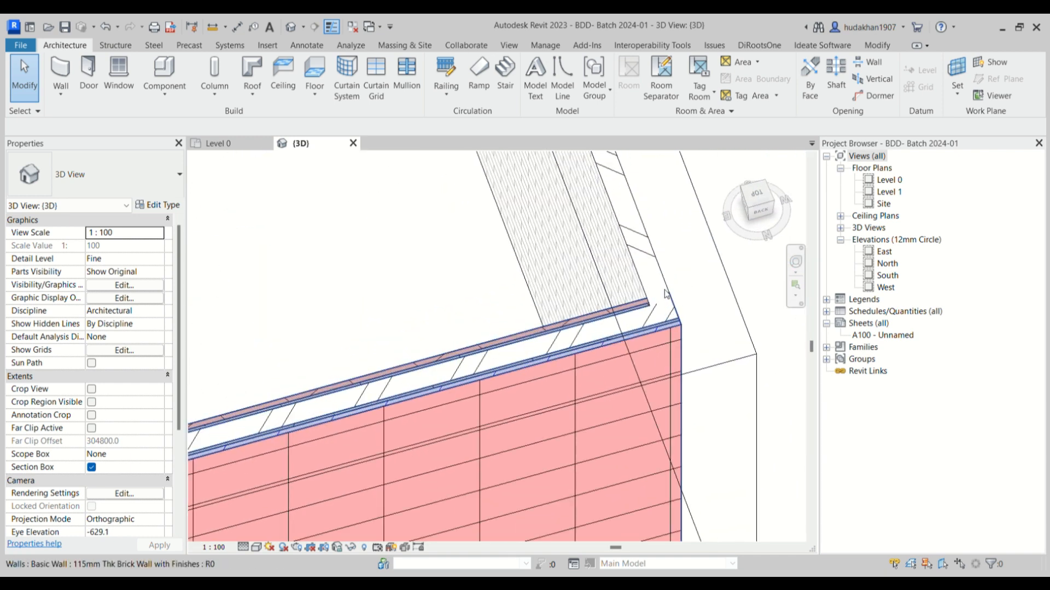
Select the plain brick wall adjoining the tiled wall and set the 3D view's visual style to Shaded.
left_click(658, 280)
middle_click_drag(658, 281, 462, 394, "shift")
scroll(463, 395, "down", 3)
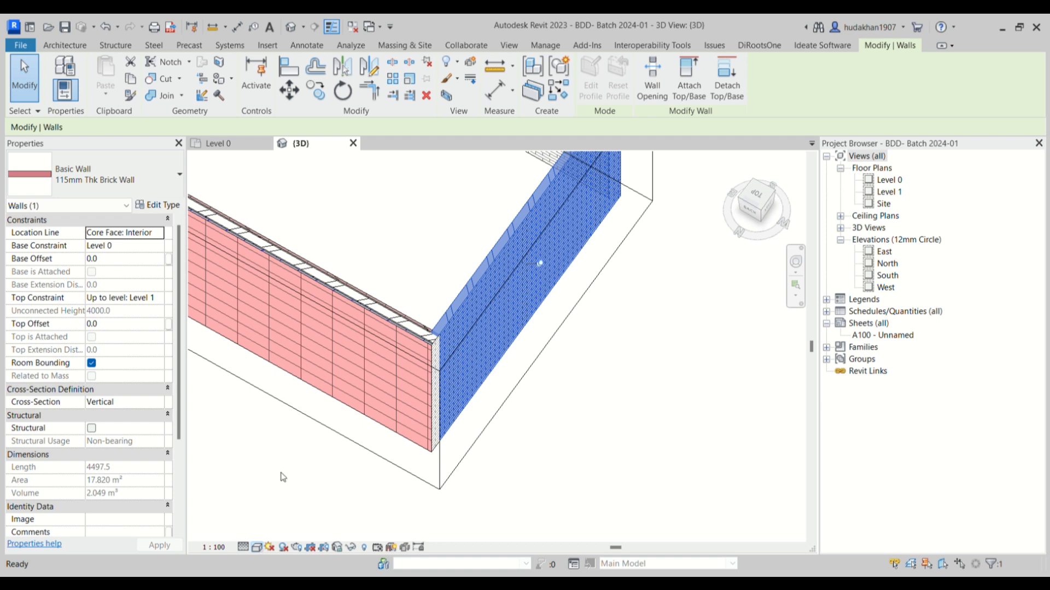
key("s")
key("d")
Examine the shaded corners and the inner and outer wall finishes in 3D, and clear the wall selection.
scroll(303, 361, "up", 2)
mouse_move(446, 452)
middle_mouse_down("shift")
mouse_move(454, 445)
mouse_move(440, 416)
mouse_move(251, 441)
middle_mouse_up("shift")
scroll(265, 516, "down", 2)
scroll(390, 189, "up", 4)
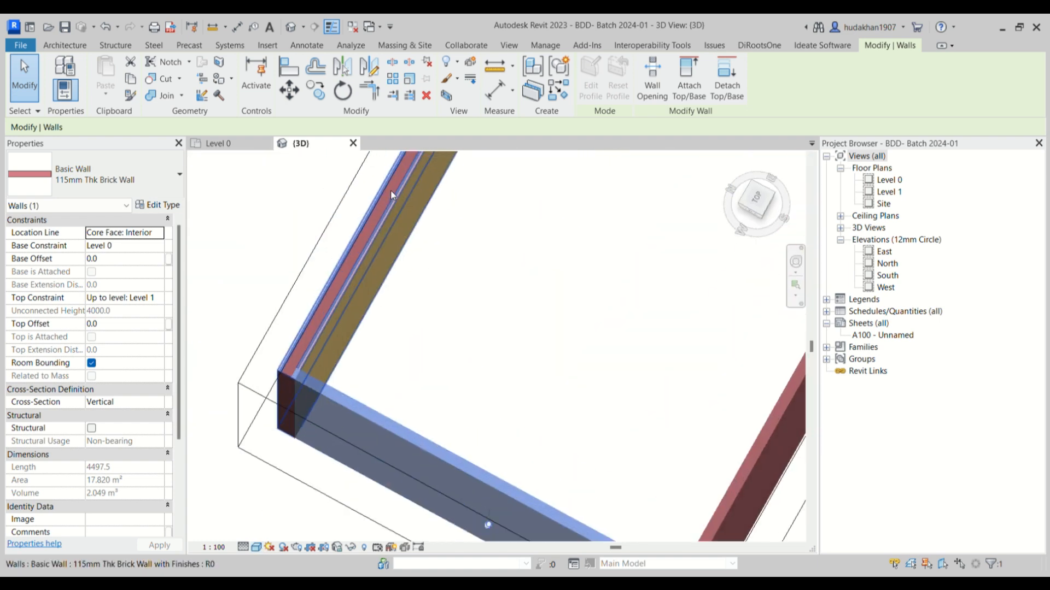
middle_click_drag(418, 301, 492, 391, "shift")
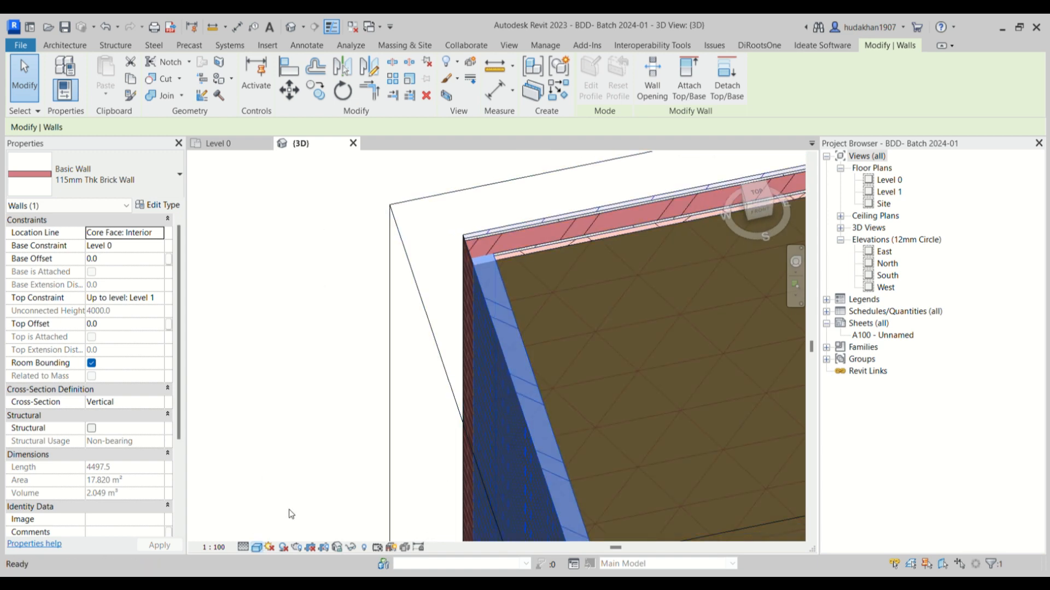
middle_click_drag(276, 381, 525, 348, "shift")
scroll(514, 331, "down", 3)
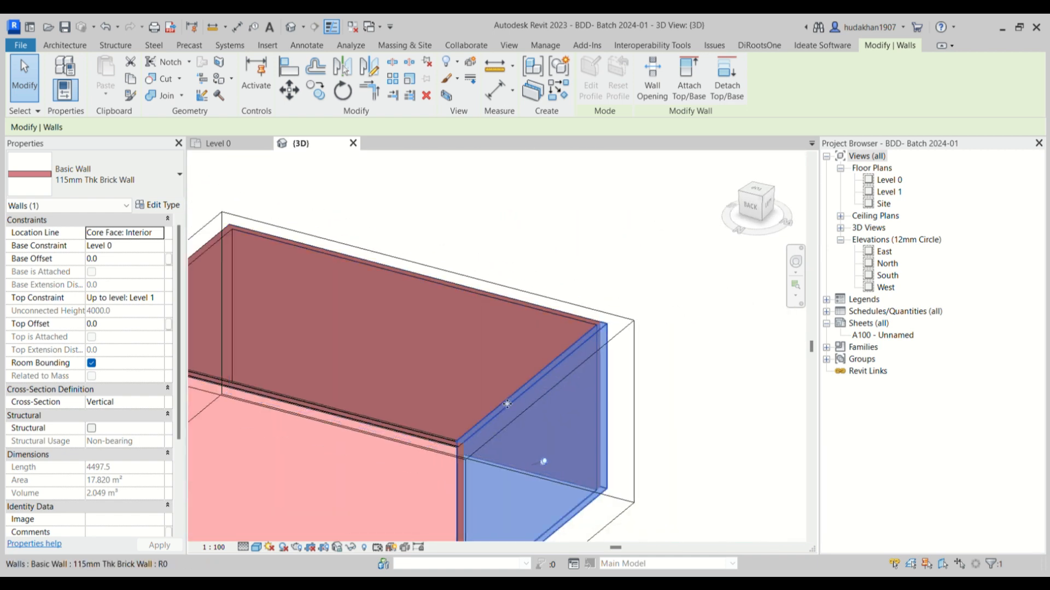
middle_click_drag(363, 482, 391, 401)
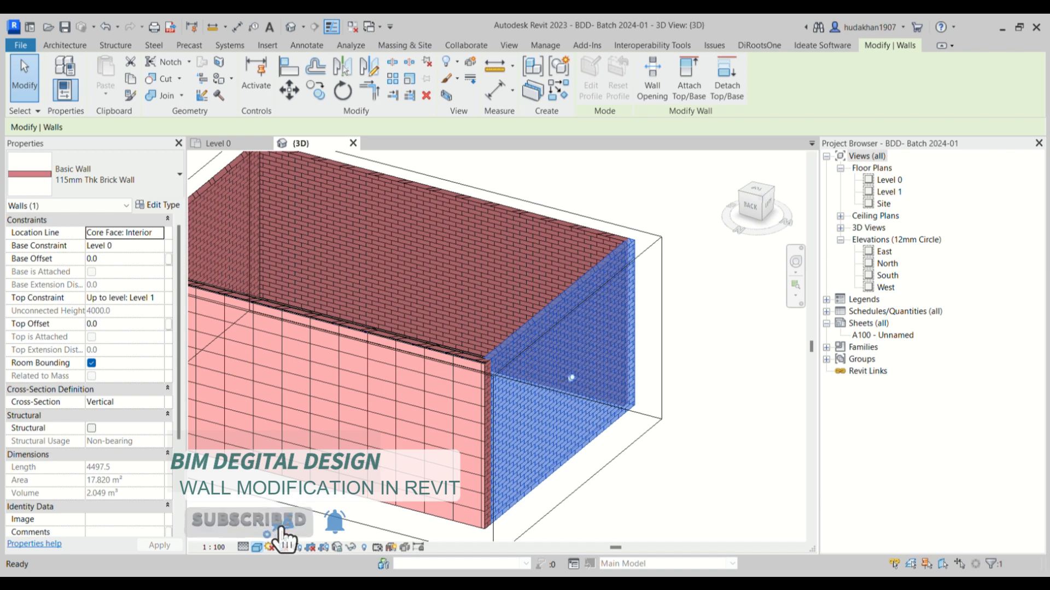
left_click(665, 377)
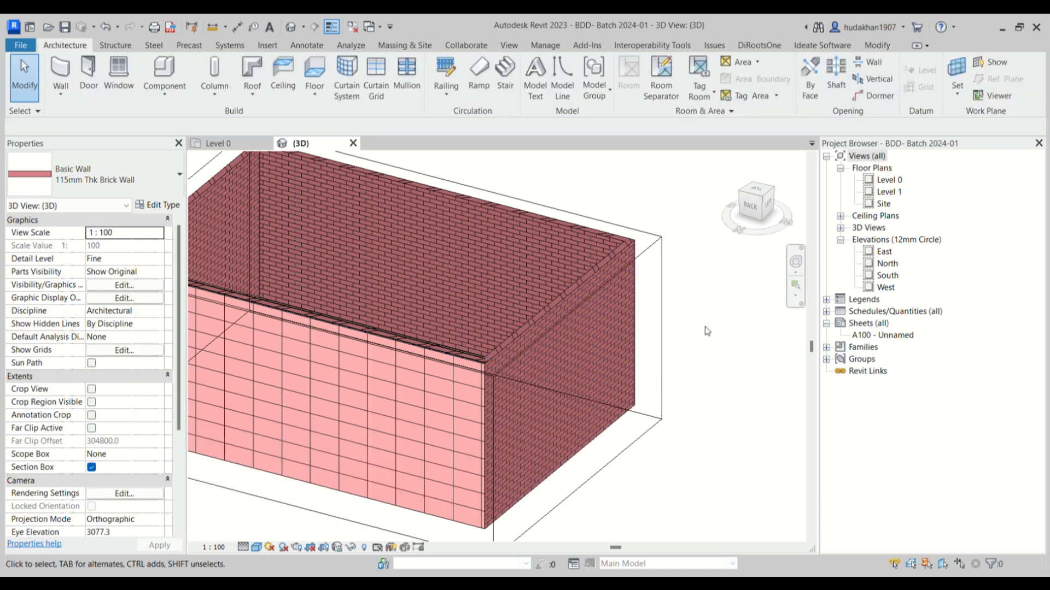
Return to the Level 0 plan and select the enclosure's four walls.
left_click(239, 143)
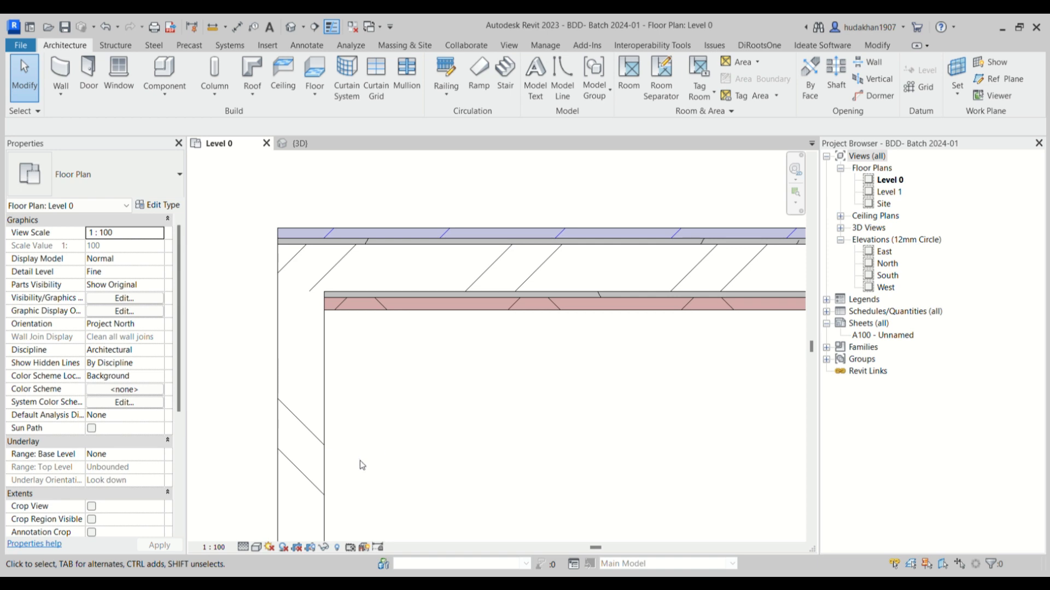
left_click(424, 266)
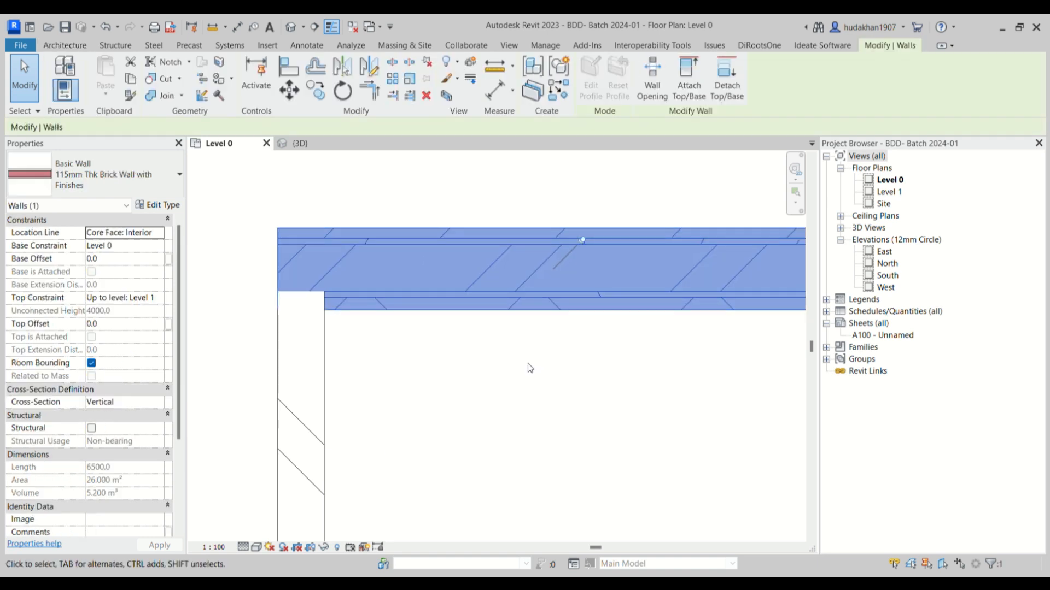
scroll(526, 369, "down", 8)
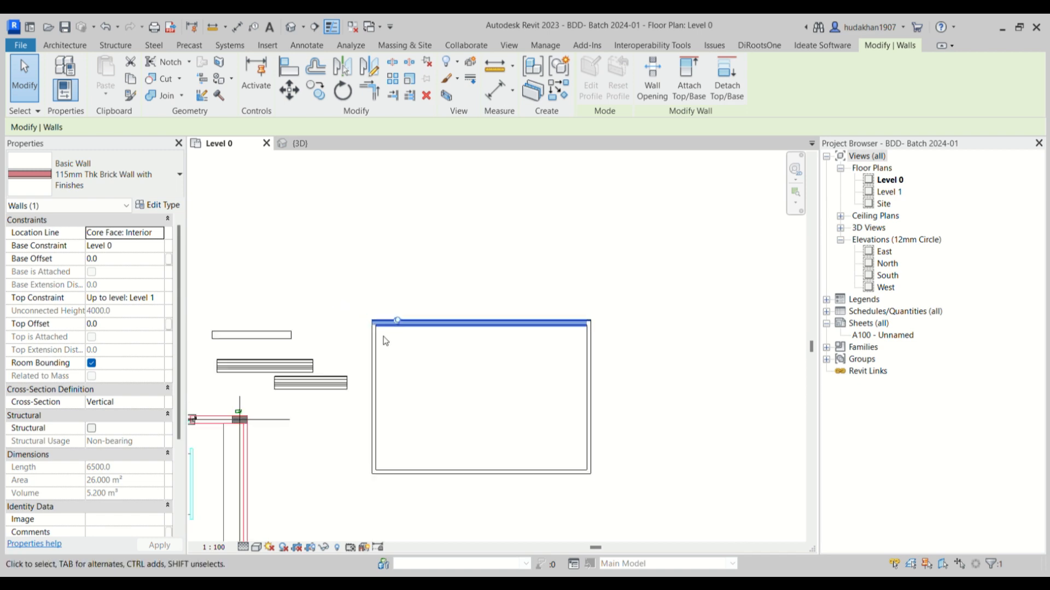
middle_click_drag(511, 382, 522, 301)
left_click_drag(620, 217, 381, 400)
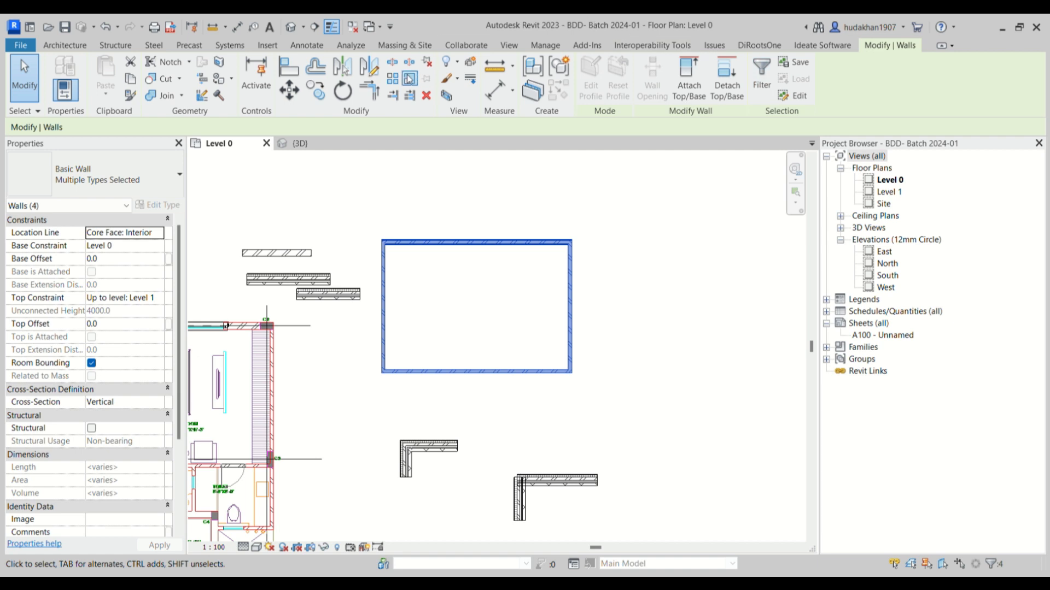
Flip the enclosure's upper wall so that its inner and outer finishes swap sides.
scroll(422, 190, "up", 7)
left_click(438, 363)
left_click(375, 295)
scroll(422, 290, "up", 4)
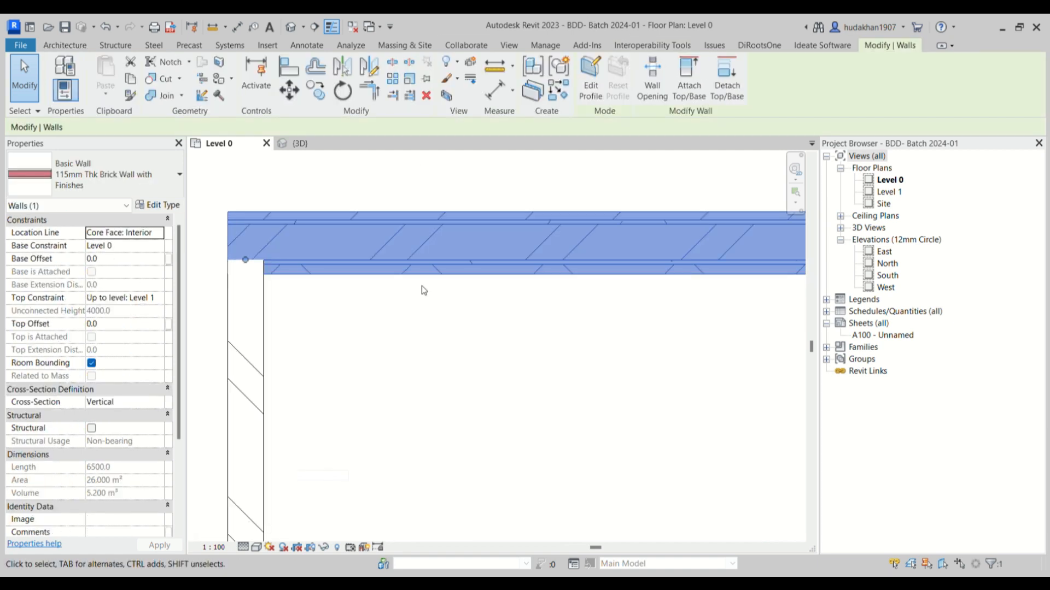
key("space")
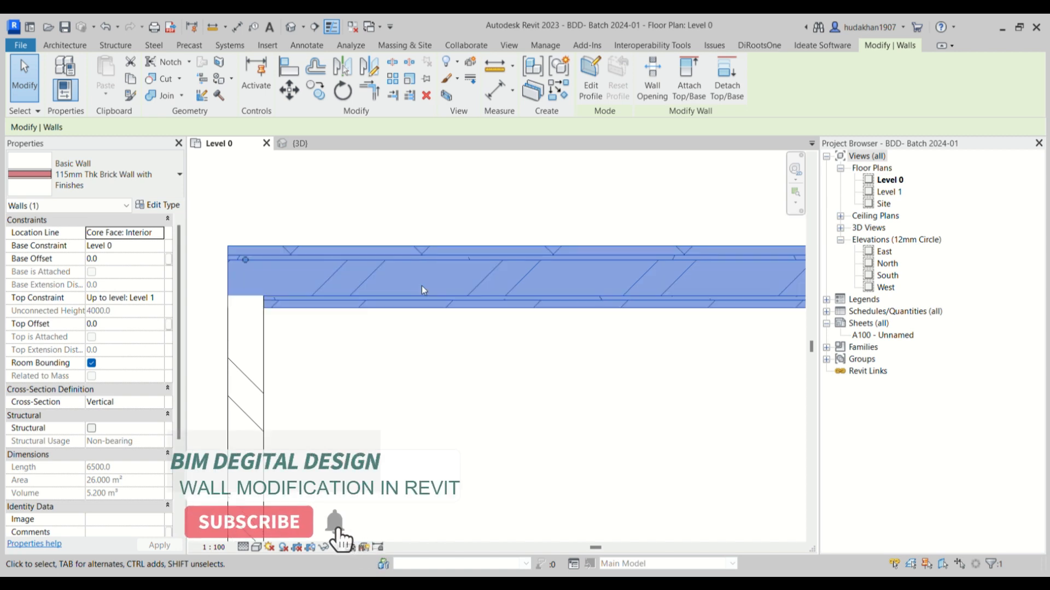
left_click(433, 406)
scroll(425, 235, "up", 1)
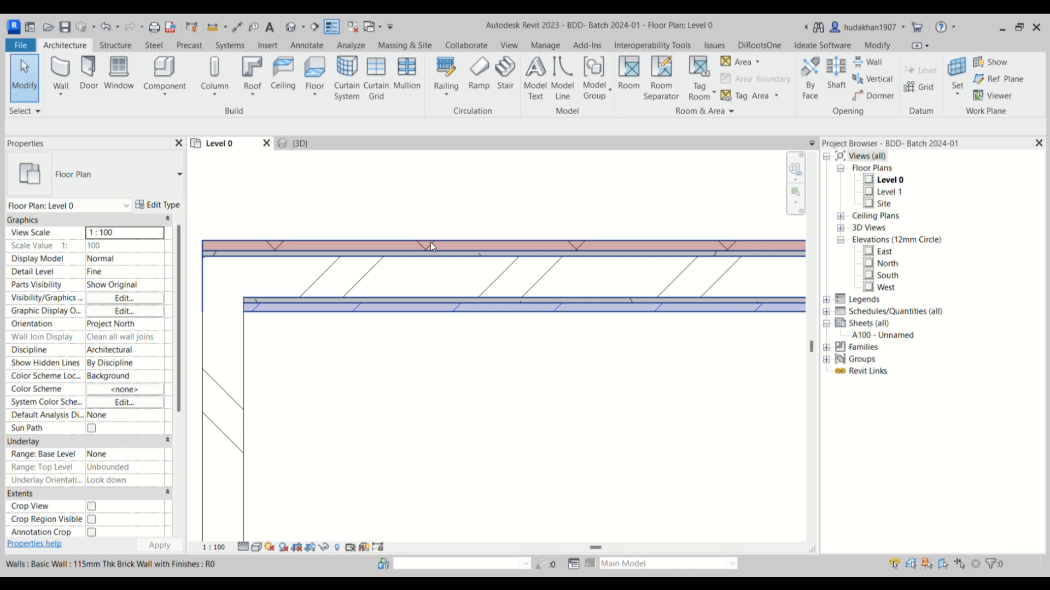
Flip the upper wall back to its original orientation.
left_click(458, 275)
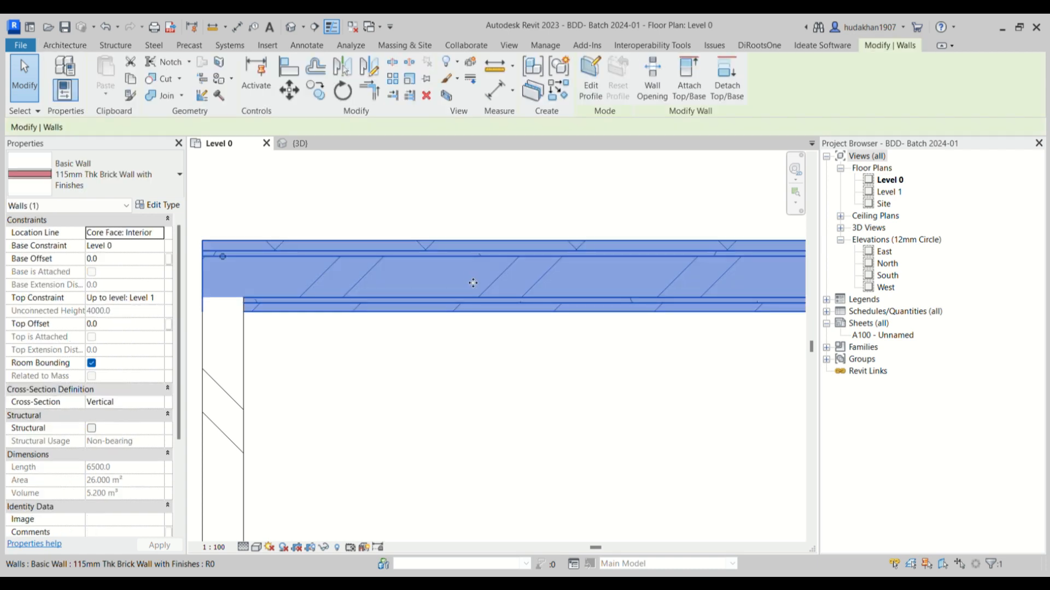
key("space")
left_click(501, 366)
Select the enclosure's chain of four connected walls and change their type to 115mm Thk Brick Wall with Finishes.
scroll(469, 293, "down", 5)
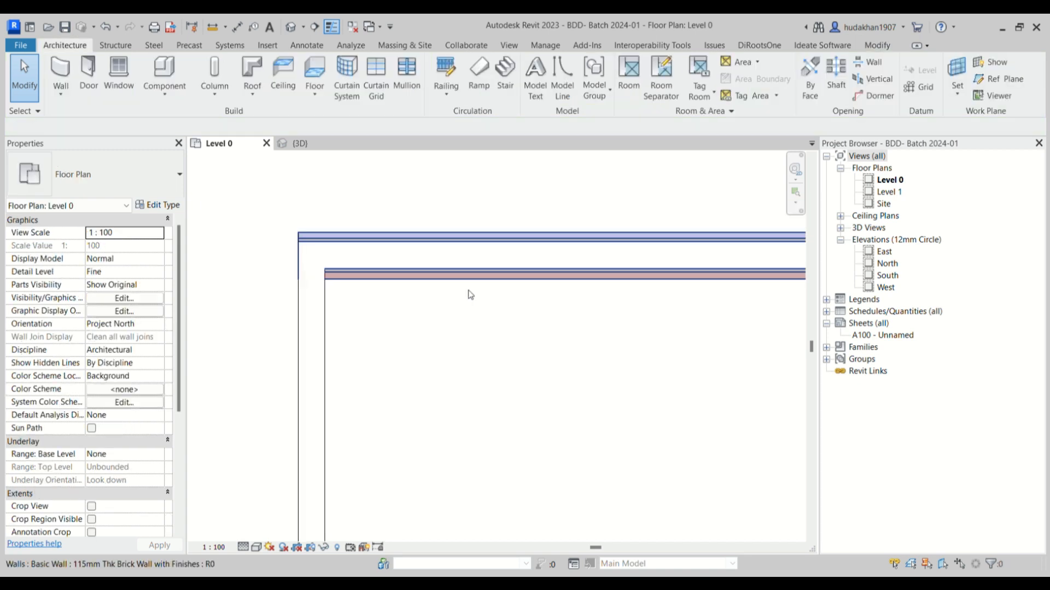
scroll(378, 282, "down", 4)
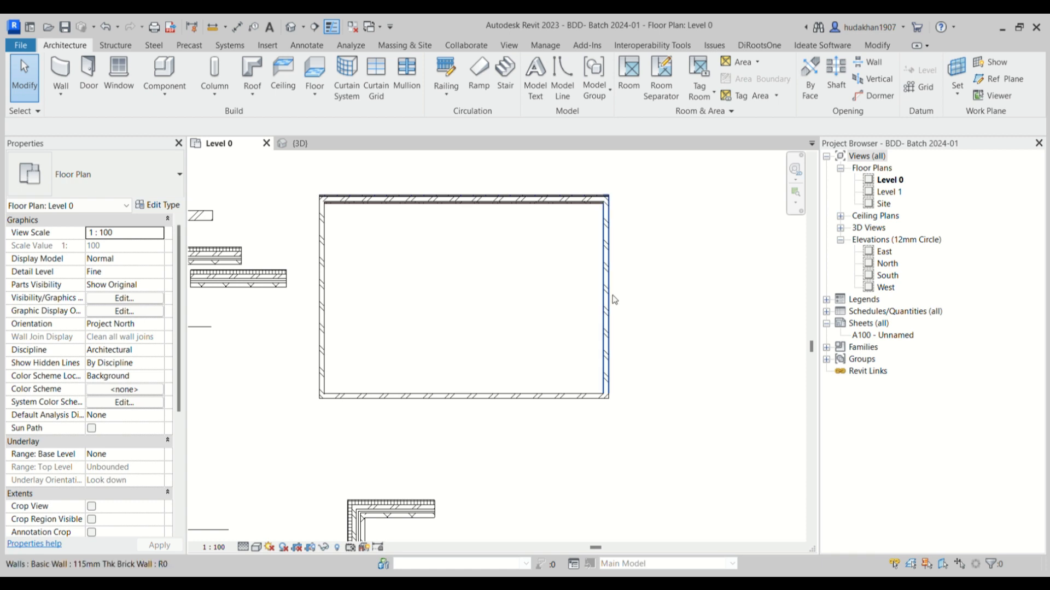
key("Tab")
left_click(607, 302)
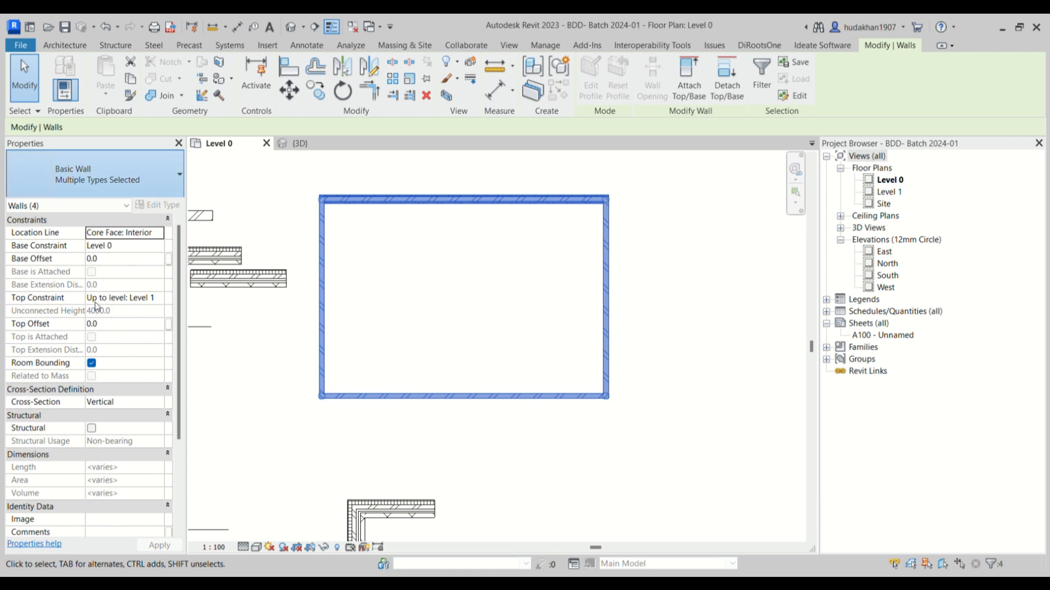
left_click(102, 304)
scroll(312, 199, "up", 6)
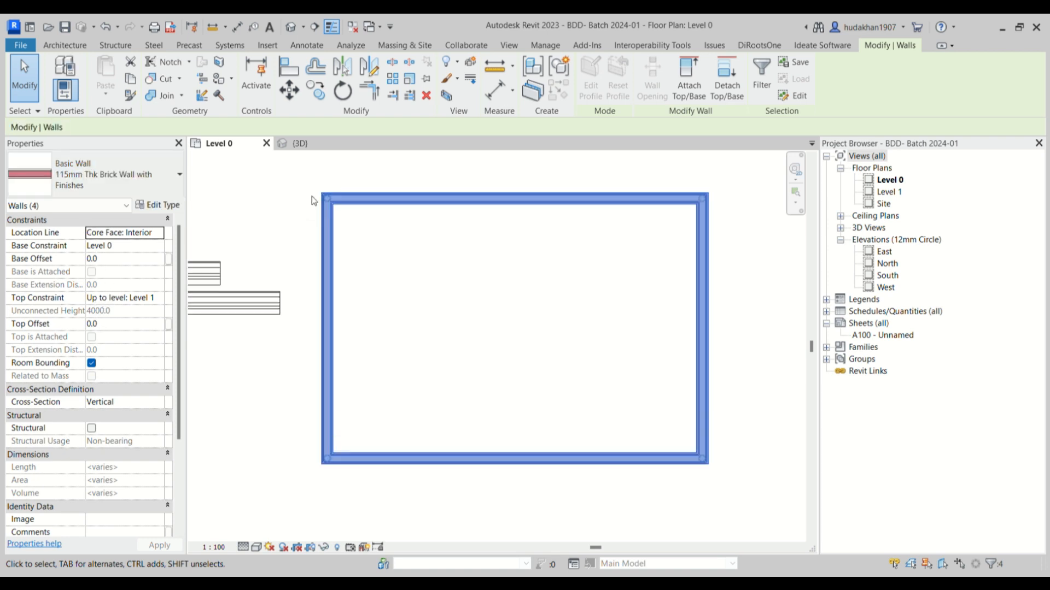
left_click(301, 286)
middle_click_drag(403, 351, 387, 383)
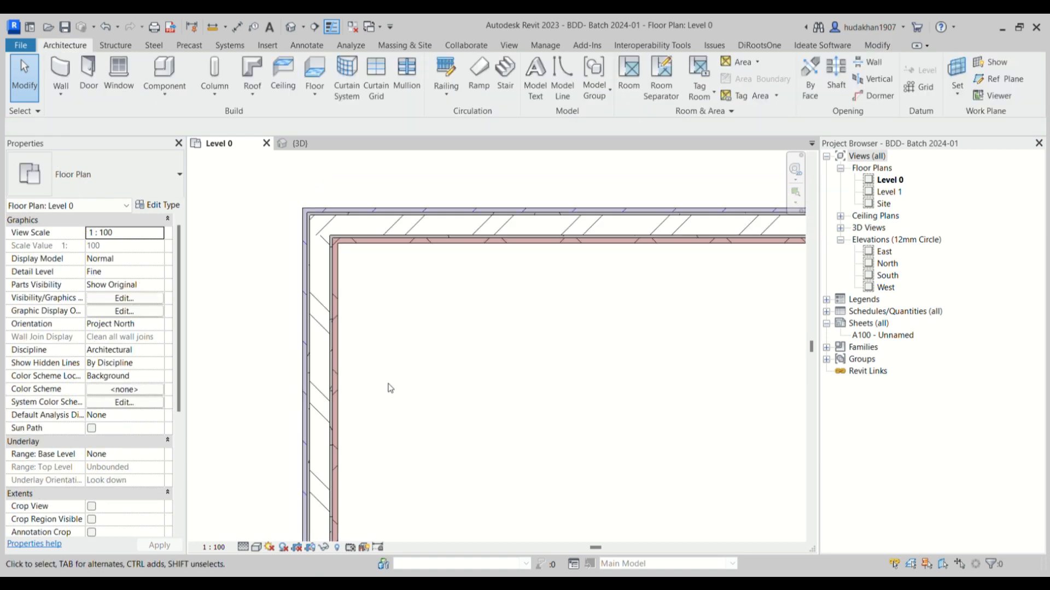
Examine how the core and finish layers join at the enclosure's upper corner and review the upper wall.
scroll(308, 235, "up", 2)
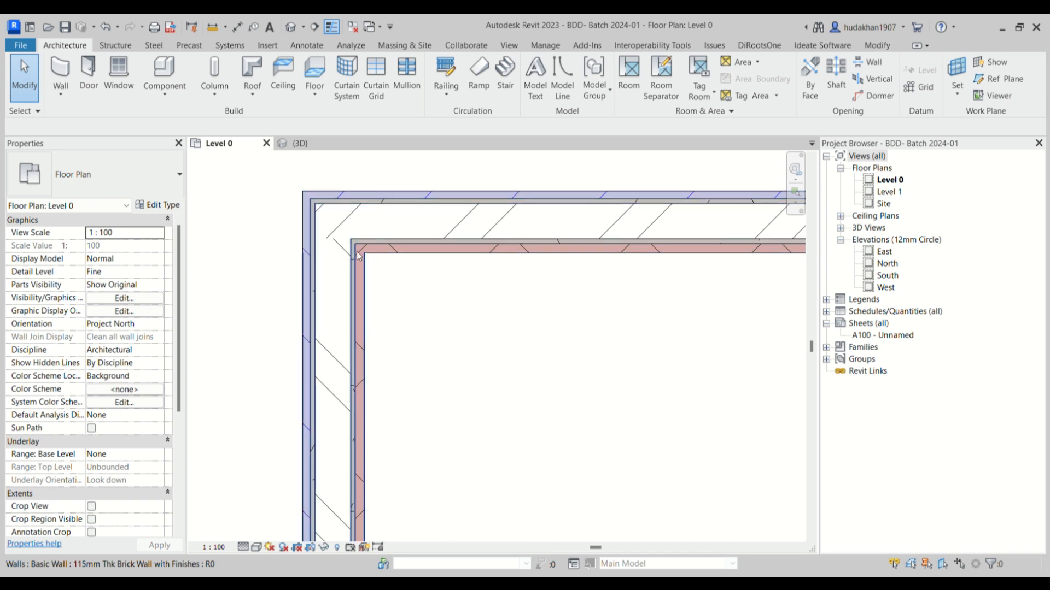
scroll(309, 213, "up", 2)
scroll(310, 240, "up", 2)
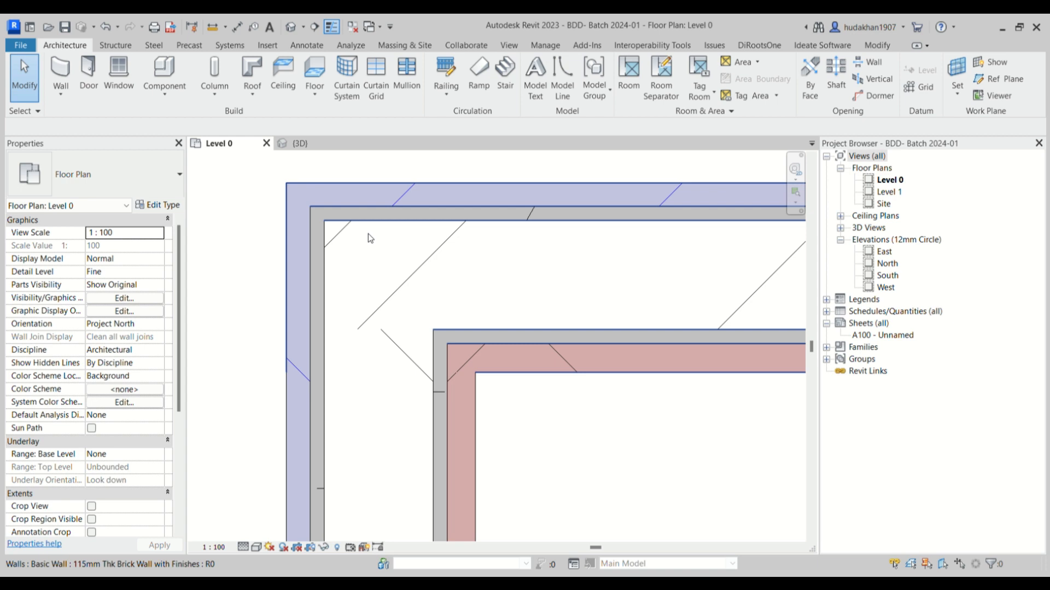
left_click(404, 281)
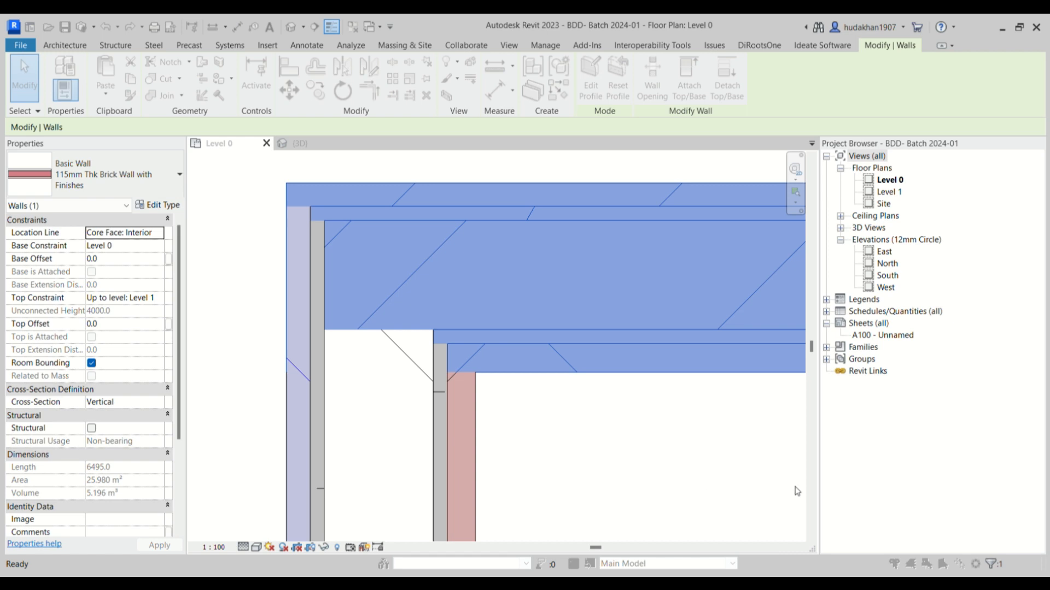
left_click(375, 368)
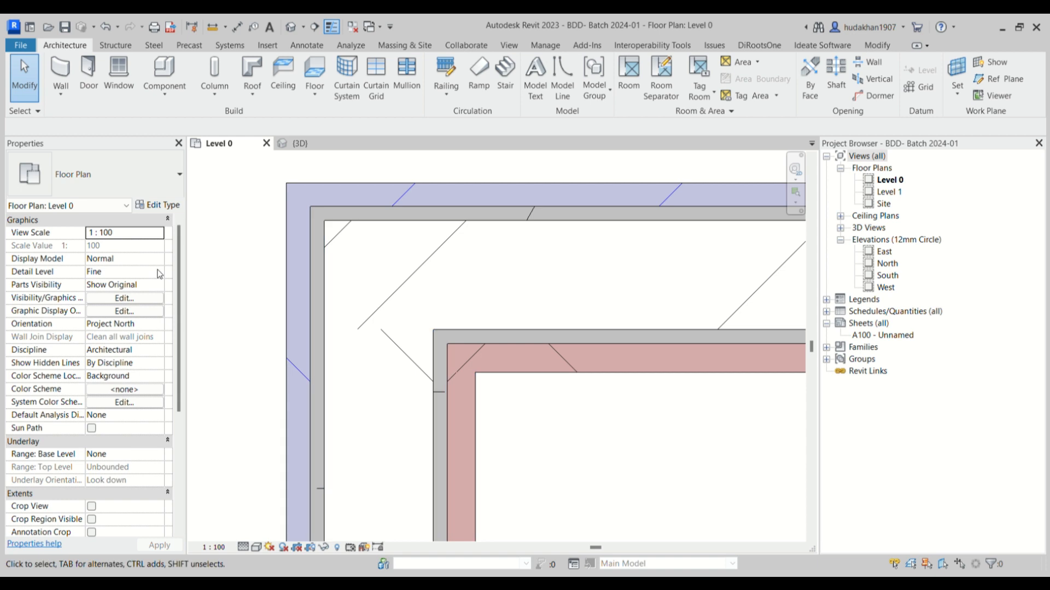
Place a short section line cutting across the enclosure's upper wall near its corner and select it.
scroll(330, 393, "down", 2)
scroll(360, 287, "down", 4)
middle_click_drag(425, 330, 479, 358)
scroll(387, 315, "up", 3)
scroll(388, 318, "up", 1)
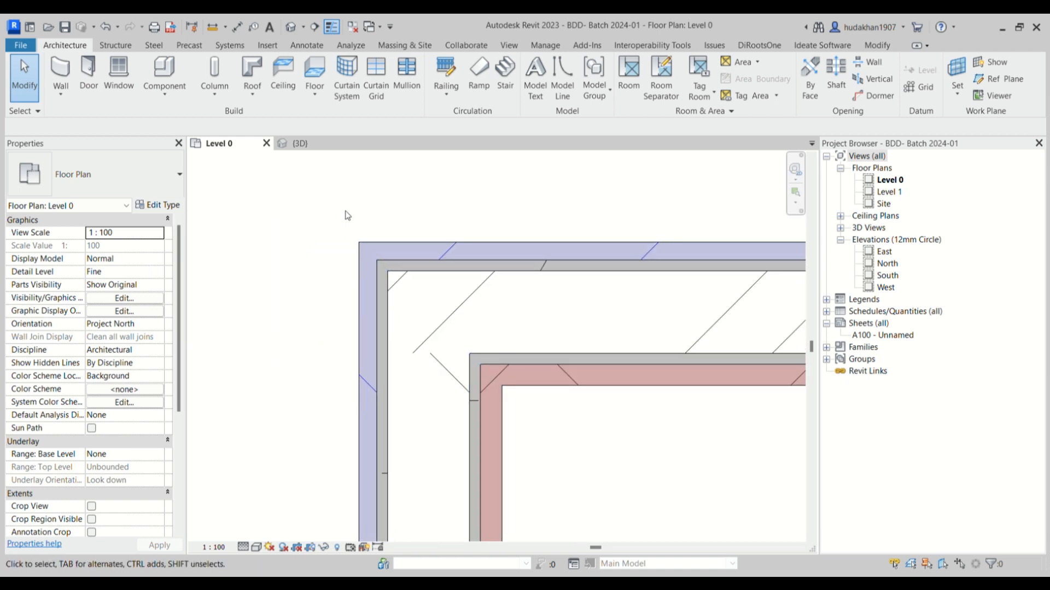
scroll(254, 332, "down", 2)
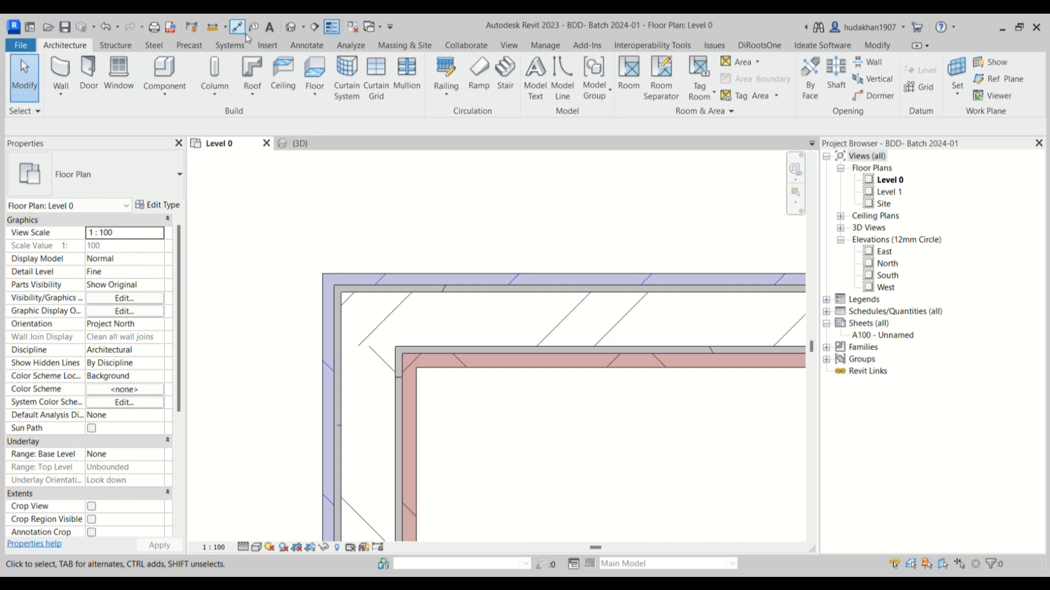
left_click(314, 27)
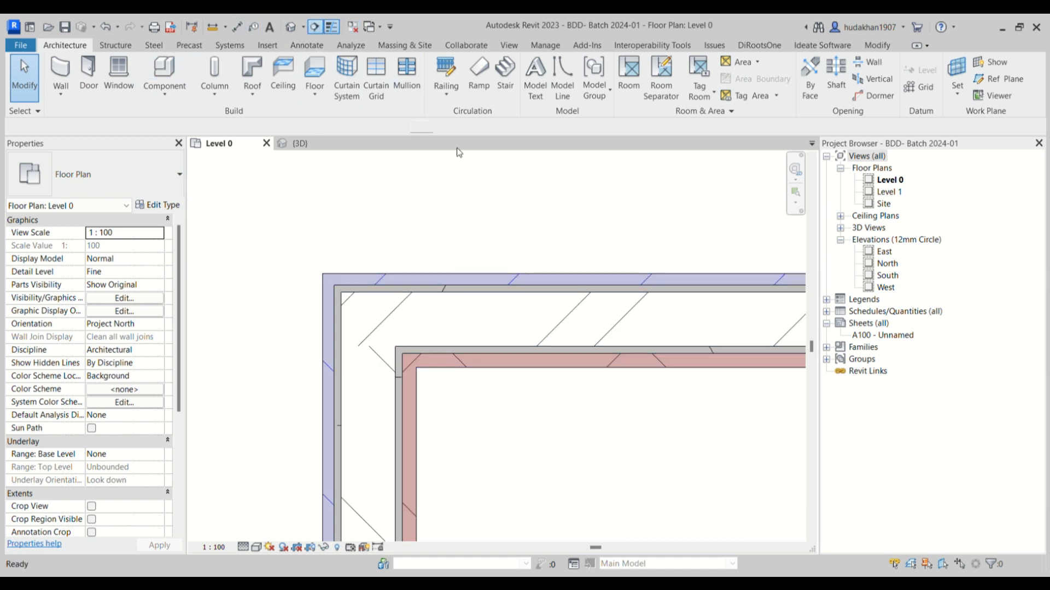
left_click(523, 228)
left_click(523, 429)
key("Escape")
scroll(521, 394, "down", 2)
left_click(522, 394)
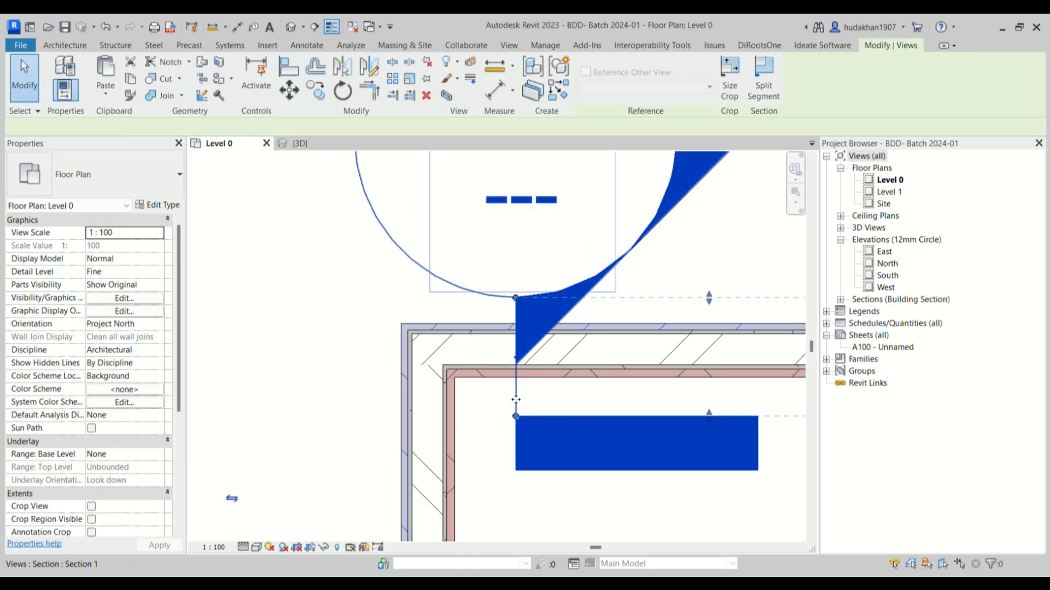
scroll(350, 215, "down", 2)
middle_click_drag(497, 387, 494, 379)
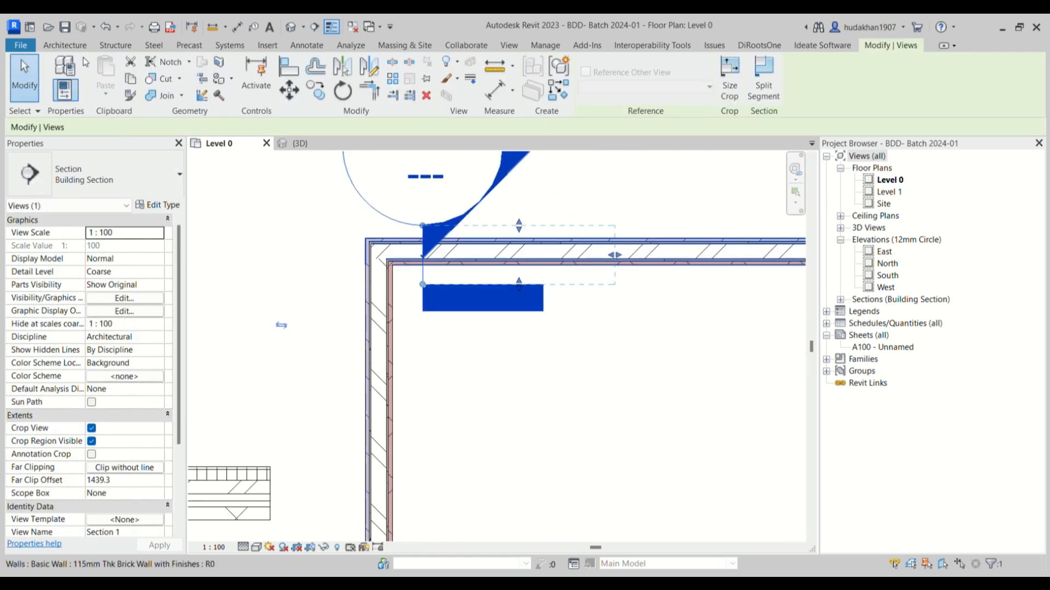
Create a rectangular Floor-Grnd-Susp_65Scr-80Ins-100Blk-75PC floor on Level 0, spanning the enclosure's outer corners.
left_click(64, 45)
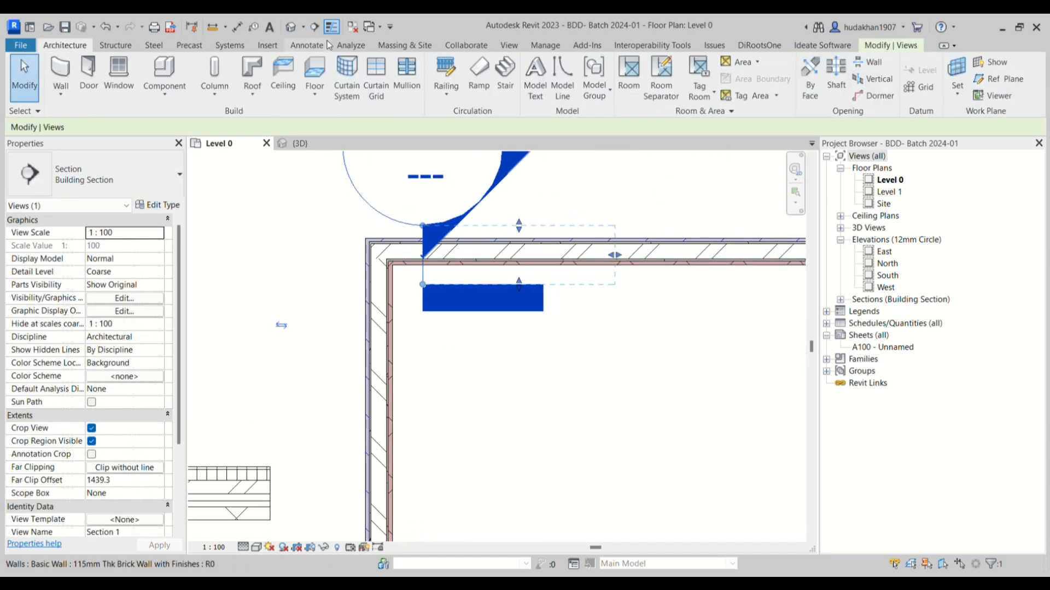
left_click(314, 90)
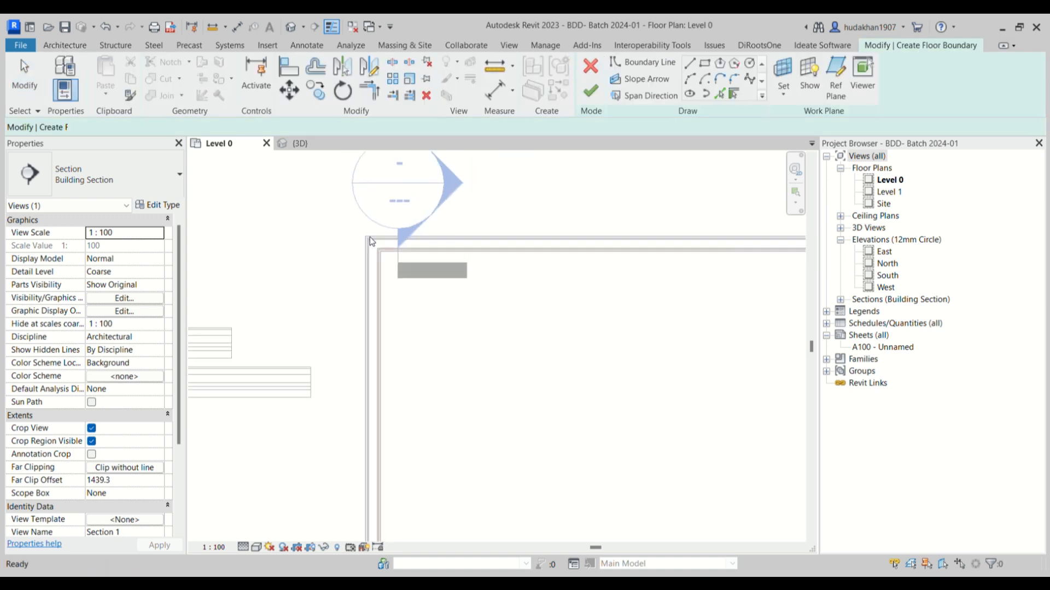
left_click(705, 63)
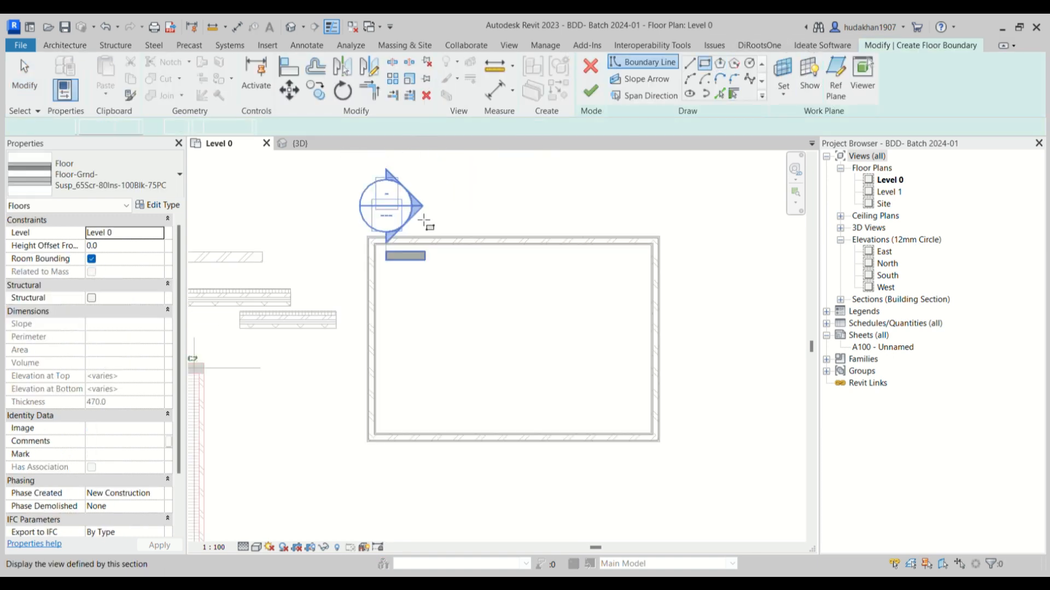
scroll(370, 252, "up", 3)
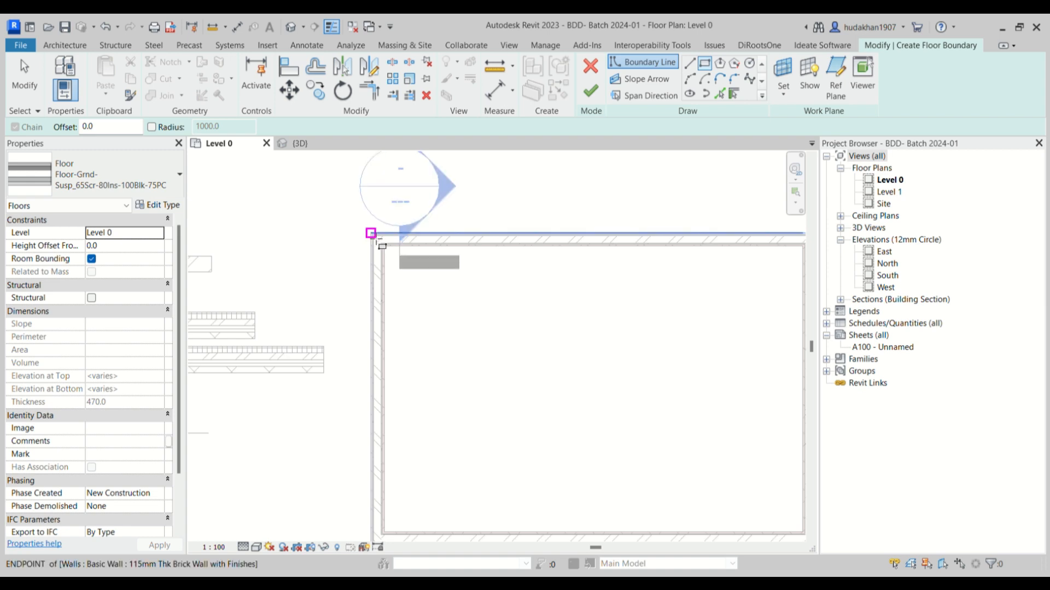
left_click(371, 233)
scroll(467, 272, "down", 2)
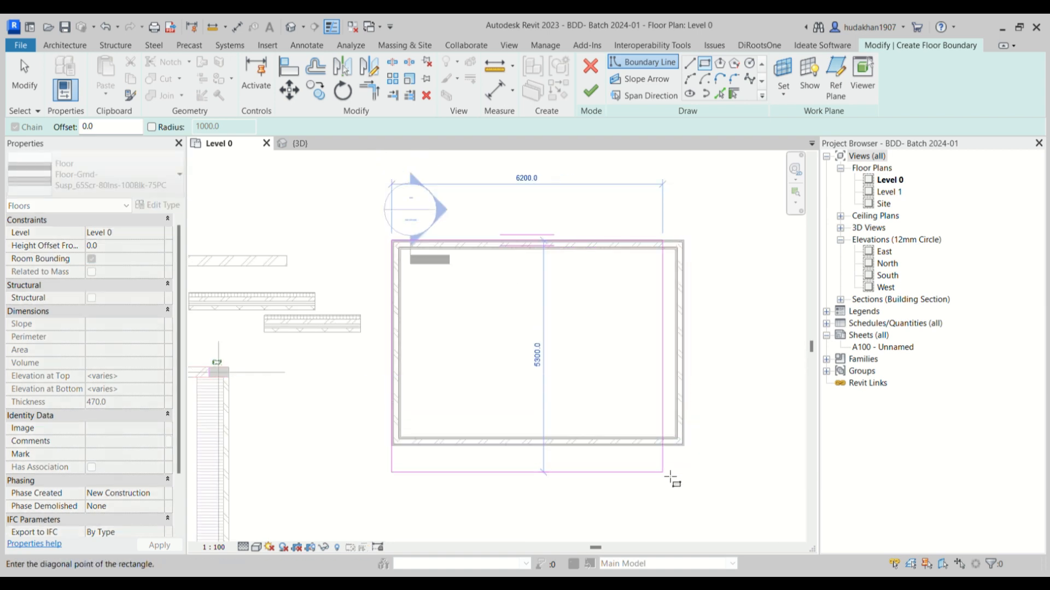
left_click(687, 457)
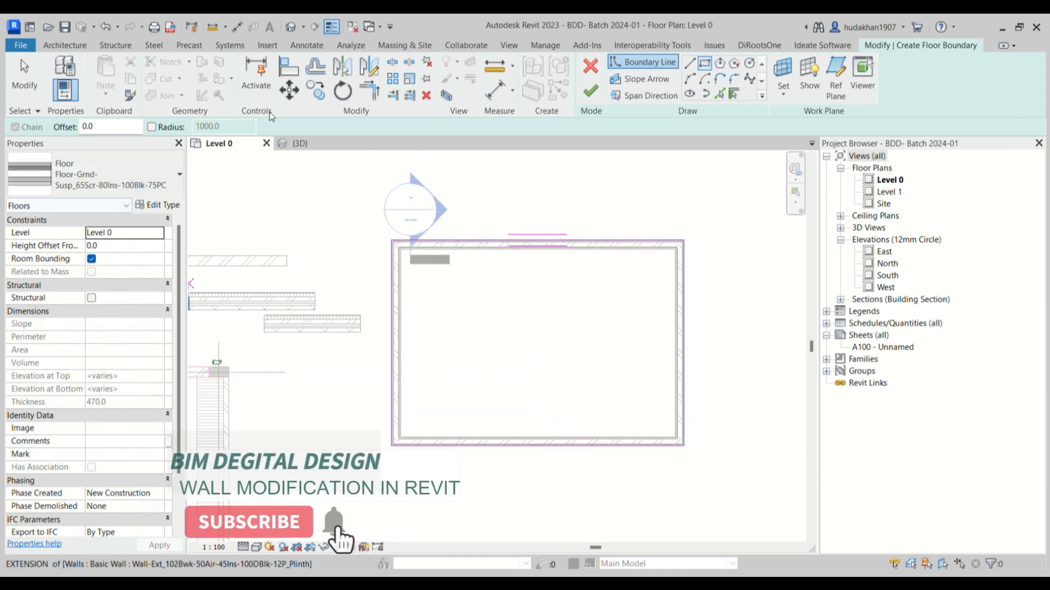
left_click(590, 91)
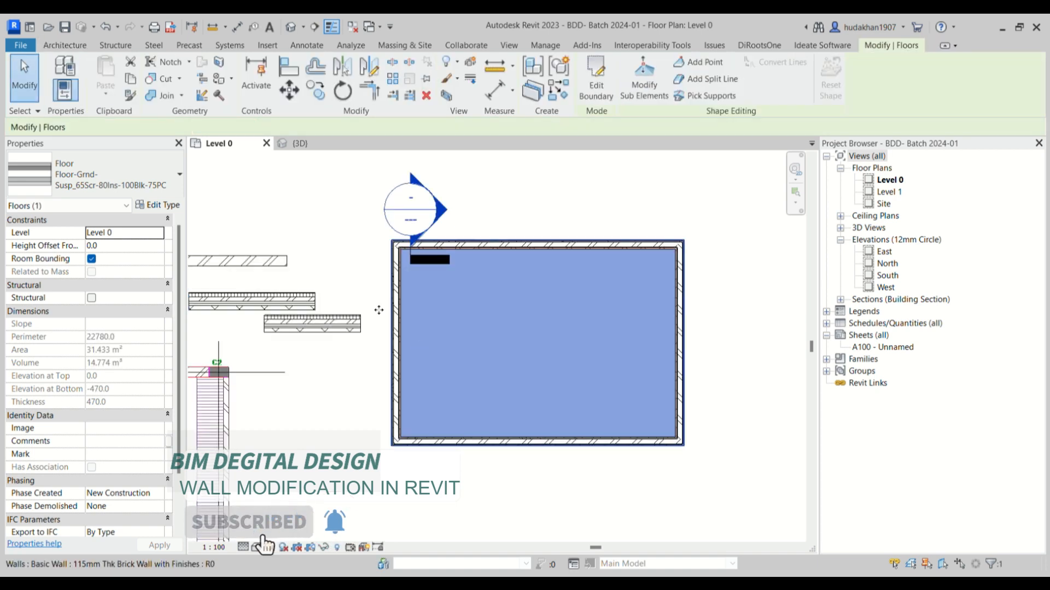
Open the view of the section through the upper wall and set its detail level to Fine.
scroll(414, 260, "up", 3)
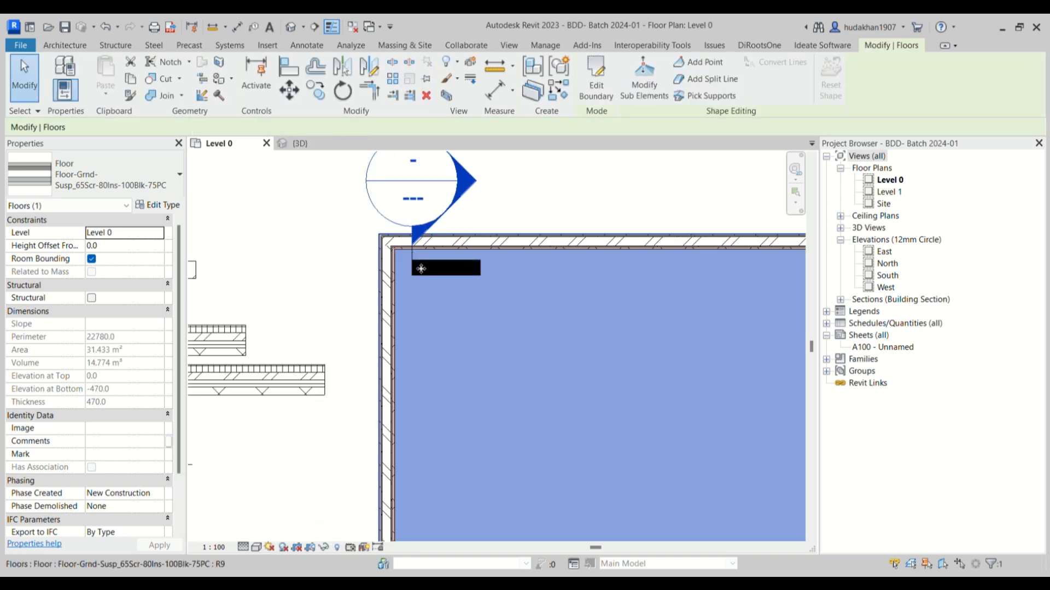
scroll(415, 261, "up", 2)
scroll(415, 262, "up", 1)
left_click(418, 260)
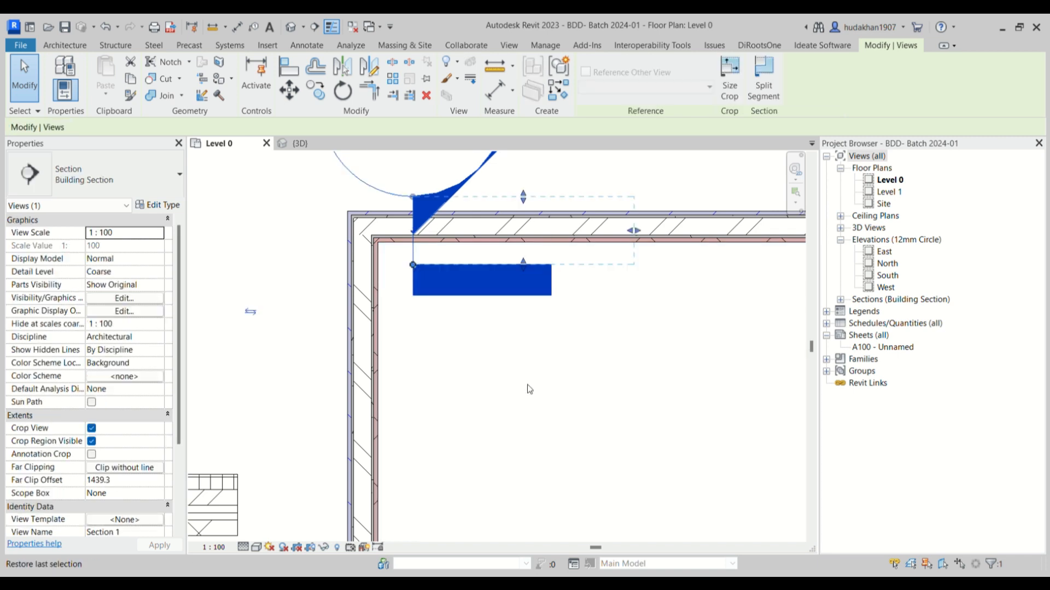
double_click(489, 283)
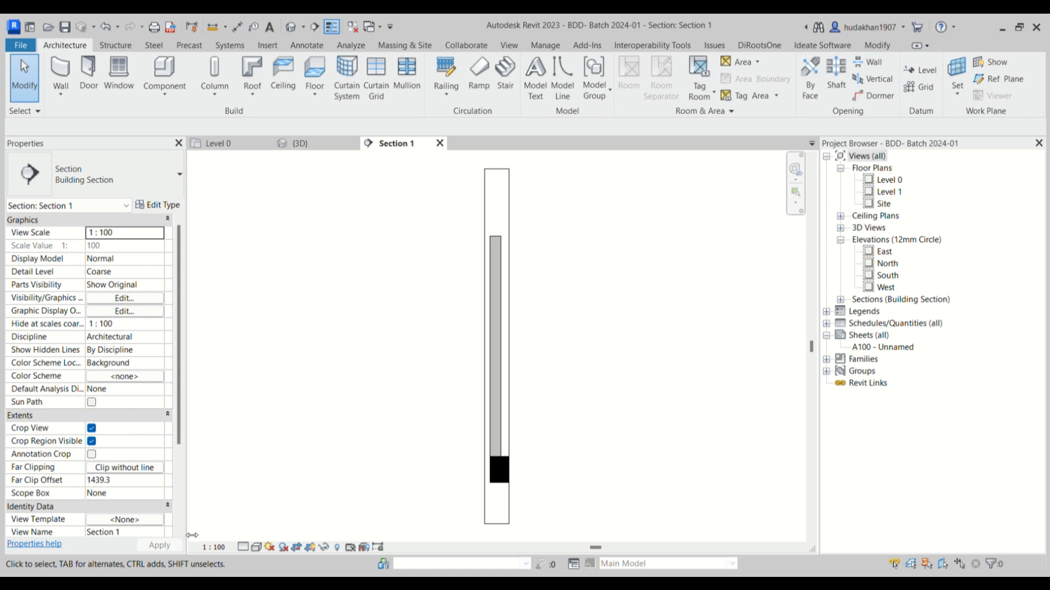
left_click(243, 538)
scroll(475, 501, "up", 2)
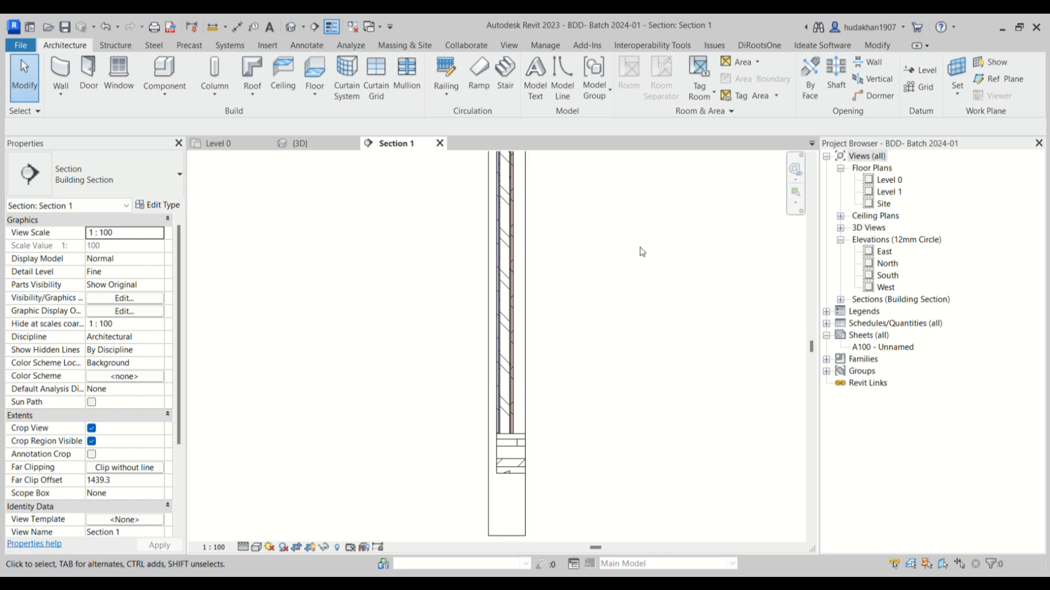
Stretch the wall's base down through the floor layers to a base offset of about -461.3.
scroll(476, 434, "up", 5)
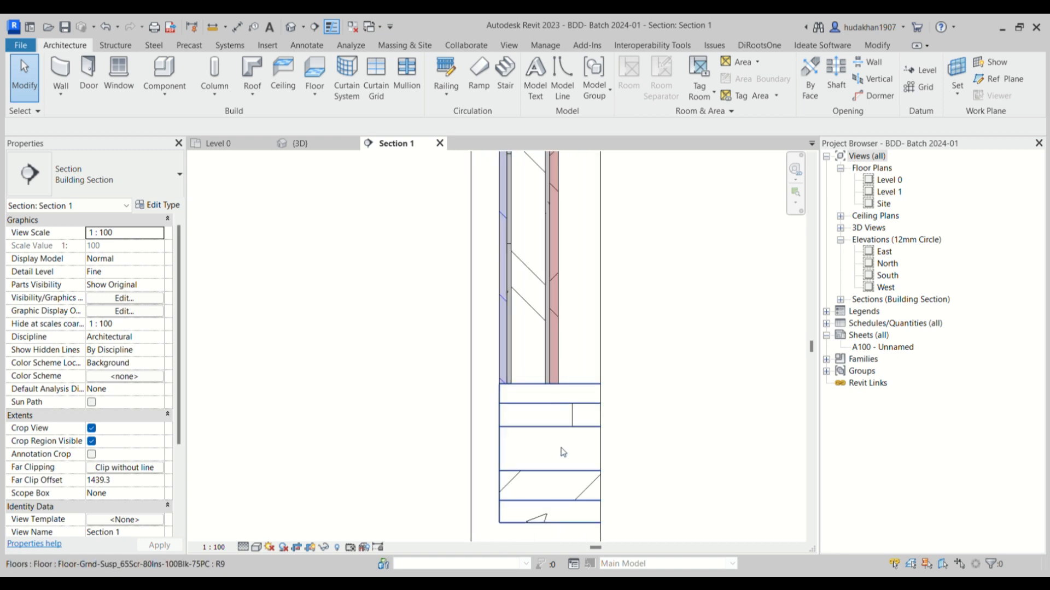
middle_click_drag(554, 447, 504, 327)
scroll(460, 256, "up", 1)
left_click(499, 244)
middle_click_drag(468, 370, 442, 378)
left_click_drag(461, 276, 462, 458)
key("Escape")
scroll(460, 458, "up", 1)
left_click(466, 450)
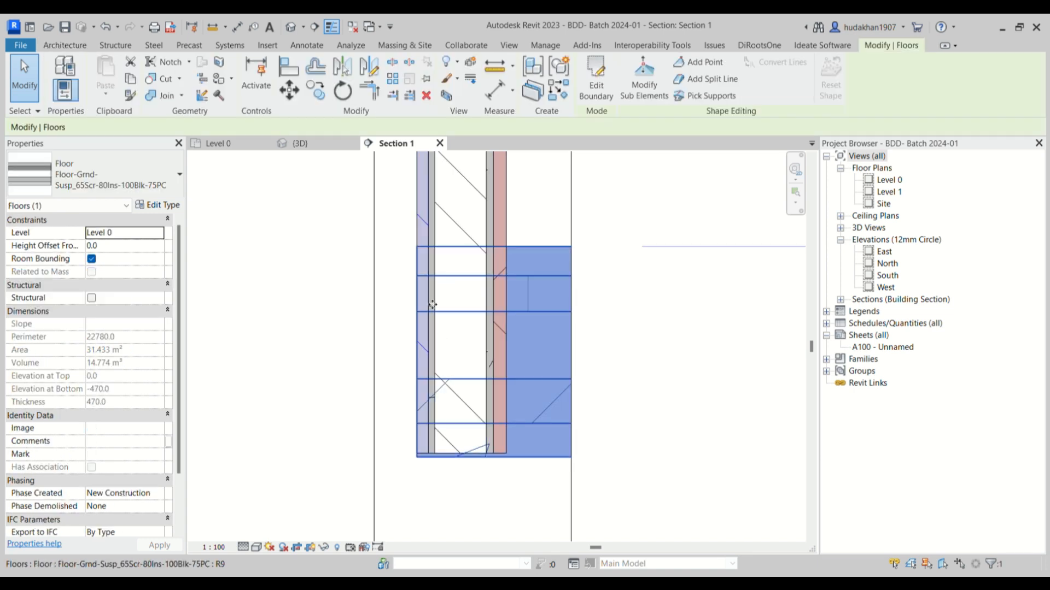
scroll(443, 394, "down", 2)
key("Escape")
Lower the wall's base to the floor's underside, at a base offset of about -469.7.
left_click(458, 267)
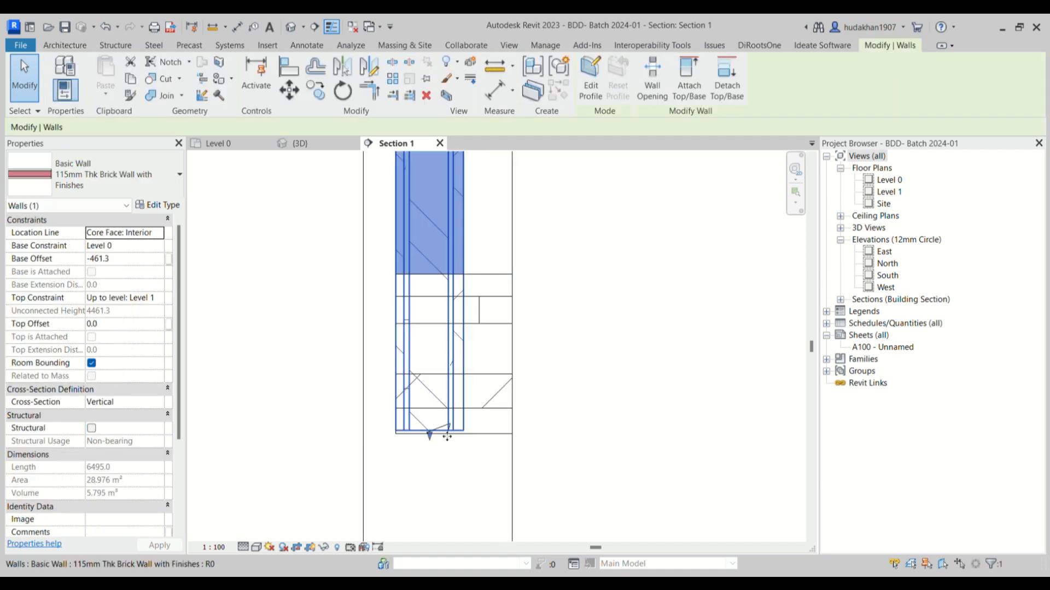
scroll(426, 432, "up", 1)
left_click_drag(432, 426, 435, 427)
key("Escape")
scroll(429, 423, "down", 2)
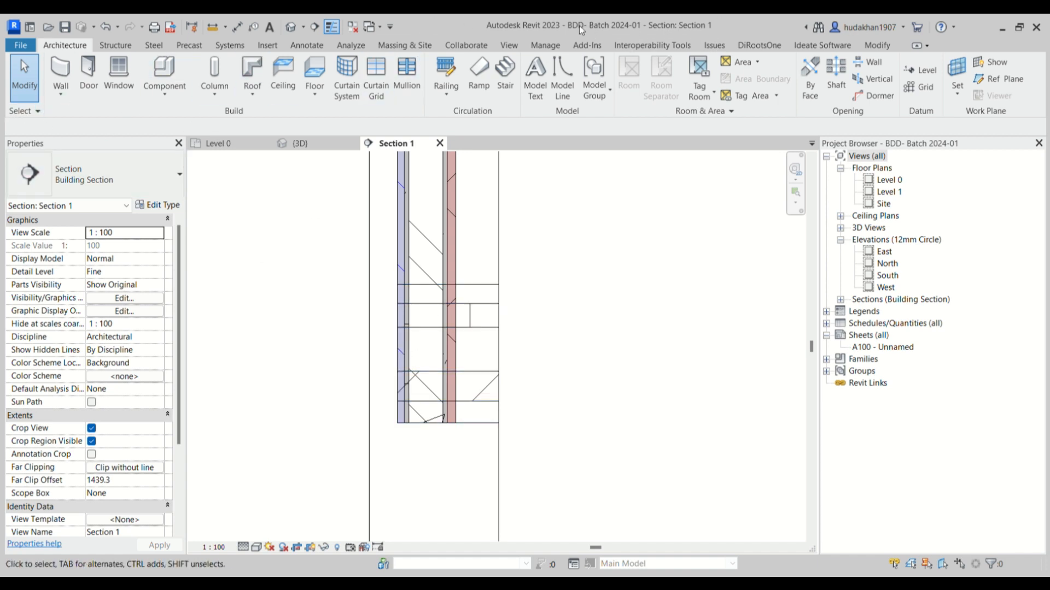
Join the floor's geometry with the brick wall in the section.
left_click(878, 46)
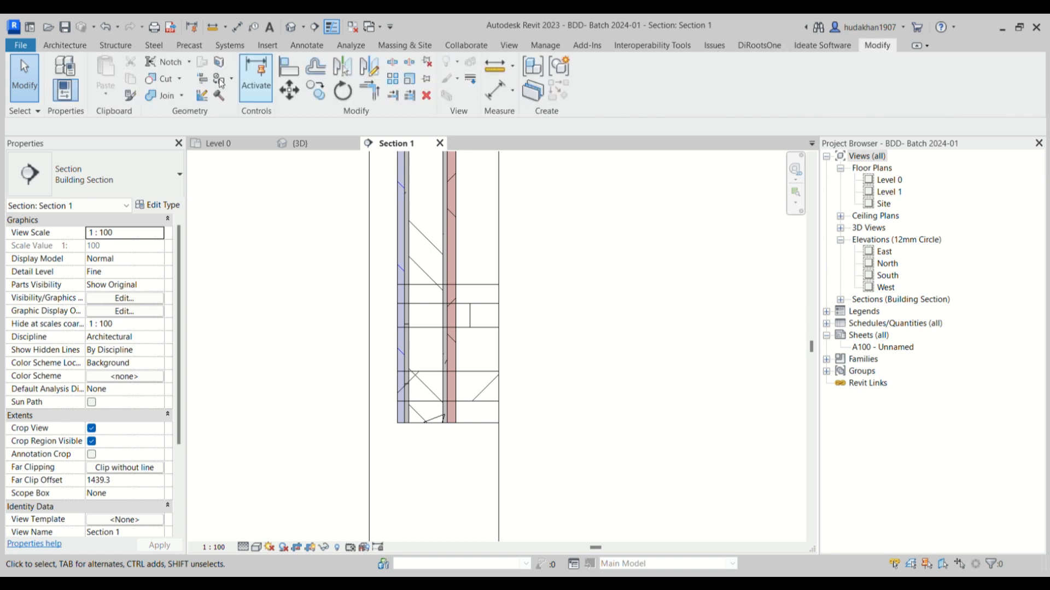
left_click(164, 96)
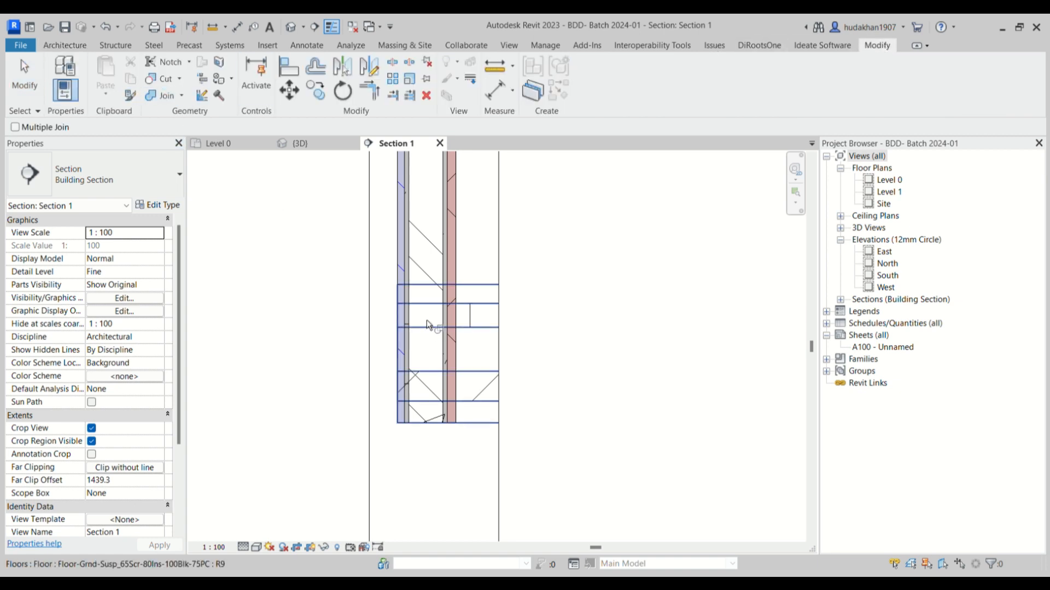
left_click(471, 298)
left_click(448, 246)
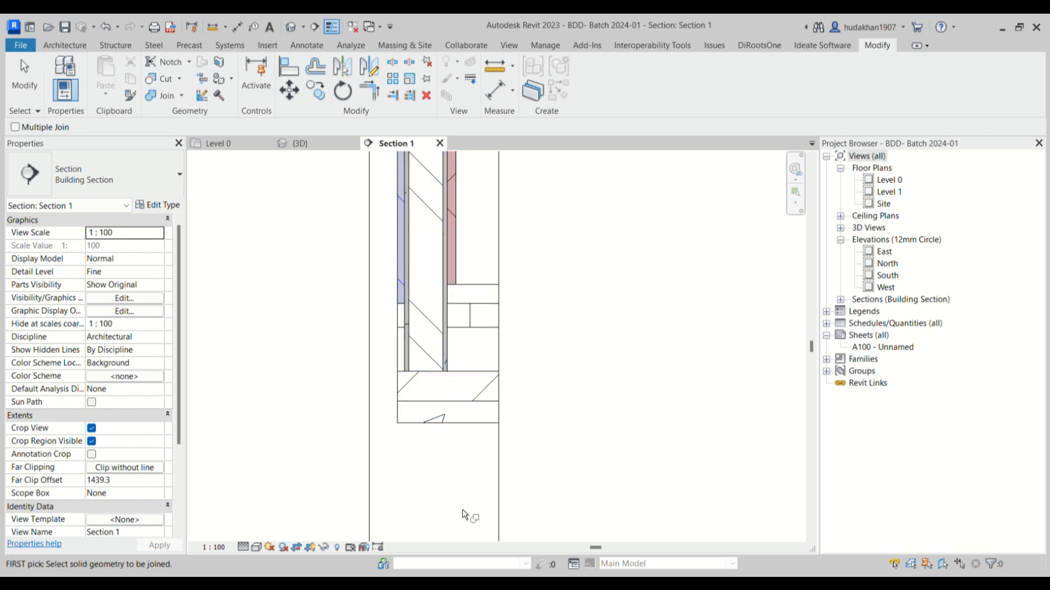
scroll(432, 378, "up", 1)
key("Escape")
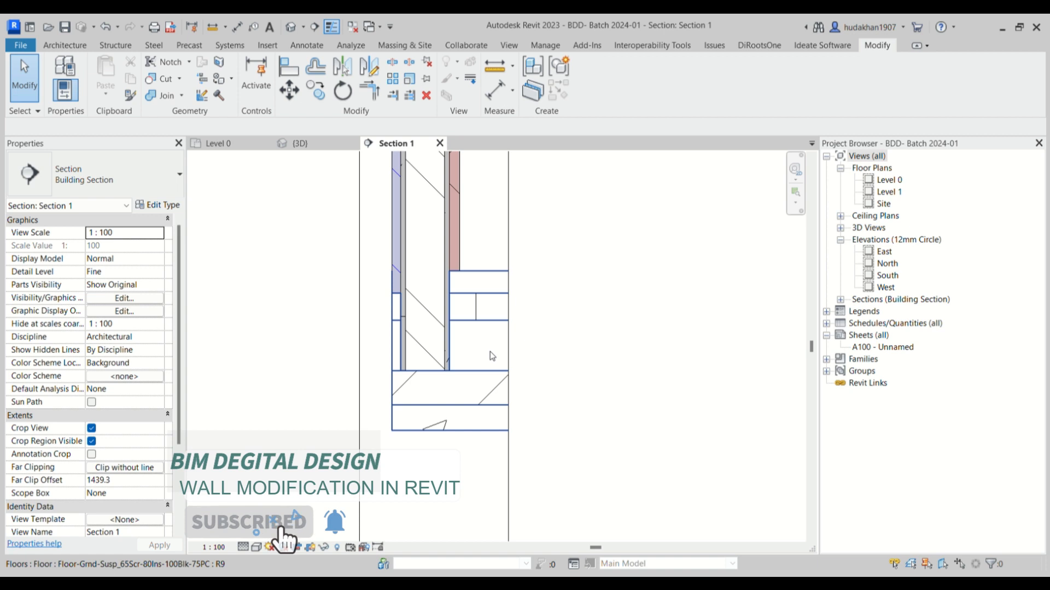
middle_click_drag(490, 352, 430, 352)
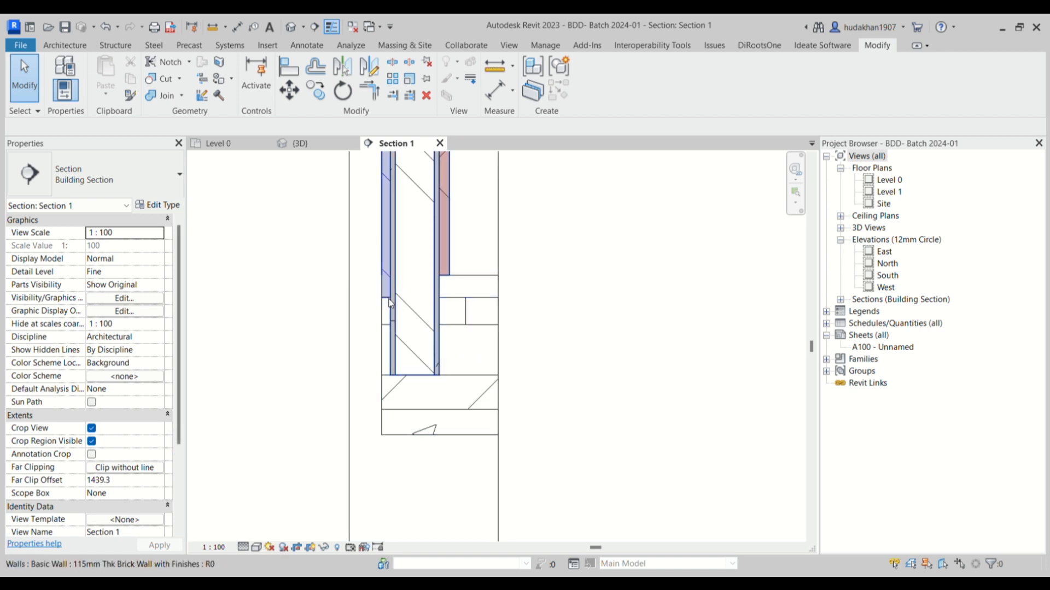
scroll(481, 300, "down", 2)
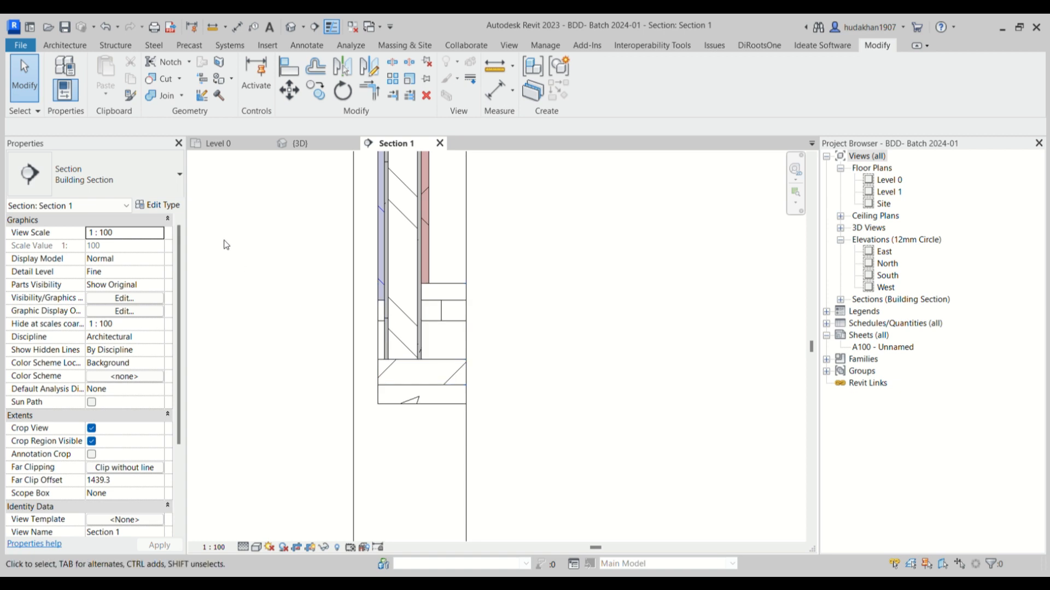
Unjoin the brick wall's geometry from the floor.
left_click(415, 210)
left_click(166, 209)
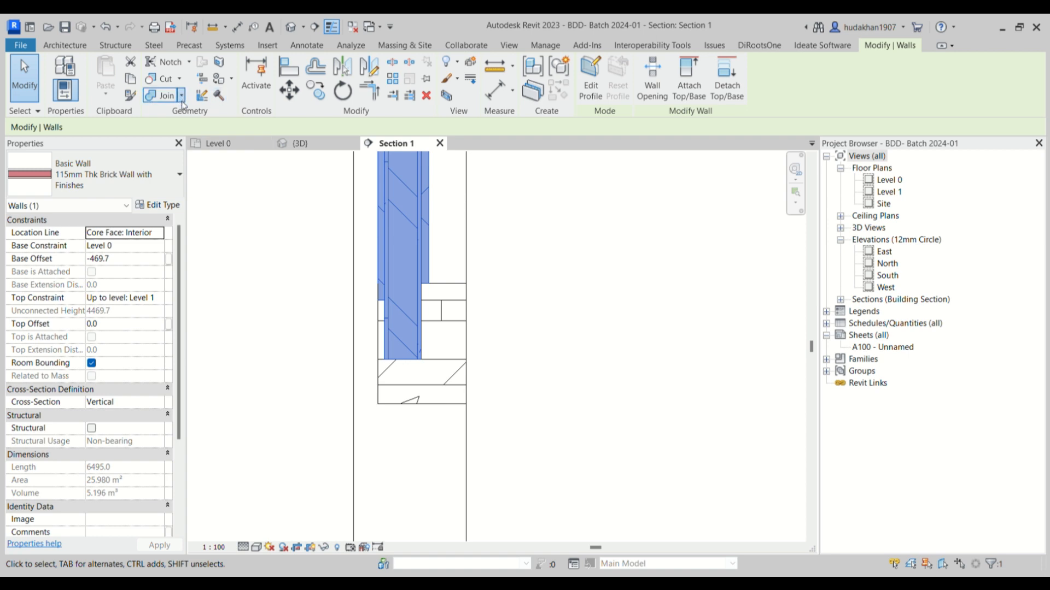
left_click(187, 146)
left_click(408, 247)
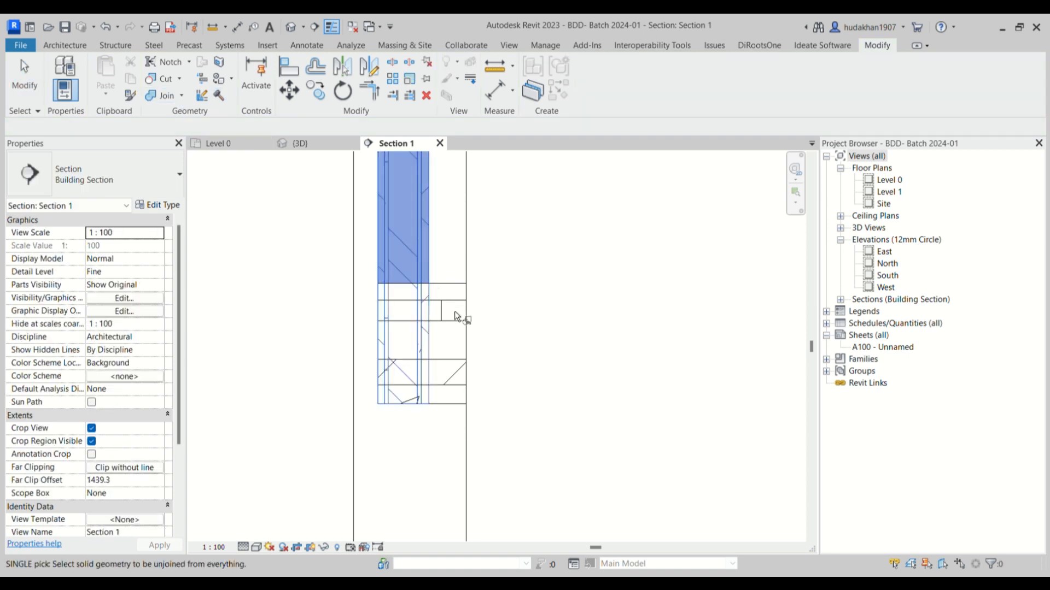
key("Escape")
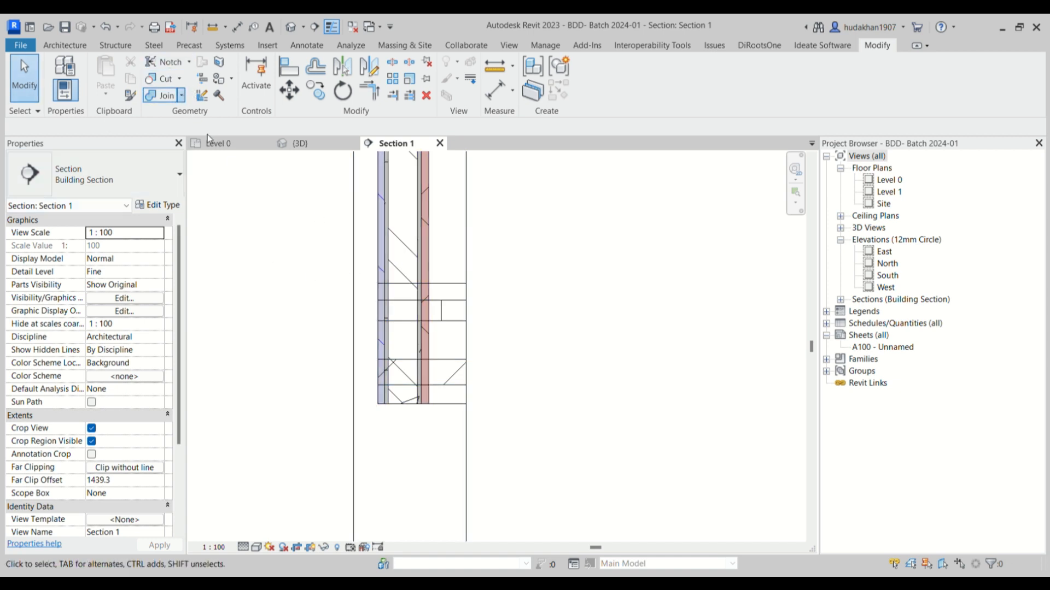
Join the brick wall's geometry with the floor again, picking the wall first.
left_click(417, 228)
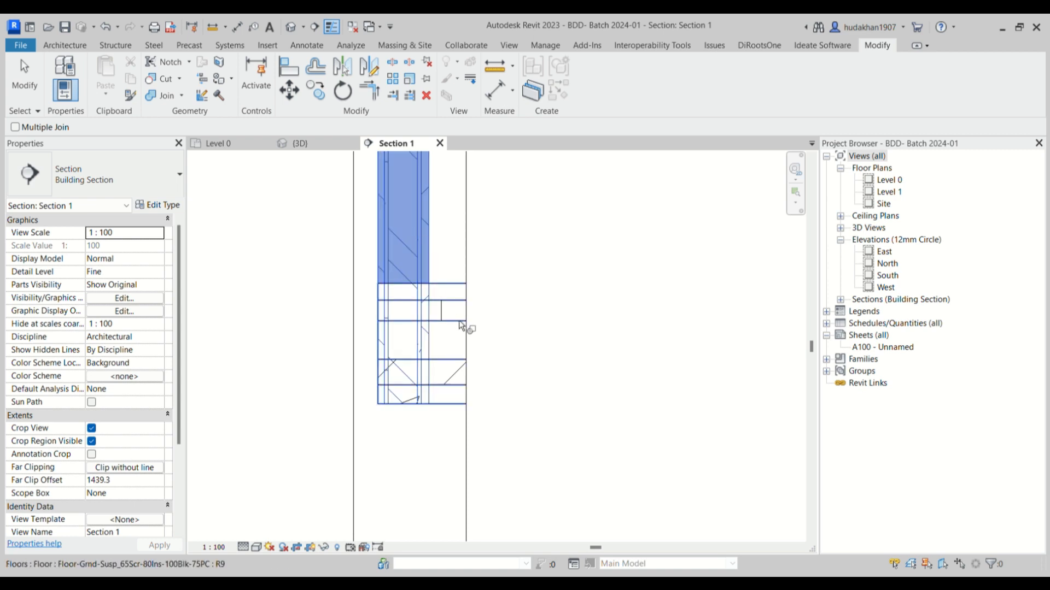
left_click(416, 407)
key("Escape")
scroll(372, 339, "up", 1)
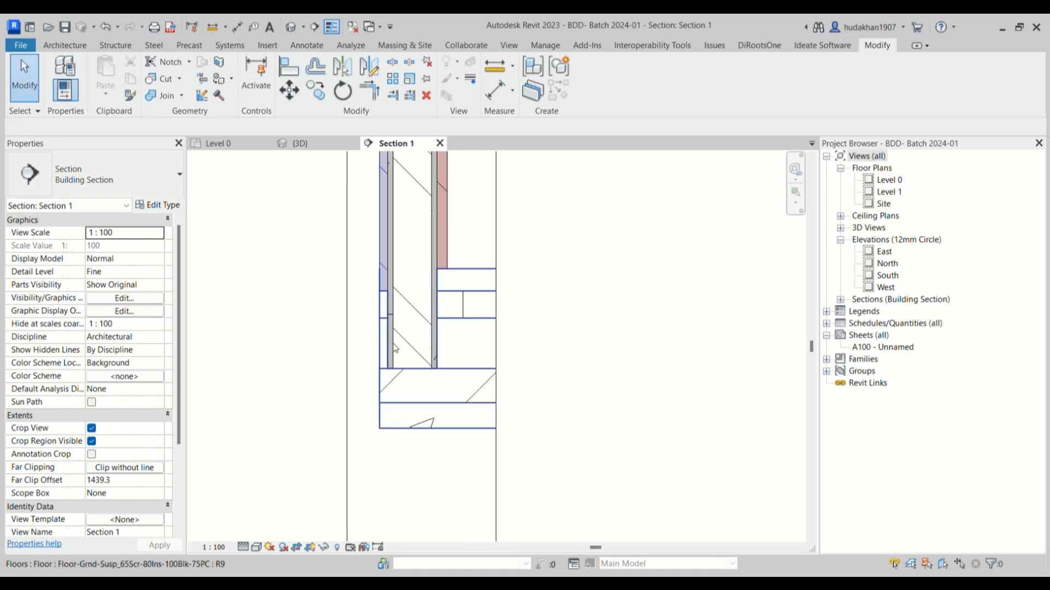
Edit the wall type's layers so the outer finish extends down to the floor's hatched structural layer.
left_click(394, 348)
left_click(408, 196)
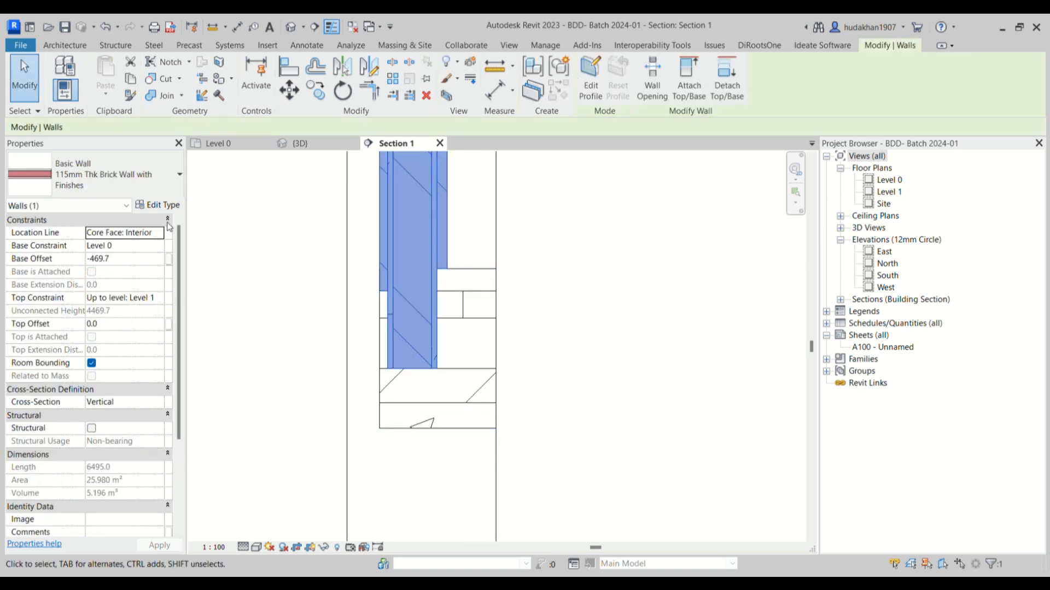
left_click(157, 206)
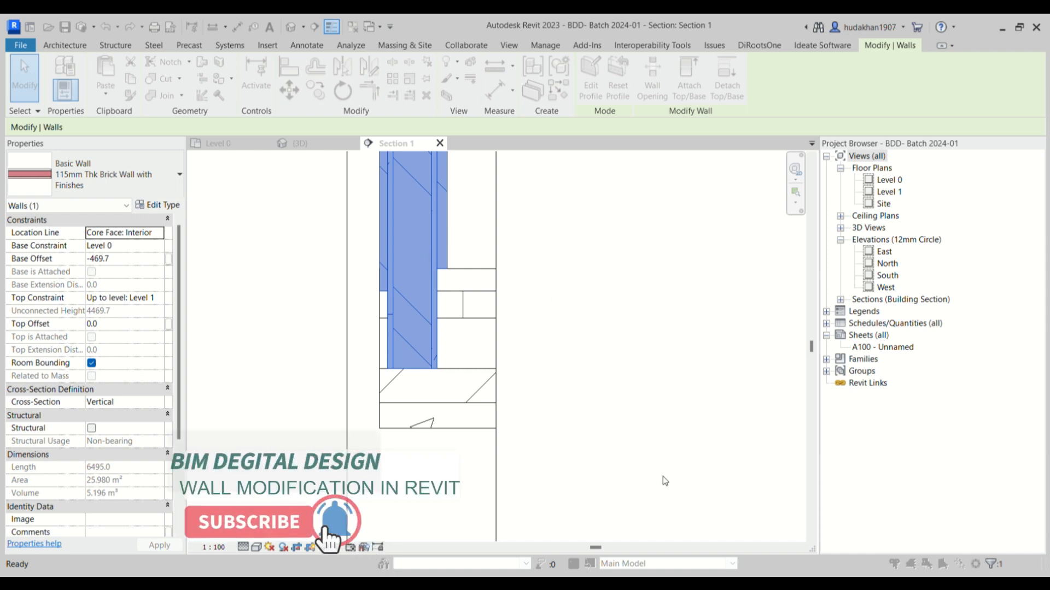
left_click(683, 485)
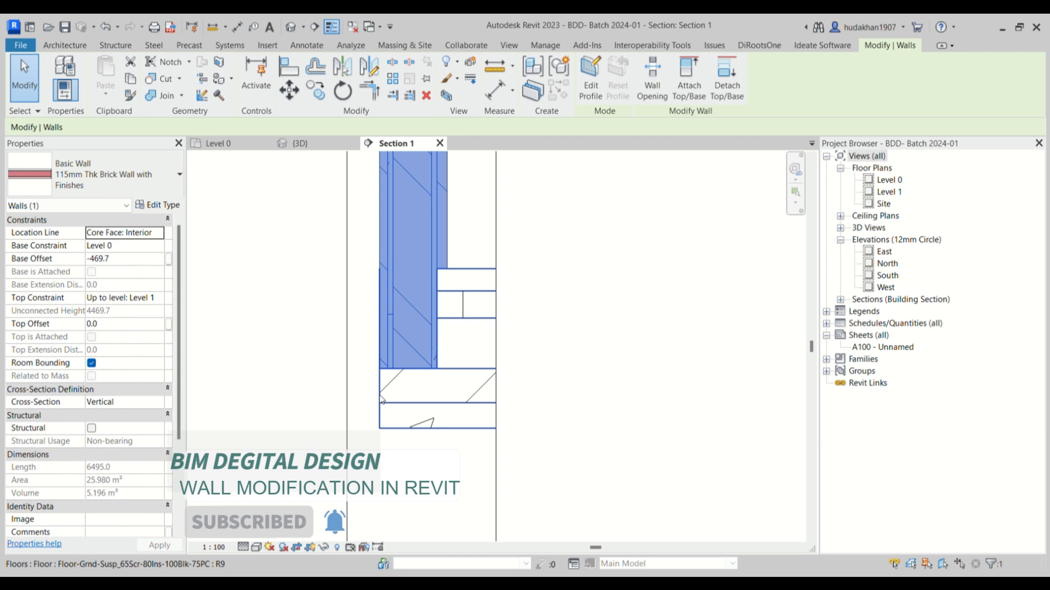
key("Escape")
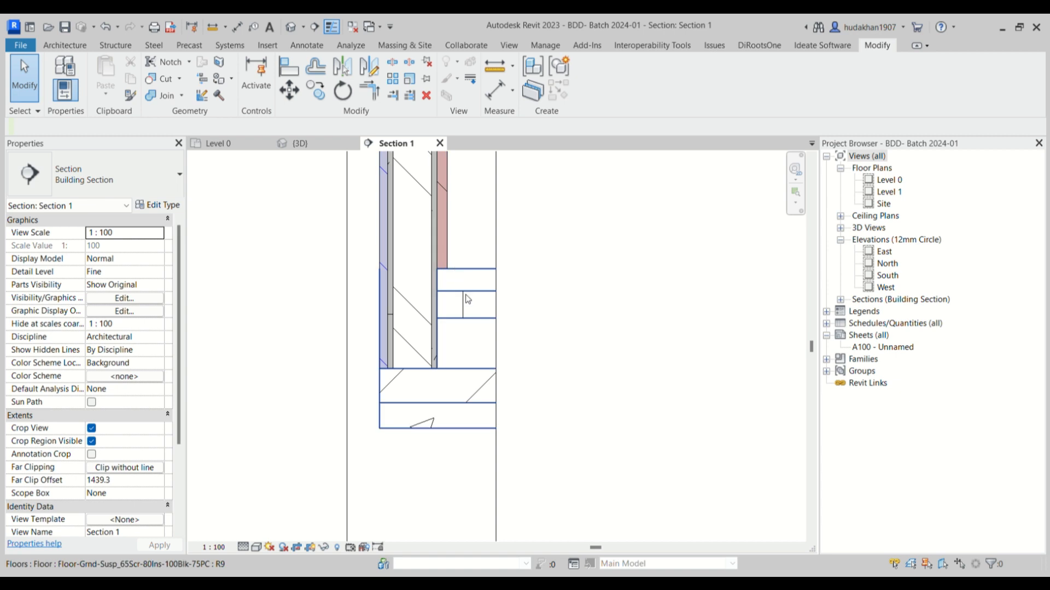
Open the brick wall's type properties from the section view to review its settings.
left_click(426, 232)
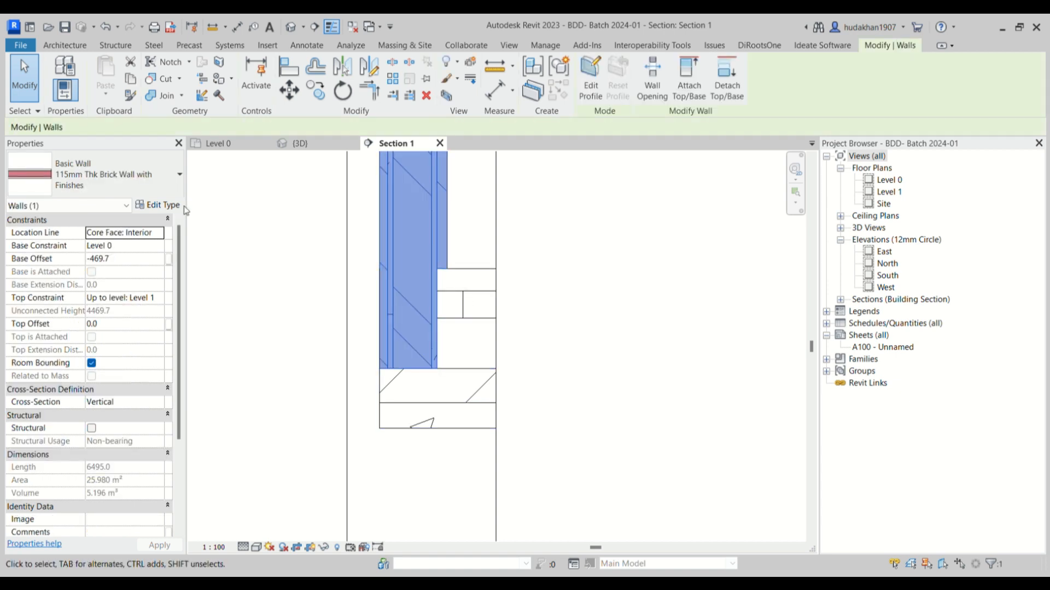
left_click(164, 205)
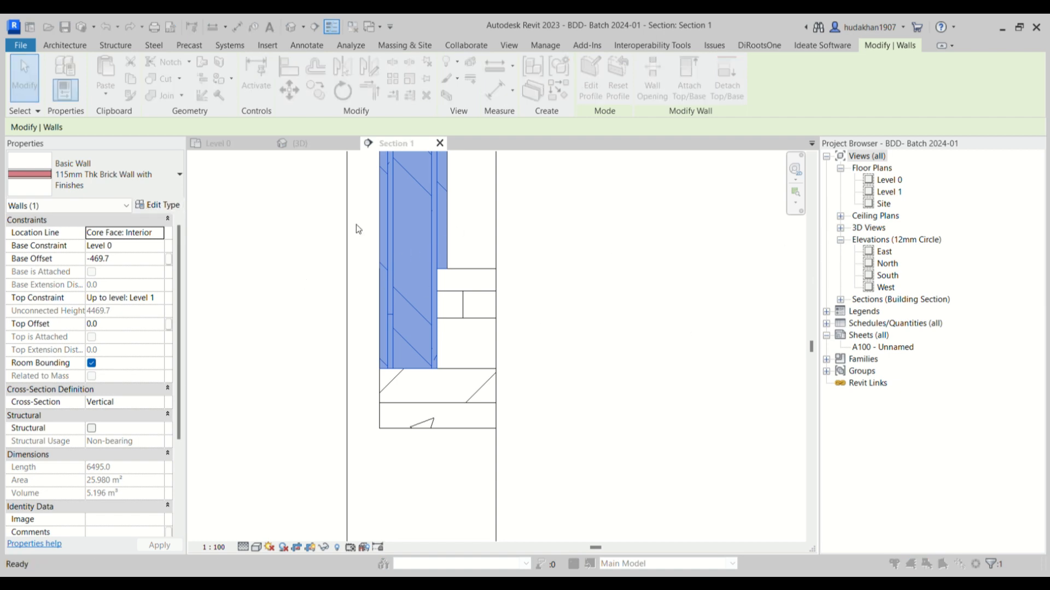
left_click(668, 477)
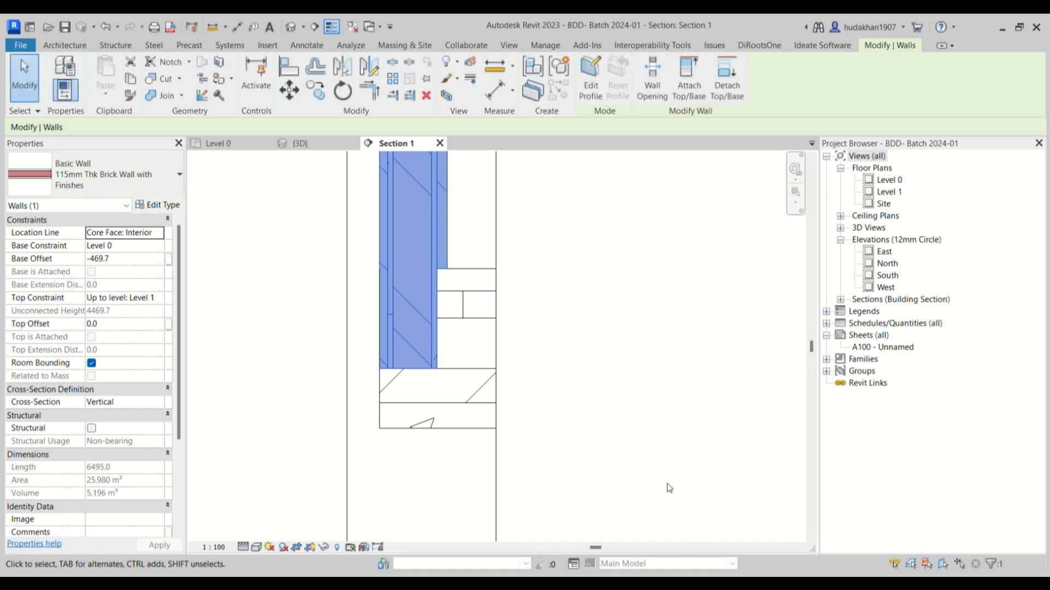
left_click(164, 206)
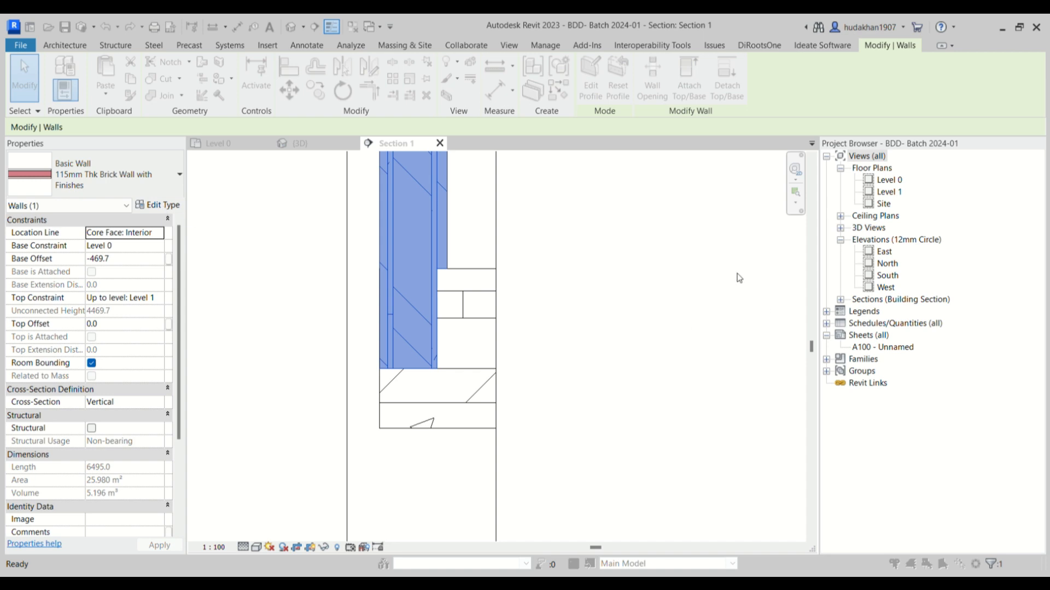
key("z")
key("r")
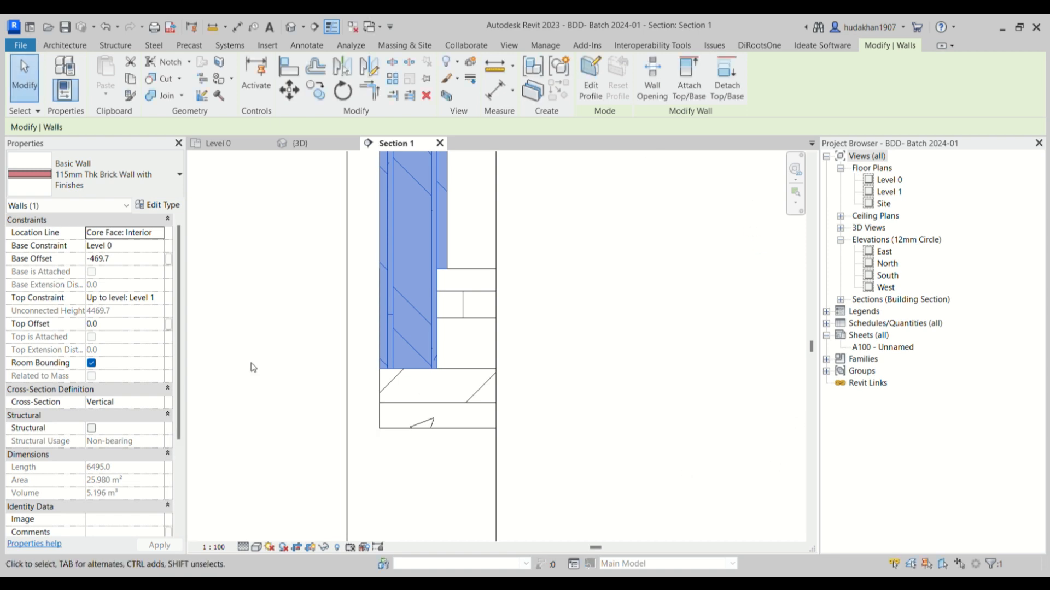
Place a Doors_IntSgl 910x2110mm door in the upper wall of the Level 0 floor plan, near the section marker.
scroll(306, 328, "down", 3)
middle_click_drag(271, 188, 325, 277)
left_click(222, 145)
scroll(466, 338, "down", 2)
key("Escape")
scroll(423, 291, "down", 3)
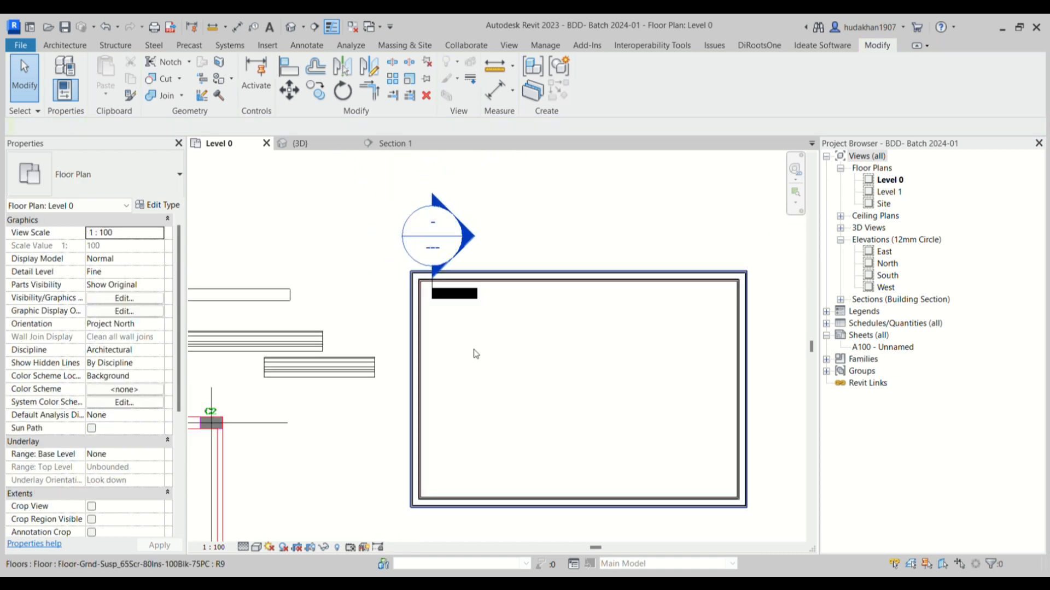
middle_click_drag(470, 378, 443, 359)
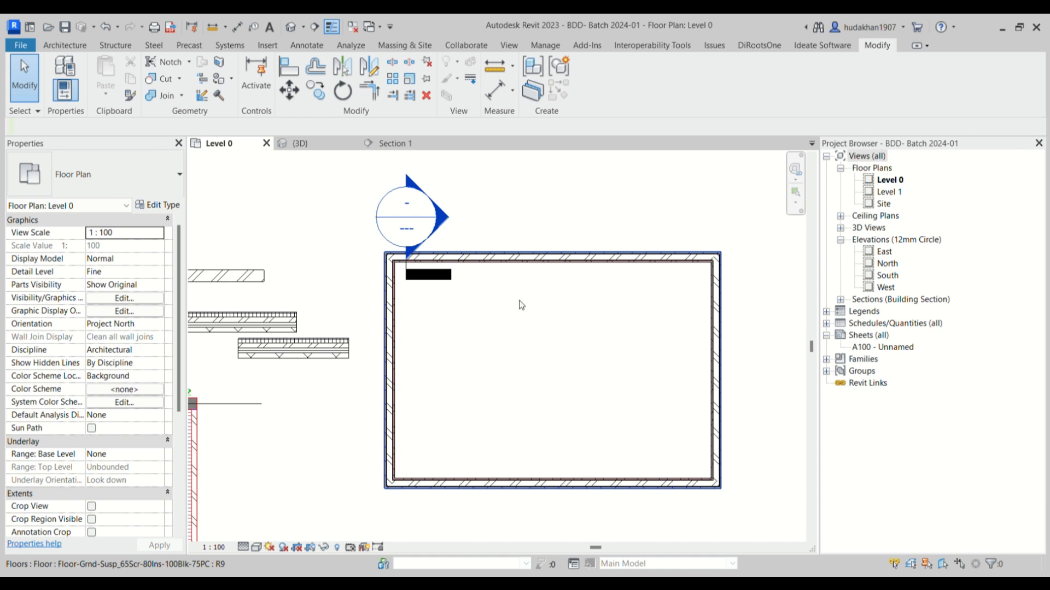
middle_click_drag(514, 323, 504, 327)
scroll(449, 248, "up", 5)
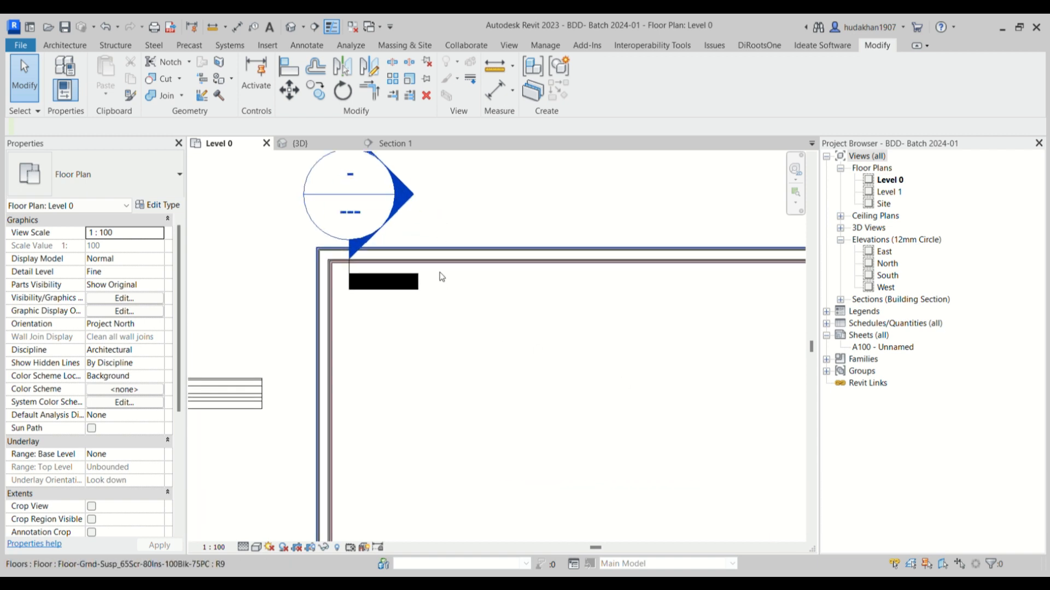
key("d")
key("r")
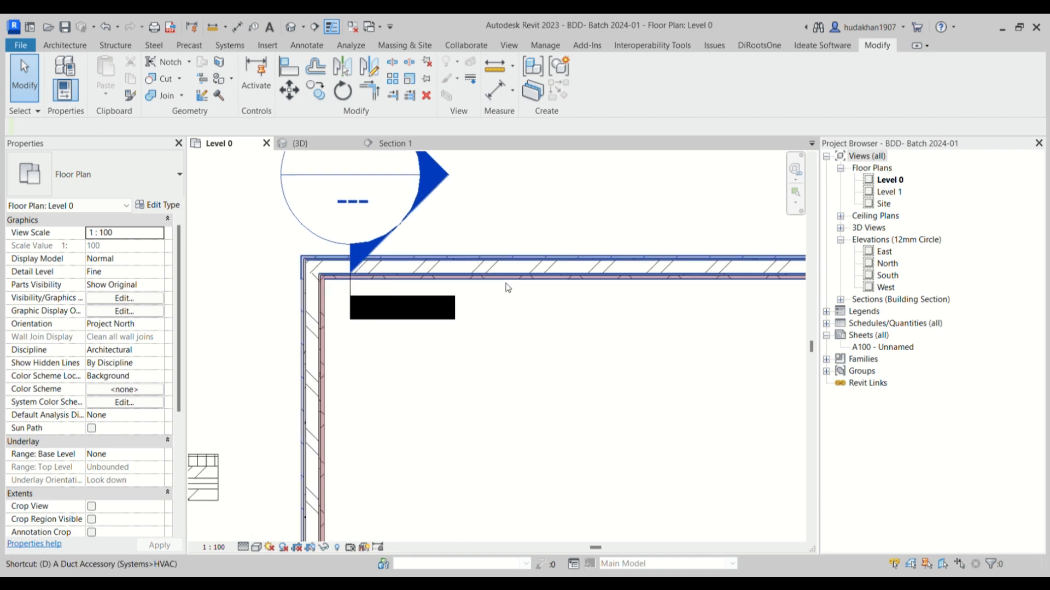
left_click(559, 267)
scroll(436, 283, "down", 3)
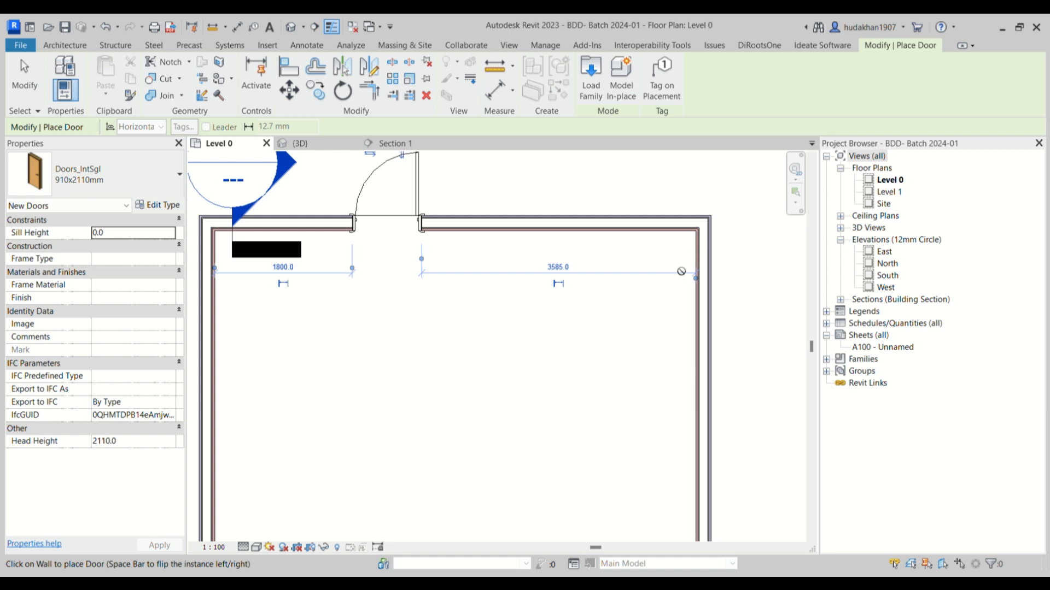
Place a Windows_Sgl_Plain 1810x1210mm window in the same wall beside the door and check both in 3D.
scroll(530, 263, "up", 3)
key("w")
key("n")
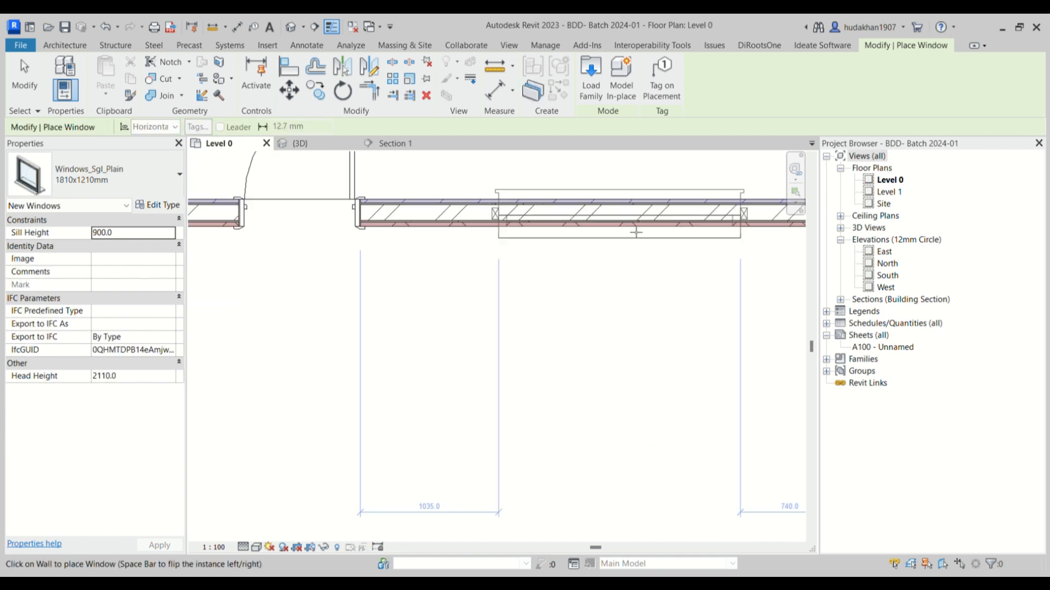
left_click(667, 211)
middle_click_drag(427, 273, 492, 322)
left_click(300, 144)
scroll(456, 315, "down", 2)
key("Escape")
scroll(320, 347, "up", 2)
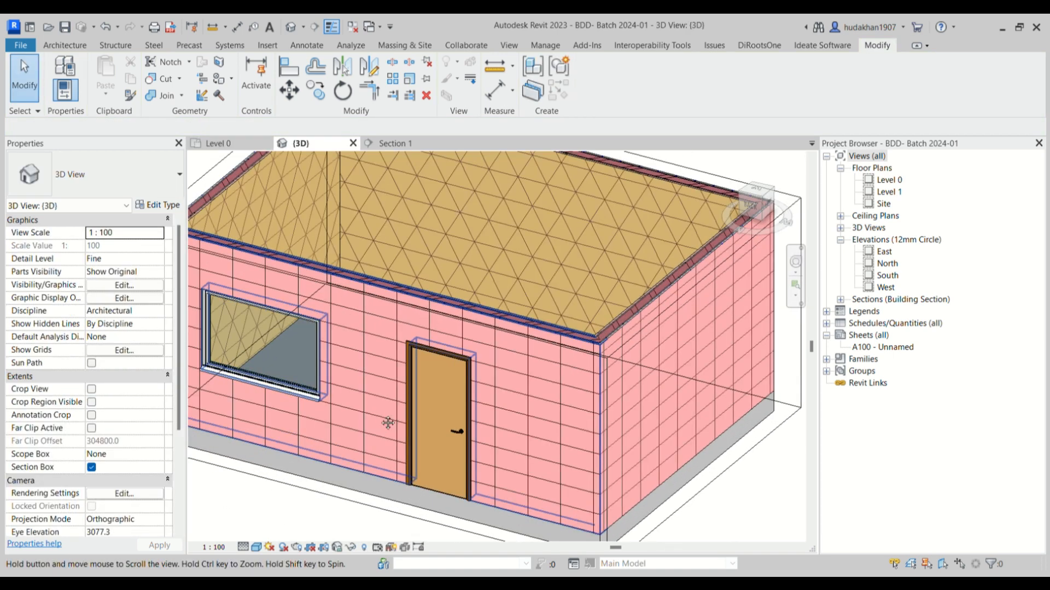
scroll(388, 422, "down", 2)
Increase the core layer thickness of the 115mm Thk Brick Wall with Finishes type from the Level 0 plan.
left_click(219, 143)
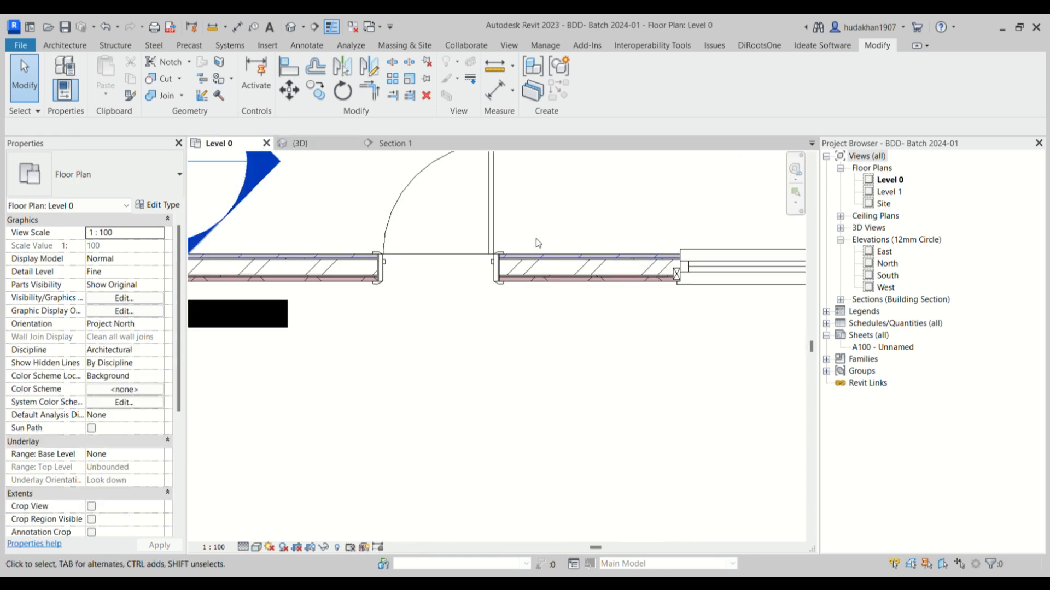
scroll(426, 273, "up", 1)
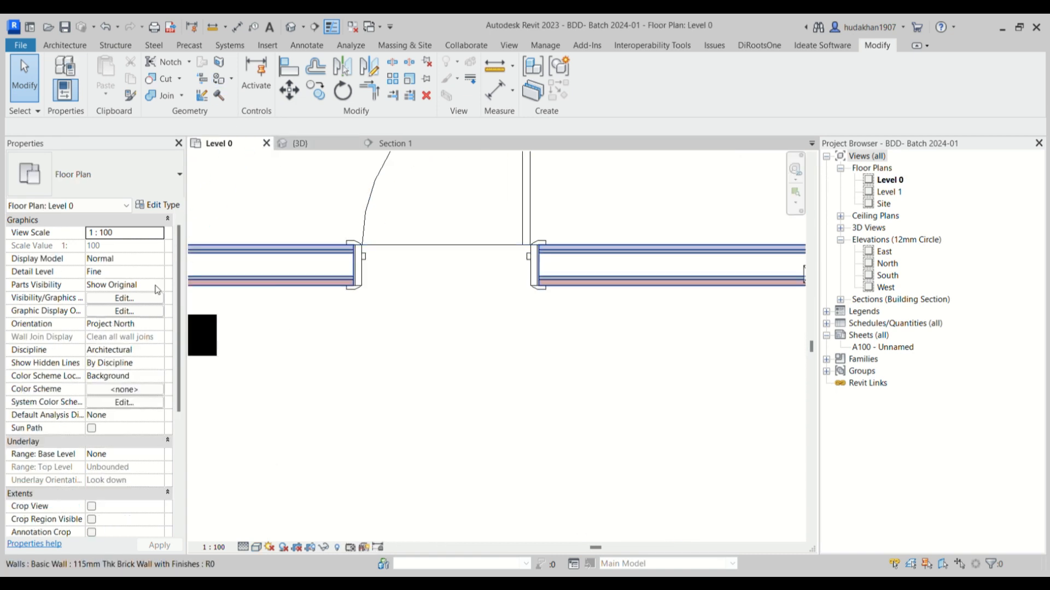
left_click(317, 266)
scroll(317, 262, "down", 1)
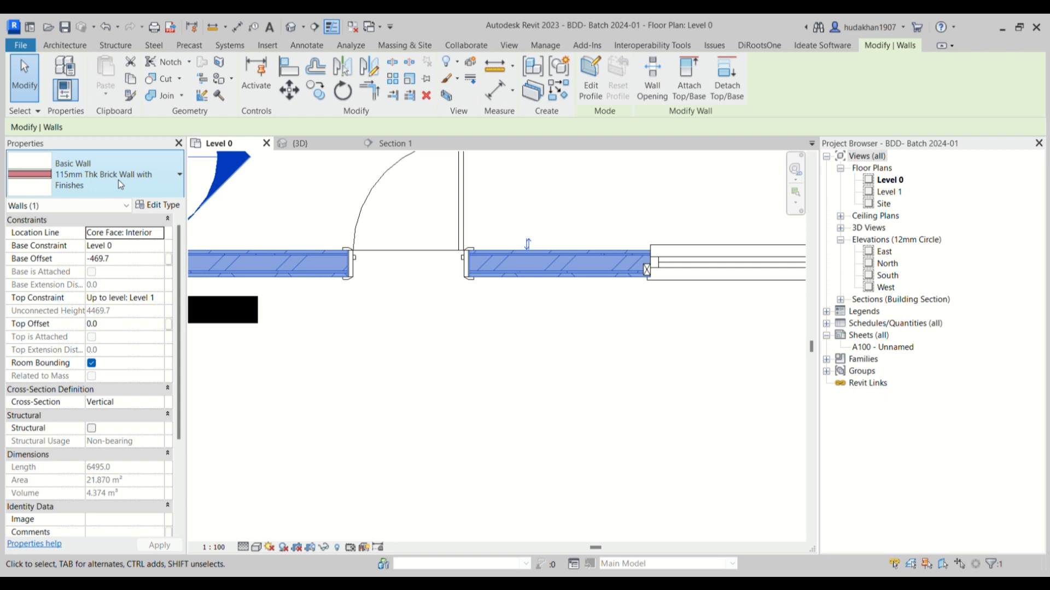
left_click(169, 207)
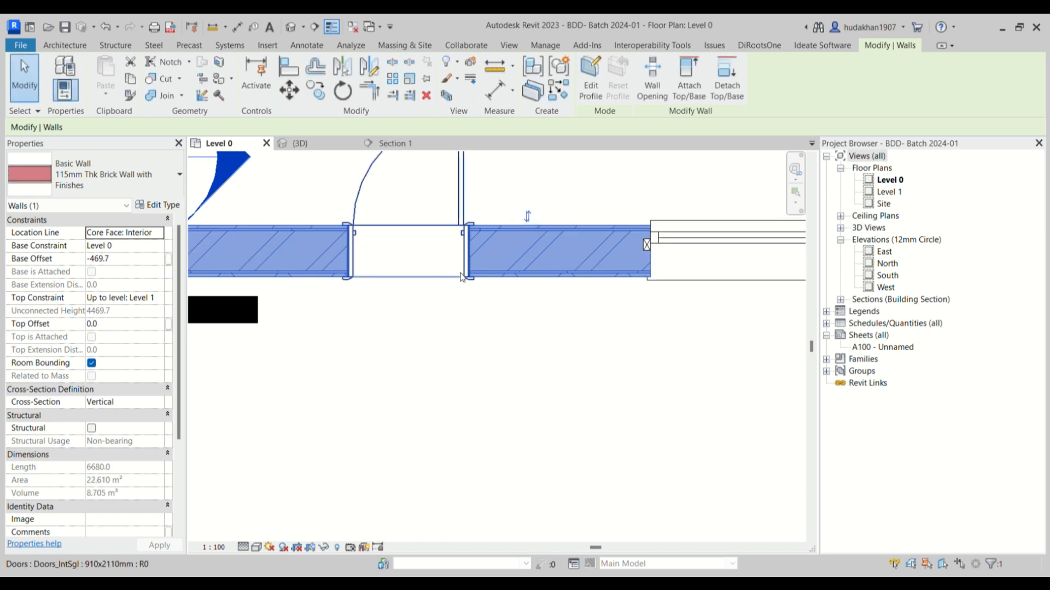
scroll(274, 234, "up", 2)
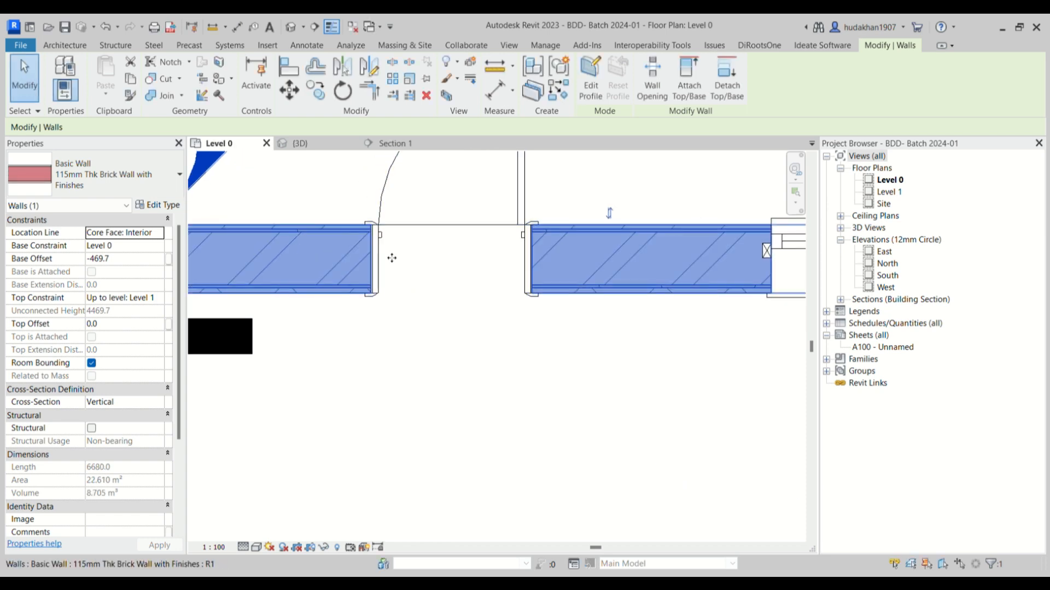
key("Escape")
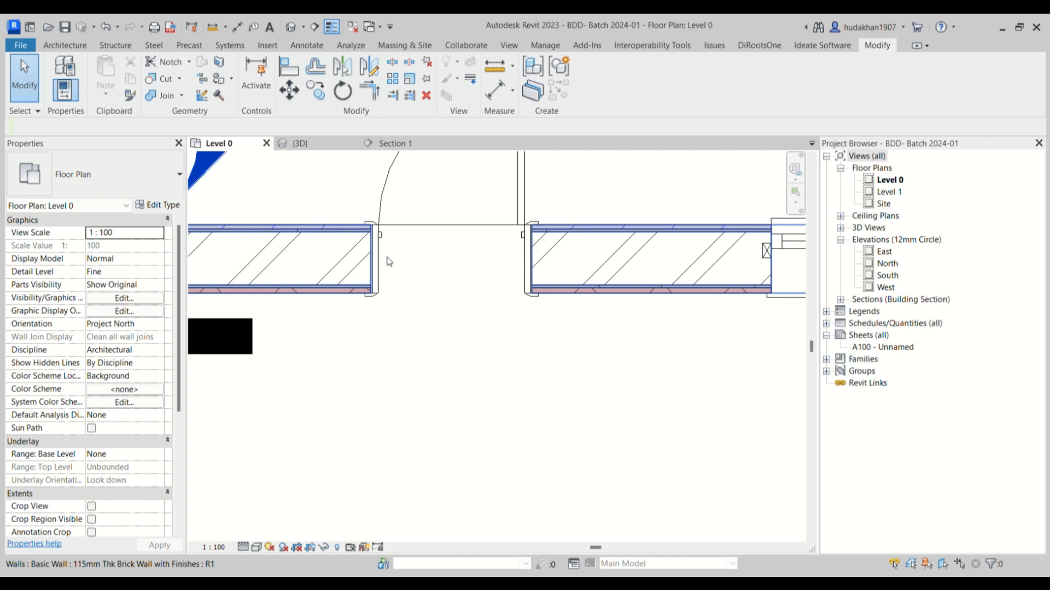
Change the single door's type to Doors_ExtDbl_Flush 1810x2110mm and check the neighbouring window's type.
scroll(386, 245, "up", 1)
left_click(377, 235)
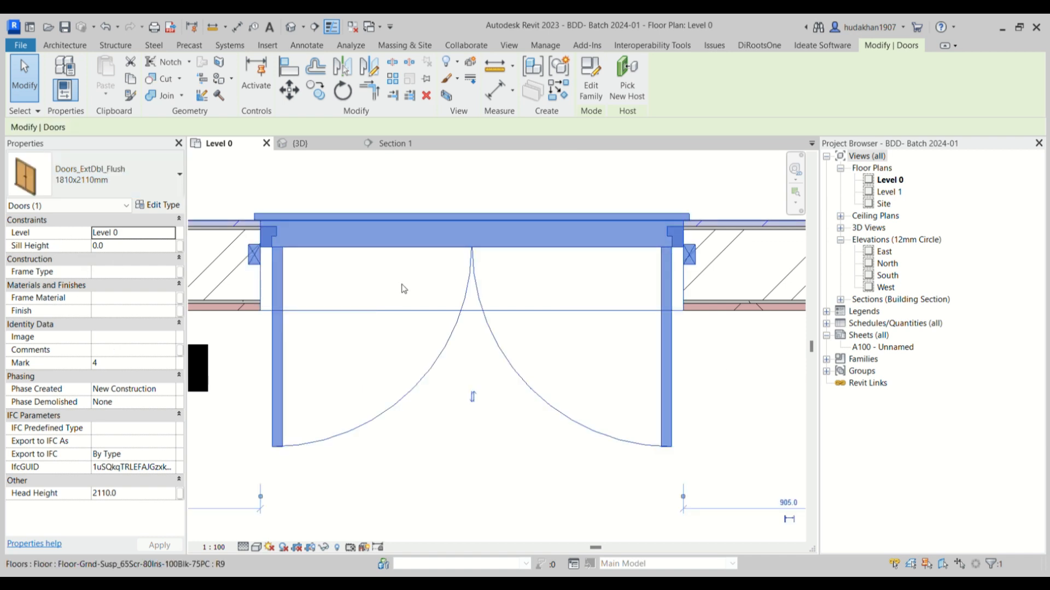
scroll(379, 296, "down", 1)
middle_click_drag(326, 347, 364, 343)
scroll(329, 315, "down", 3)
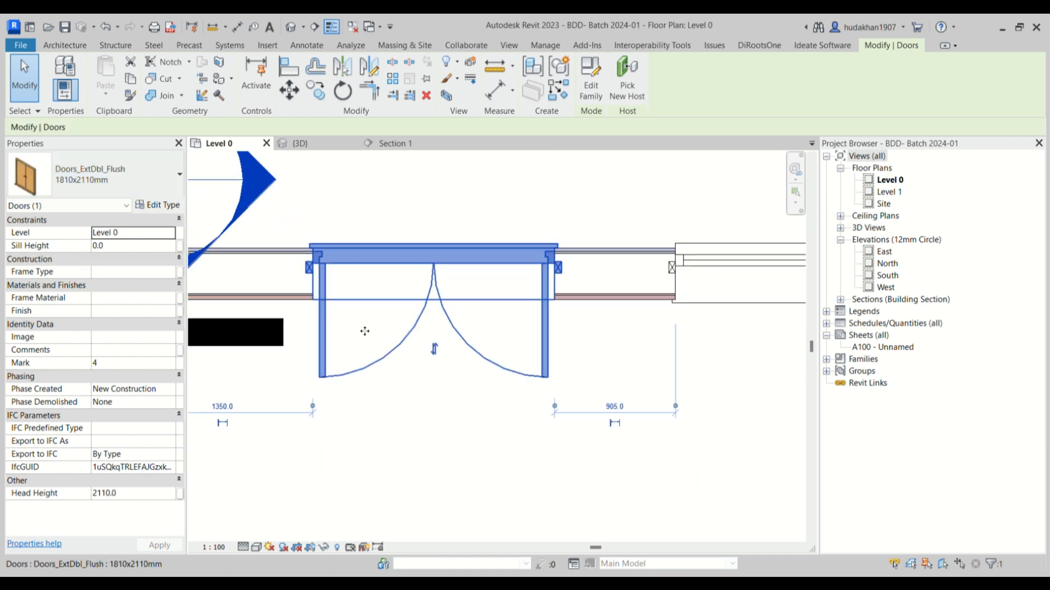
left_click(638, 346)
middle_click_drag(638, 346, 485, 377)
left_click(673, 298)
middle_click_drag(672, 293, 491, 297)
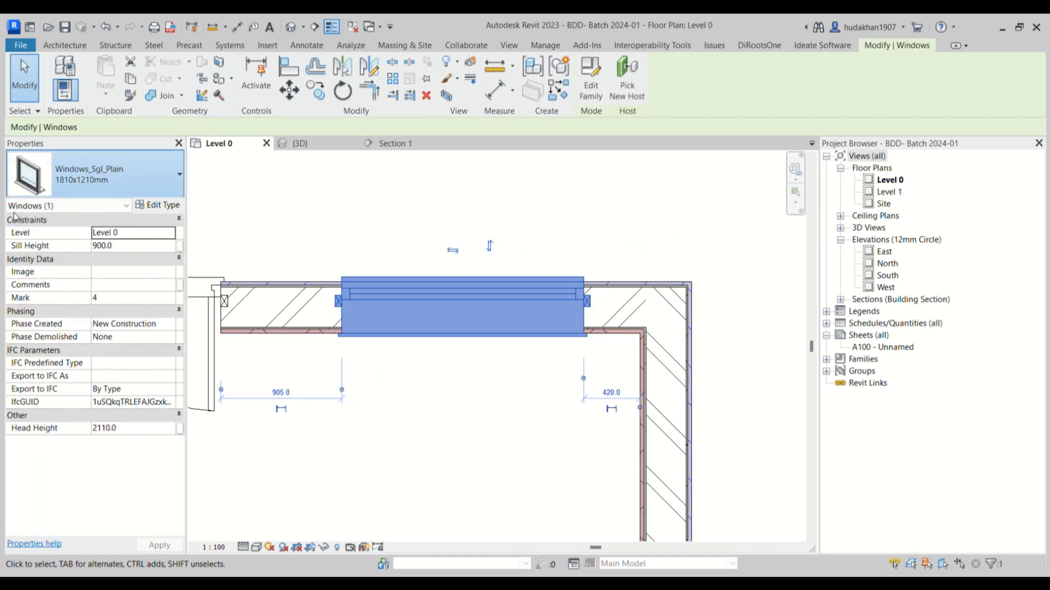
left_click(499, 401)
middle_click_drag(499, 402, 439, 344)
key("Escape")
Open the type properties of the brick wall beside the double door to review its settings.
scroll(291, 287, "up", 2)
middle_click_drag(360, 291, 355, 310)
left_click(323, 255)
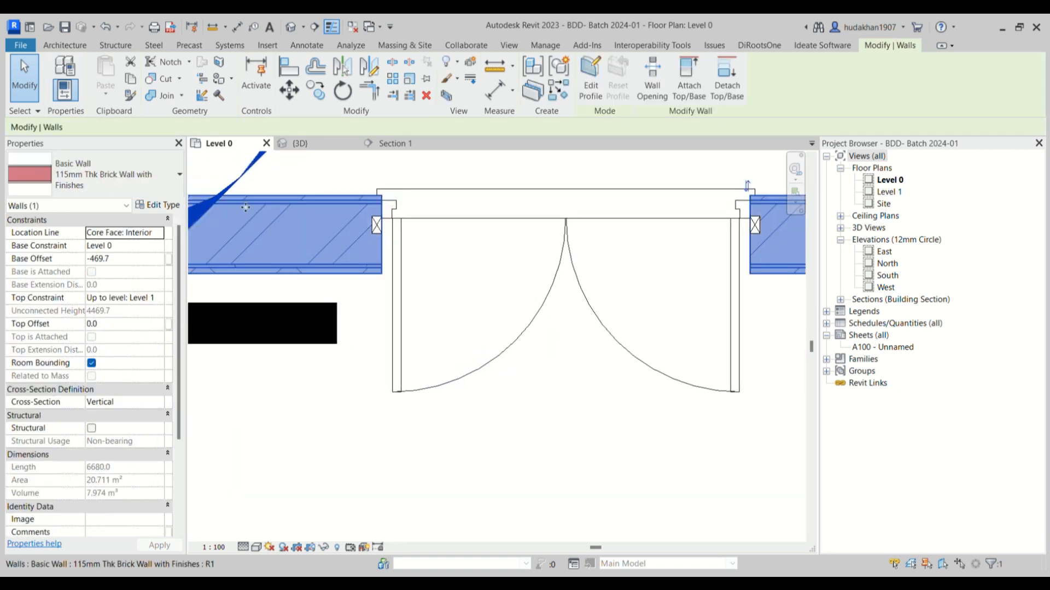
left_click(170, 205)
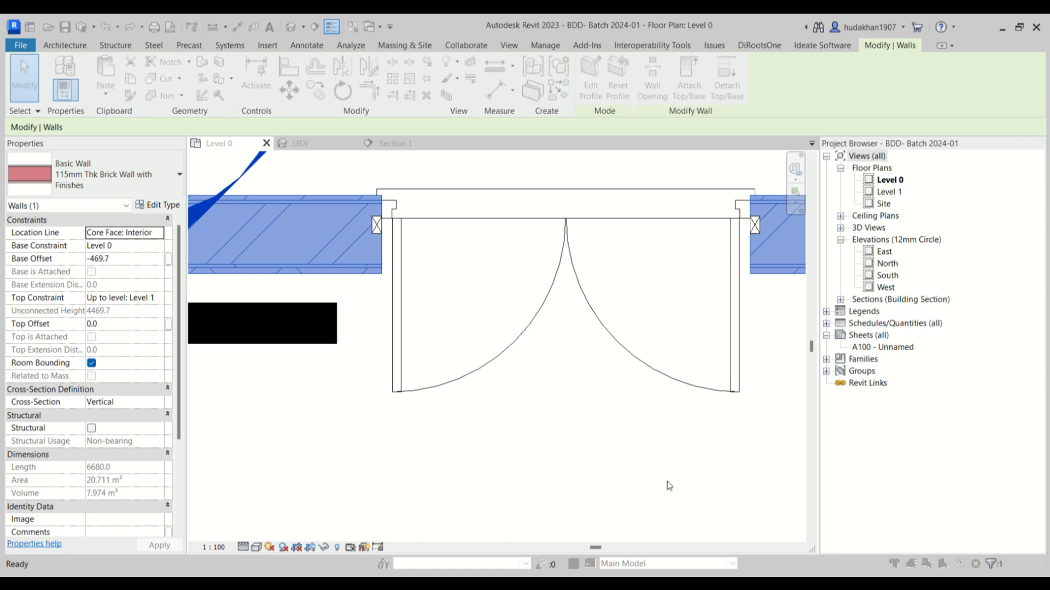
scroll(497, 366, "down", 5)
key("Escape")
Copy the upper wall with its double door and window about 3700 mm straight up, clear of the room.
middle_click_drag(579, 373, 549, 297)
scroll(398, 260, "up", 1)
scroll(401, 262, "down", 1)
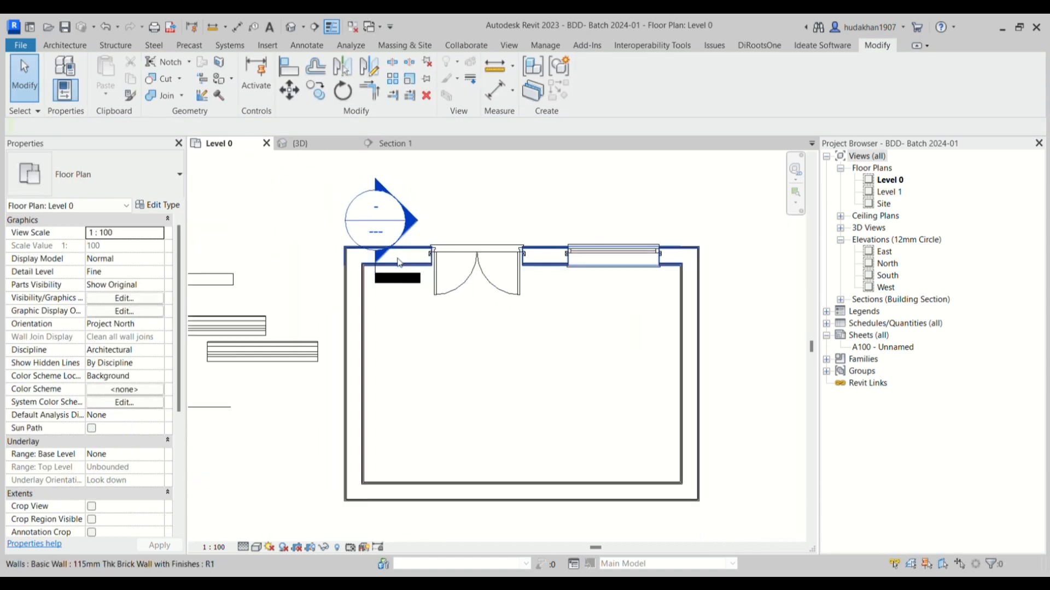
left_click_drag(290, 208, 736, 305)
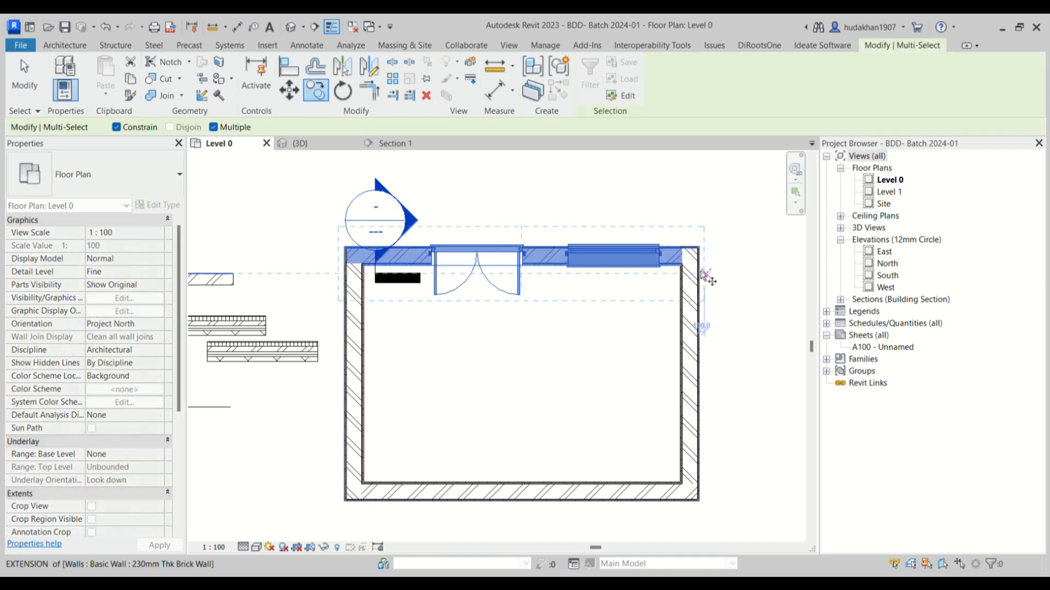
left_click(689, 264)
middle_click_drag(688, 234, 719, 456)
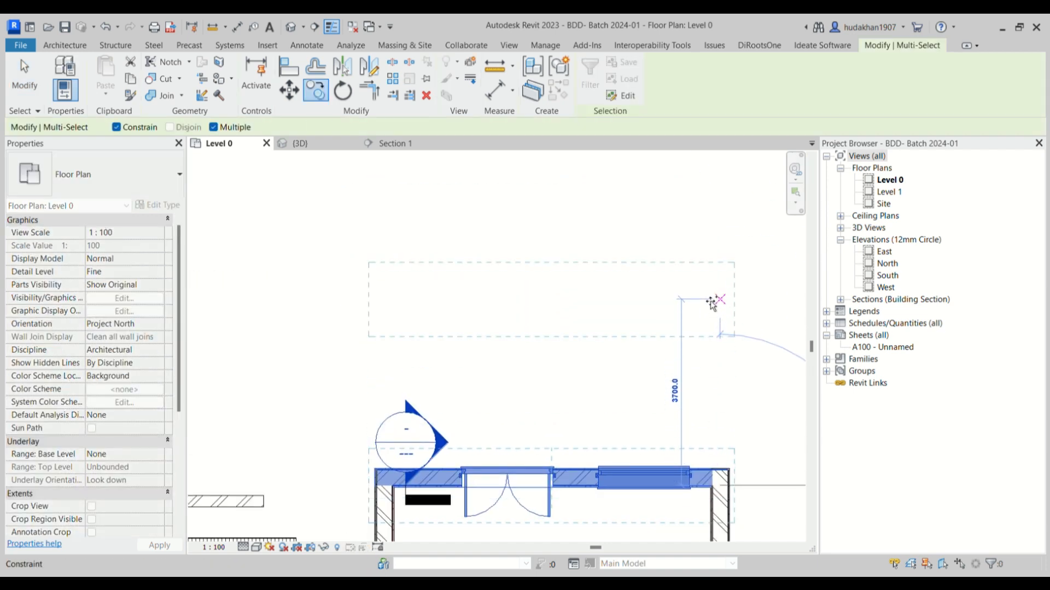
left_click(714, 295)
scroll(407, 300, "up", 5)
key("Escape")
Set the copied wall's type to wrap its layers at inserts so the red inner finish turns into the door opening.
scroll(407, 299, "up", 2)
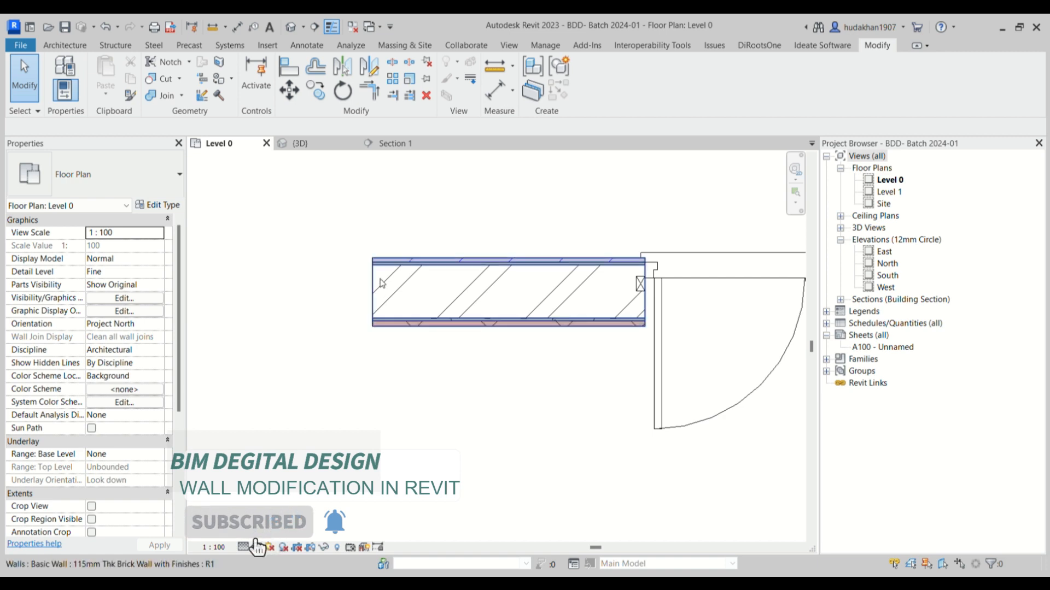
middle_click_drag(654, 291, 492, 302)
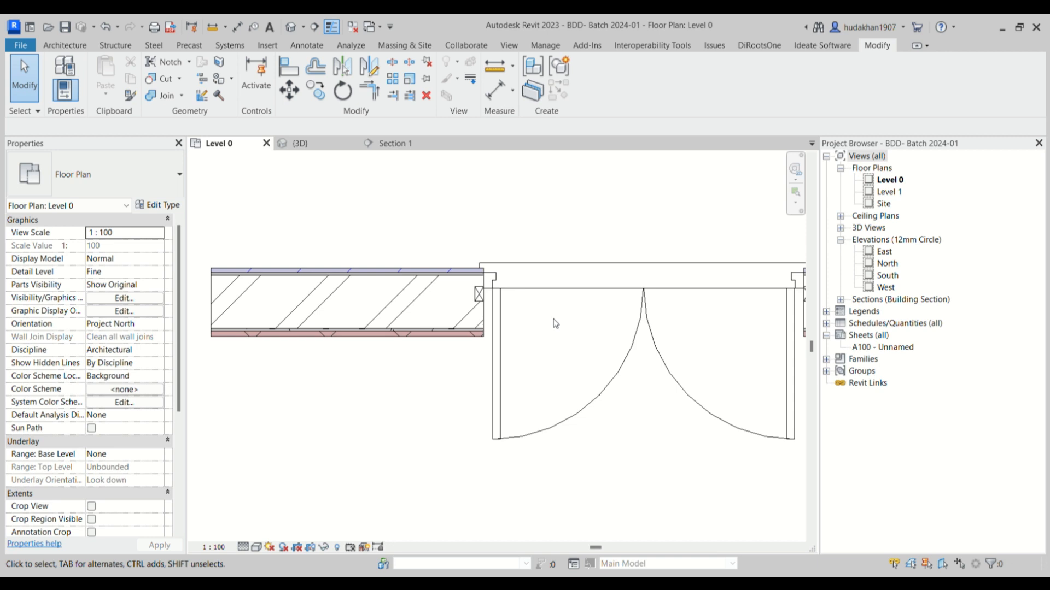
middle_click_drag(500, 363, 574, 380)
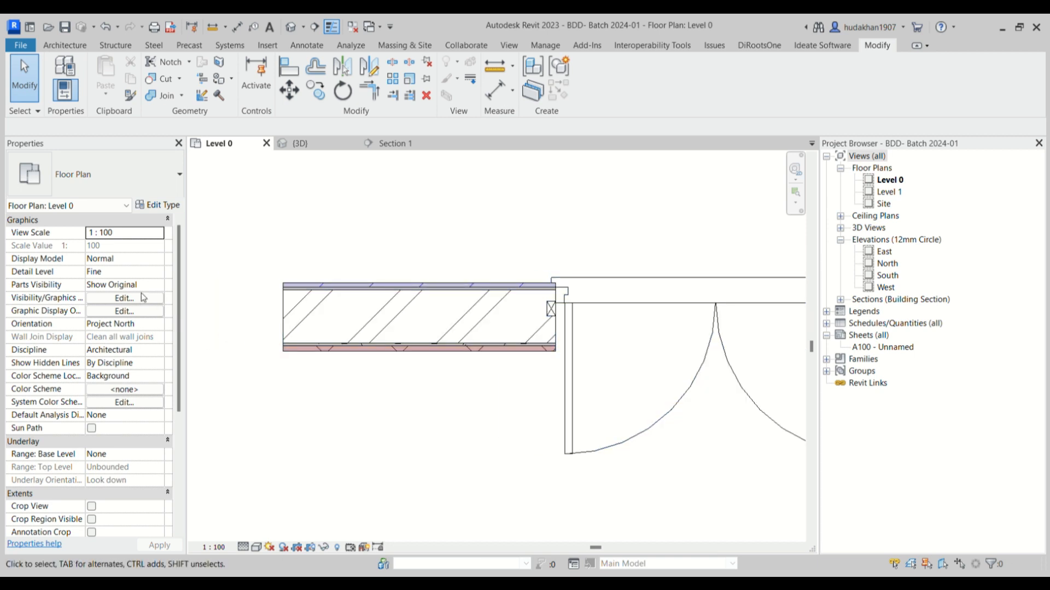
left_click(351, 334)
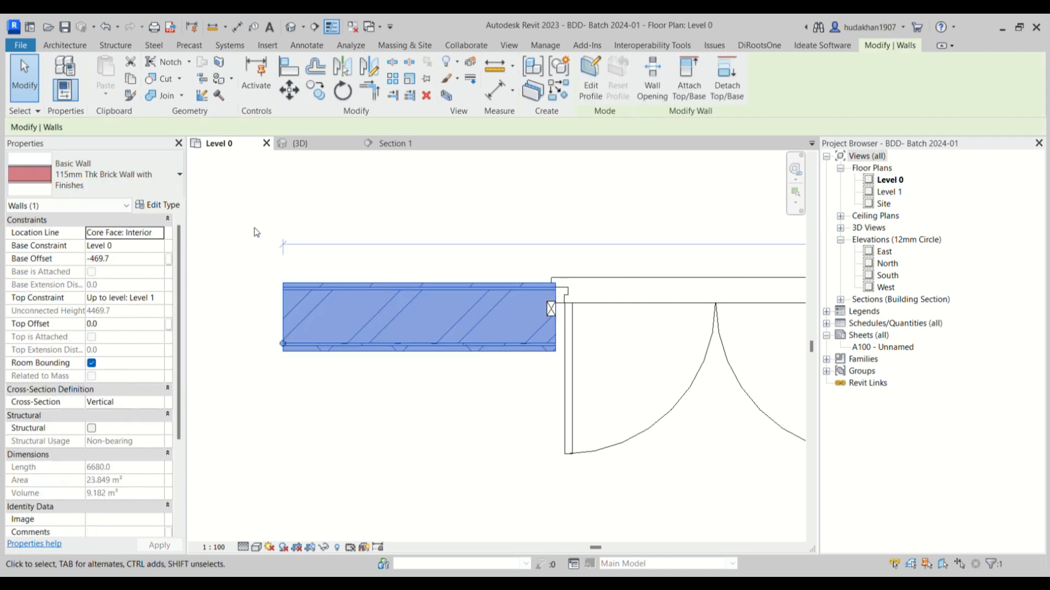
left_click(160, 206)
scroll(576, 351, "up", 2)
key("Escape")
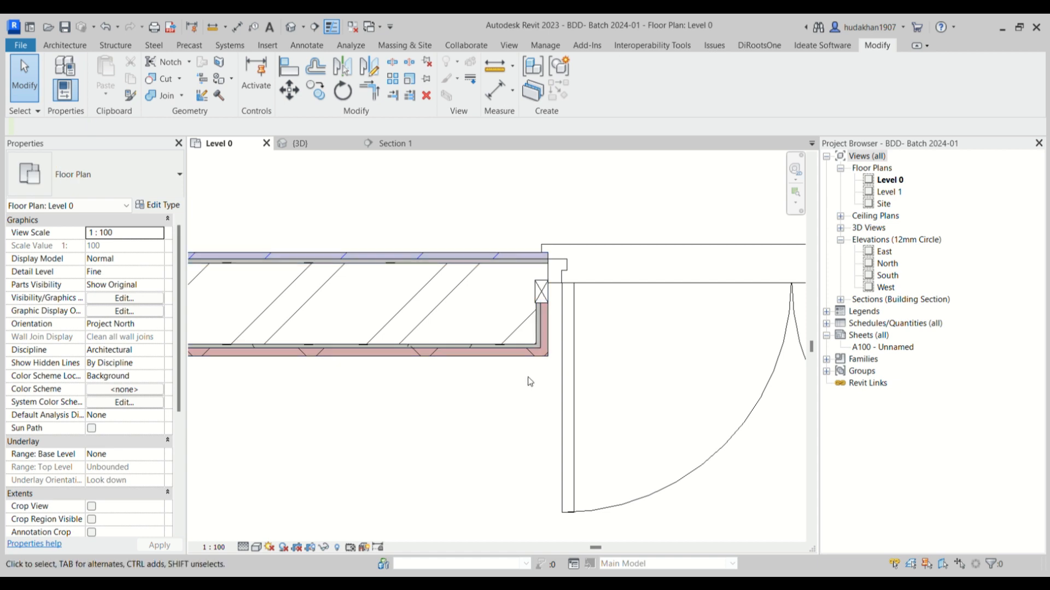
Flip the copied wall's double door so its frame sits at the inner face and its leaves swing outward.
scroll(535, 315, "up", 2)
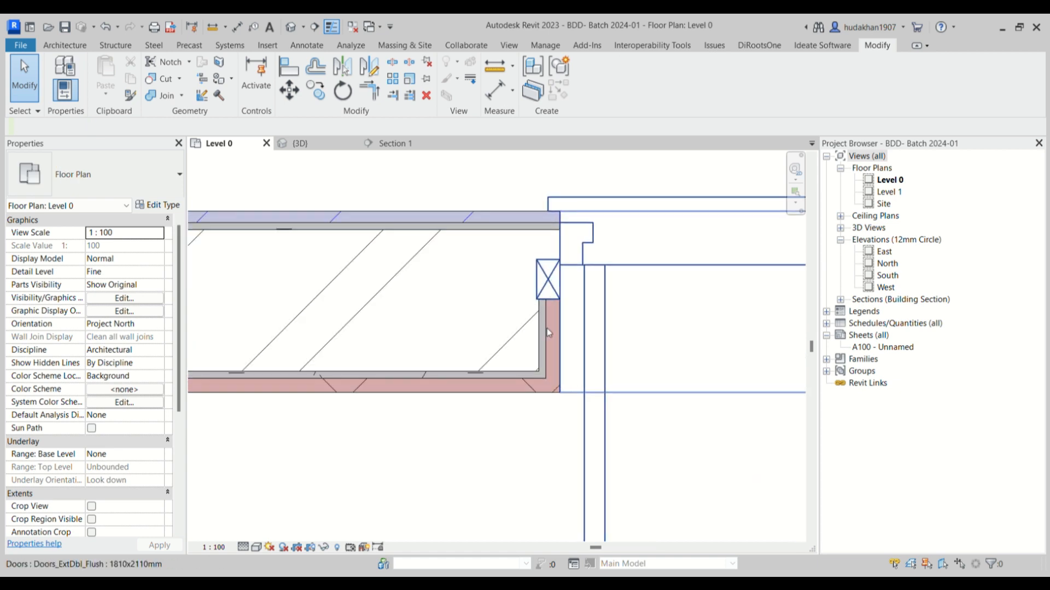
scroll(547, 332, "down", 2)
left_click(592, 281)
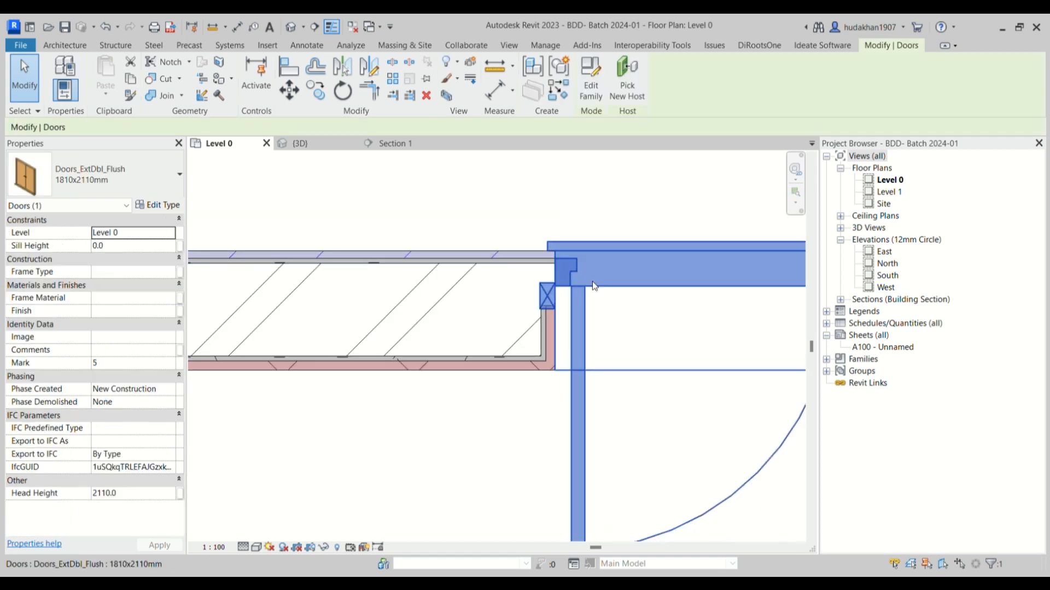
key("space")
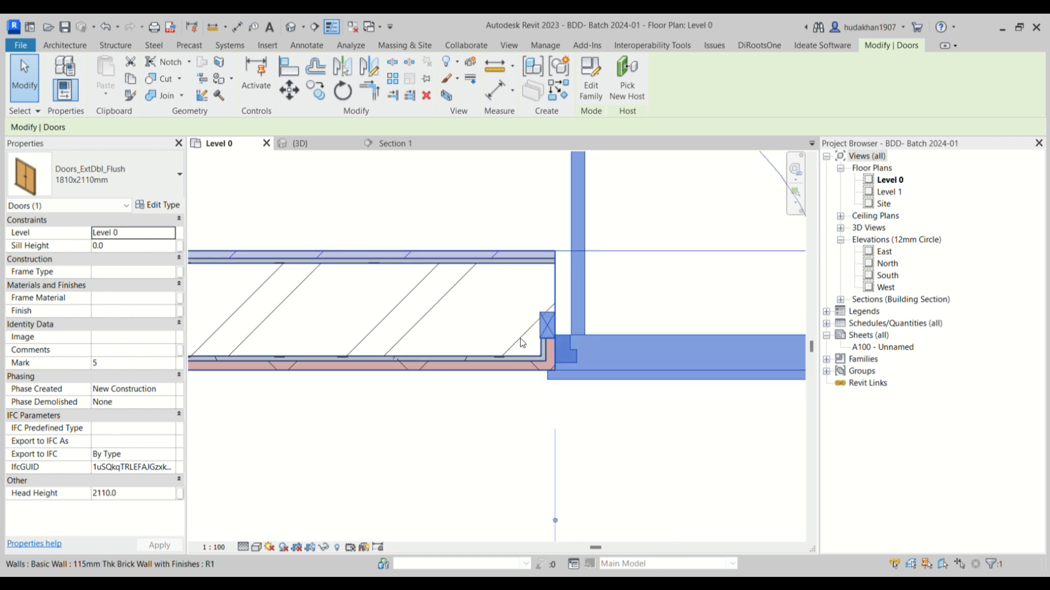
scroll(548, 369, "up", 2)
key("Escape")
left_click(592, 363)
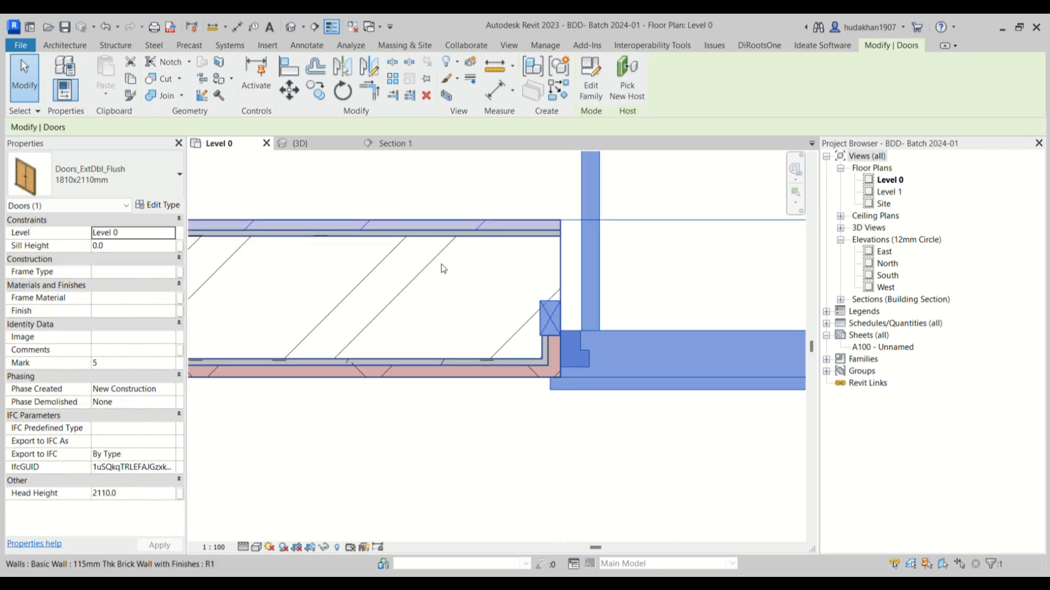
left_click(156, 206)
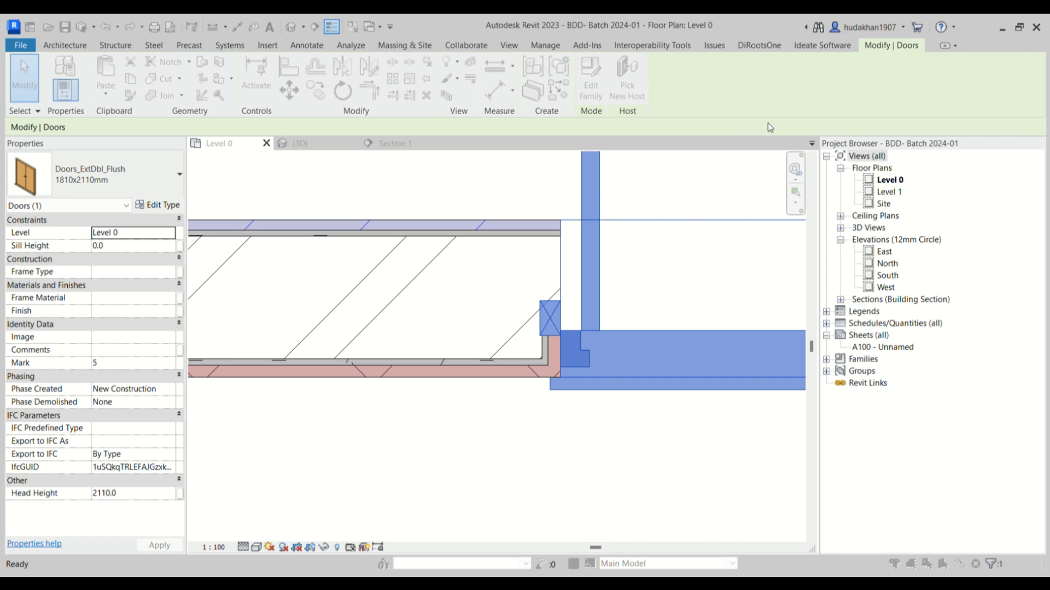
left_click(825, 100)
key("Escape")
Set the copied wall's type wrapping at inserts so only the blue finish side turns into the door and window openings.
left_click(322, 250)
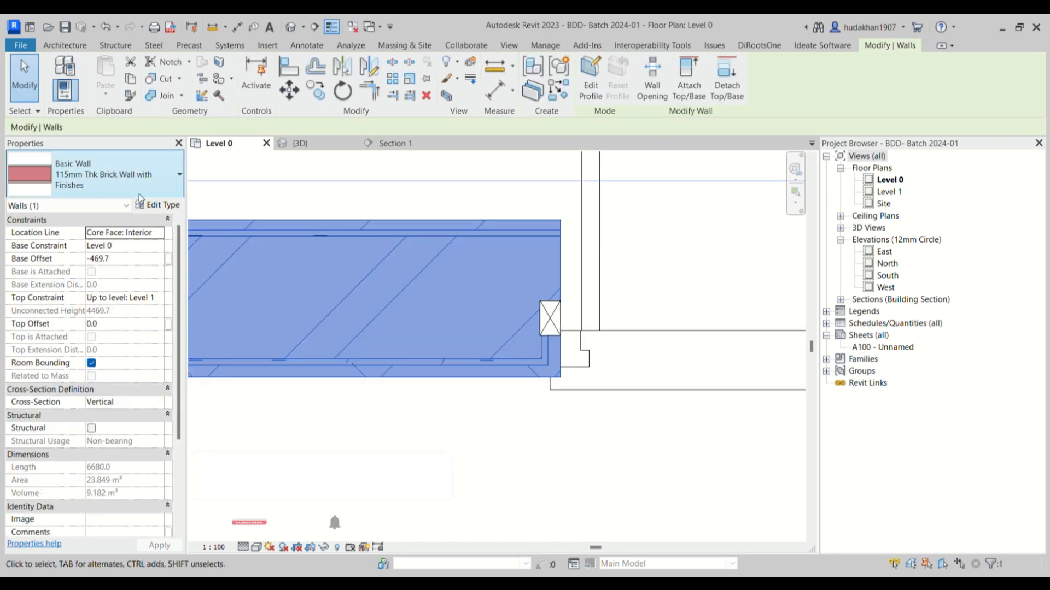
left_click(155, 207)
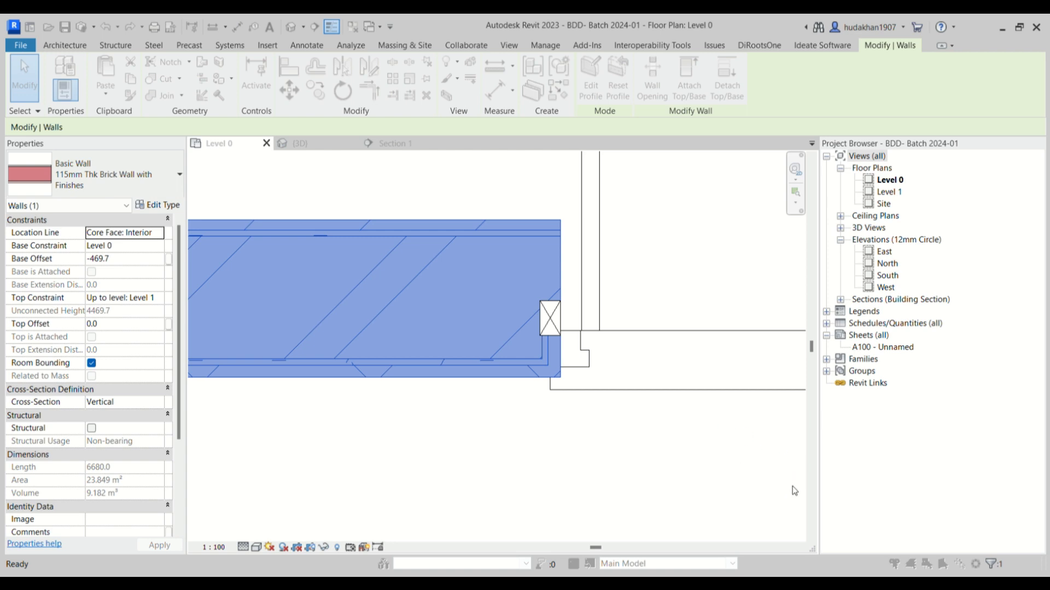
left_click(666, 481)
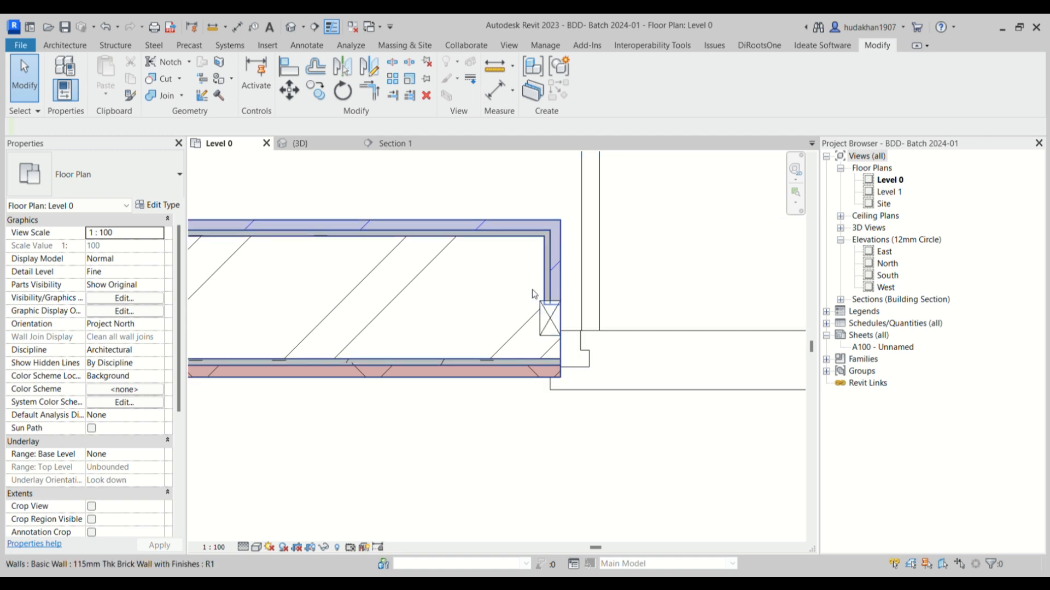
Set the copied wall's type wrapping at inserts so both the blue and red finish sides turn into the openings.
left_click(344, 255)
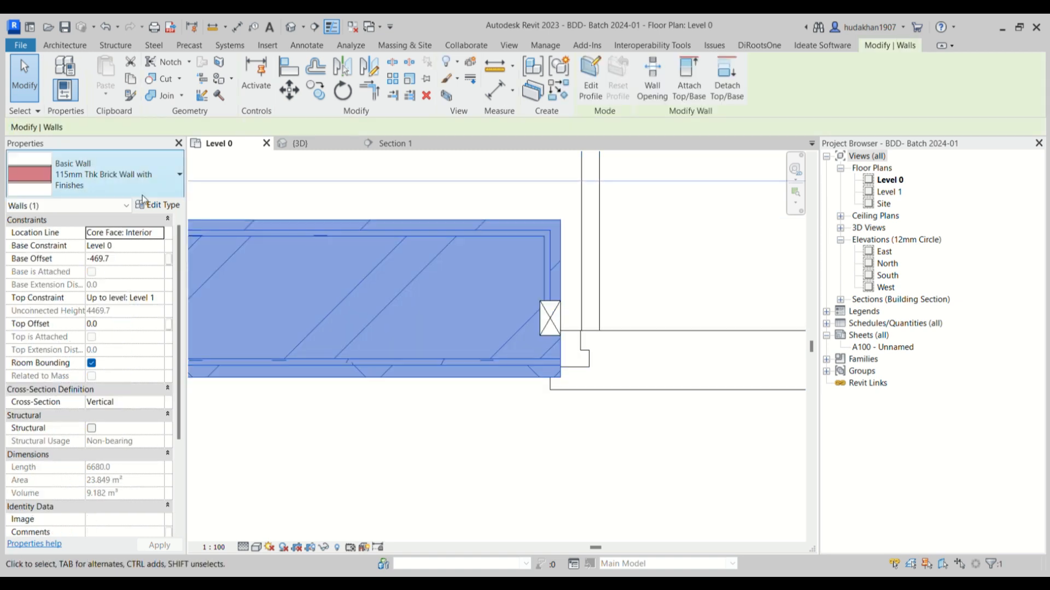
left_click(158, 205)
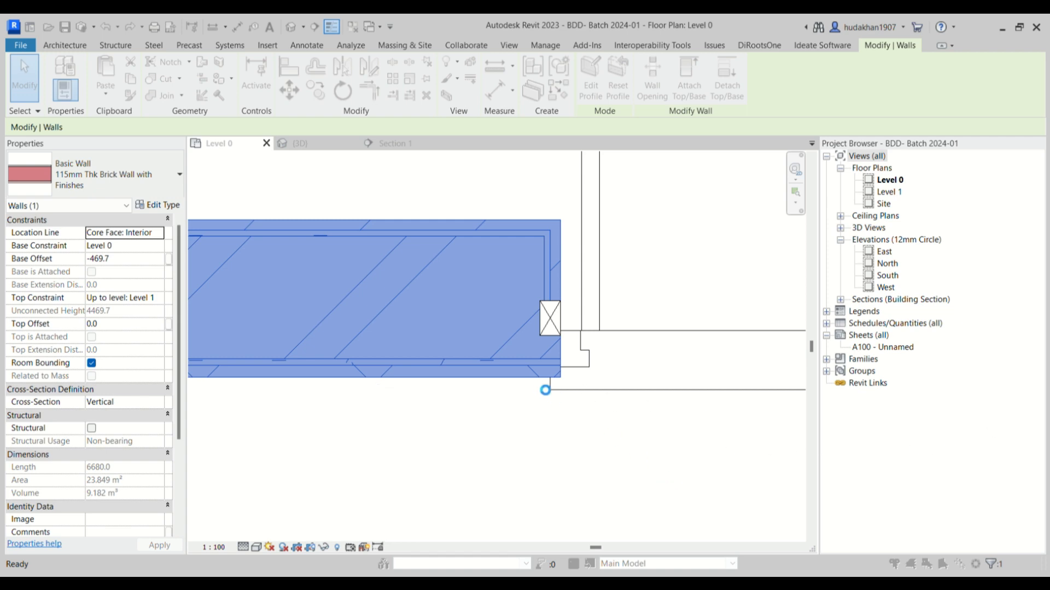
left_click(815, 477)
left_click(667, 488)
left_click(536, 464)
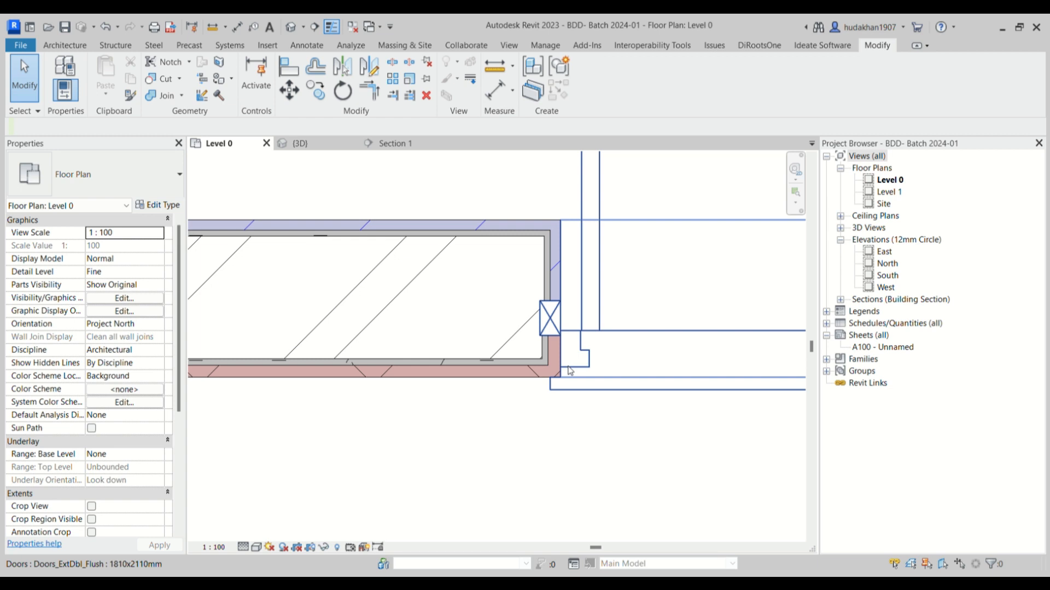
Examine how the finish layers wrap at the double door and the window along the copied wall.
scroll(658, 362, "down", 5)
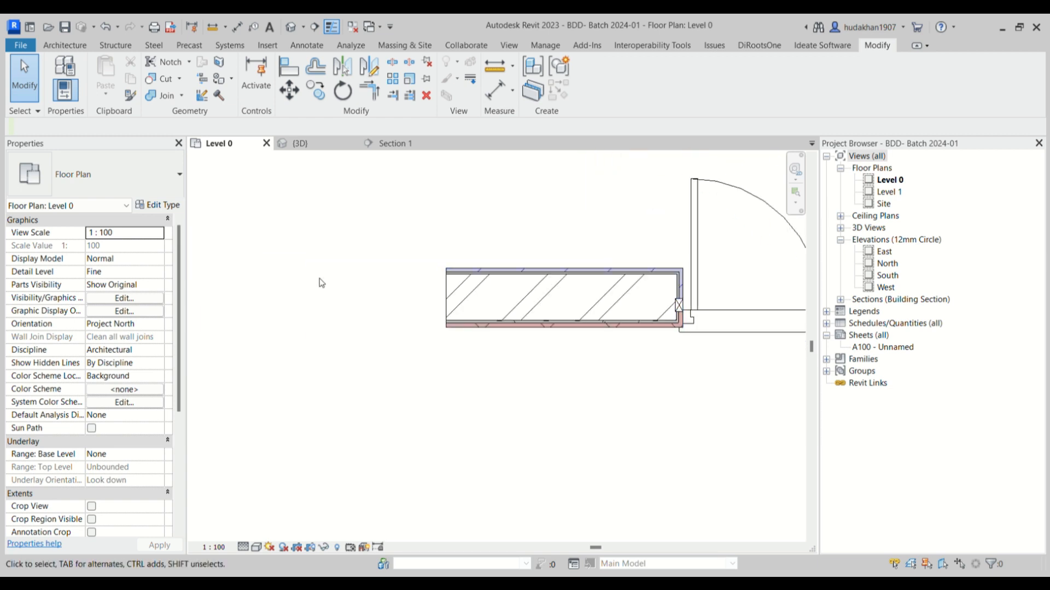
middle_click_drag(503, 343, 328, 350)
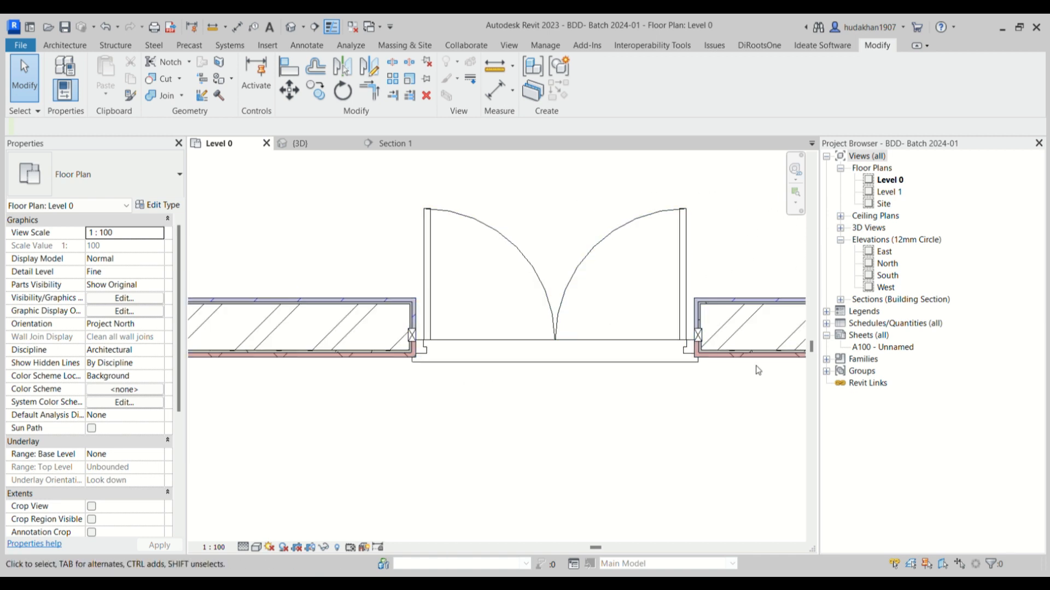
middle_click_drag(758, 367, 403, 403)
middle_click_drag(631, 401, 384, 411)
scroll(573, 368, "up", 2)
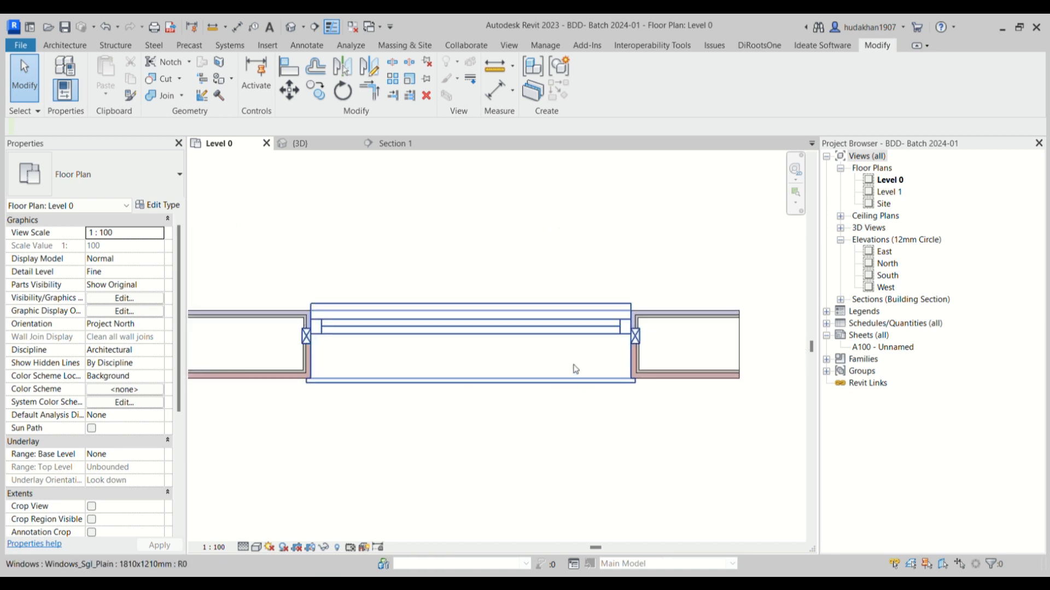
scroll(733, 332, "down", 5)
middle_click_drag(411, 385, 490, 389)
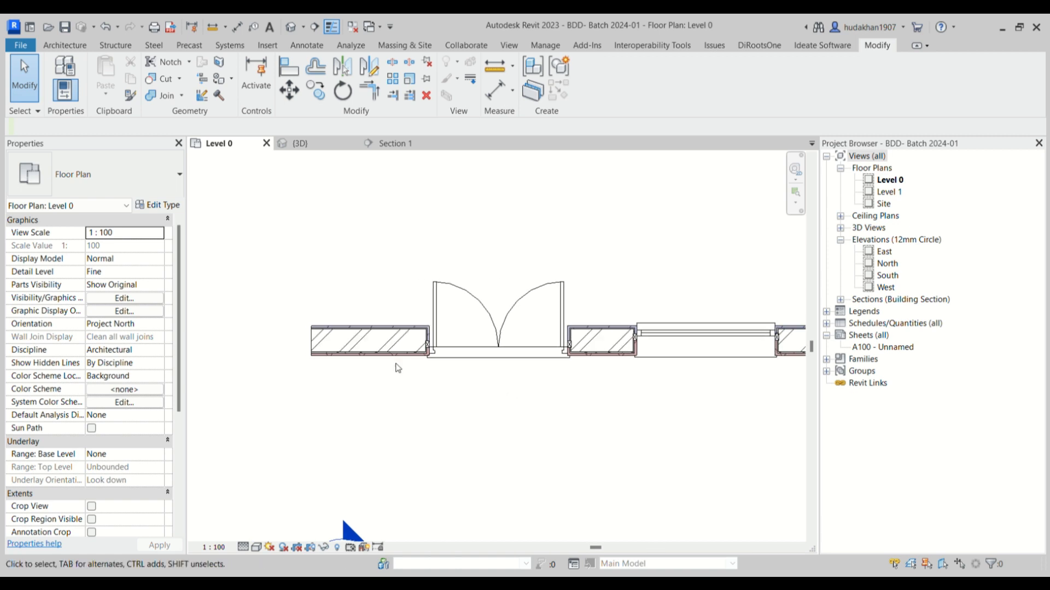
scroll(385, 361, "up", 2)
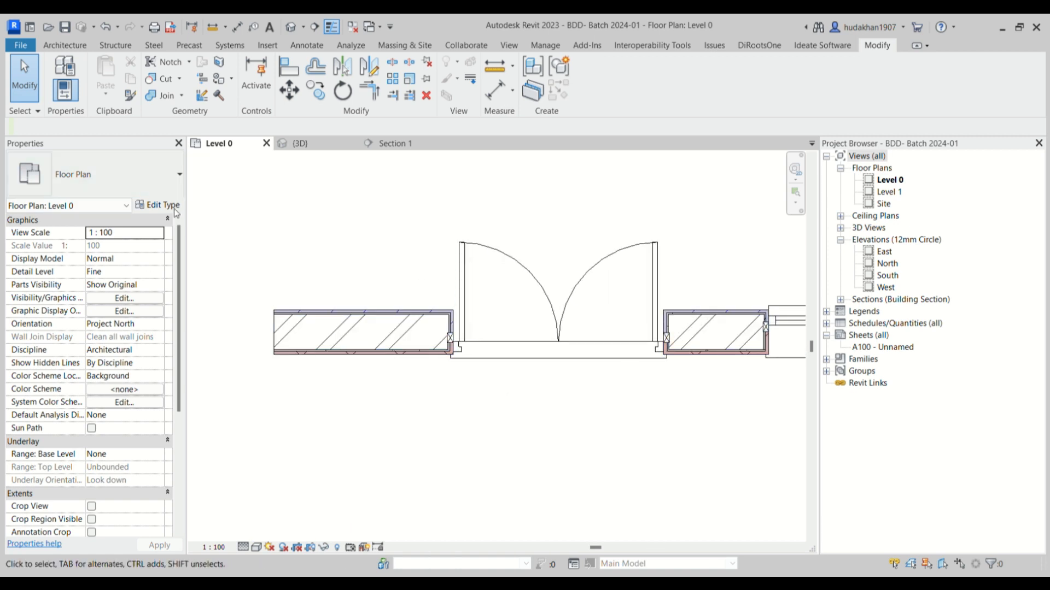
Set the copied wall's type wrapping at ends so the blue finish closes the wall's free left end.
left_click(326, 322)
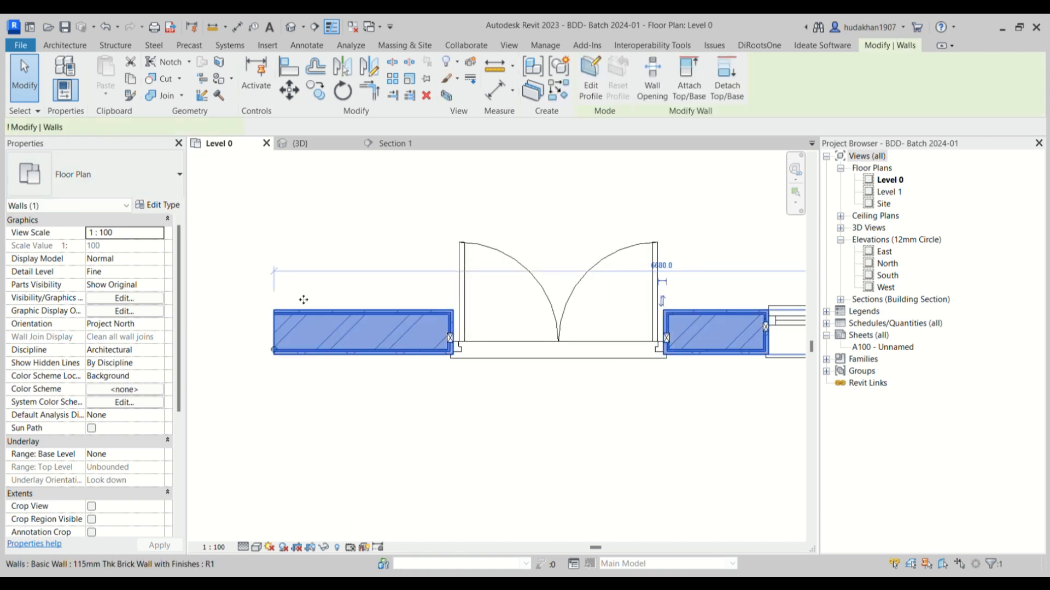
left_click(156, 206)
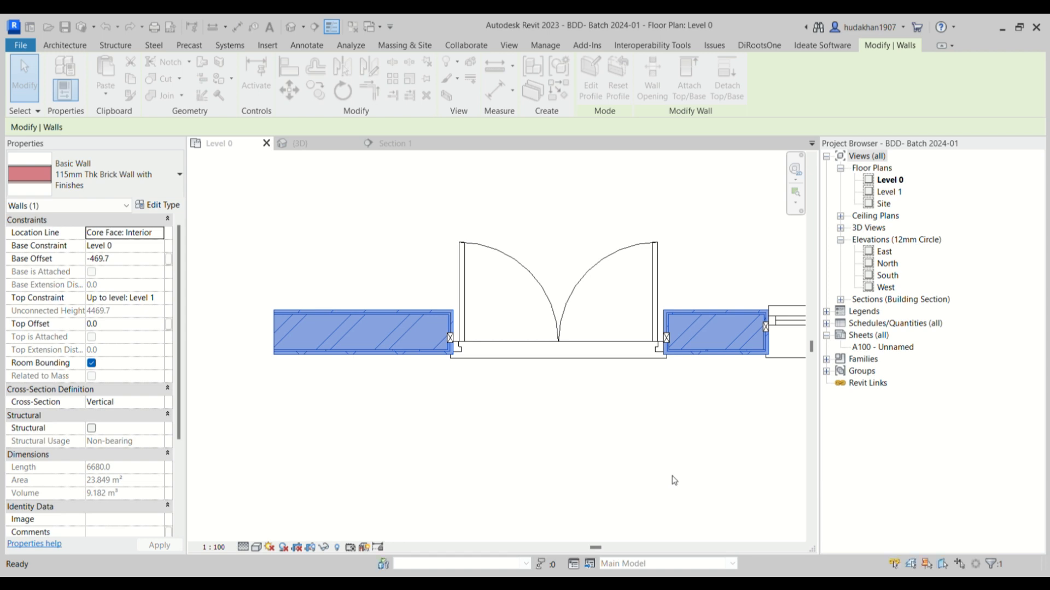
scroll(249, 352, "up", 2)
left_click(248, 349)
scroll(249, 350, "up", 3)
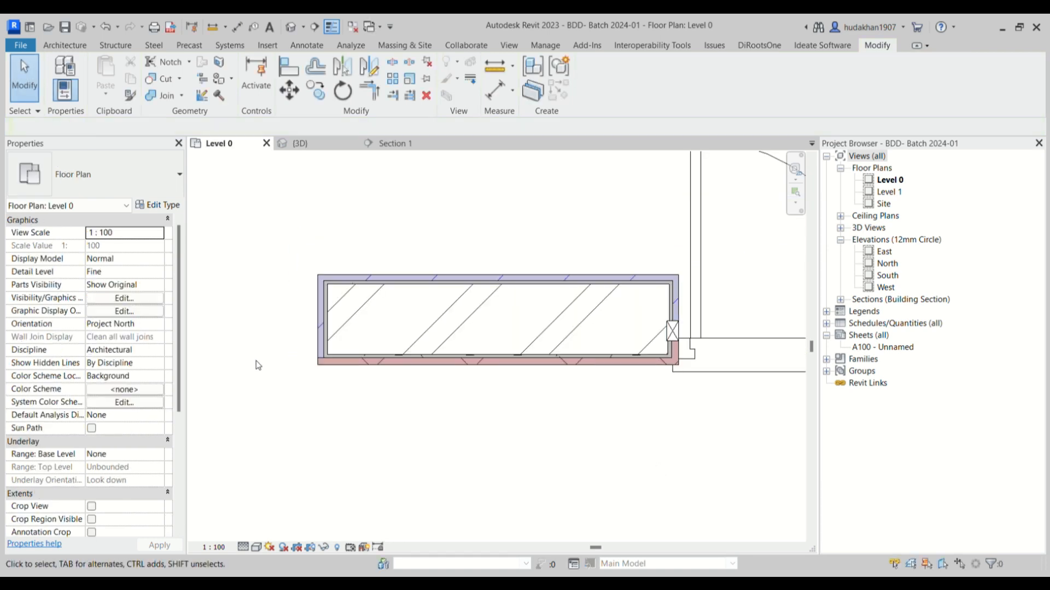
Change the copied wall's type wrapping at ends so the red finish closes the wall's free left end instead.
middle_click_drag(340, 379, 336, 426)
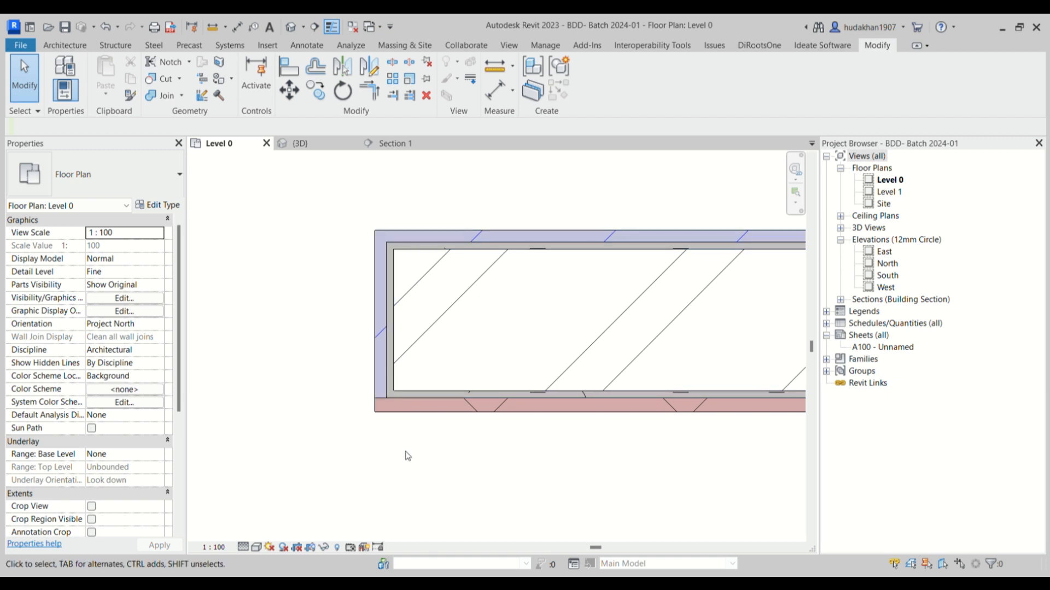
left_click(392, 336)
left_click(169, 205)
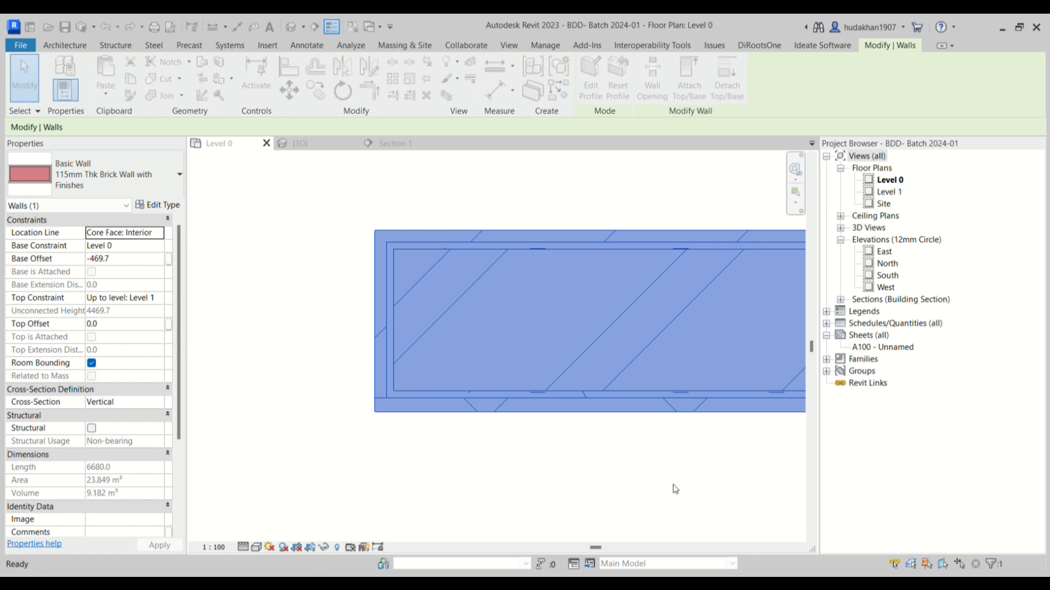
left_click(250, 317)
scroll(269, 313, "down", 5)
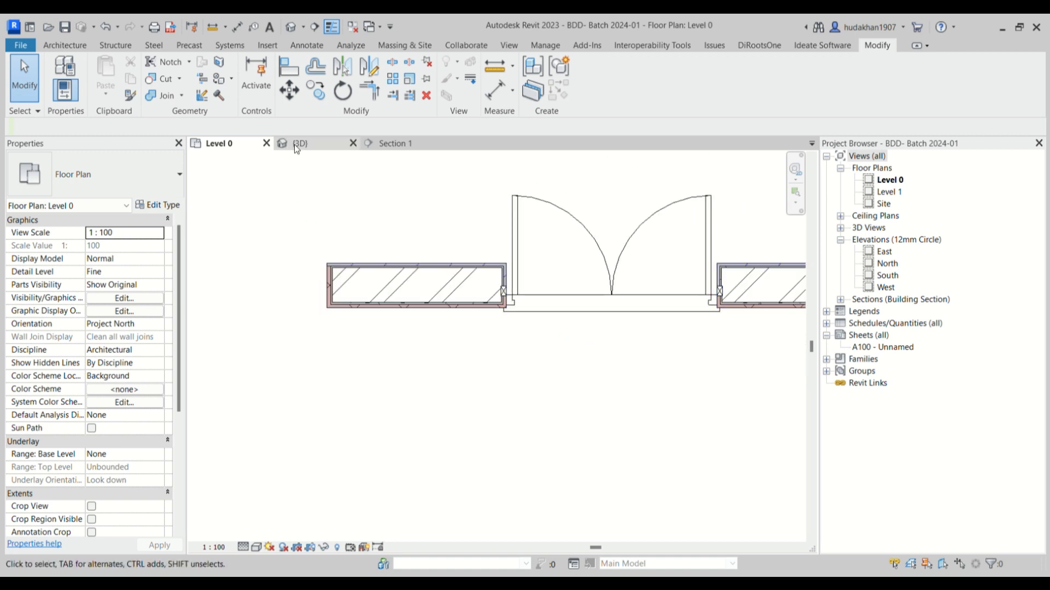
scroll(346, 331, "up", 3)
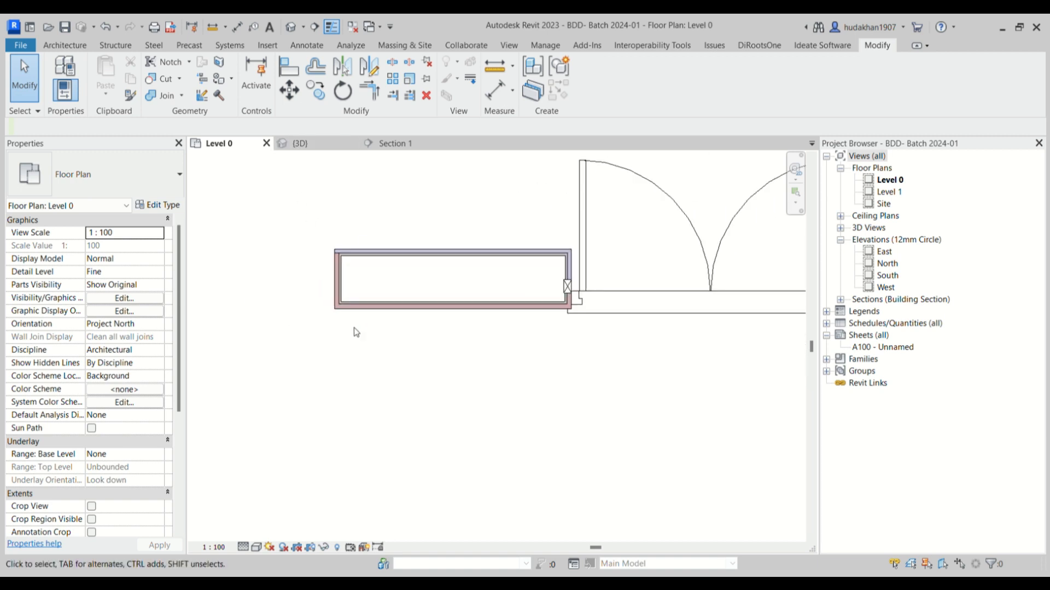
scroll(319, 315, "up", 2)
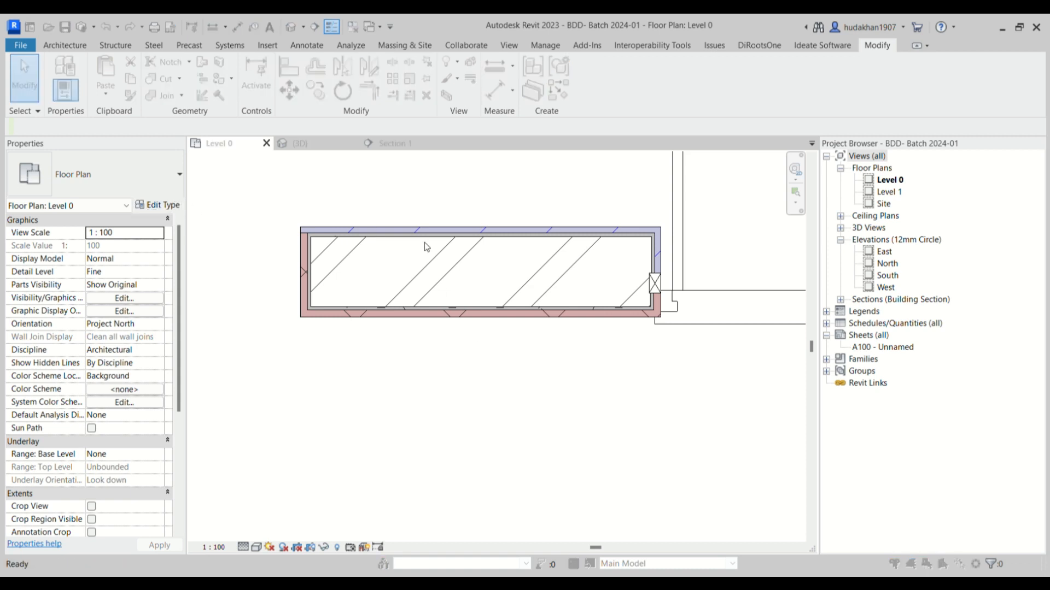
left_click(497, 316)
left_click(498, 316)
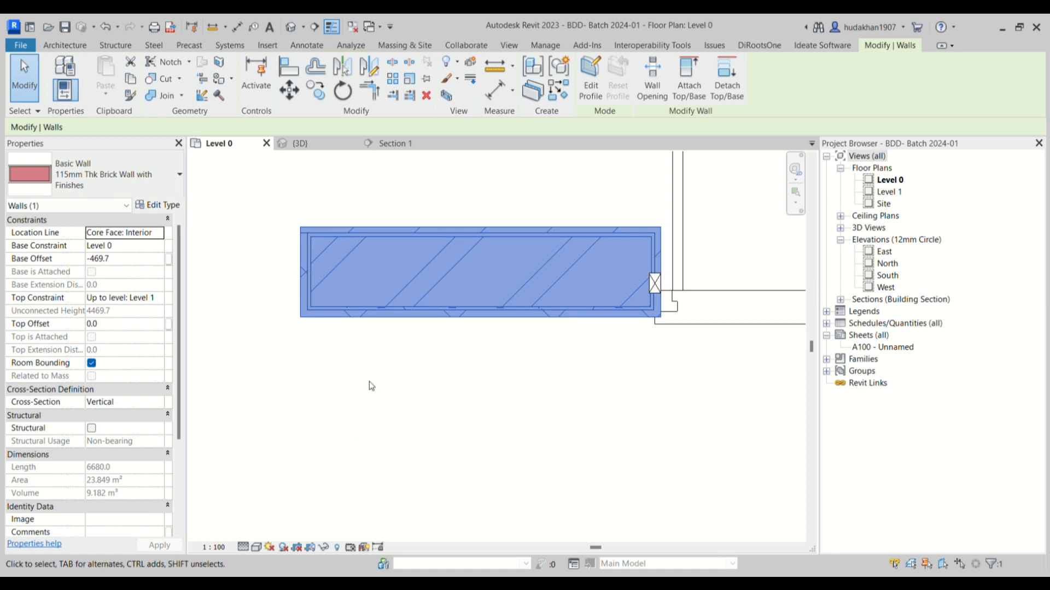
left_click(397, 422)
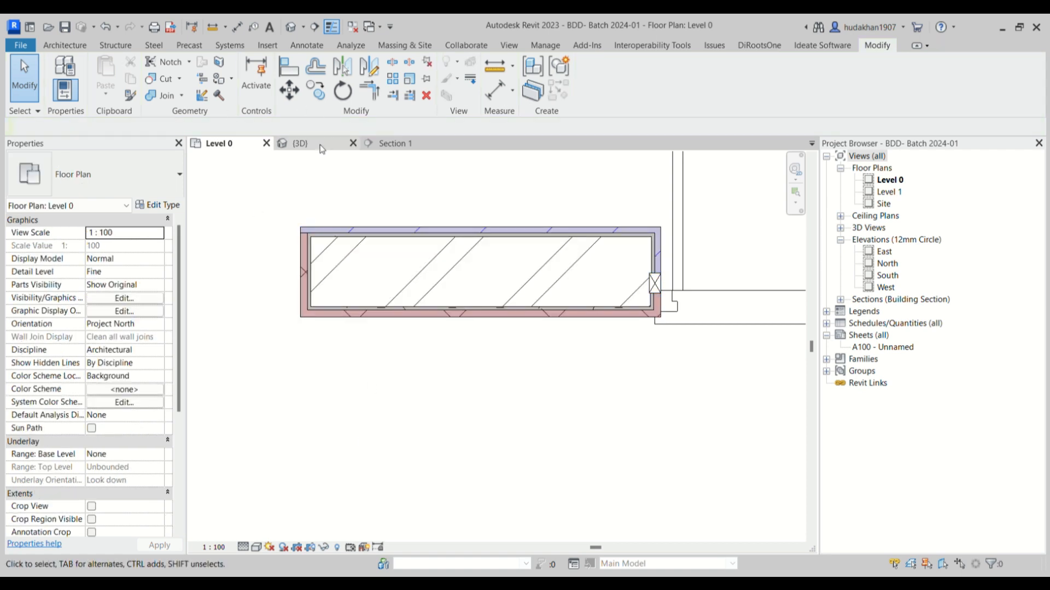
Switch to the 3D view and turn off its section box to show the whole model.
left_click(300, 144)
scroll(361, 209, "down", 3)
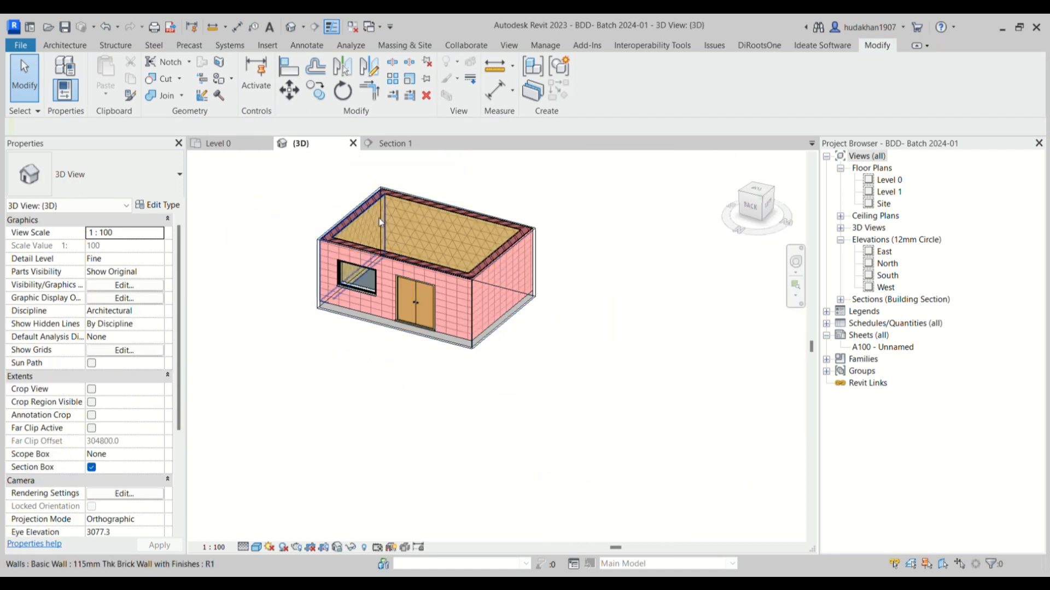
left_click(91, 468)
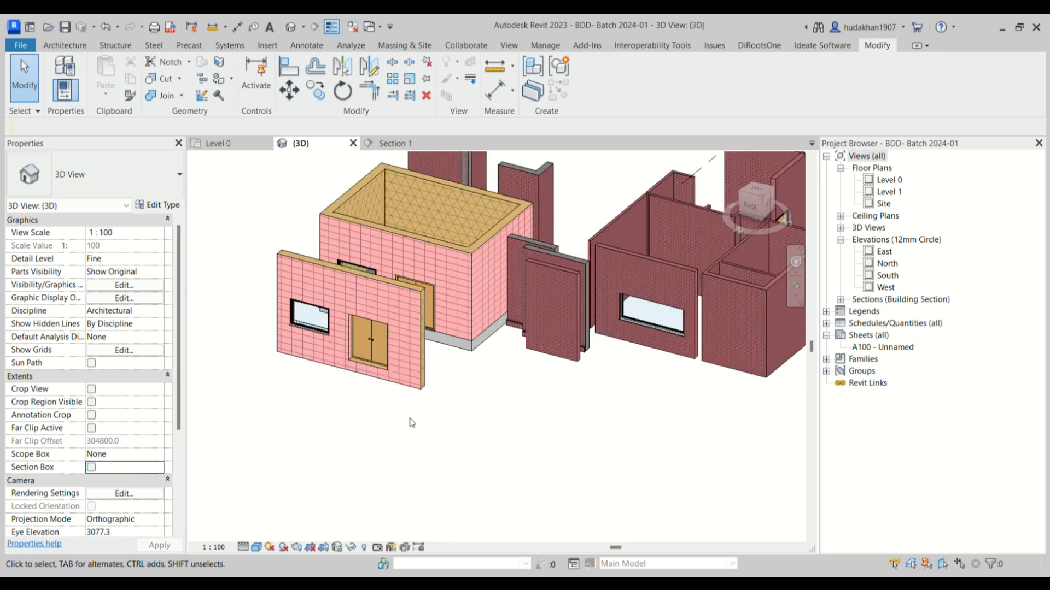
Examine the copied wall's faces, free end and door and window openings in the 3D view.
middle_click_drag(416, 421, 375, 433, "shift")
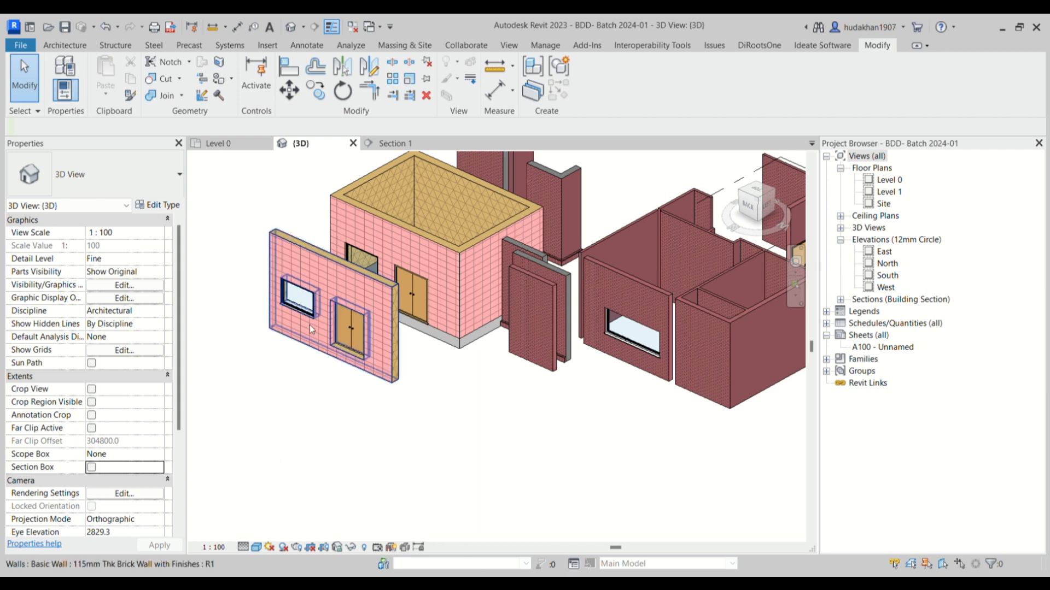
middle_click_drag(374, 381, 459, 427)
scroll(359, 400, "up", 3)
middle_click_drag(486, 462, 425, 443, "shift")
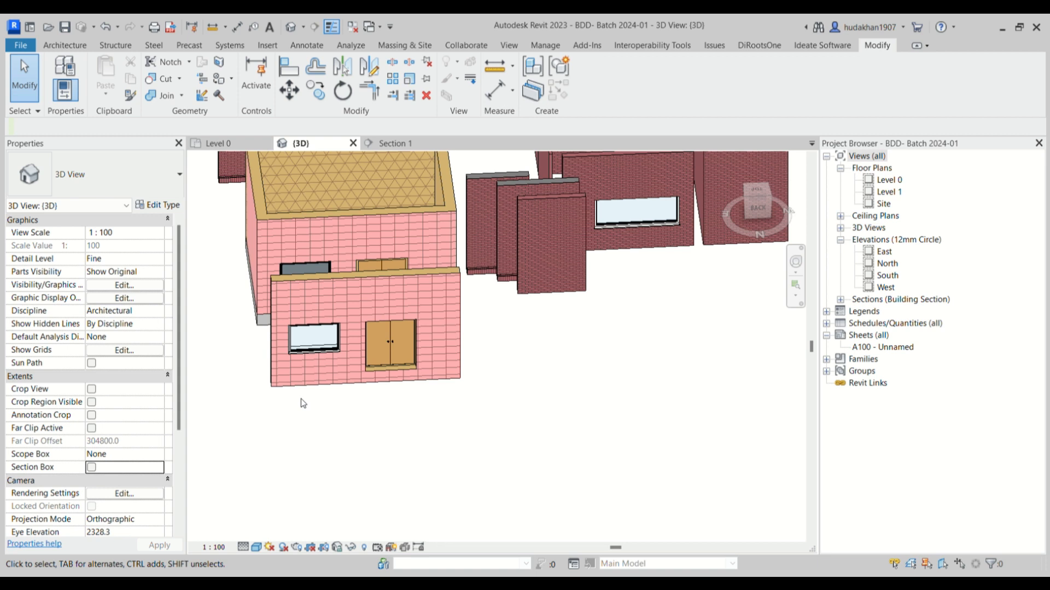
middle_click_drag(343, 431, 236, 399, "shift")
middle_click_drag(298, 391, 418, 474)
scroll(411, 468, "up", 3)
middle_click_drag(332, 411, 374, 483)
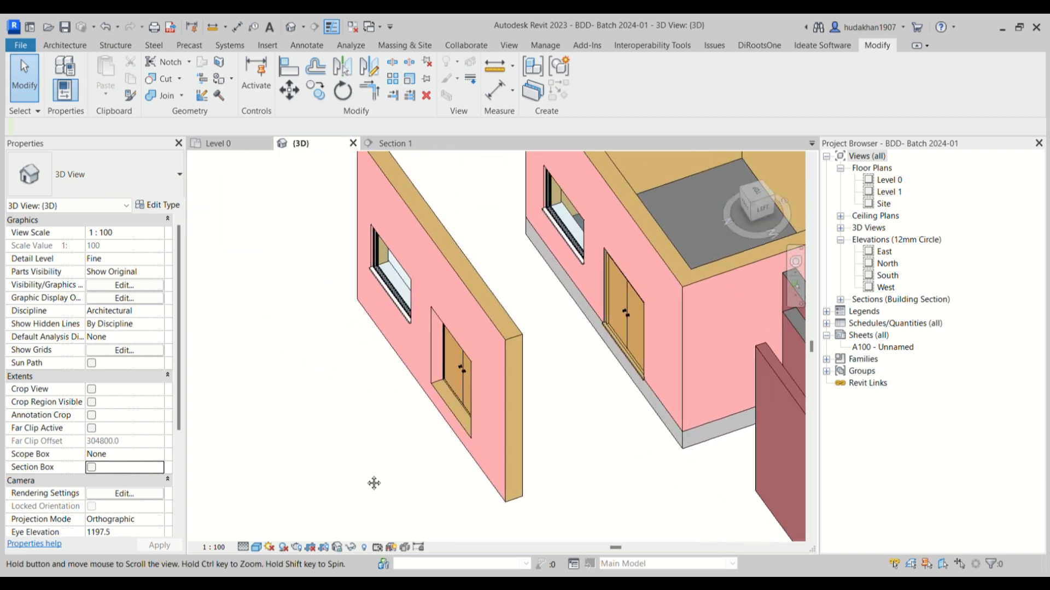
Return to the Level 0 floor plan and frame the copied wall's left end.
left_click(230, 144)
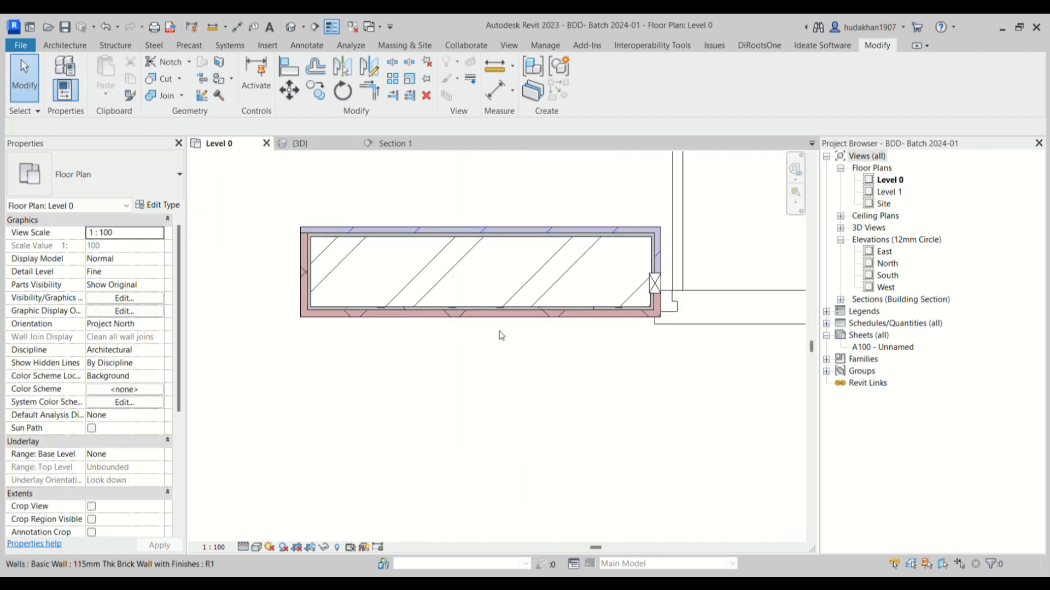
scroll(484, 354, "down", 2)
middle_click_drag(494, 370, 560, 366)
scroll(451, 319, "up", 2)
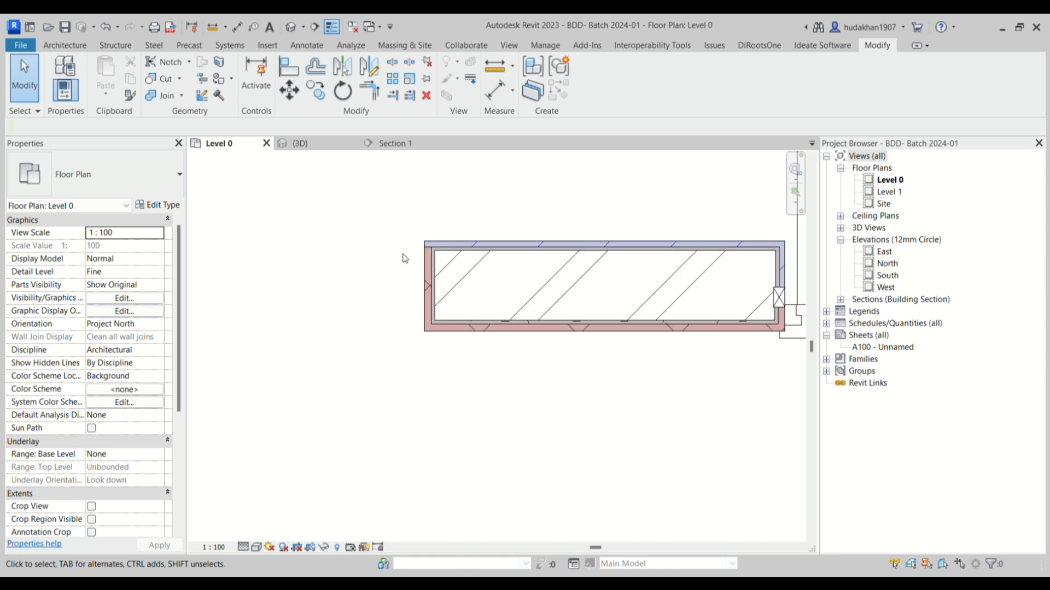
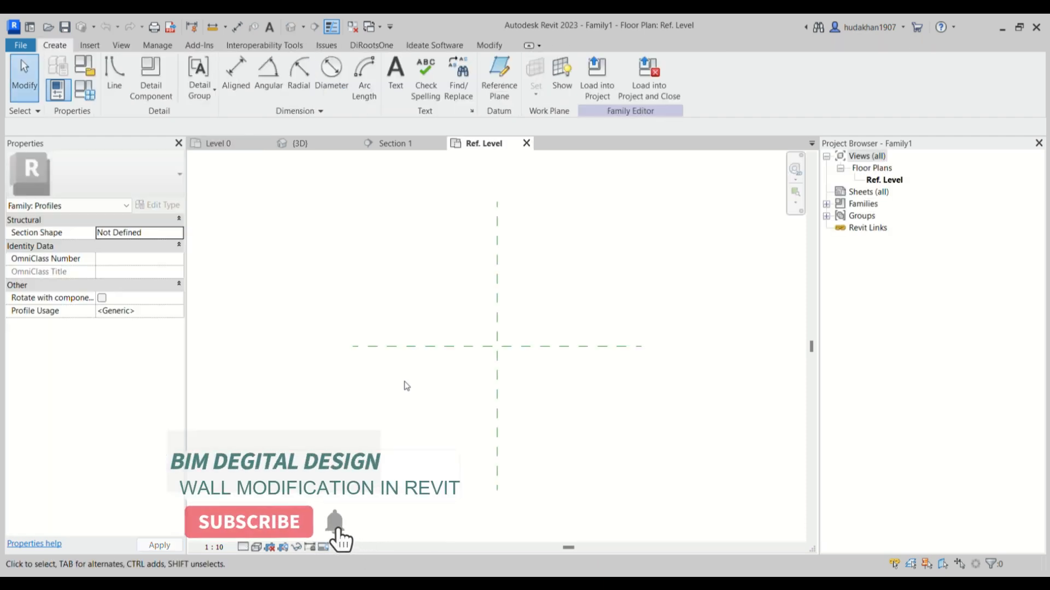
Review the Center (Left/Right) and Center (Front/Back) reference planes of the new profile family.
left_click(497, 372)
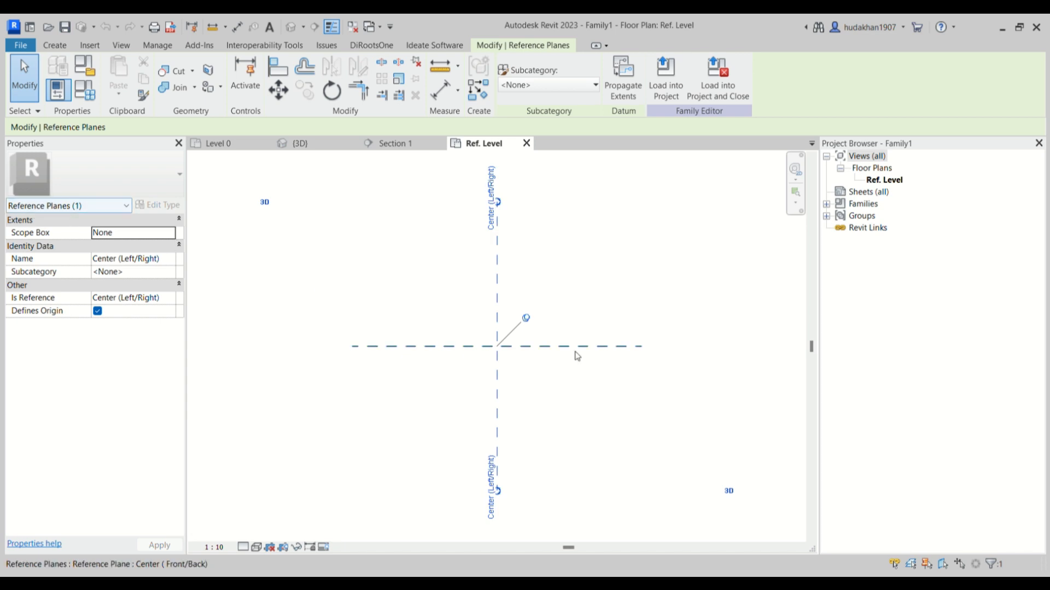
left_click(531, 346)
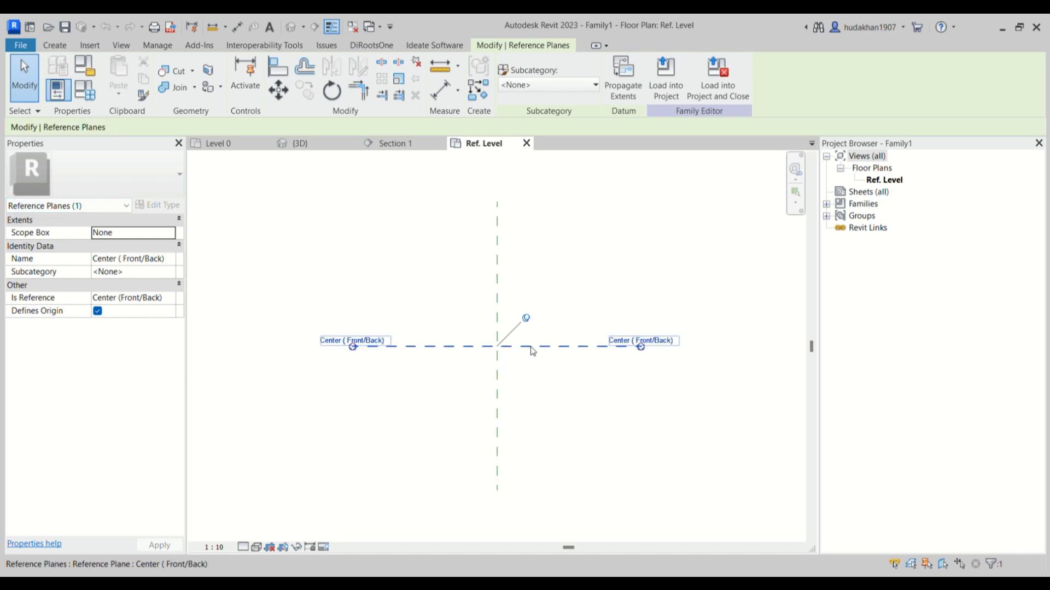
left_click(498, 381)
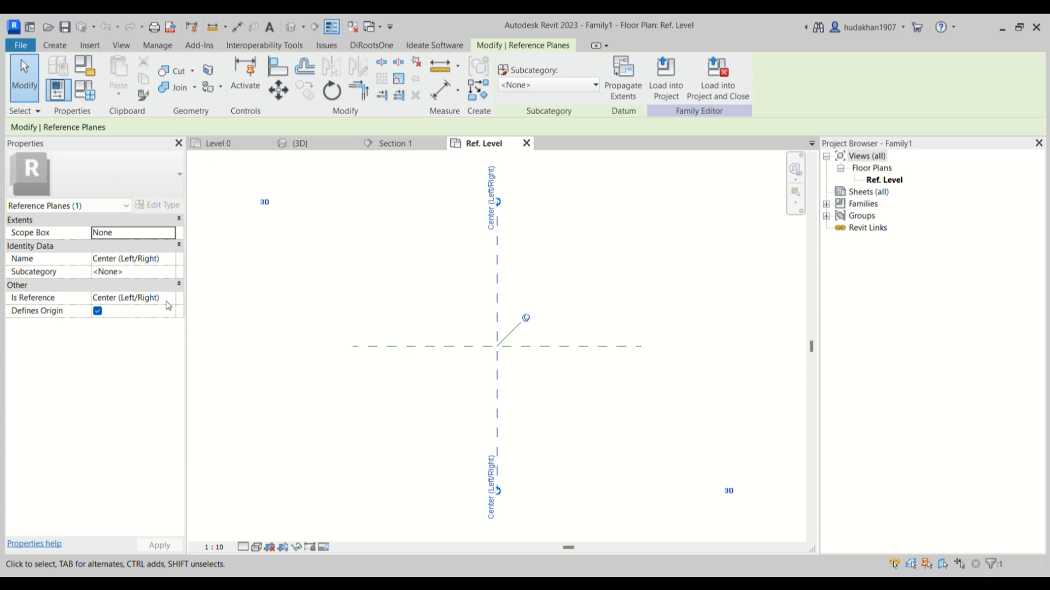
left_click(559, 348)
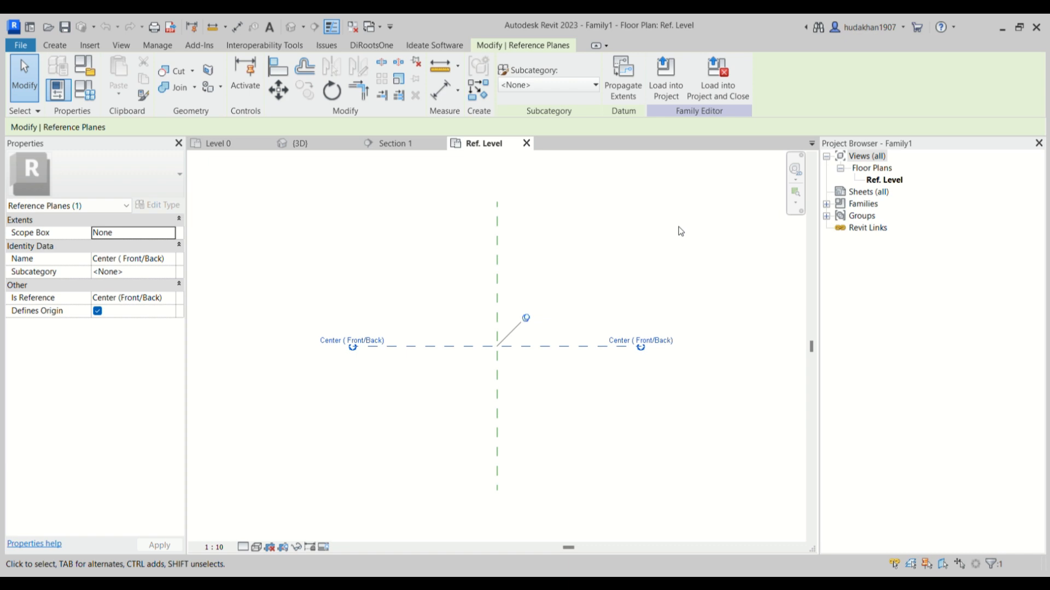
left_click(582, 227)
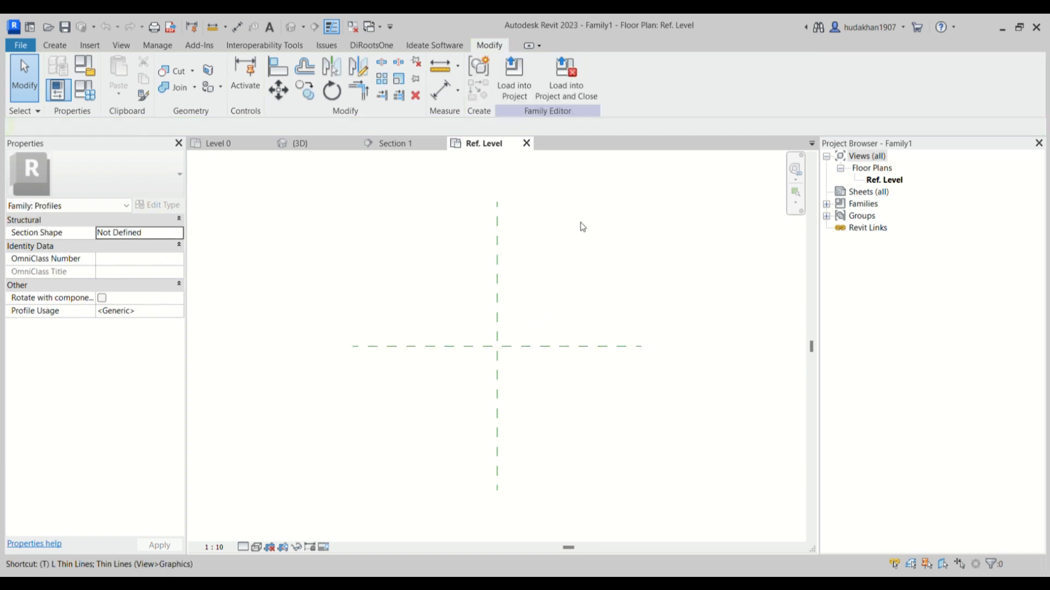
Place a text note reading "I Quadrant" in the upper-right quadrant formed by the reference planes.
key("t")
key("x")
left_click(557, 253)
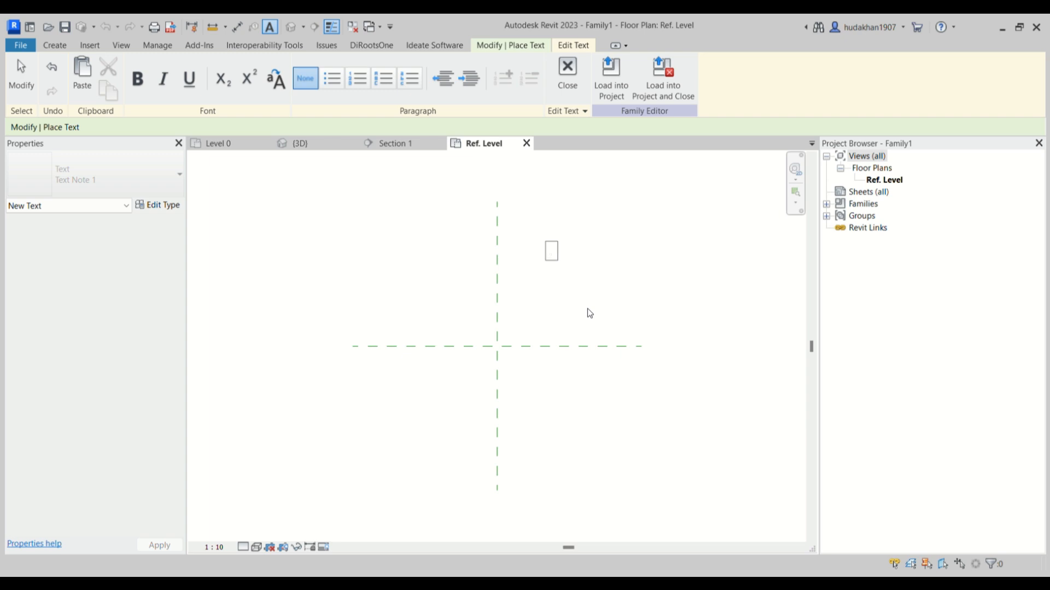
type("I Quadrant")
left_click(587, 309)
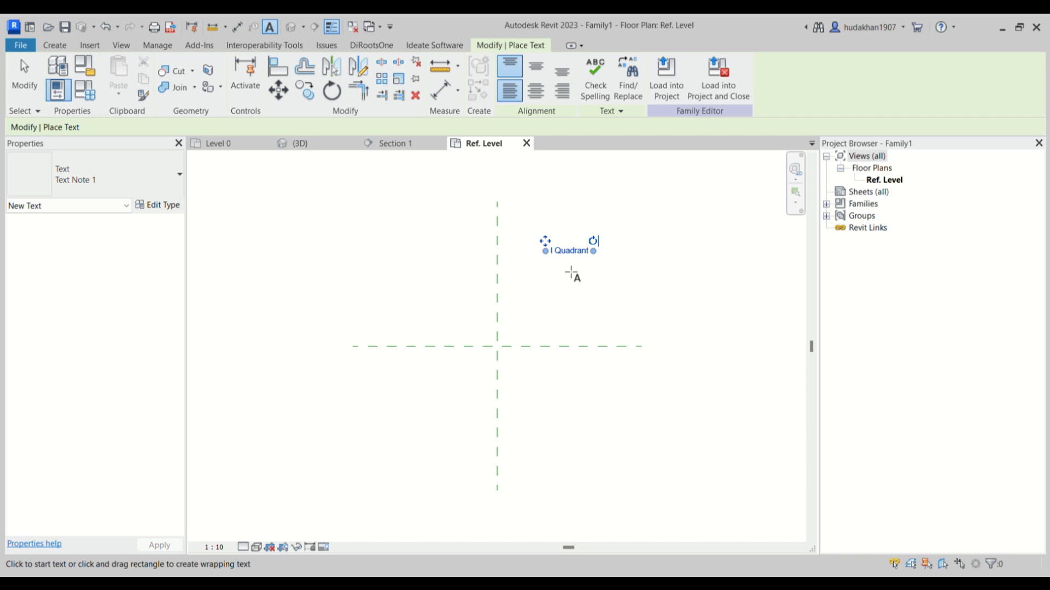
Copy the "I Quadrant" note into the upper-left, lower-left and lower-right quadrants using multiple copies.
key("c")
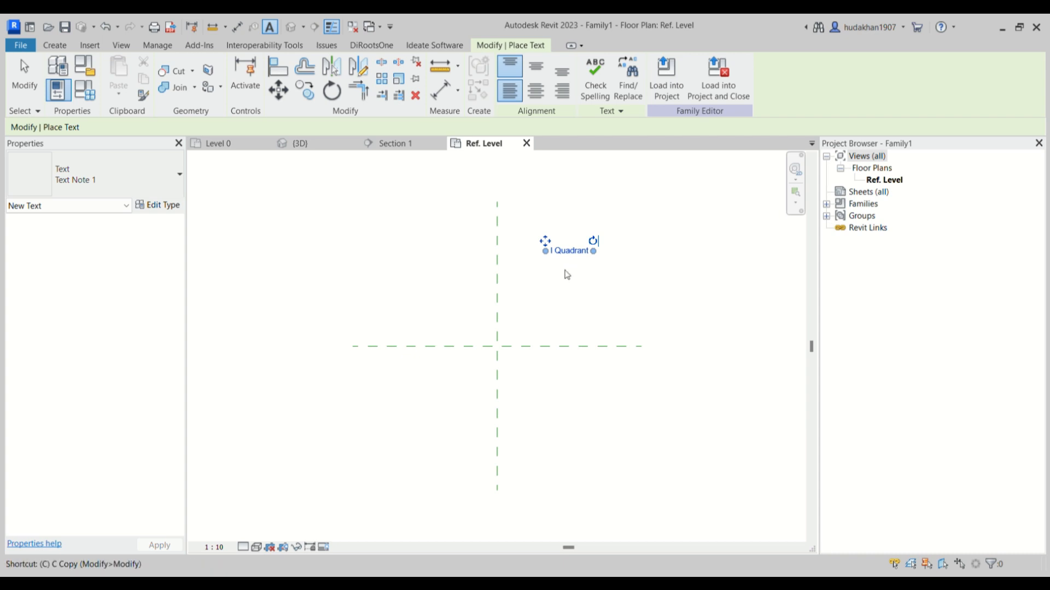
key("c")
key("Return")
left_click(579, 304)
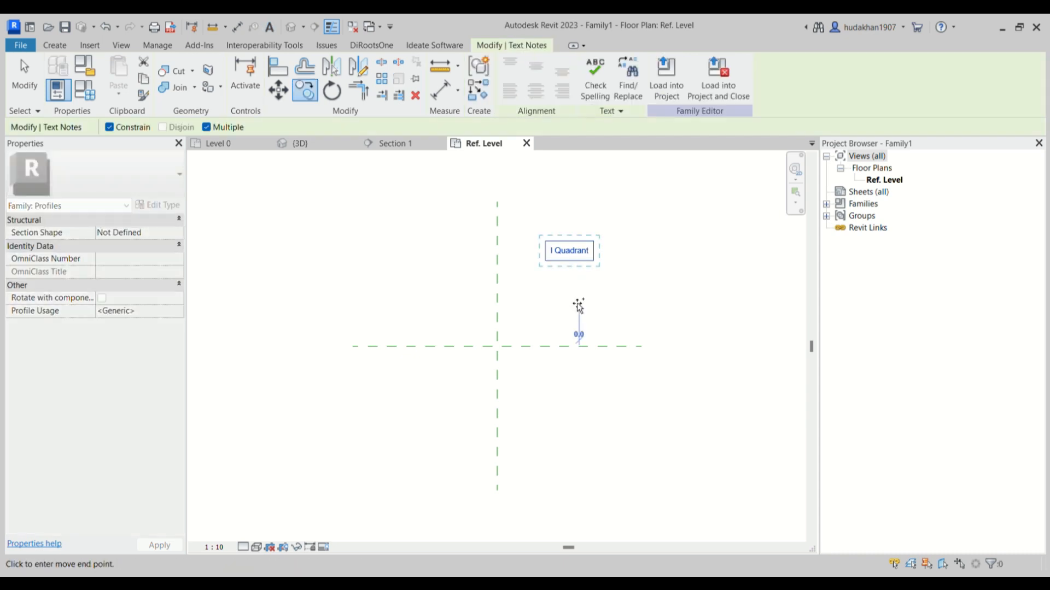
left_click(446, 279)
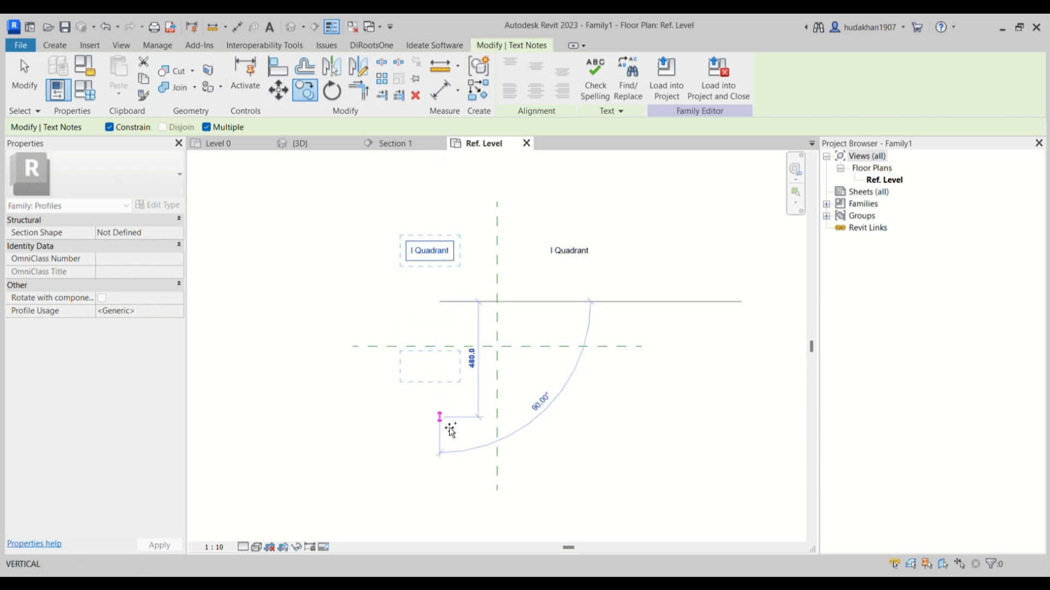
left_click(445, 459)
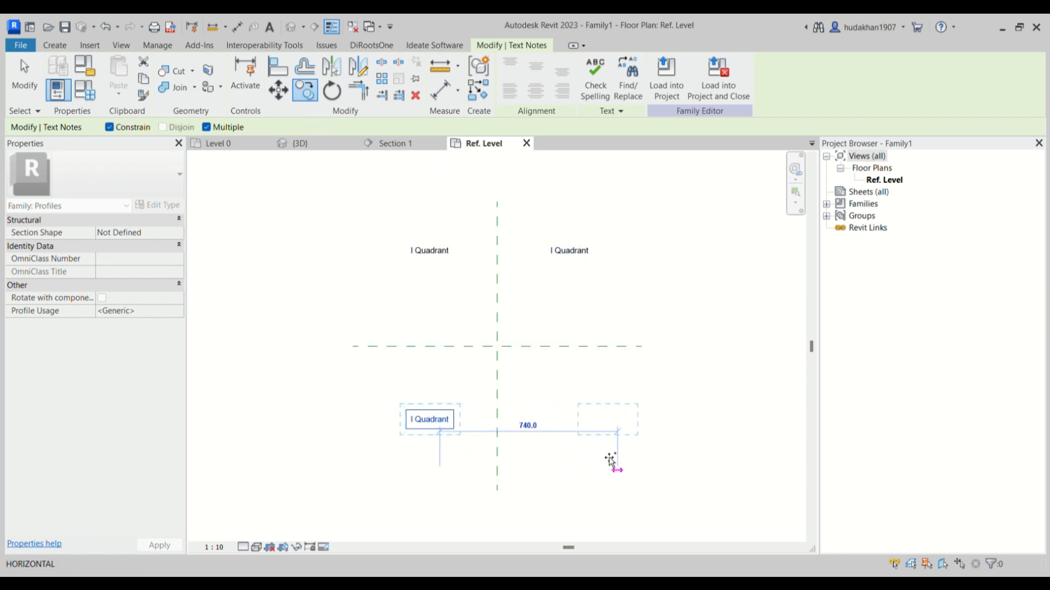
left_click(590, 459)
key("Escape")
Change the upper-left note to "II Quadrant" and the lower-left note to "III Quadrant".
left_click(429, 249)
scroll(421, 251, "up", 2)
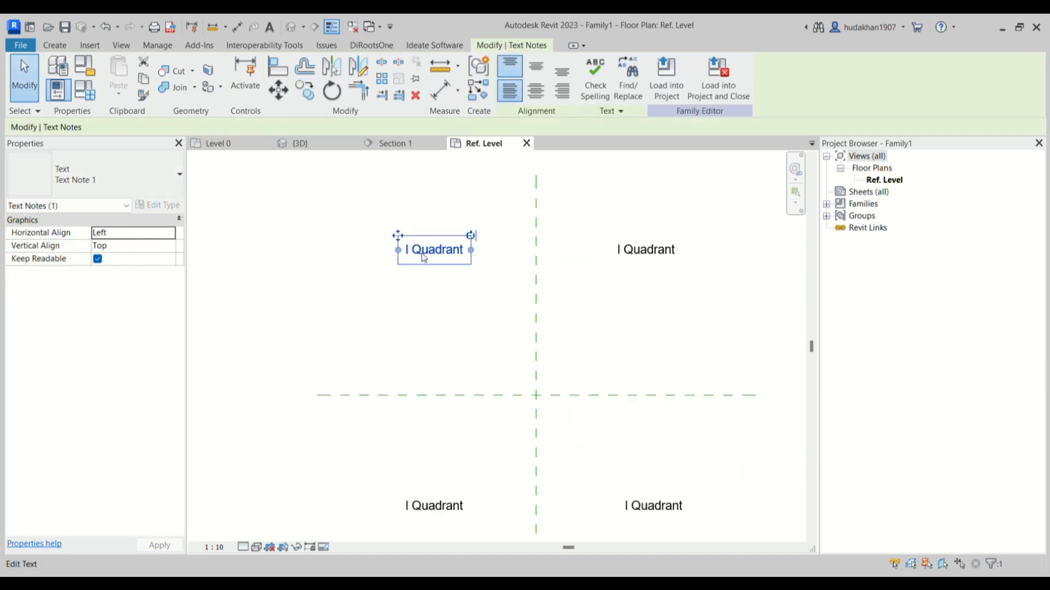
left_click(410, 254)
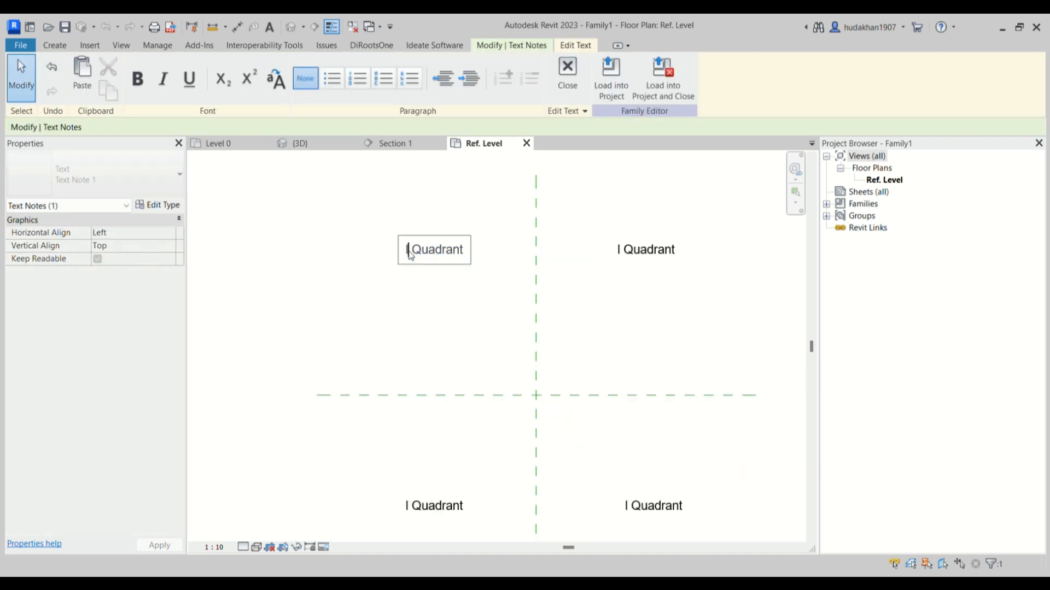
type("I")
left_click(411, 321)
middle_click_drag(429, 342, 404, 179)
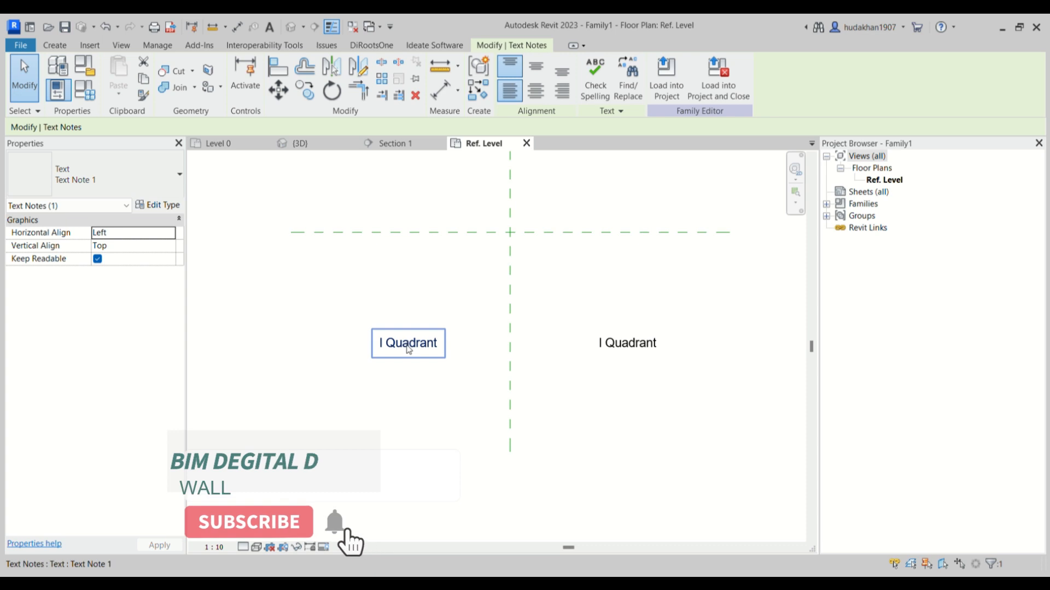
left_click(380, 345)
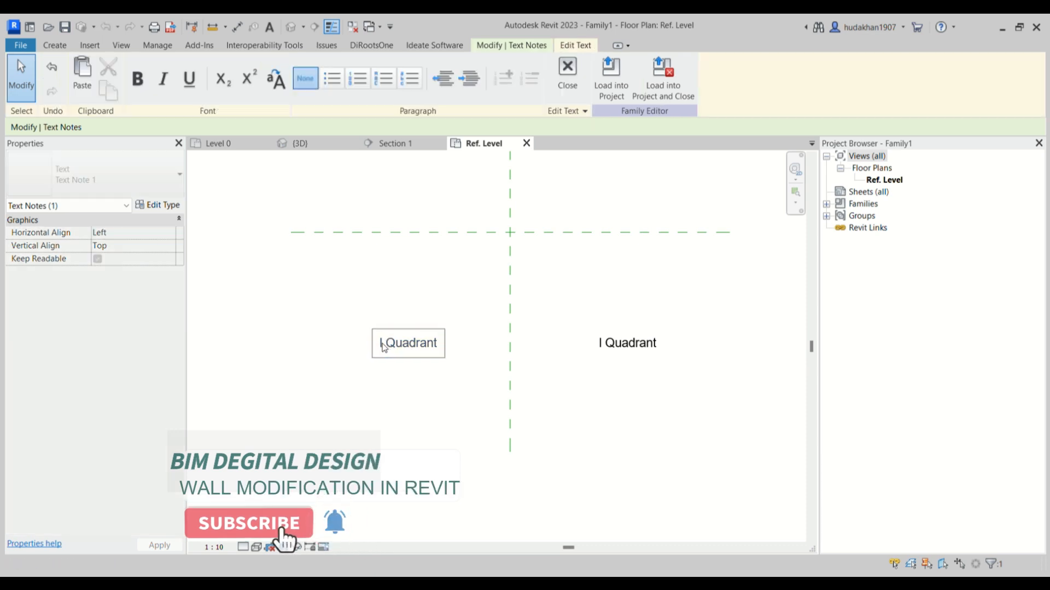
type("II")
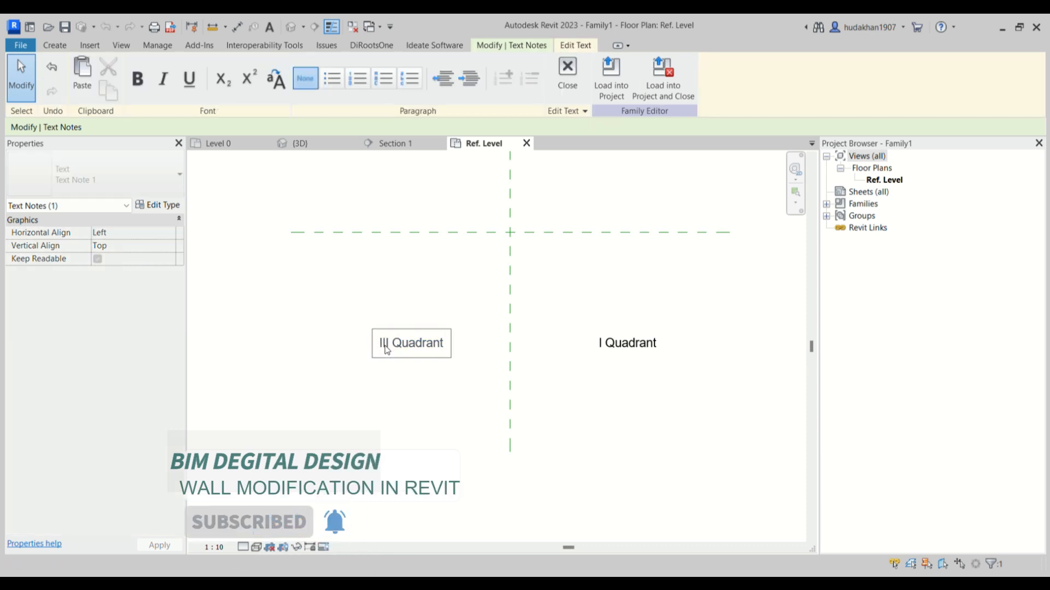
left_click(558, 402)
Change the lower-right note to "IV Quadrant" and deselect it.
left_click(602, 348)
left_click(604, 347)
type("V")
left_click(651, 424)
scroll(622, 422, "down", 2)
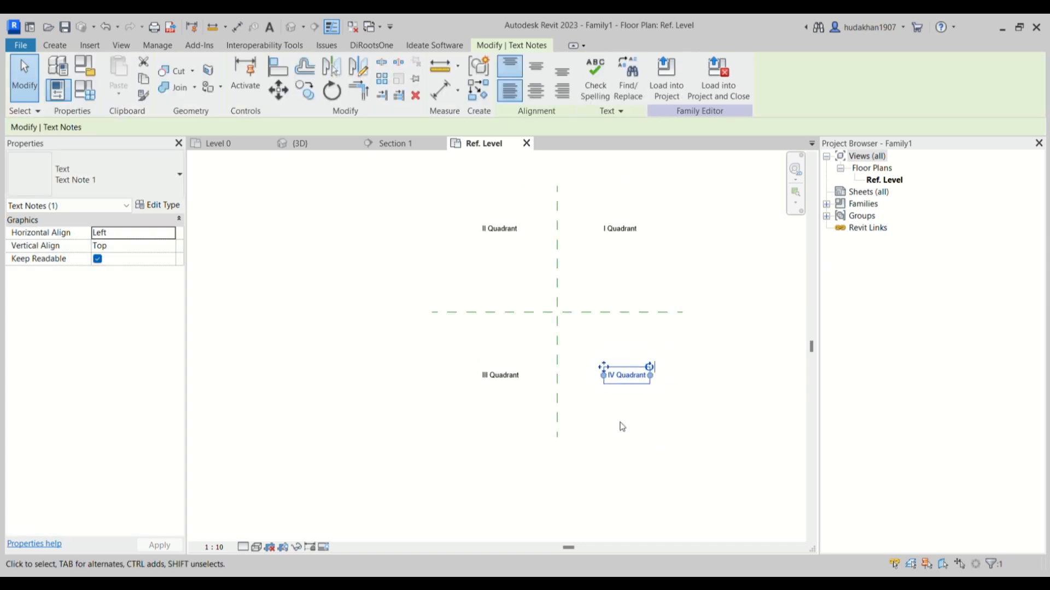
scroll(553, 323, "up", 3)
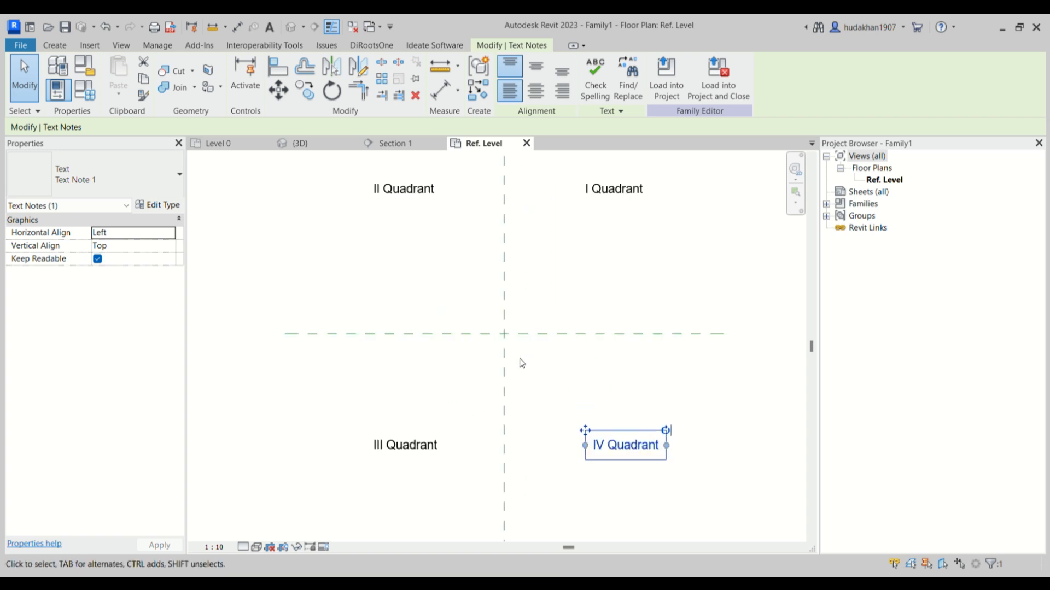
key("Escape")
scroll(517, 375, "up", 1)
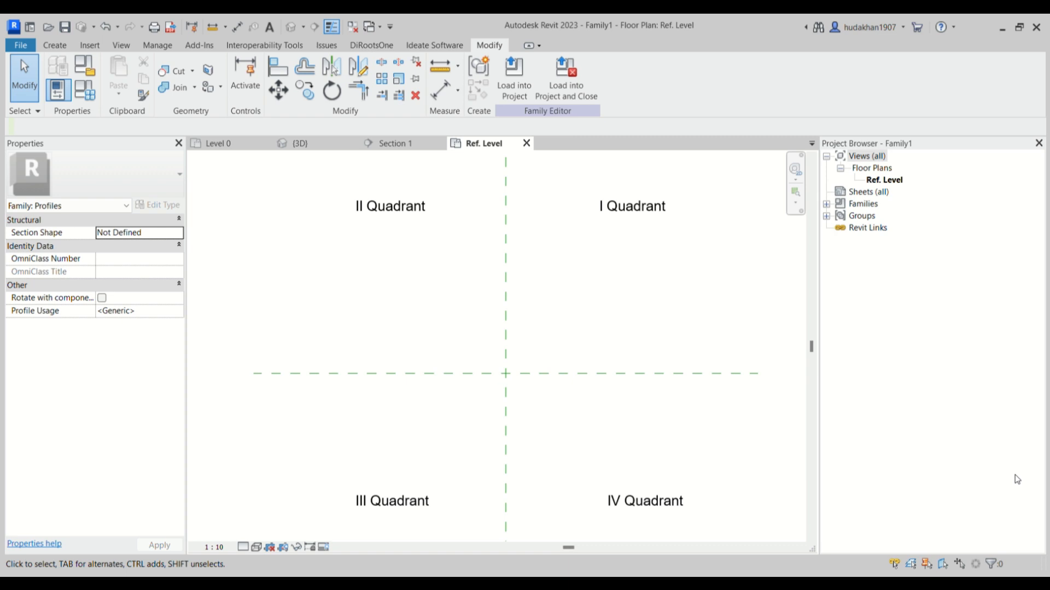
Draw a rectangle about 93 wide and 189 high in the first quadrant, with its lower-left corner at the reference plane intersection.
left_click(67, 45)
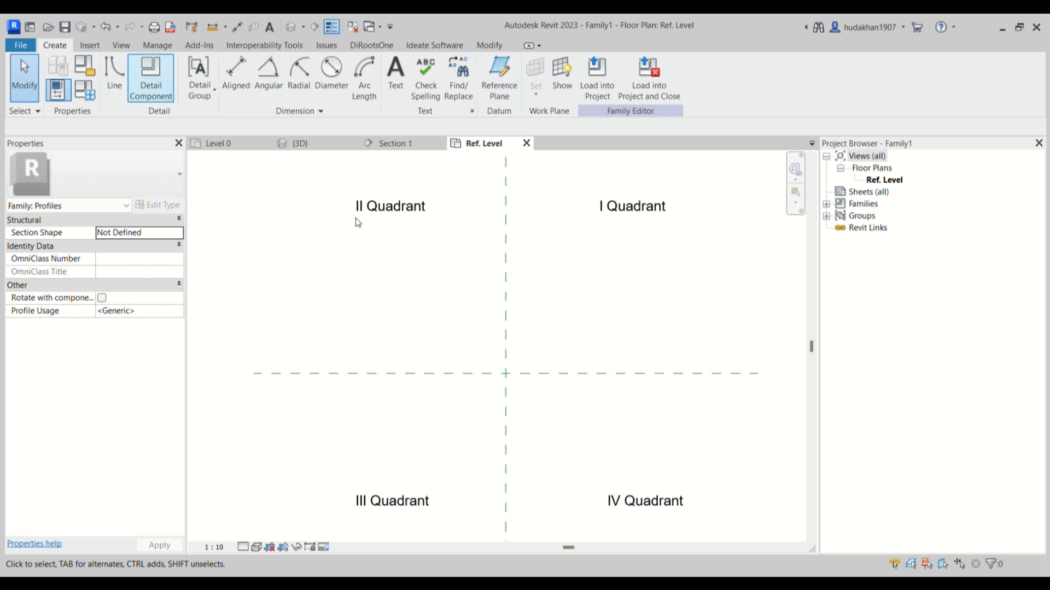
key("l")
key("i")
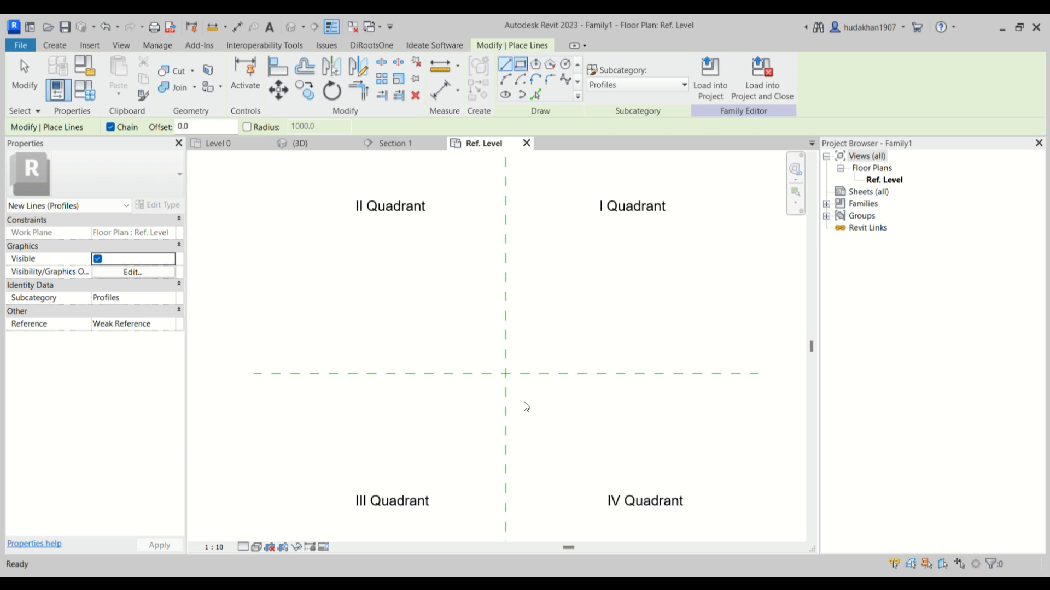
left_click(505, 294)
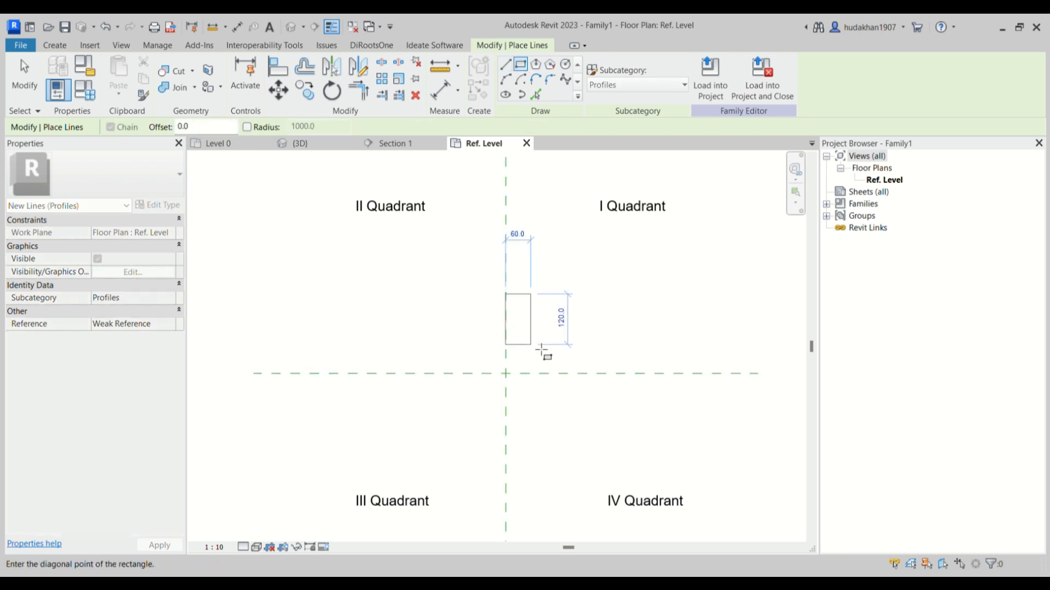
left_click(544, 373)
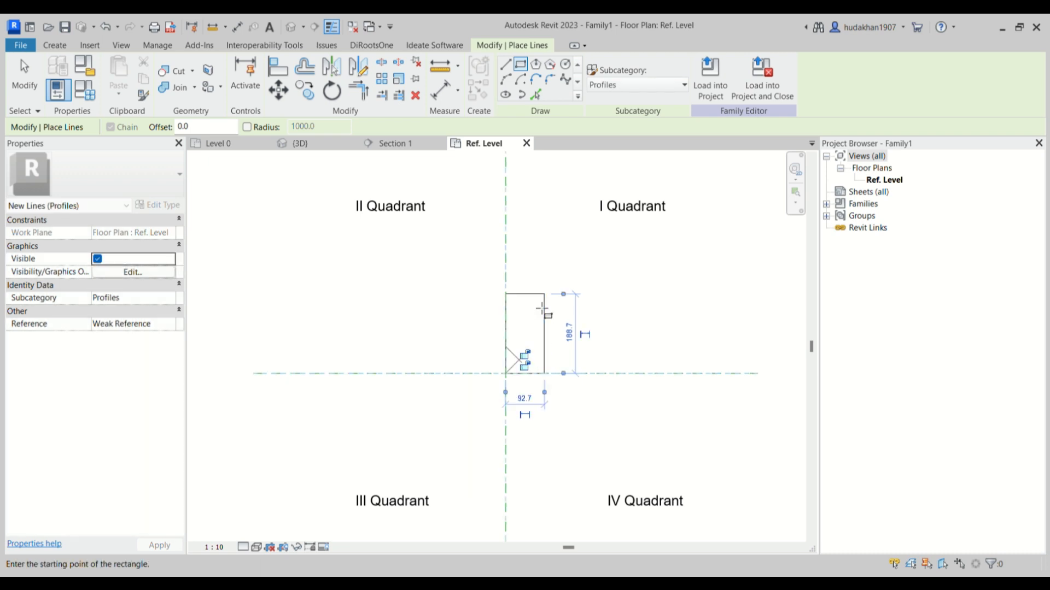
key("Escape")
key("Escape")
Set the rectangle's width to 10 by moving its right edge.
left_click(544, 352)
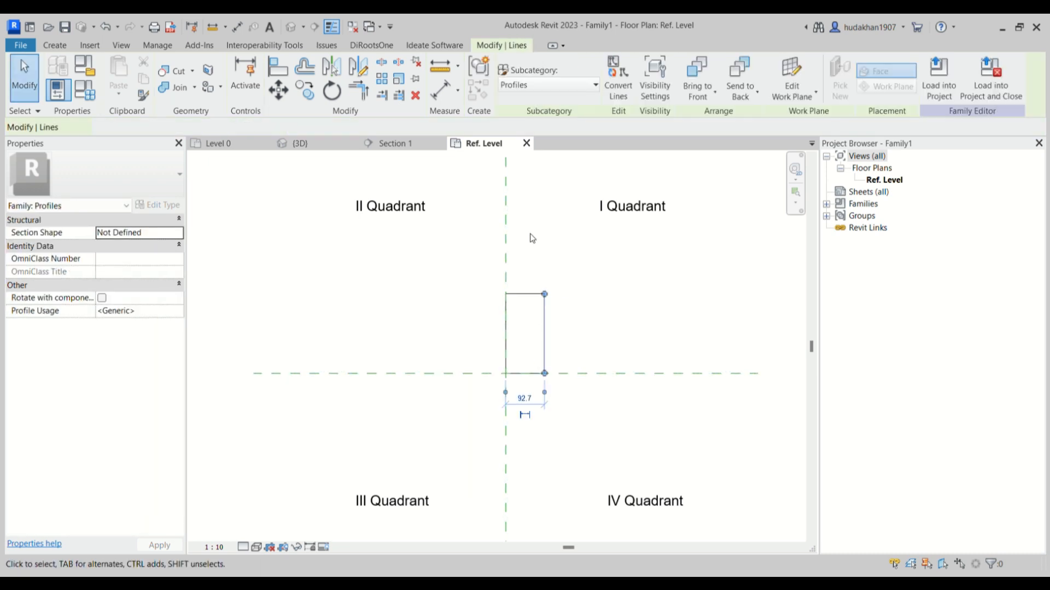
left_click(525, 398)
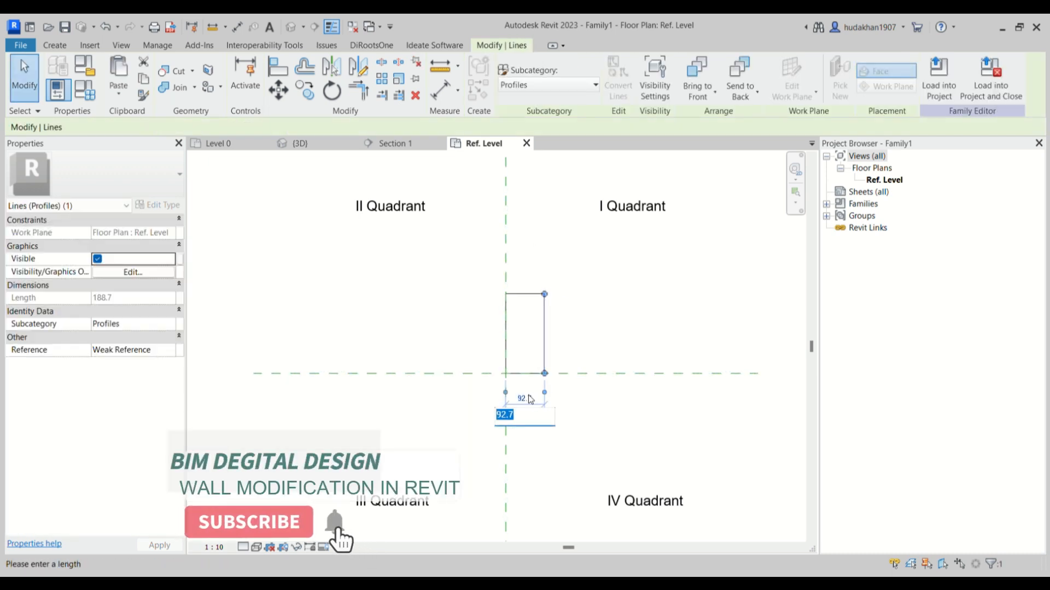
type("10")
key("Return")
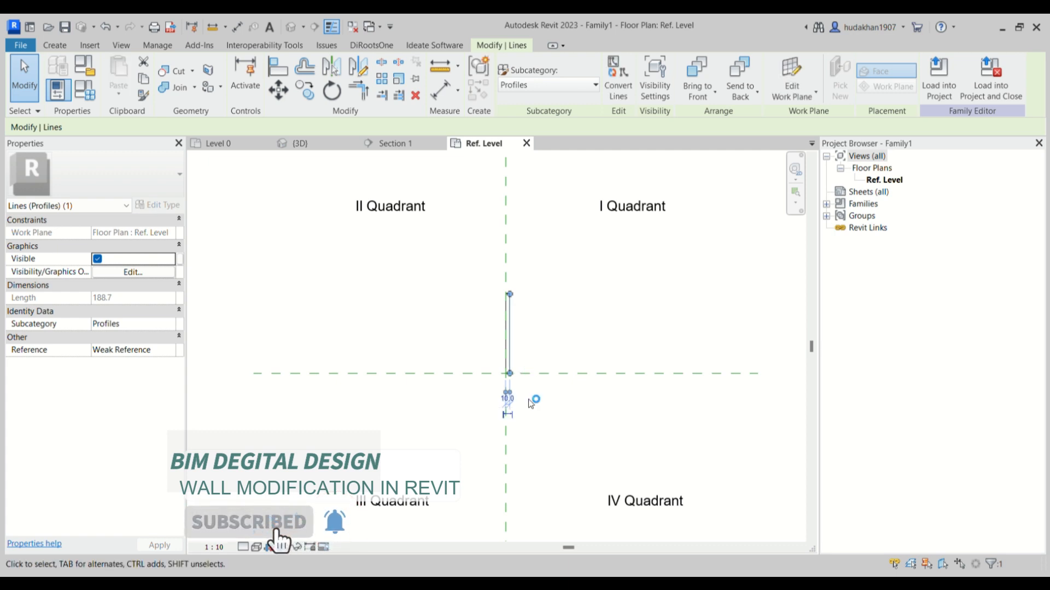
scroll(513, 352, "up", 3)
key("Escape")
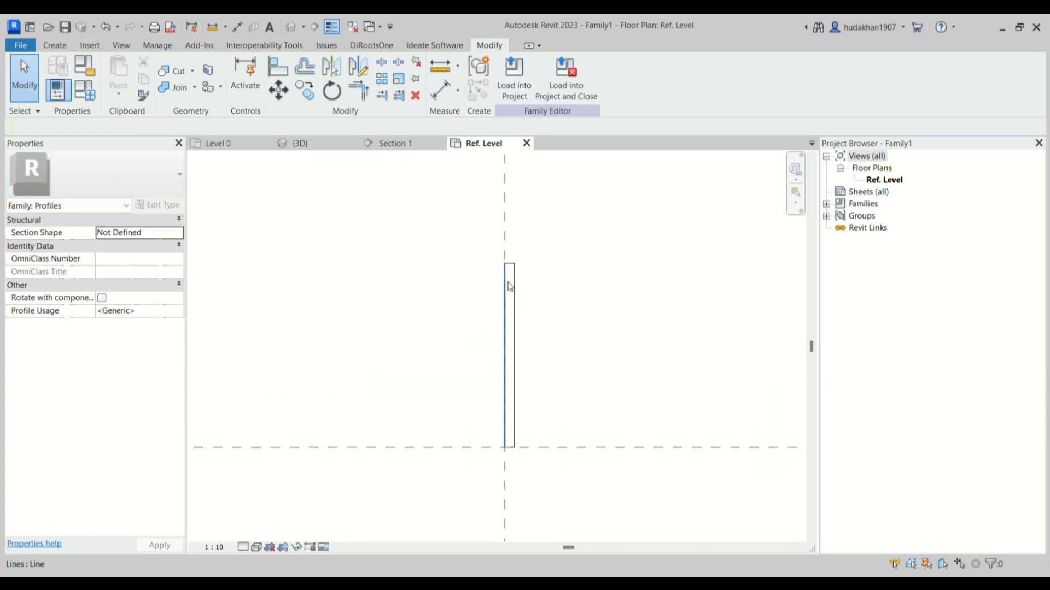
Set the rectangle's height to 150 by moving its top edge.
scroll(510, 268, "up", 1)
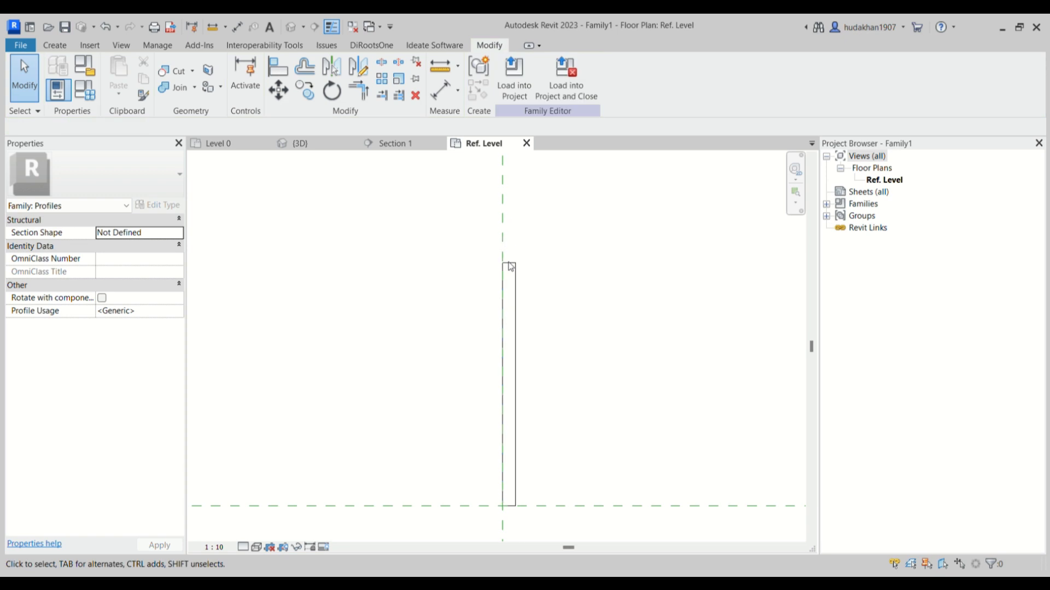
left_click(509, 263)
scroll(509, 267, "down", 1)
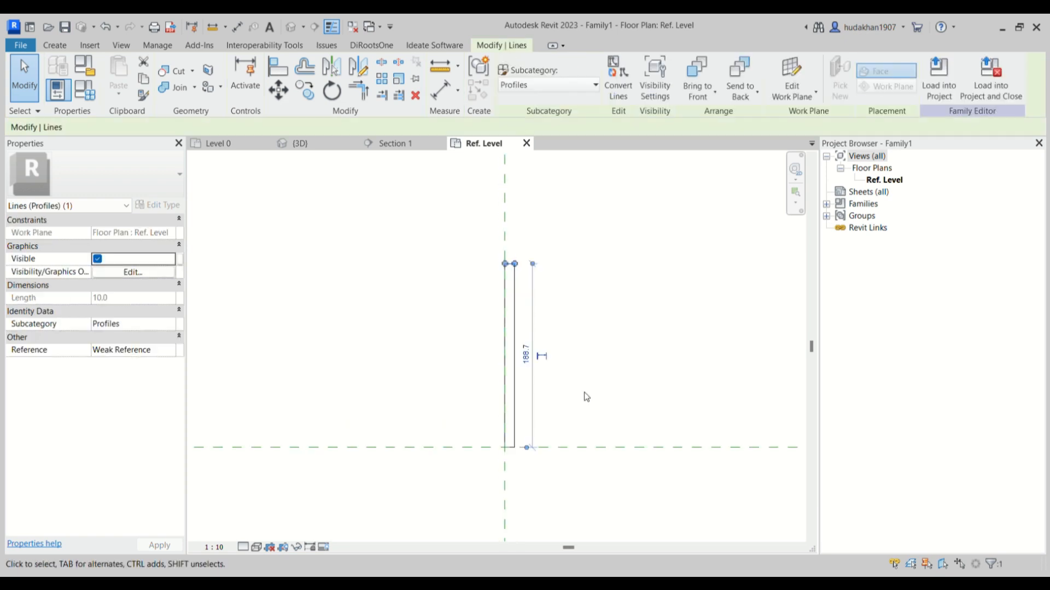
left_click(526, 356)
type("150")
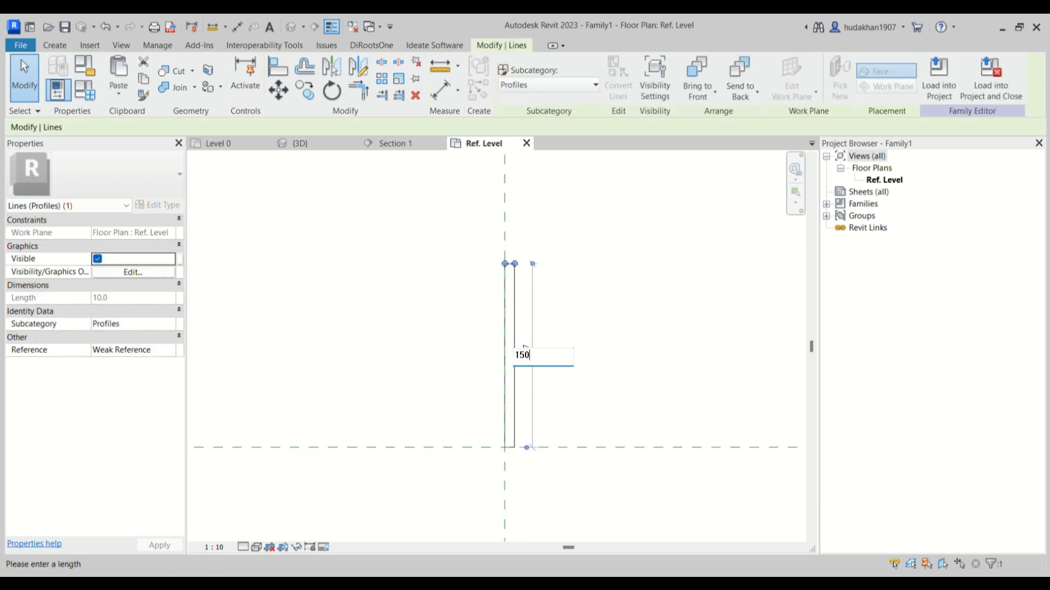
key("Return")
left_click(554, 470)
middle_click_drag(527, 476, 510, 464)
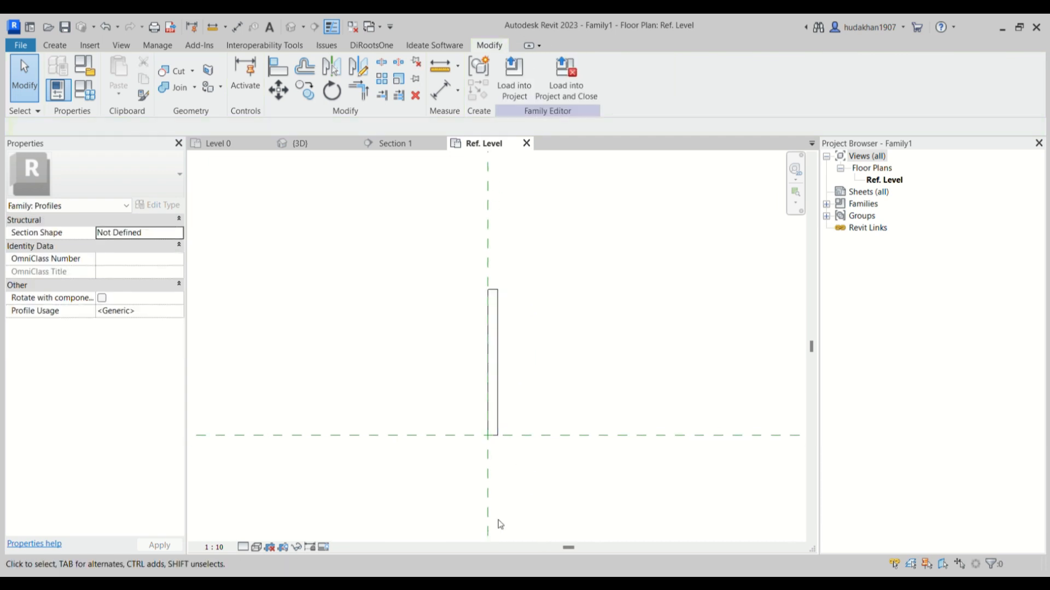
Align the rectangle's left edge with the vertical reference plane and its bottom edge with the horizontal one to bring up their alignment locks.
scroll(452, 230, "down", 3)
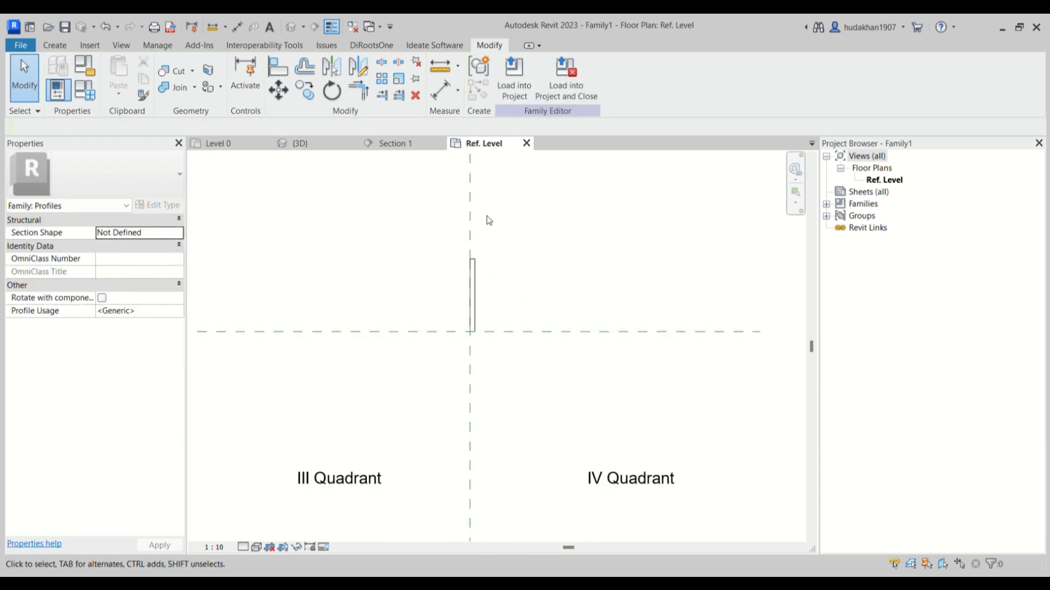
scroll(470, 273, "up", 2)
left_click(475, 289)
scroll(475, 290, "up", 2)
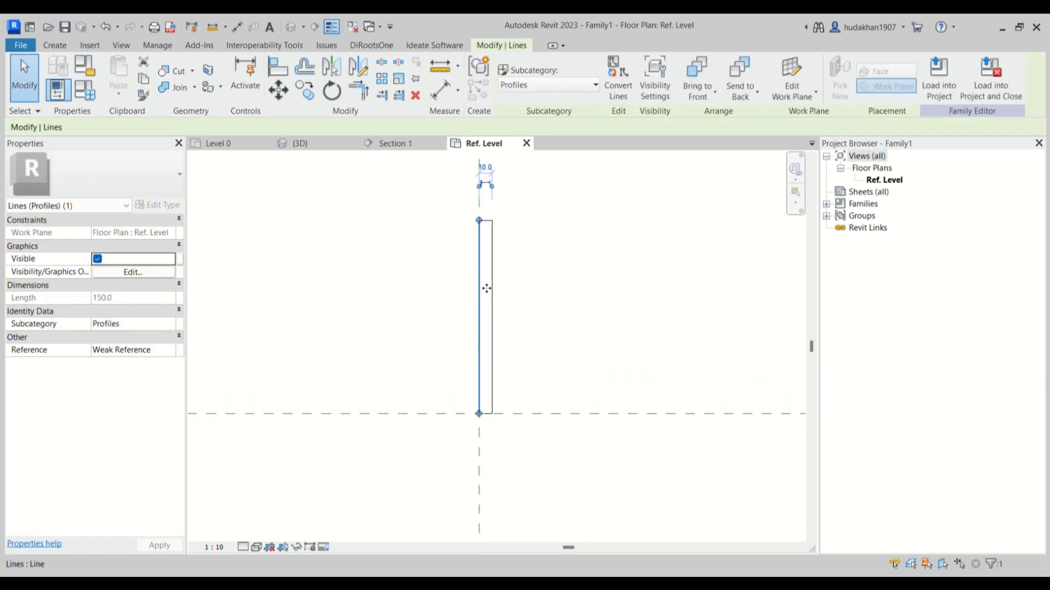
left_click_drag(496, 289, 484, 300)
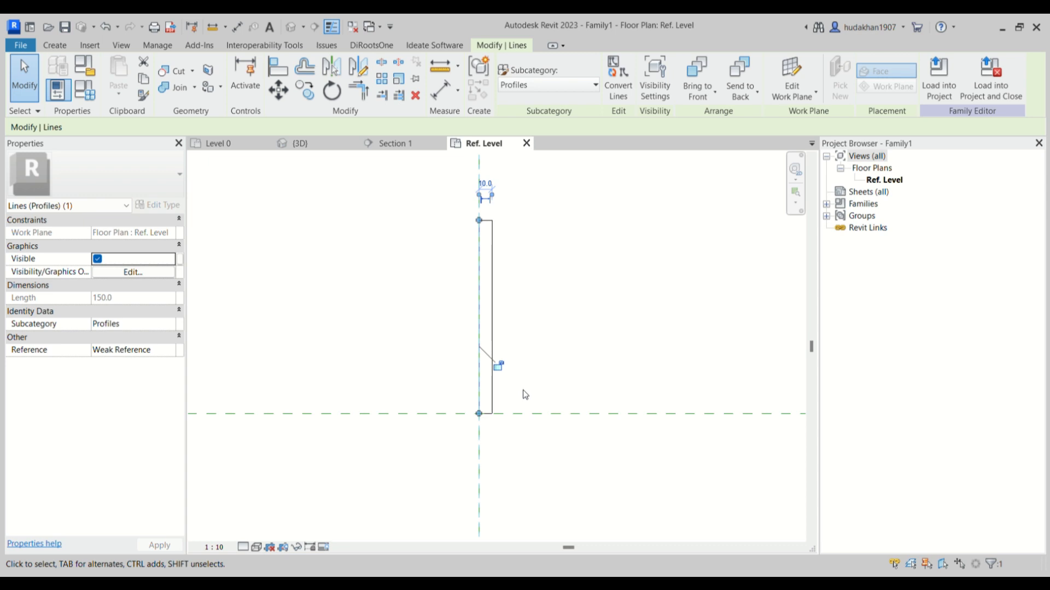
scroll(494, 382, "up", 2)
left_click(485, 429)
middle_click_drag(483, 424, 444, 237)
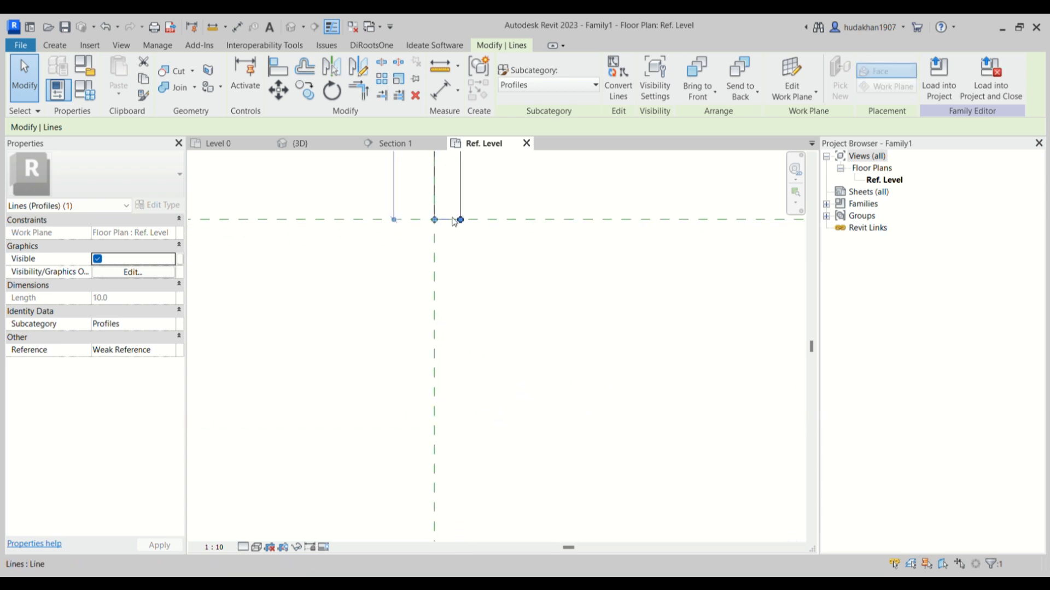
mouse_move(451, 220)
left_mouse_down()
mouse_move(450, 195)
mouse_move(451, 219)
left_mouse_up()
scroll(461, 254, "down", 4)
middle_click_drag(480, 249, 480, 368)
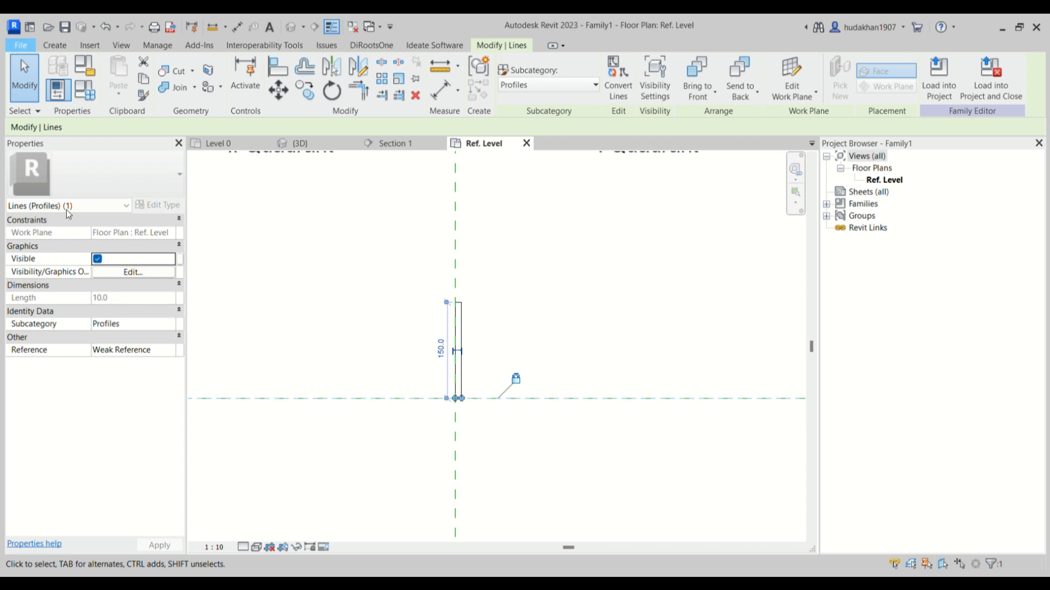
Save the profile family as Skirting and clear the line selection.
key("Escape")
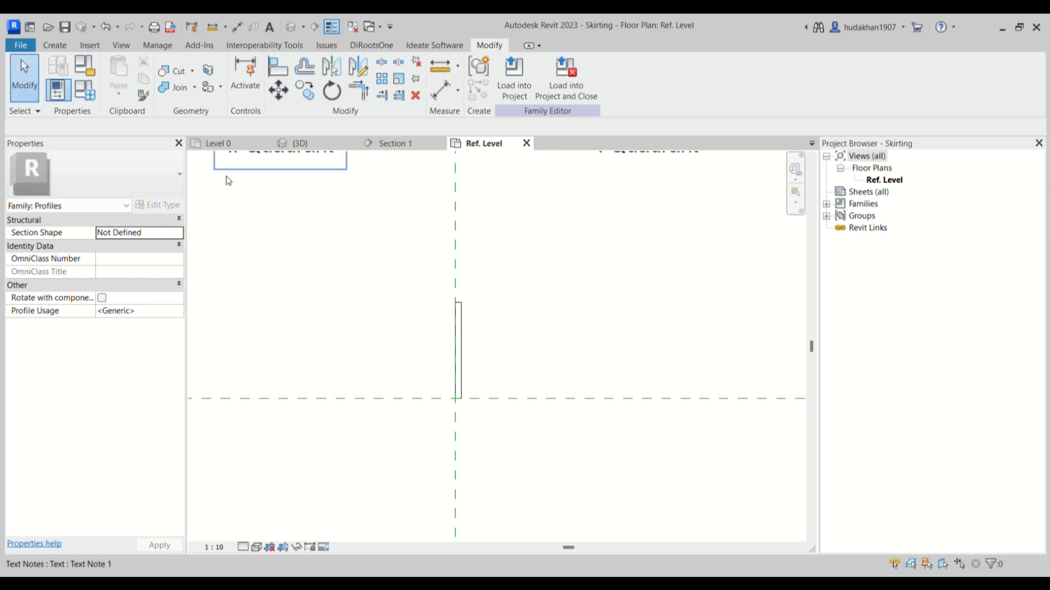
left_click(32, 79)
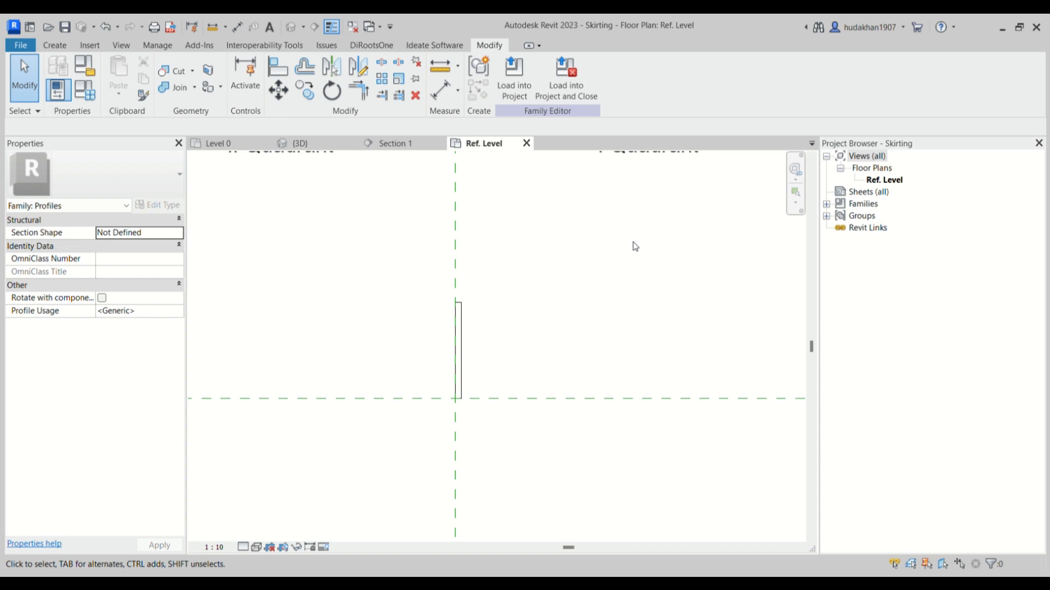
Add an aligned dimension for the skirting rectangle's height between its bottom and top edges, placed beside the profile.
scroll(437, 367, "up", 2)
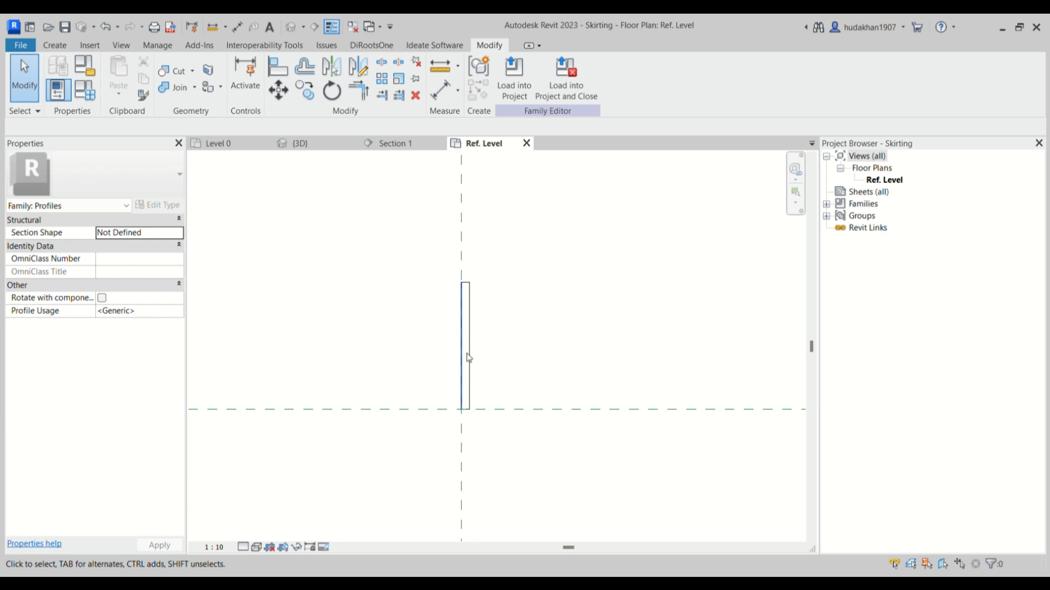
key("d")
key("i")
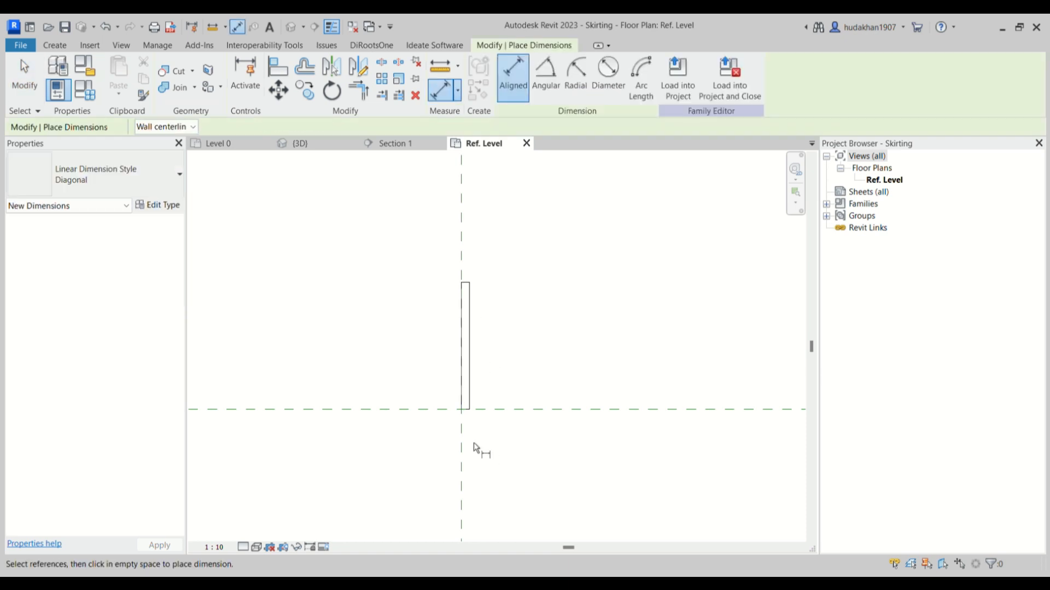
scroll(464, 417, "up", 4)
left_click(465, 406)
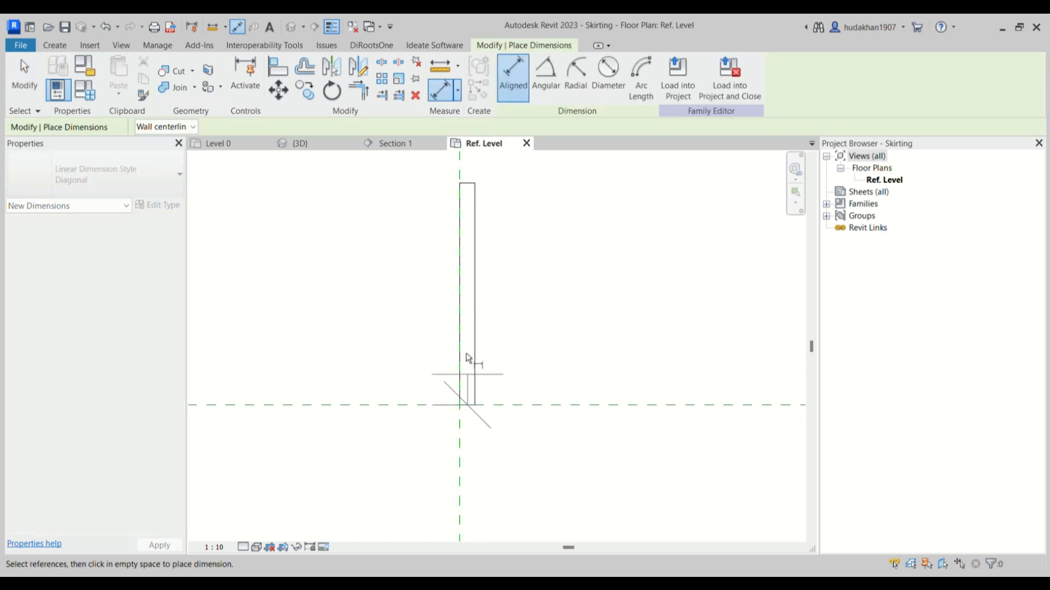
left_click(467, 186)
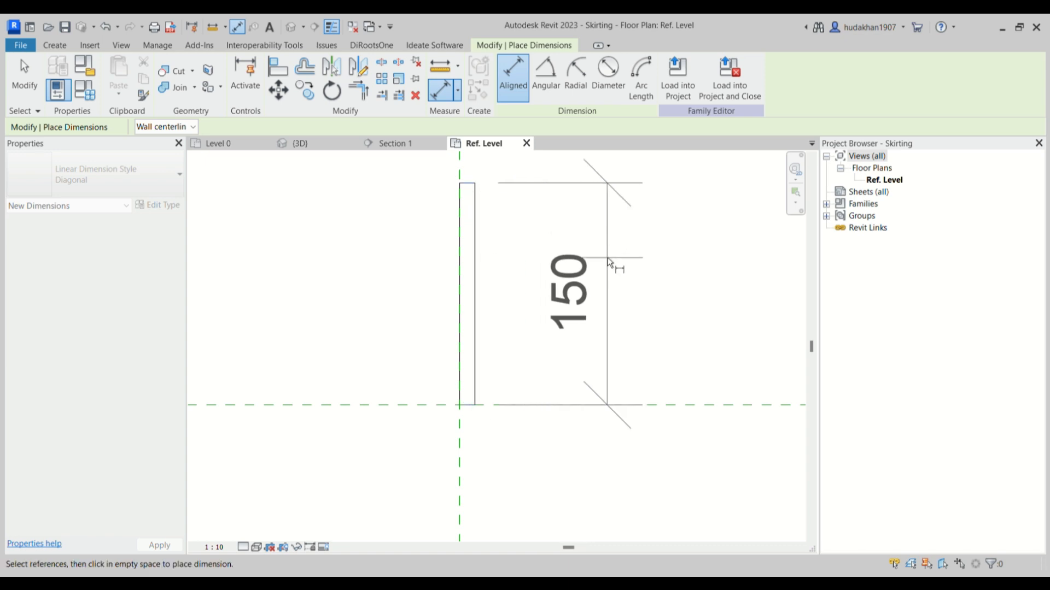
left_click(610, 262)
key("Escape")
key("Escape")
Label the rectangle's height dimension with a new parameter named Sirting Height.
left_click(610, 362)
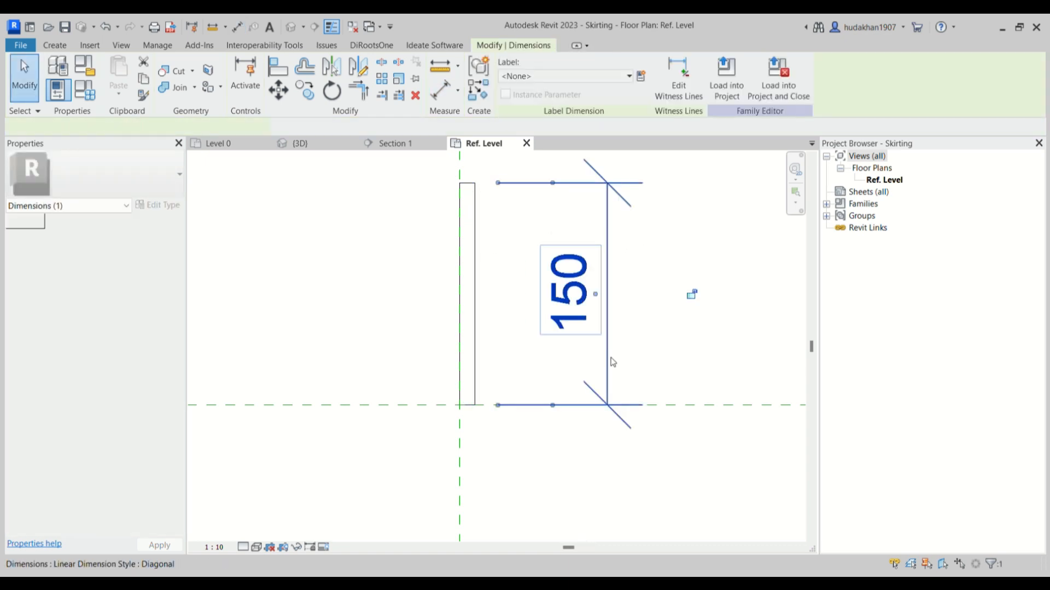
middle_click_drag(691, 294, 675, 300)
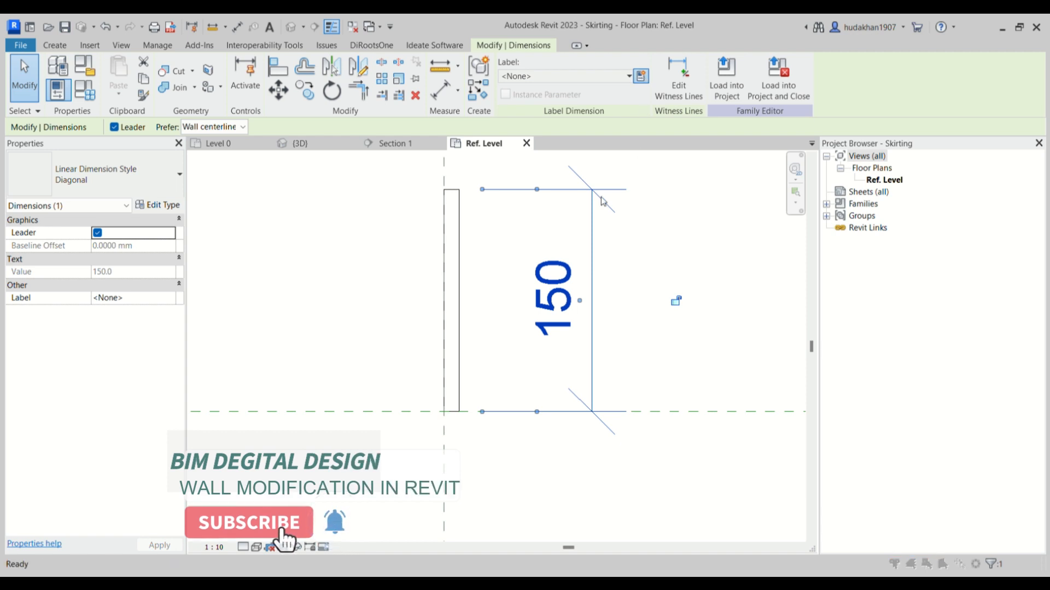
left_click(641, 77)
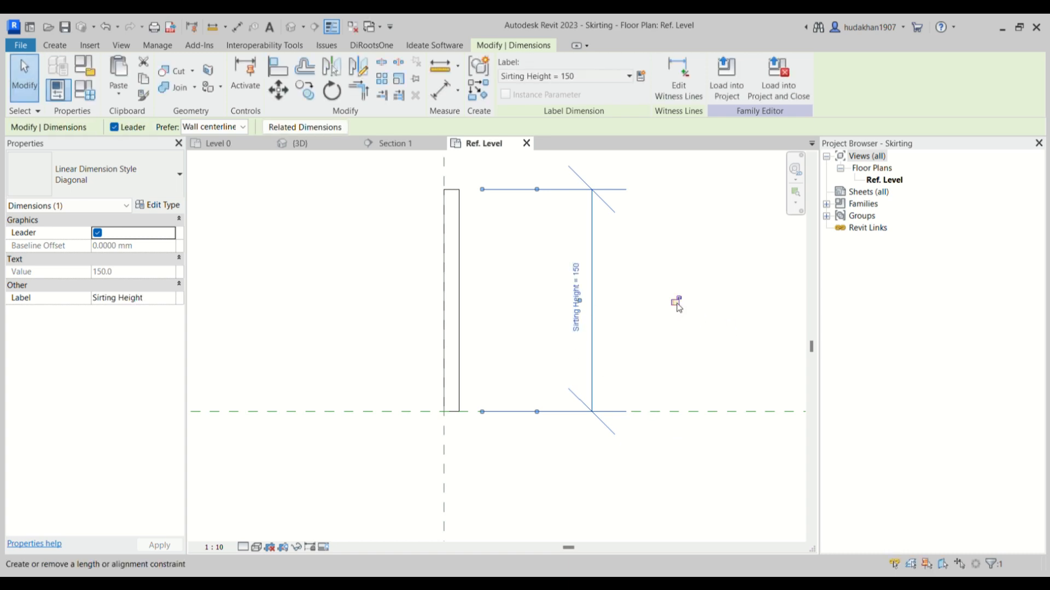
left_click(656, 356)
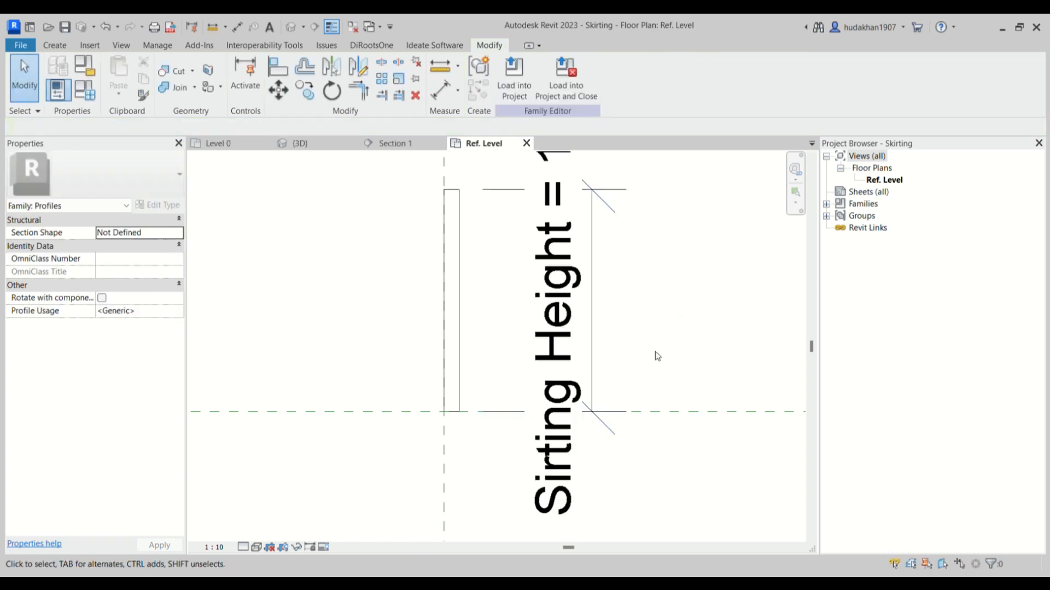
In the family types, rename the height parameter to Skirting Height and set its value to 200.
scroll(567, 387, "down", 2)
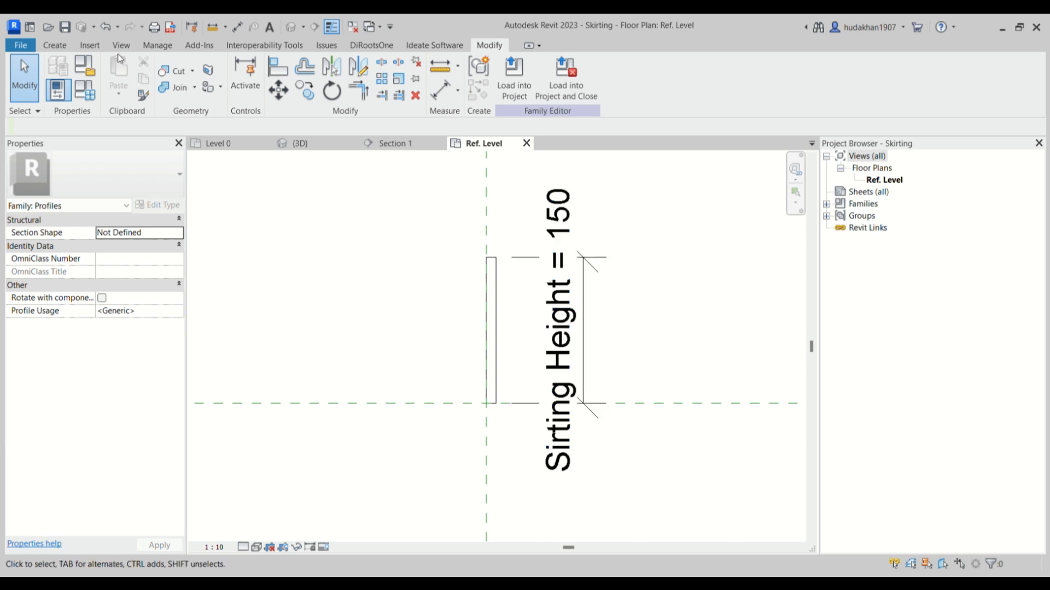
left_click(83, 97)
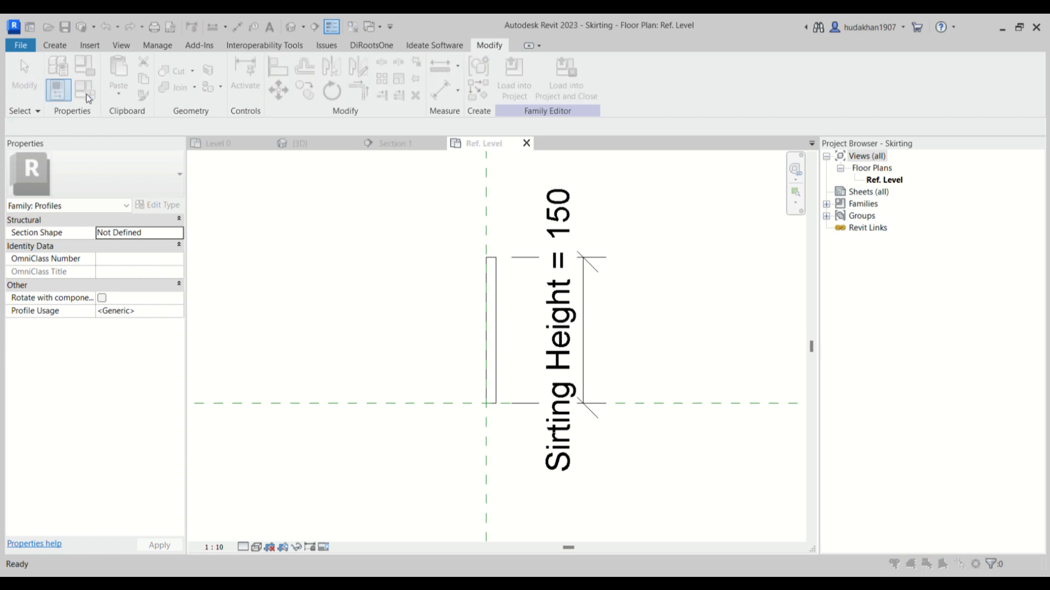
left_click(623, 220)
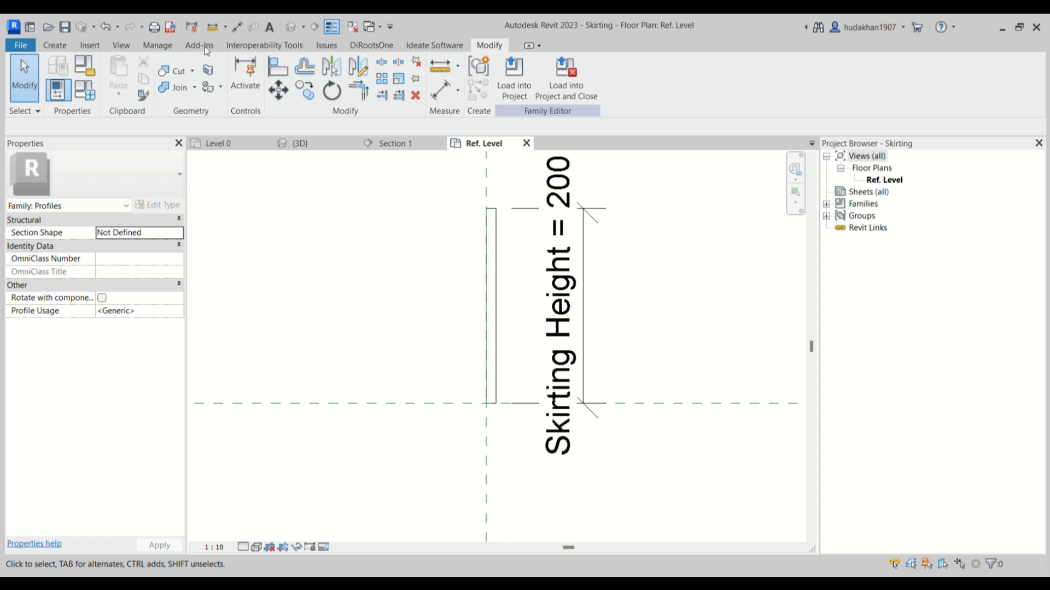
Rename the profile's Skirting Height parameter to Skirting Ht and set its value to 150.
scroll(552, 425, "down", 1)
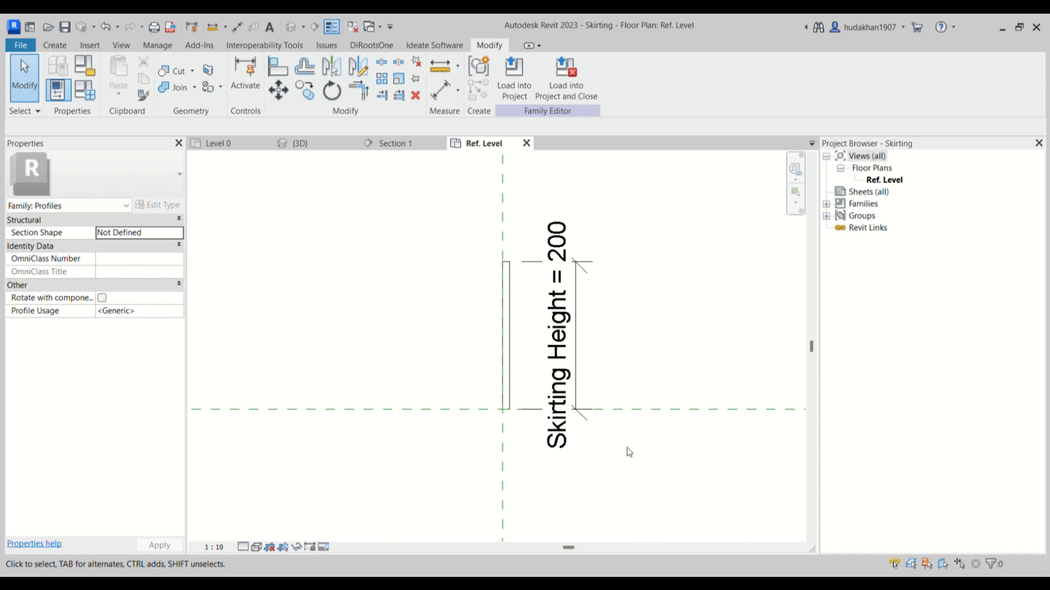
left_click(576, 349)
left_click(621, 398)
mouse_move(597, 468)
middle_mouse_down()
mouse_move(607, 490)
mouse_move(599, 482)
middle_mouse_up()
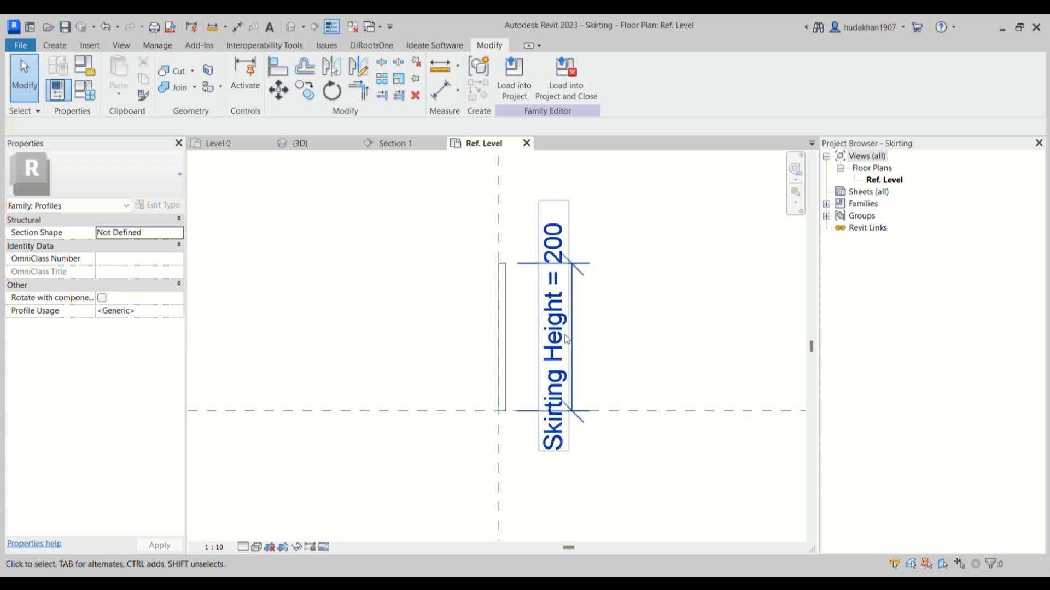
left_click(83, 92)
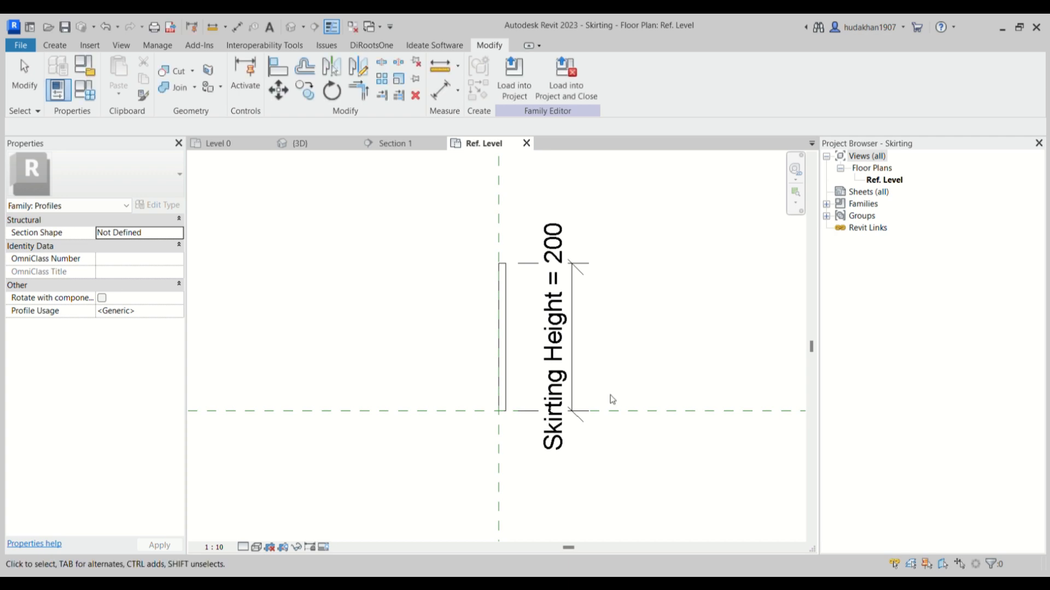
left_click(580, 338)
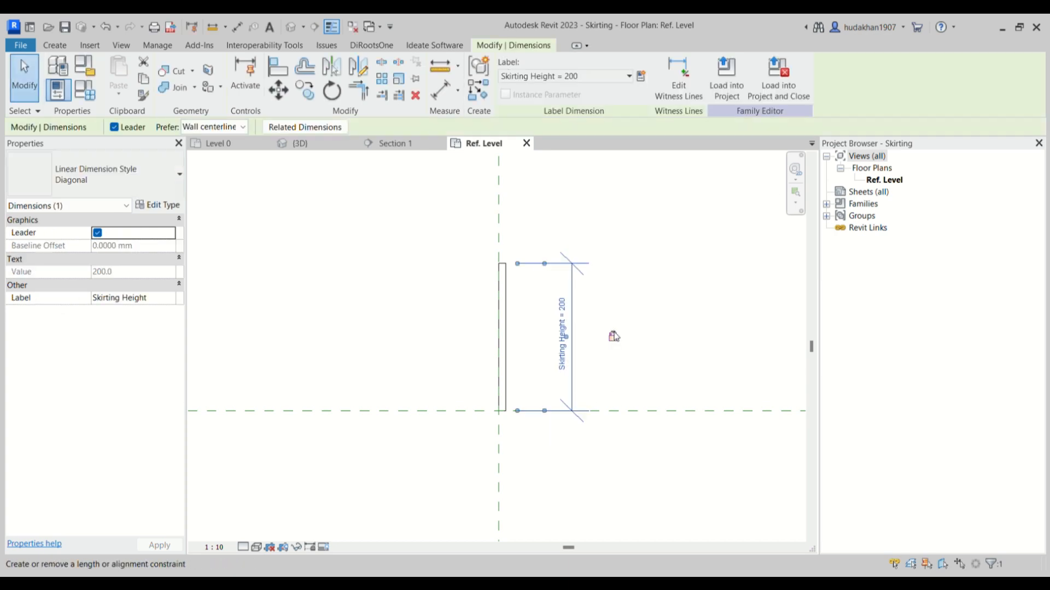
left_click(81, 96)
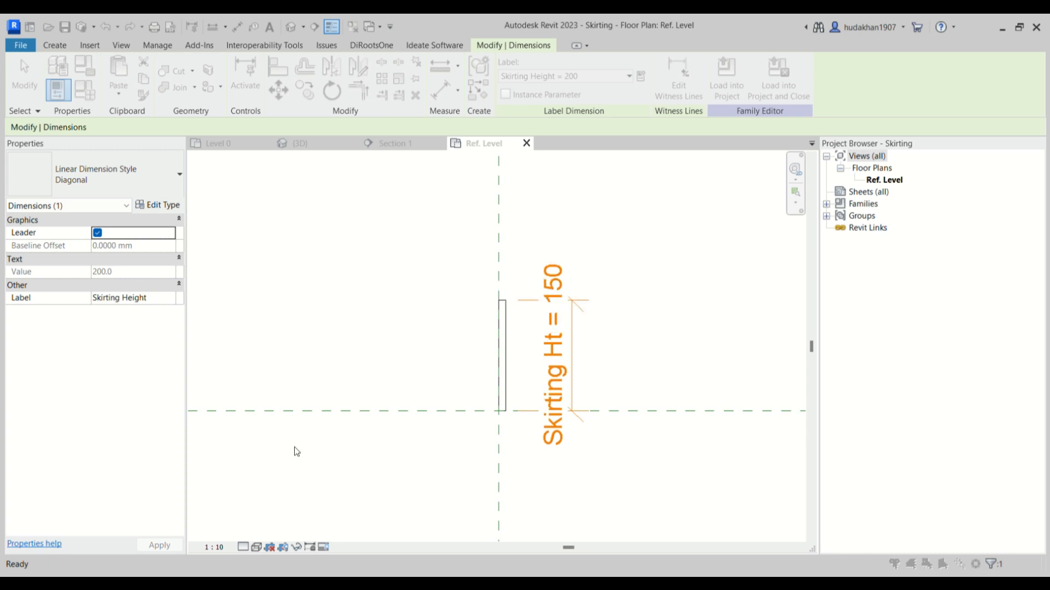
key("Escape")
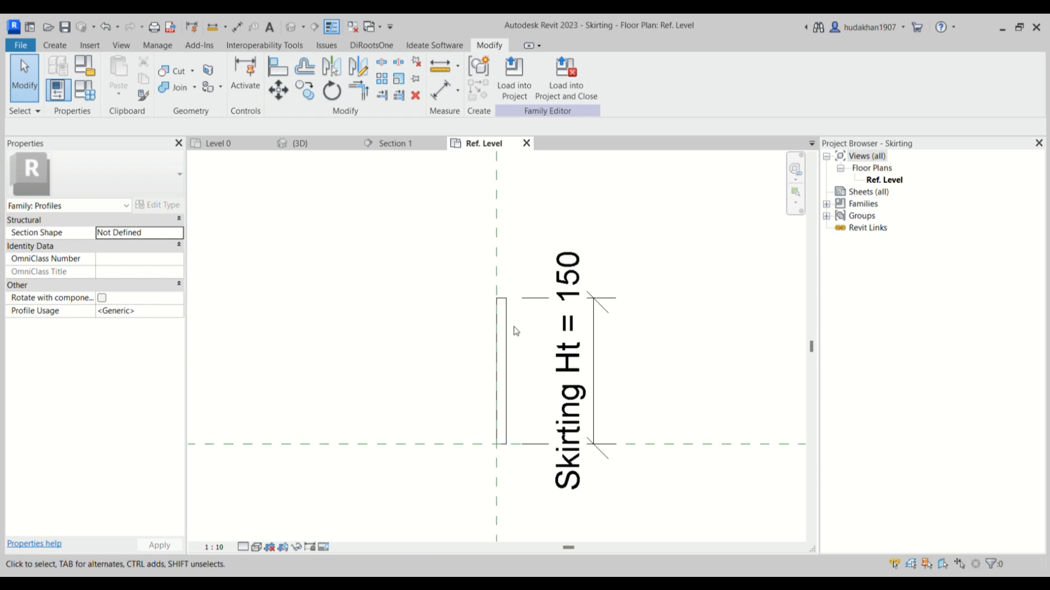
scroll(516, 323, "up", 2)
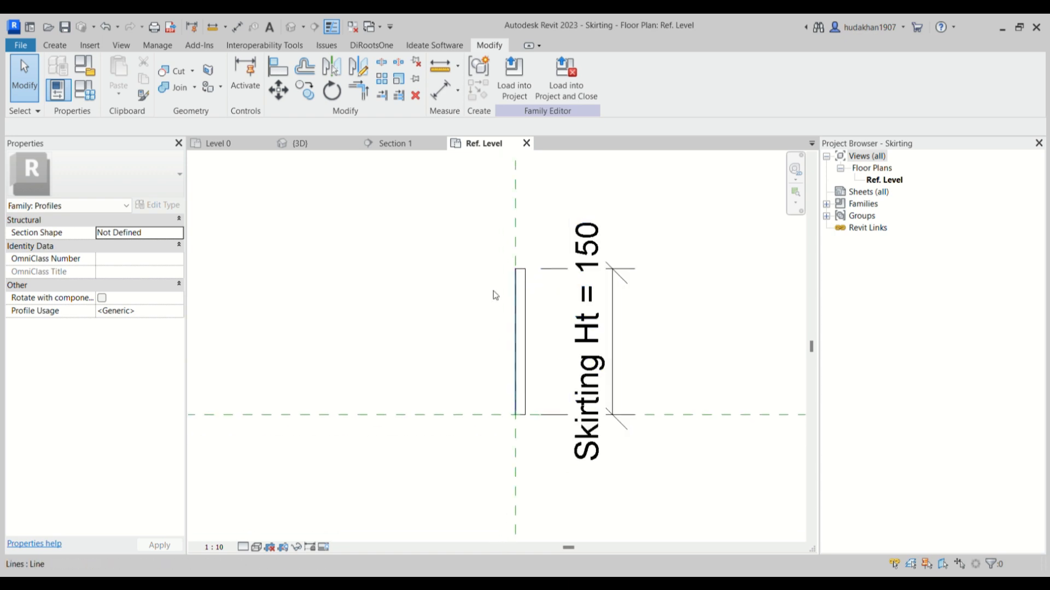
Add an aligned dimension across the thickness of the skirting profile above its upper edge and lock it.
key("i")
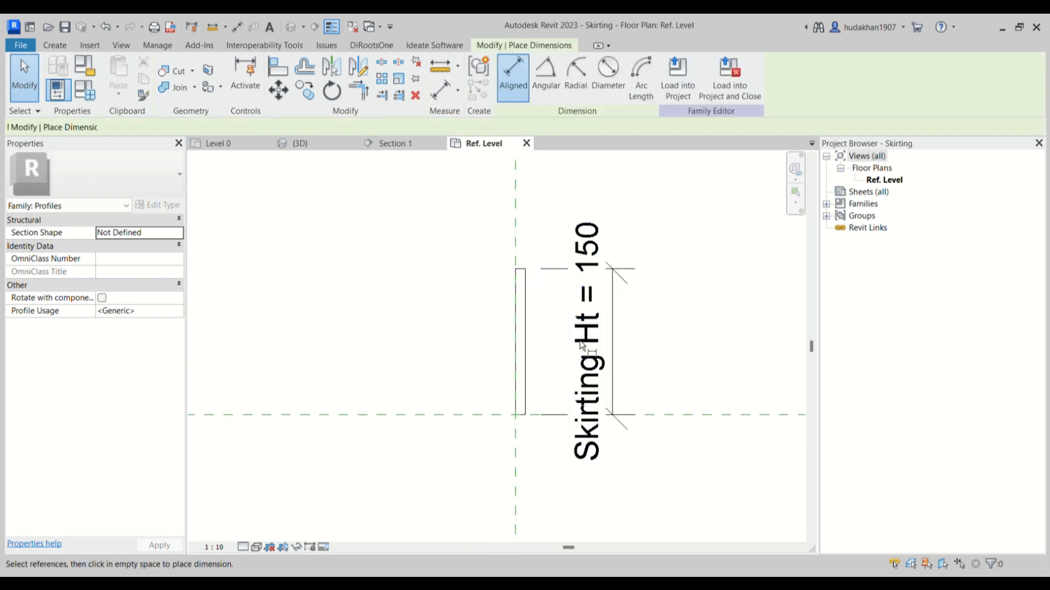
left_click(516, 287)
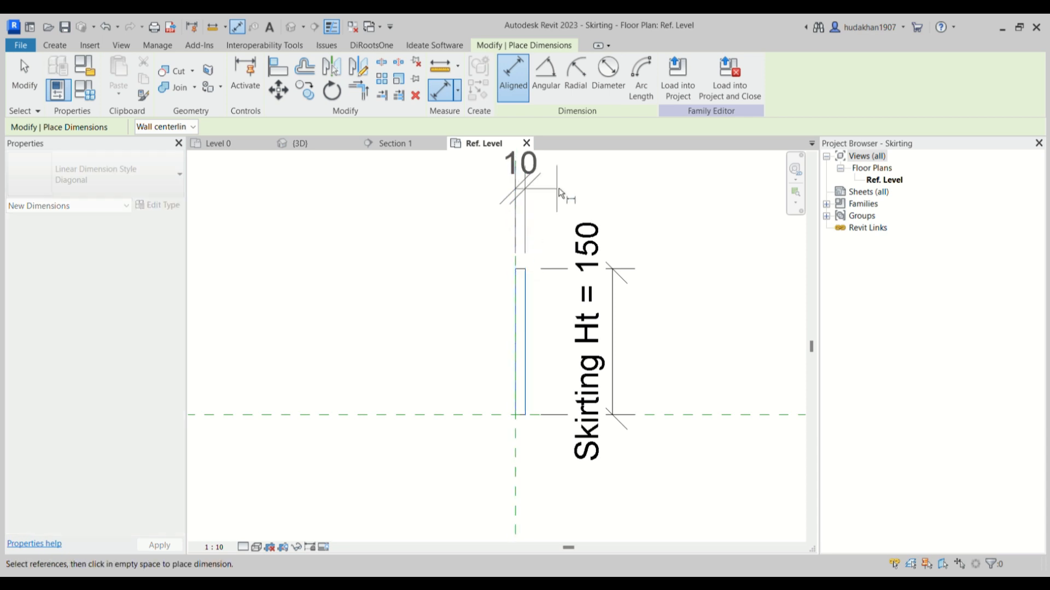
left_click(601, 179)
middle_click_drag(609, 308, 609, 398)
scroll(533, 333, "up", 1)
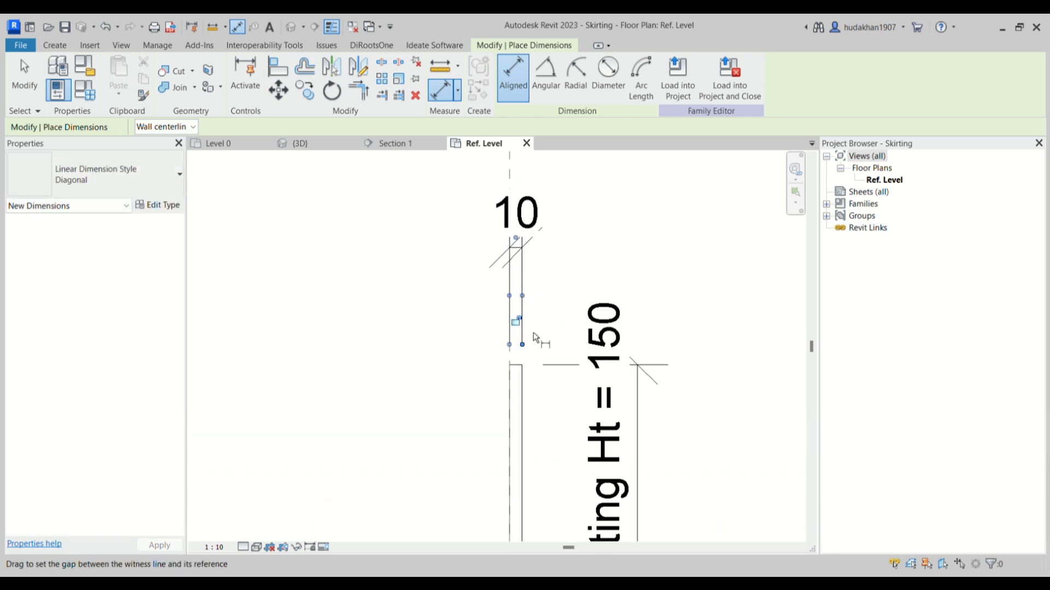
scroll(529, 257, "down", 1)
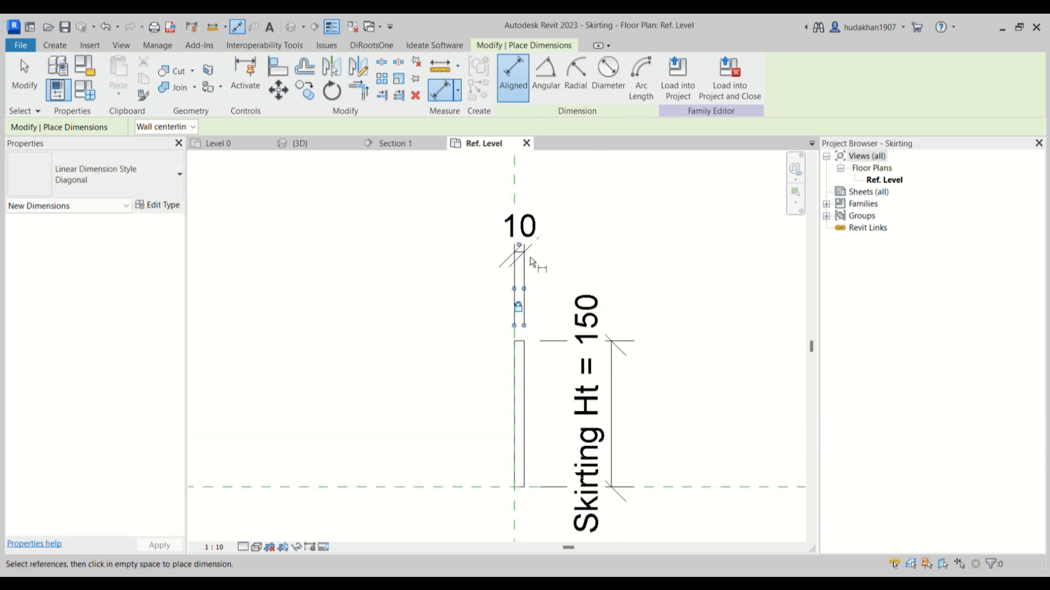
key("Escape")
key("Escape")
Test the locked thickness by moving the profile's outer vertical line sideways, and undo the move.
left_click(526, 369)
left_click_drag(527, 381, 727, 375)
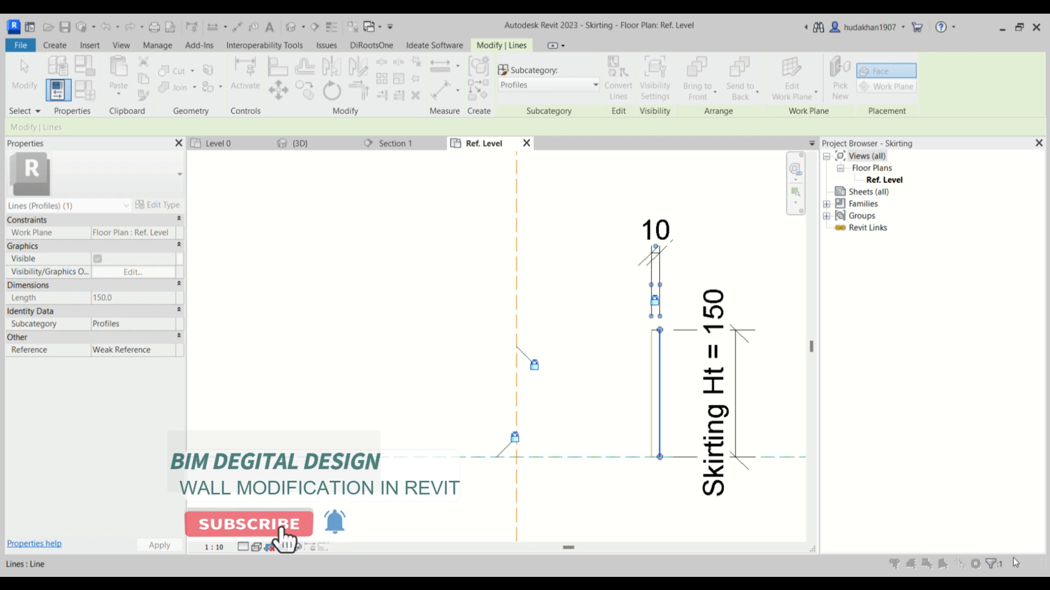
key("ctrl+z")
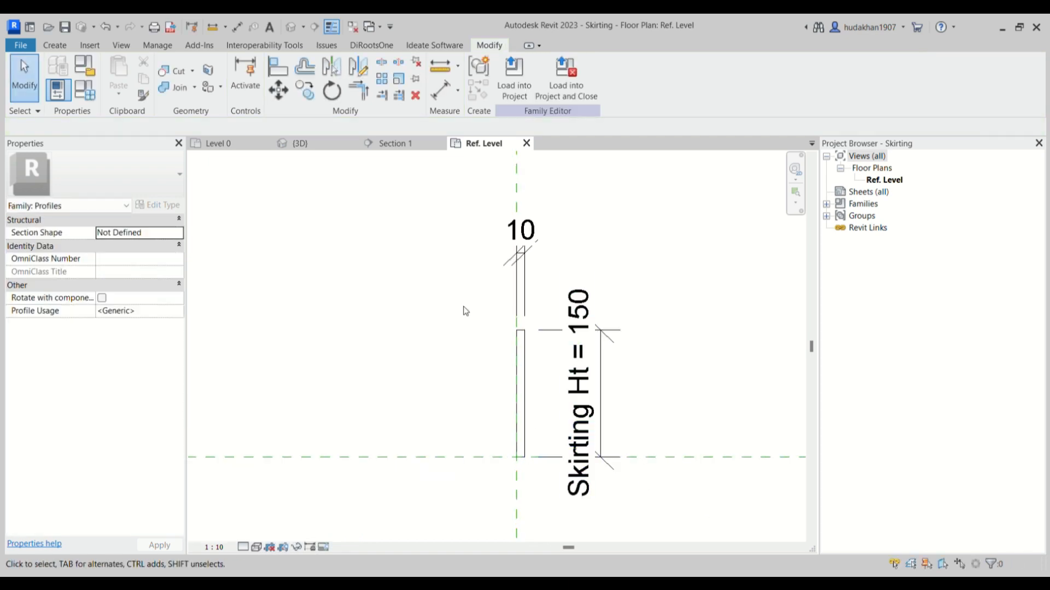
Flex the profile in the family types by applying a Skirting Ht of 200 and returning it to 150.
scroll(463, 219, "down", 2)
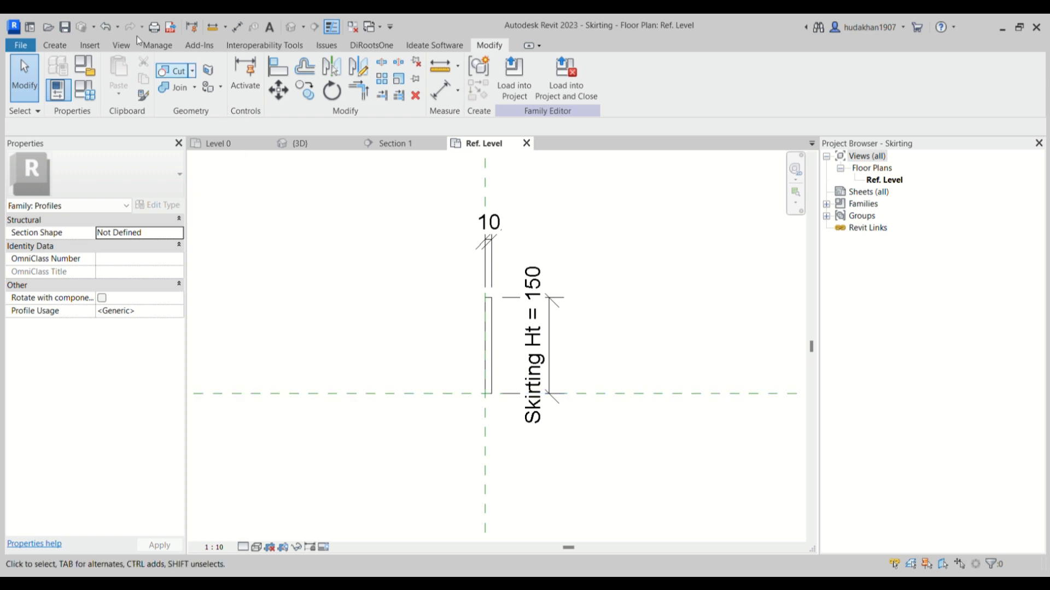
left_click(92, 97)
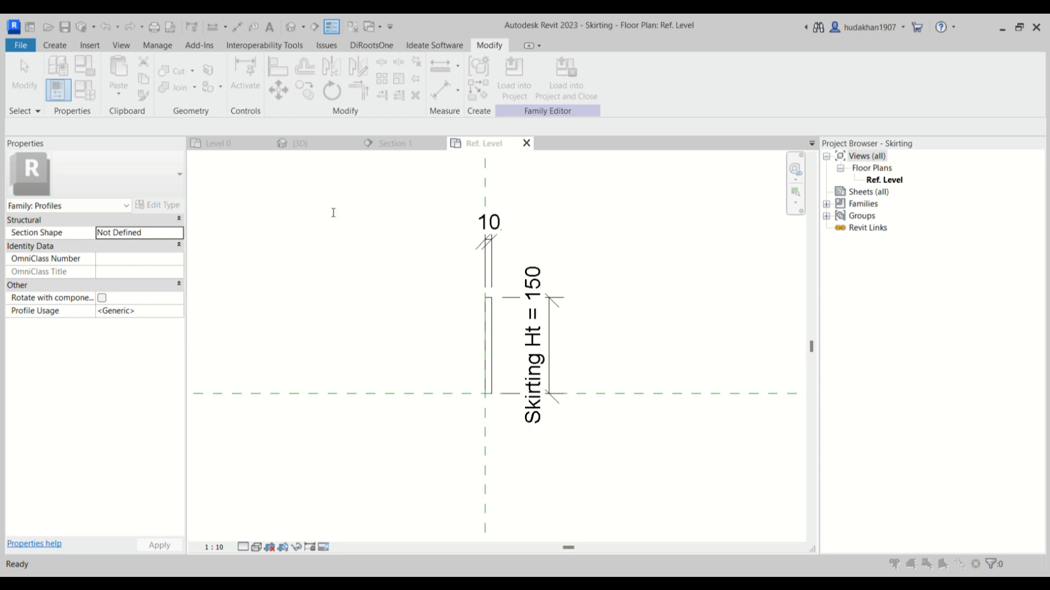
left_click(467, 449)
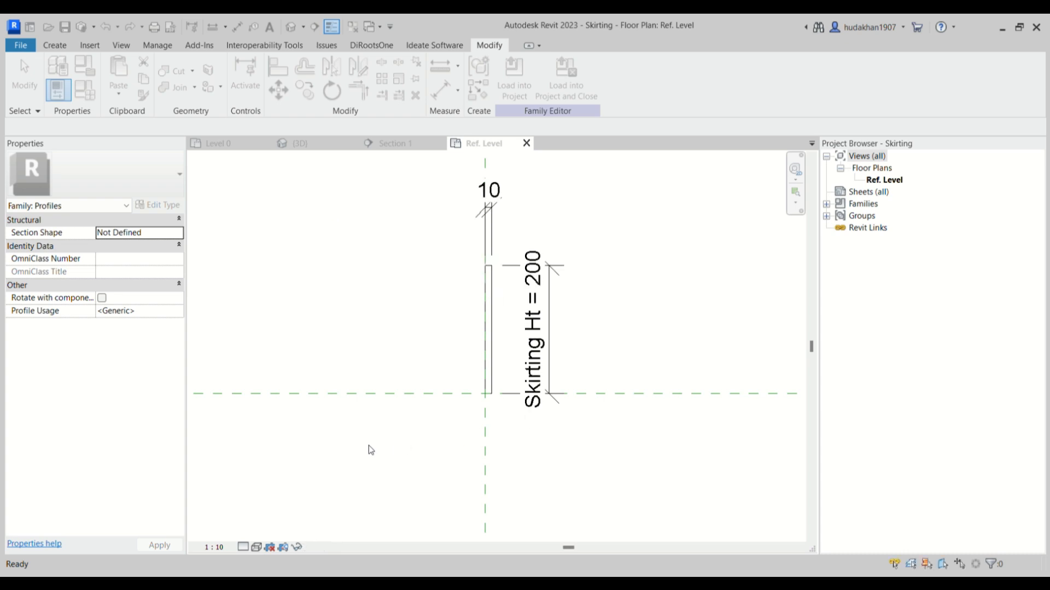
left_click(84, 91)
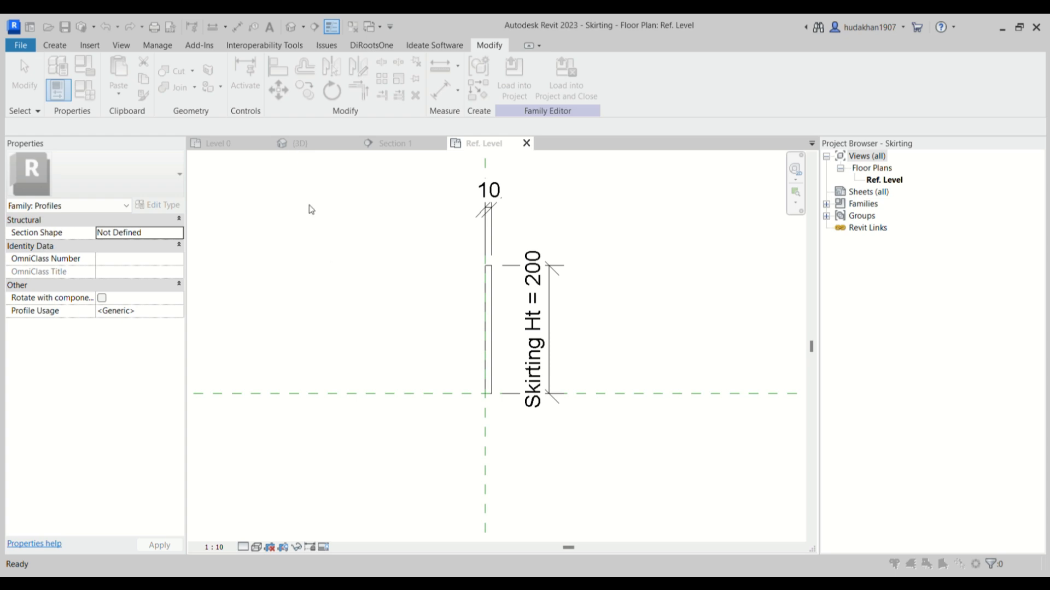
left_click(459, 455)
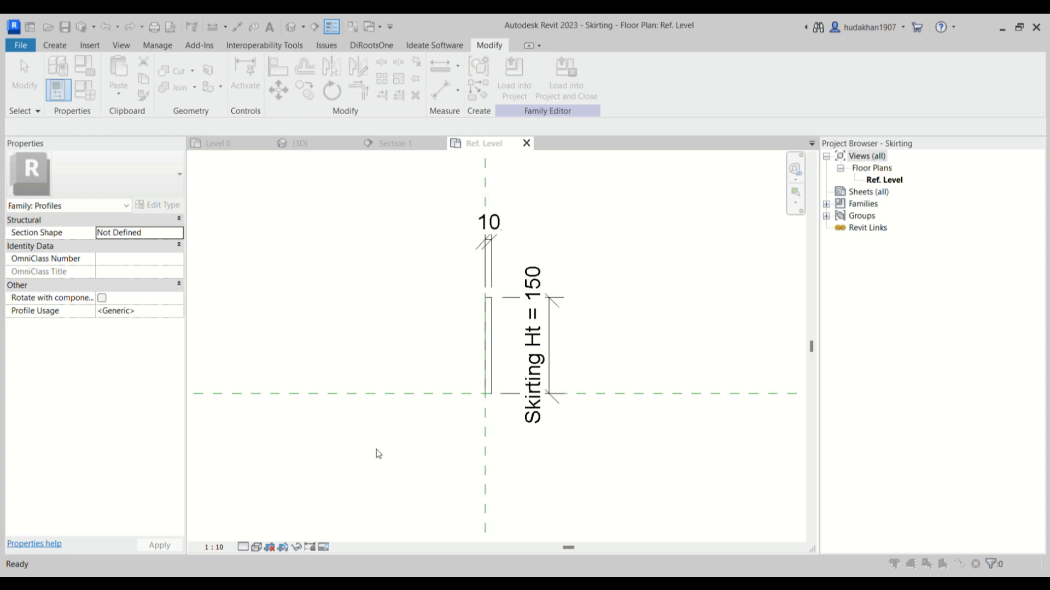
left_click(375, 456)
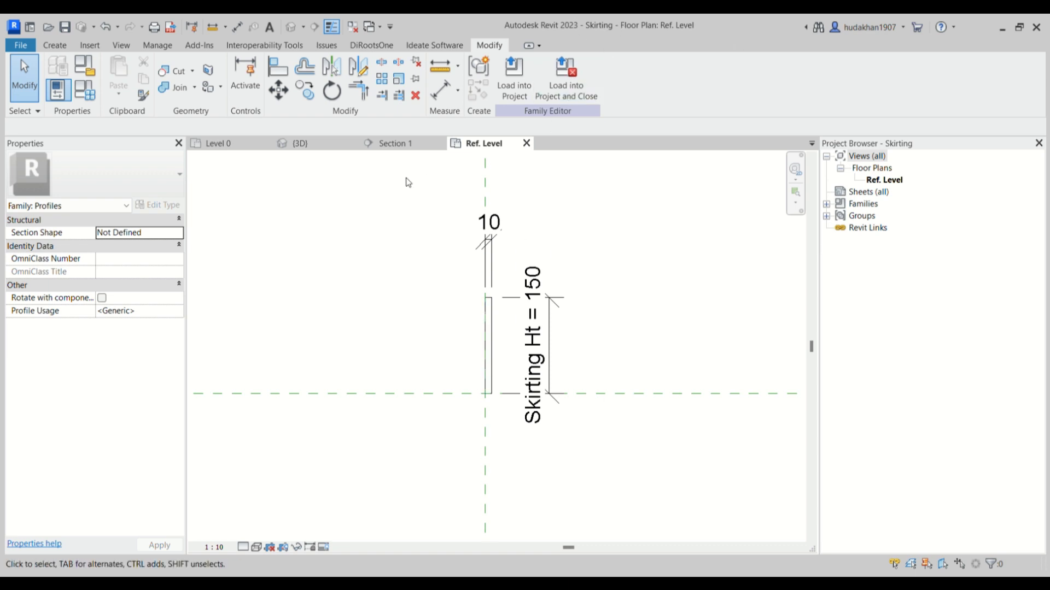
Load the skirting profile into the project and add skirting wall sweeps to both faces of the 115mm Thk Brick Wall with Finishes type.
left_click(522, 81)
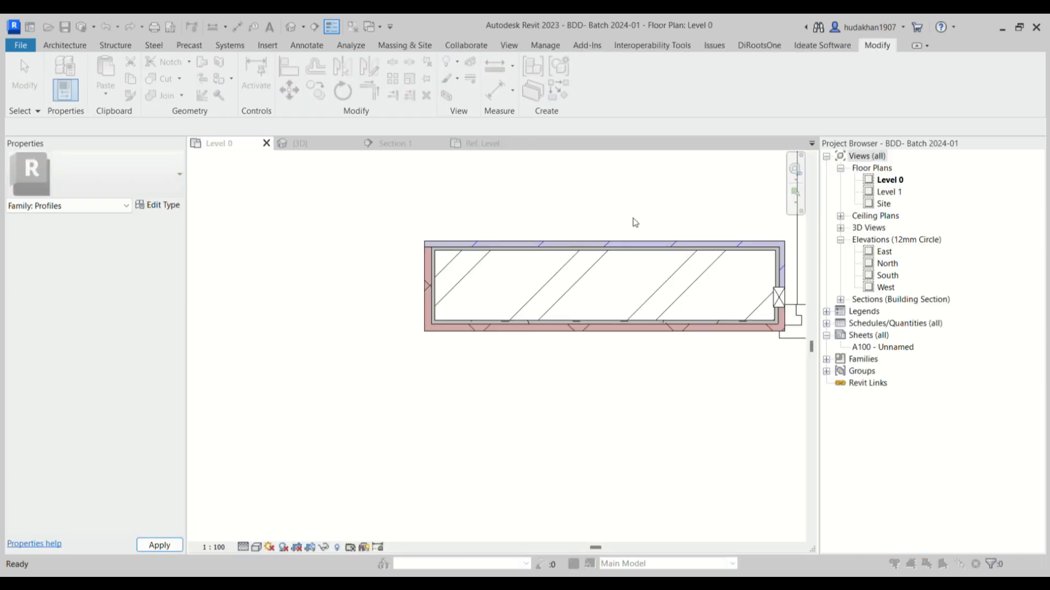
left_click(511, 276)
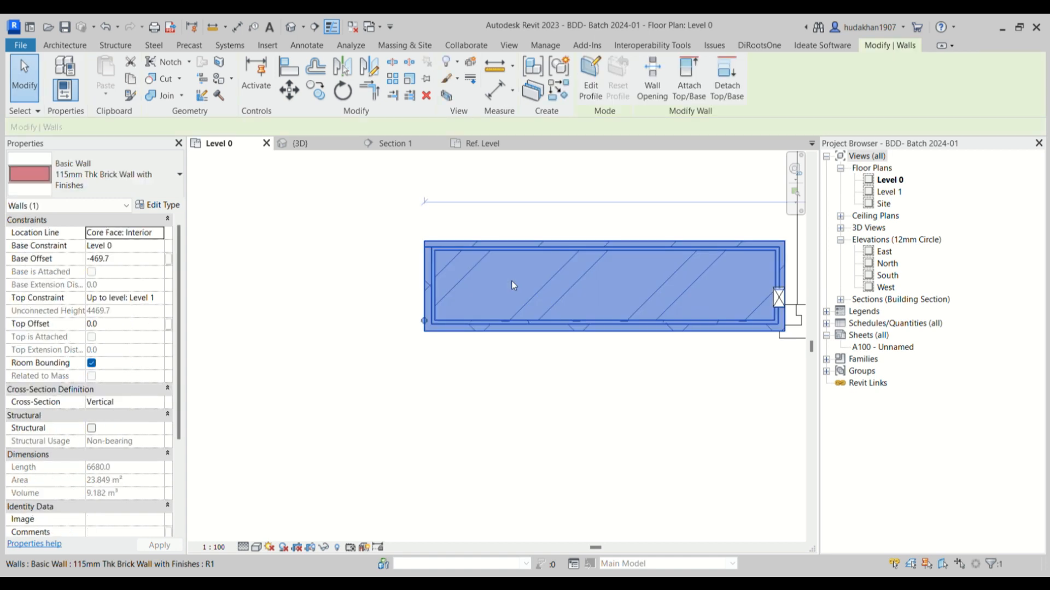
left_click(173, 210)
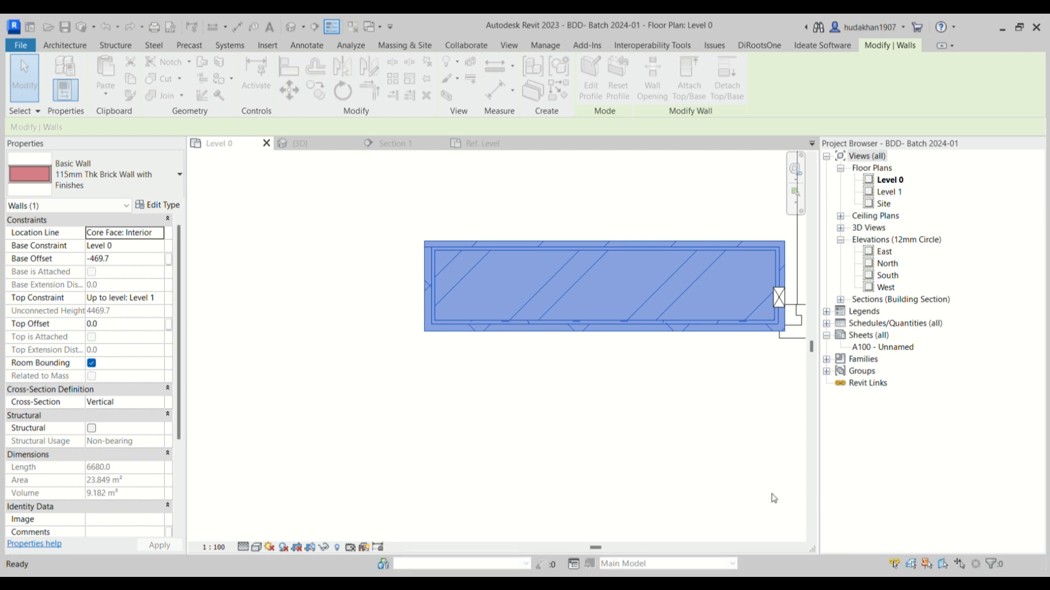
Examine the skirting at the base and end of the detached wall in the 3D view.
scroll(422, 276, "up", 2)
scroll(422, 277, "up", 1)
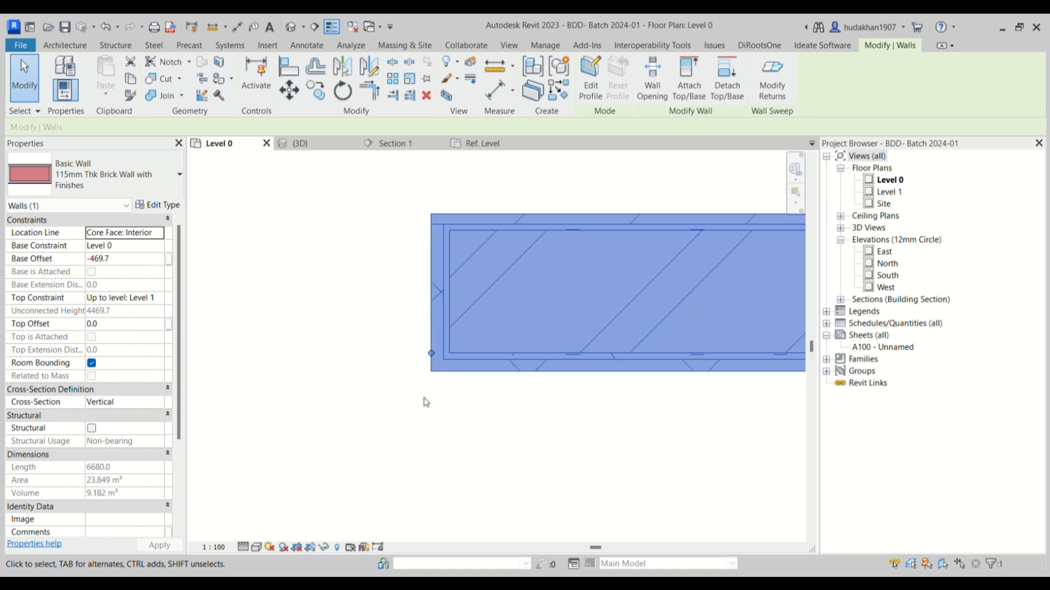
left_click(317, 149)
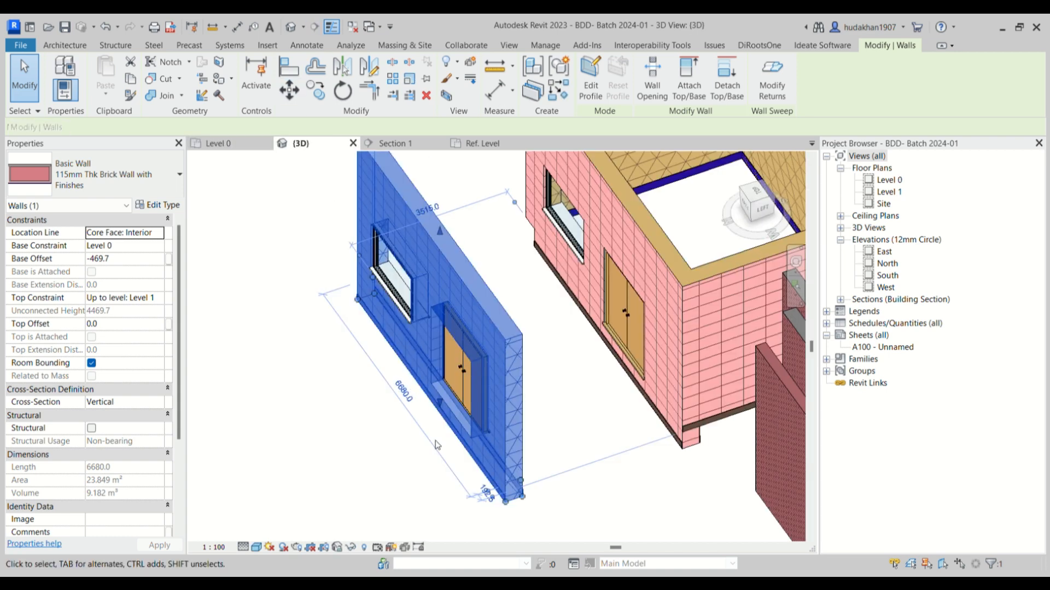
scroll(516, 453, "up", 3)
left_click(510, 427)
scroll(509, 427, "up", 2)
middle_click_drag(517, 452, 459, 426)
scroll(457, 457, "down", 4)
scroll(465, 255, "up", 5)
scroll(536, 244, "up", 3)
middle_click_drag(536, 244, 499, 410)
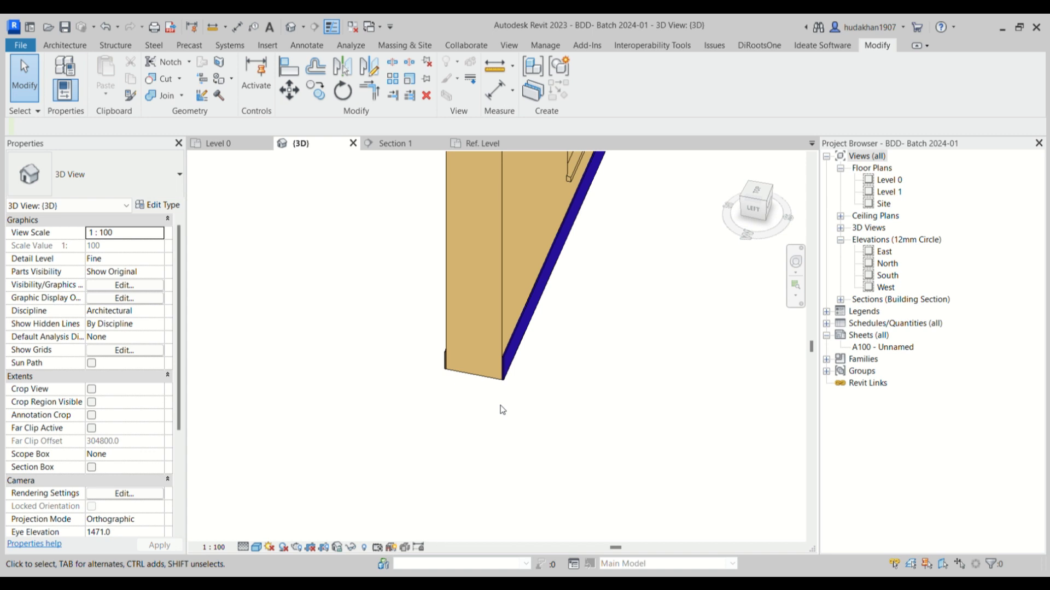
Extend the crop region of Section 1 outward beyond the wall face so the skirting on both sides is shown.
left_click(395, 143)
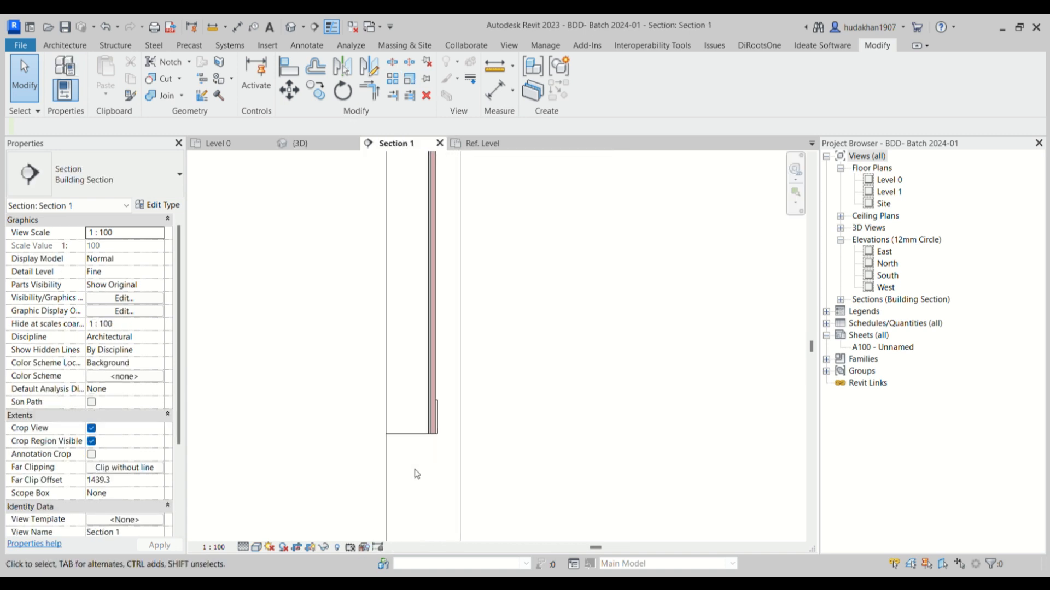
left_click(388, 468)
left_click_drag(389, 209, 339, 210)
scroll(393, 462, "up", 4)
scroll(339, 445, "up", 3)
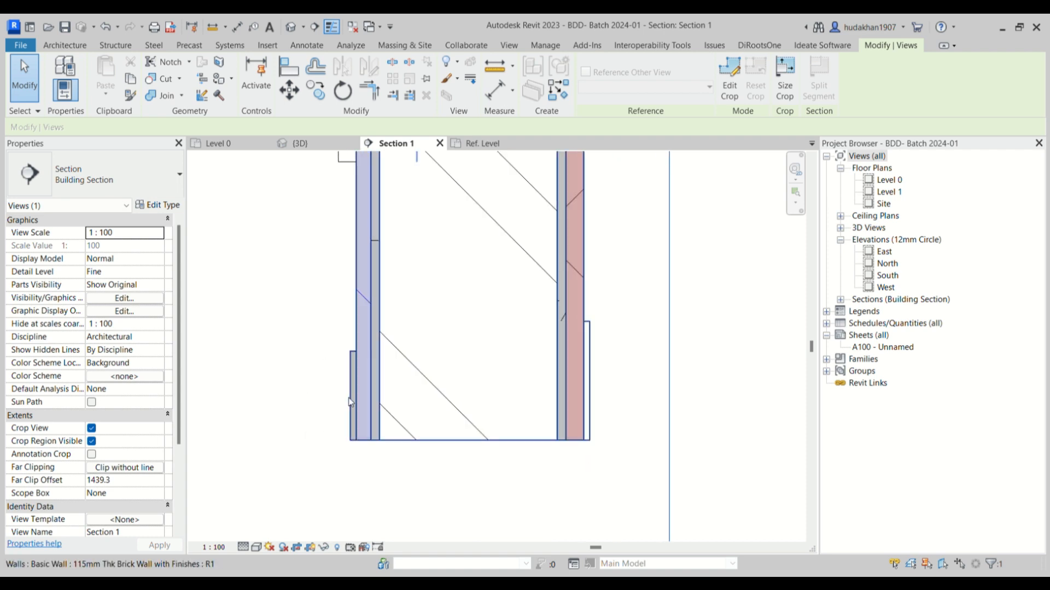
Inspect the skirting inside and outside the room and along the detached wall from several angles in the 3D view.
left_click(304, 143)
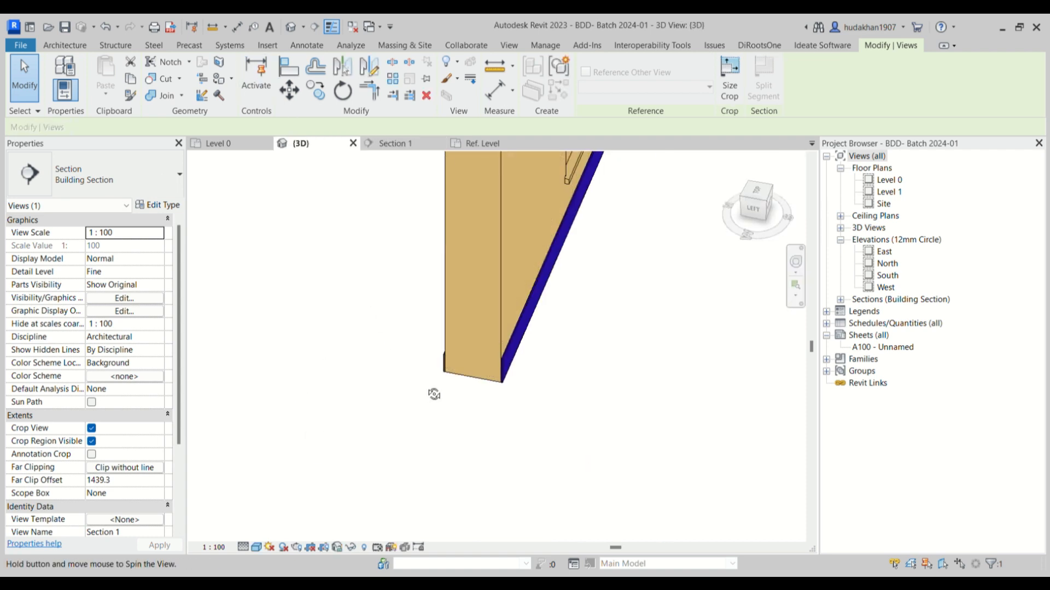
middle_click_drag(431, 393, 536, 364, "shift")
scroll(464, 301, "down", 5)
scroll(609, 394, "down", 4)
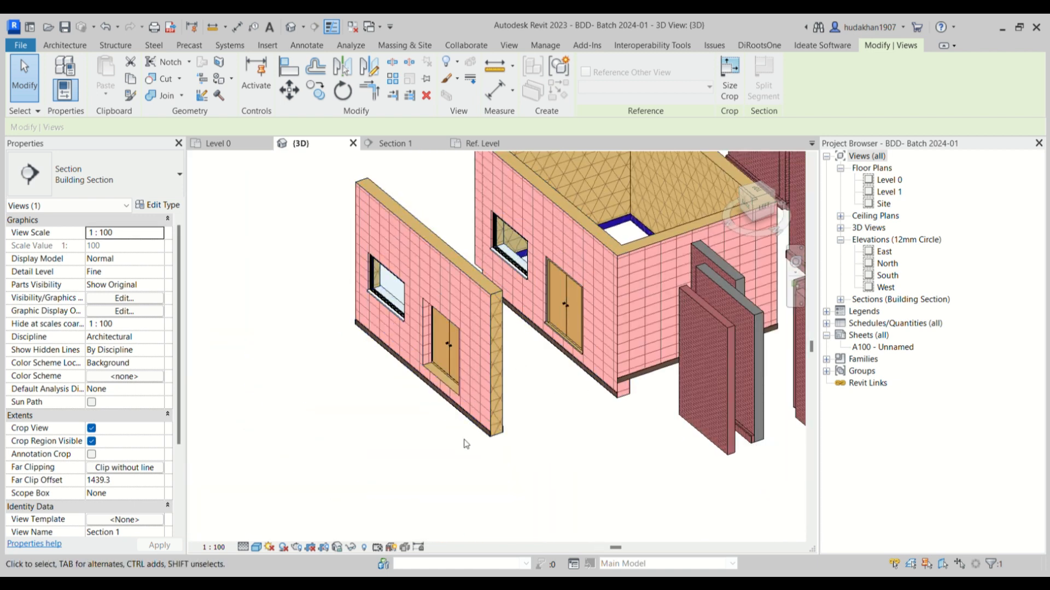
middle_click_drag(602, 365, 575, 381, "shift")
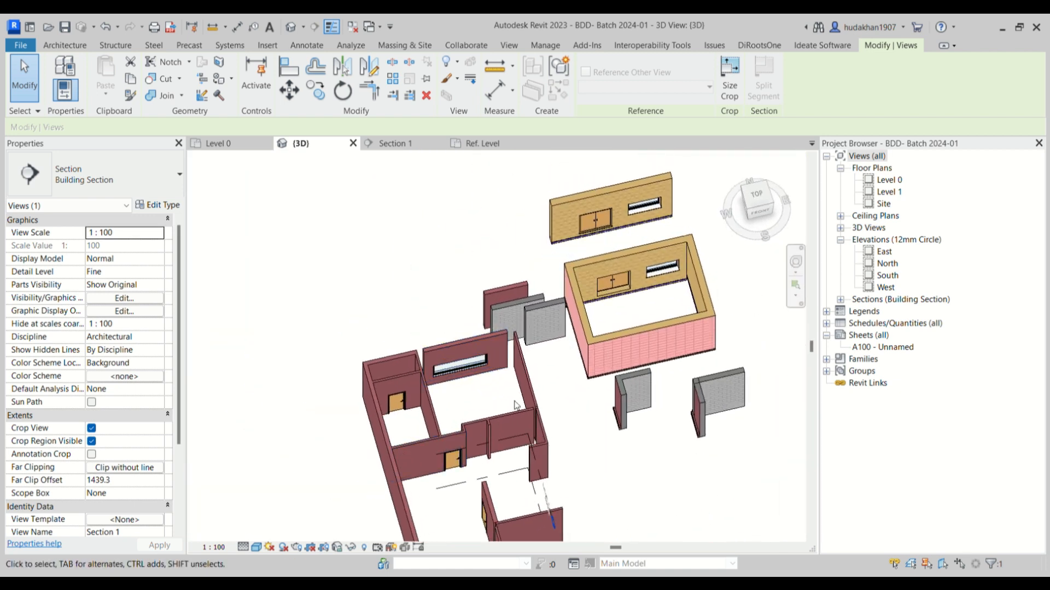
middle_click_drag(423, 416, 483, 262, "shift")
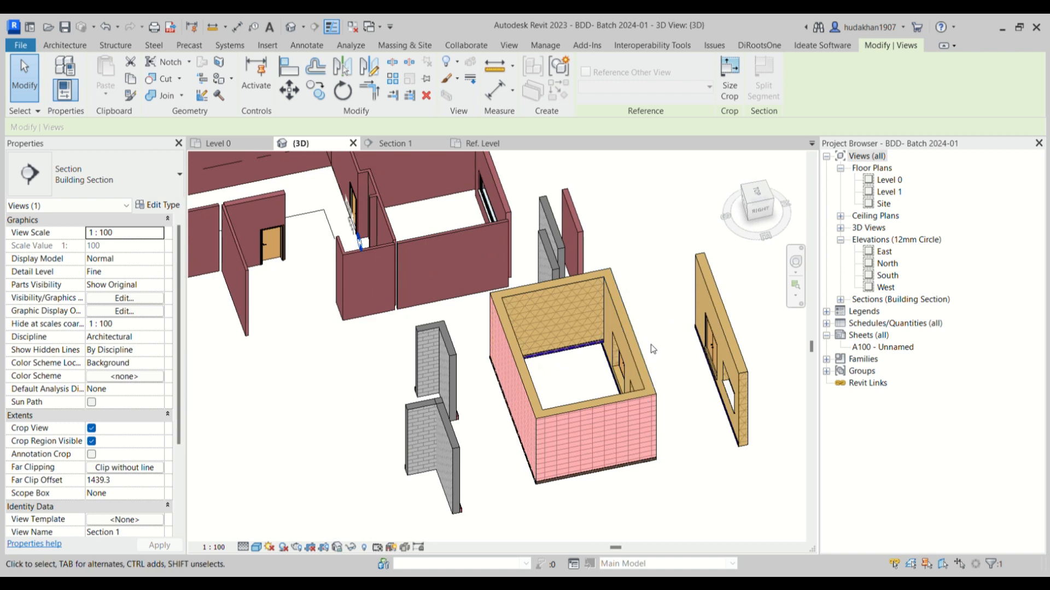
scroll(650, 345, "up", 5)
scroll(562, 416, "down", 6)
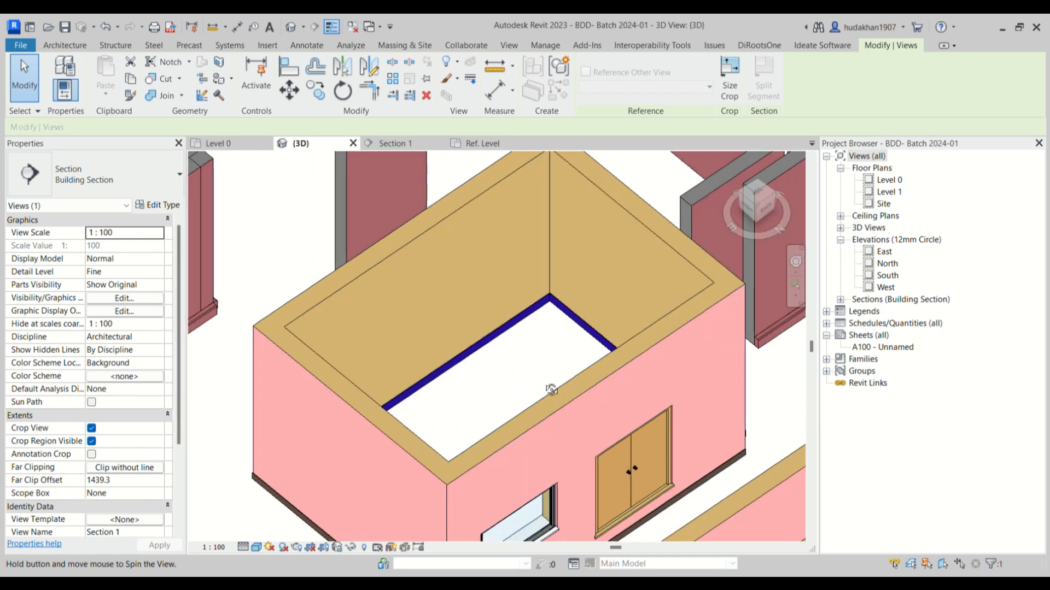
middle_click_drag(500, 422, 711, 383, "shift")
scroll(739, 384, "up", 4)
scroll(566, 287, "down", 4)
middle_click_drag(574, 334, 808, 234, "shift")
middle_click_drag(509, 423, 564, 405, "shift")
scroll(563, 404, "up", 5)
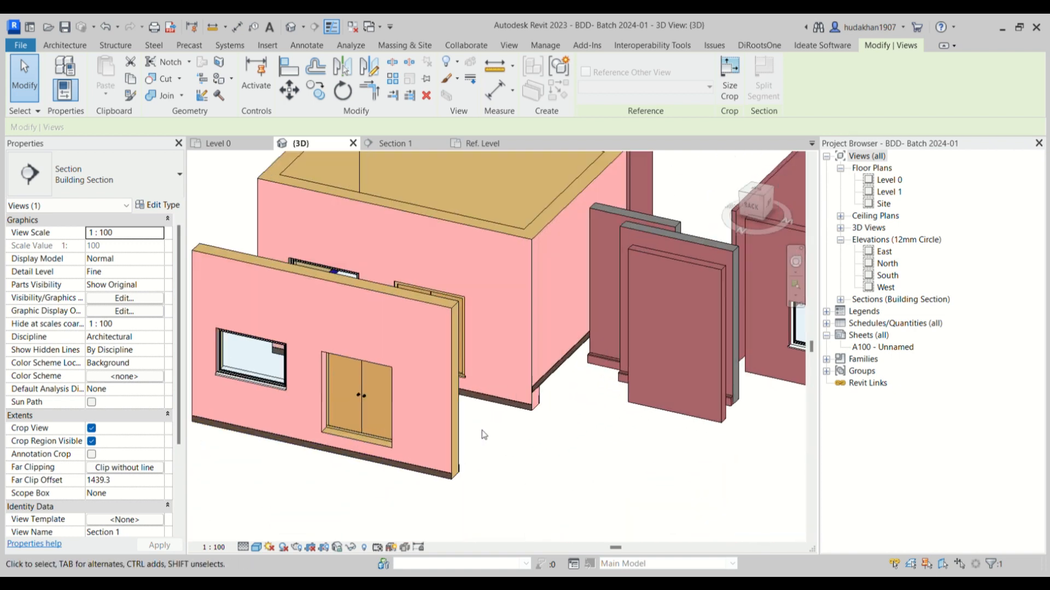
Check the room wall behind the detached wall and examine the skirting at its lower corner.
left_click(499, 370)
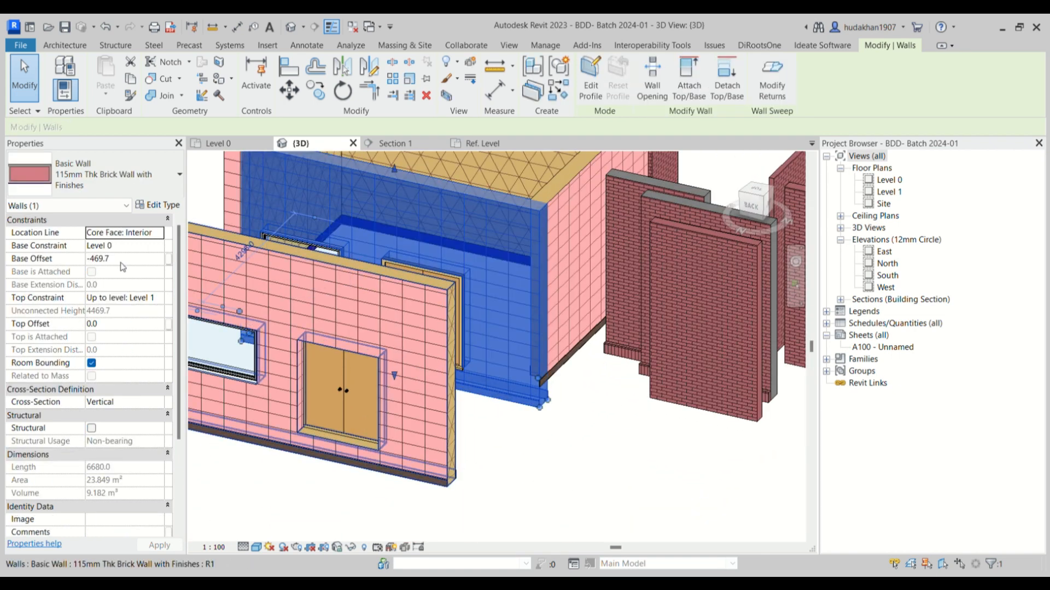
left_click(516, 438)
scroll(534, 422, "up", 5)
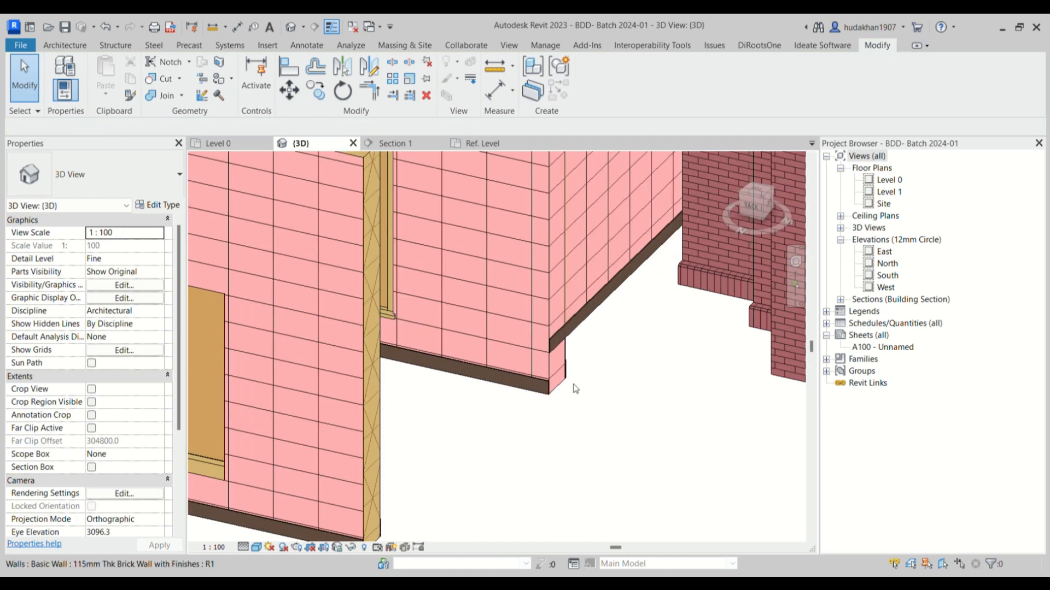
Select the room's side wall and compare its skirting with the detached wall's skirting in the 3D view.
scroll(525, 397, "down", 3)
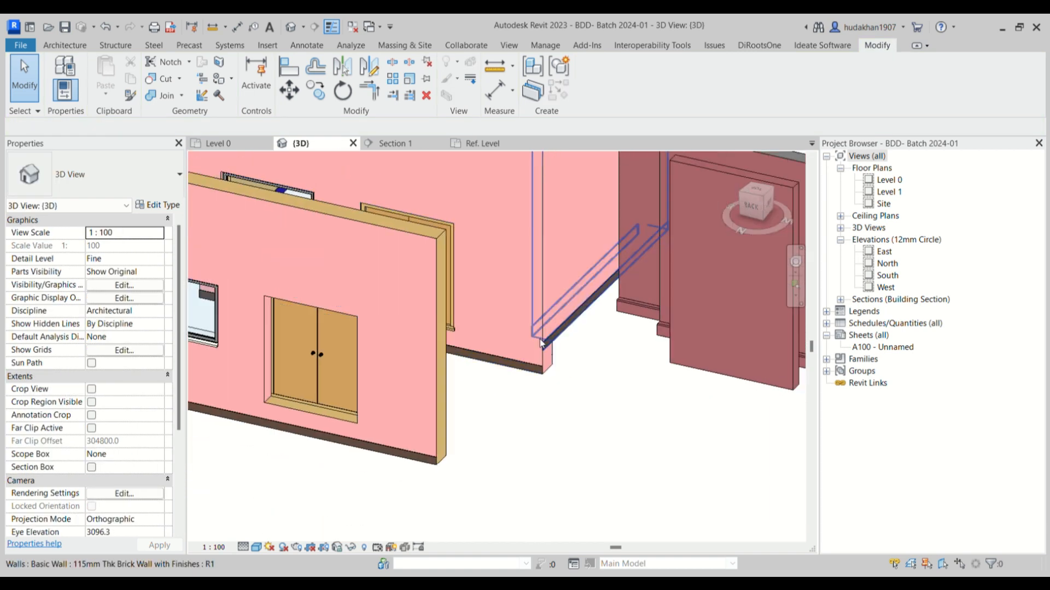
left_click(563, 275)
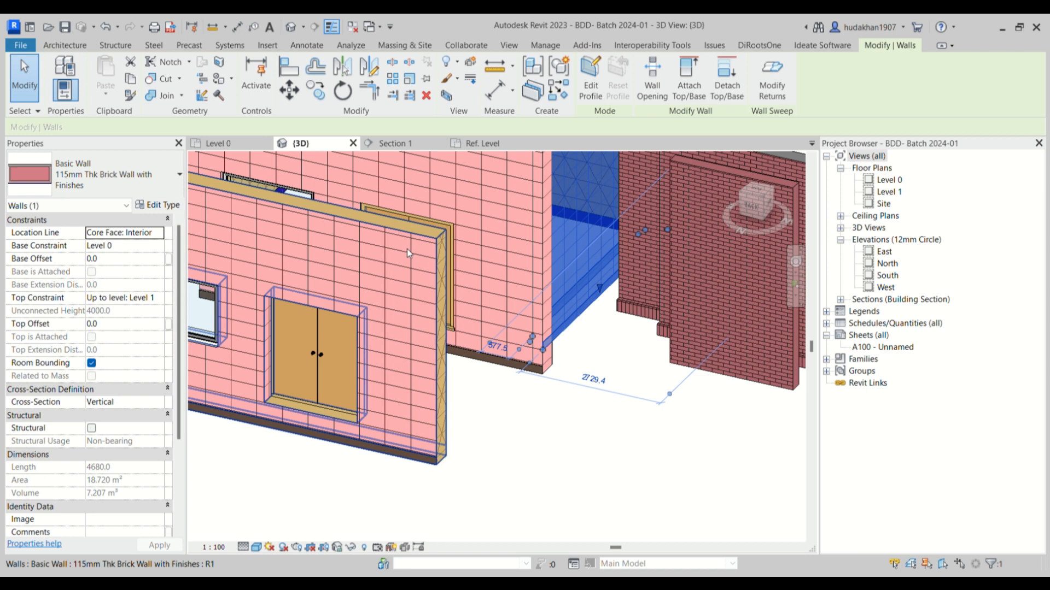
scroll(557, 278, "down", 3)
key("Escape")
left_click(556, 277)
left_click(399, 386)
left_click(565, 284)
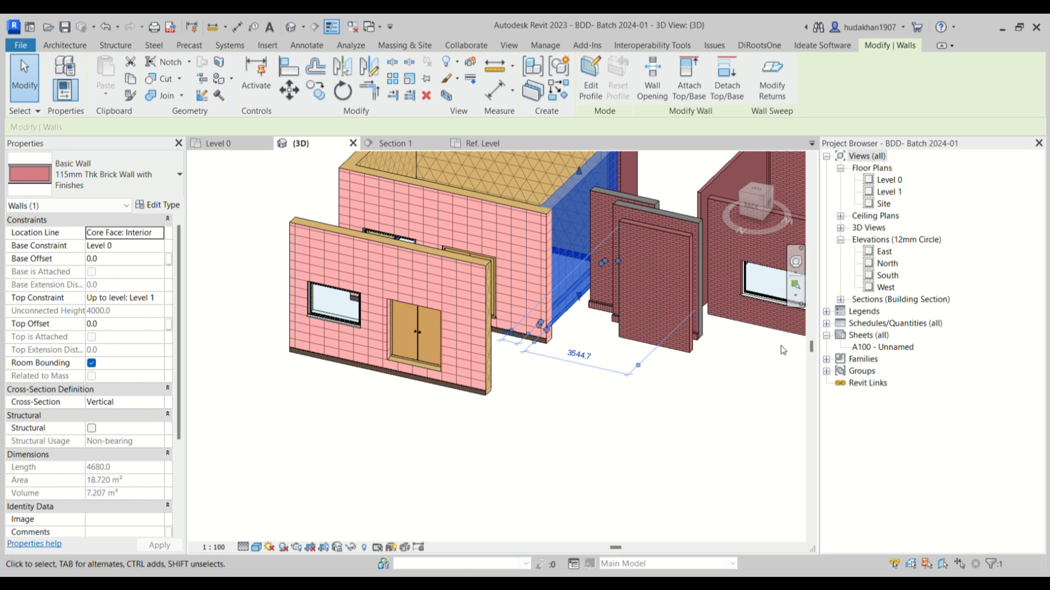
scroll(512, 314, "up", 2)
left_click(425, 452)
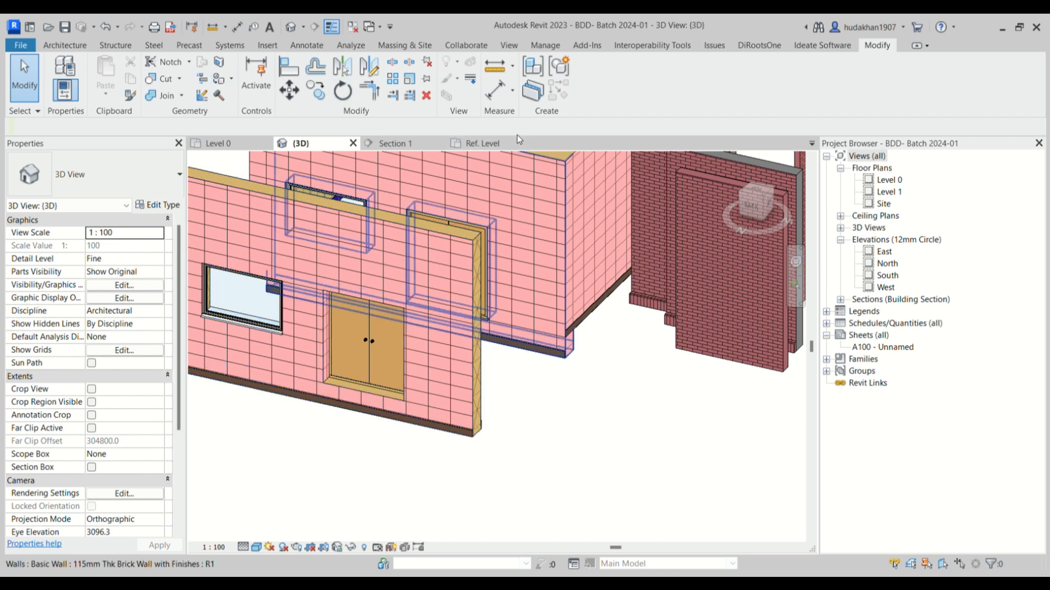
Compare the profile's quadrant position in the Skirting family with the skirting on both wall faces in Section 1.
left_click(490, 140)
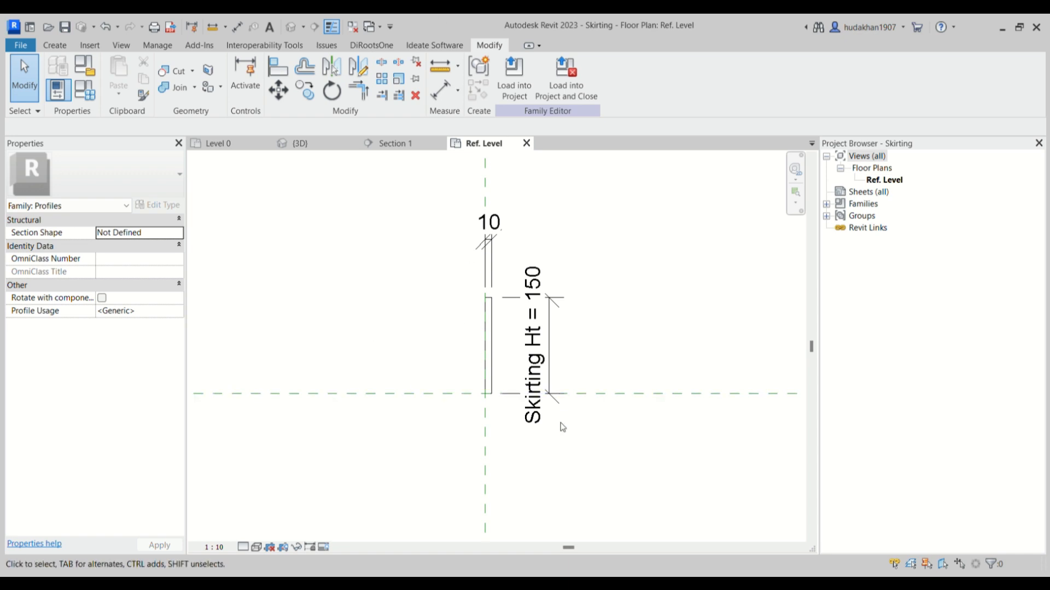
scroll(405, 323, "down", 5)
scroll(425, 342, "up", 3)
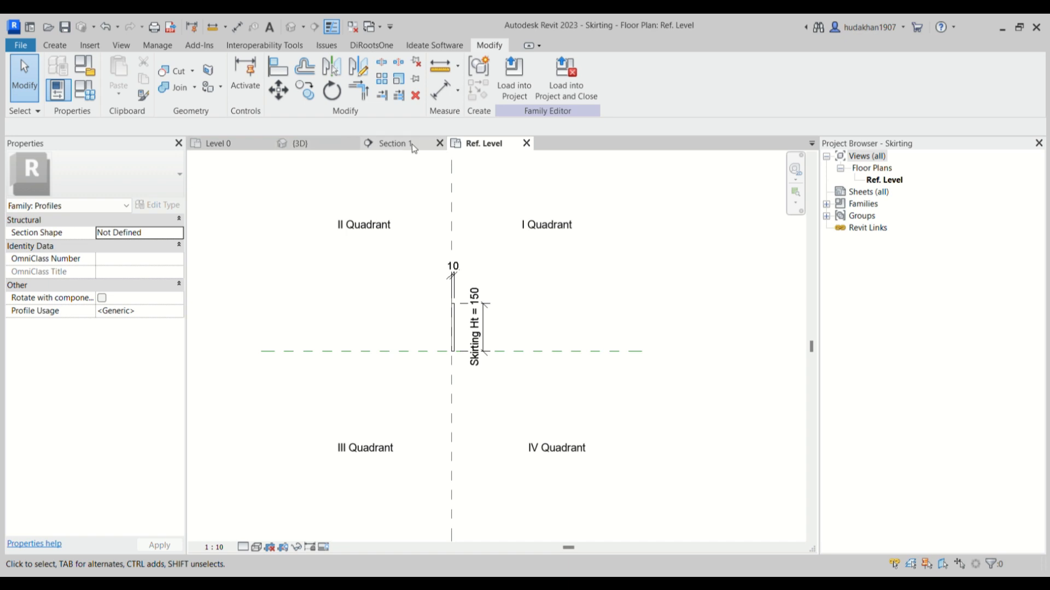
left_click(393, 143)
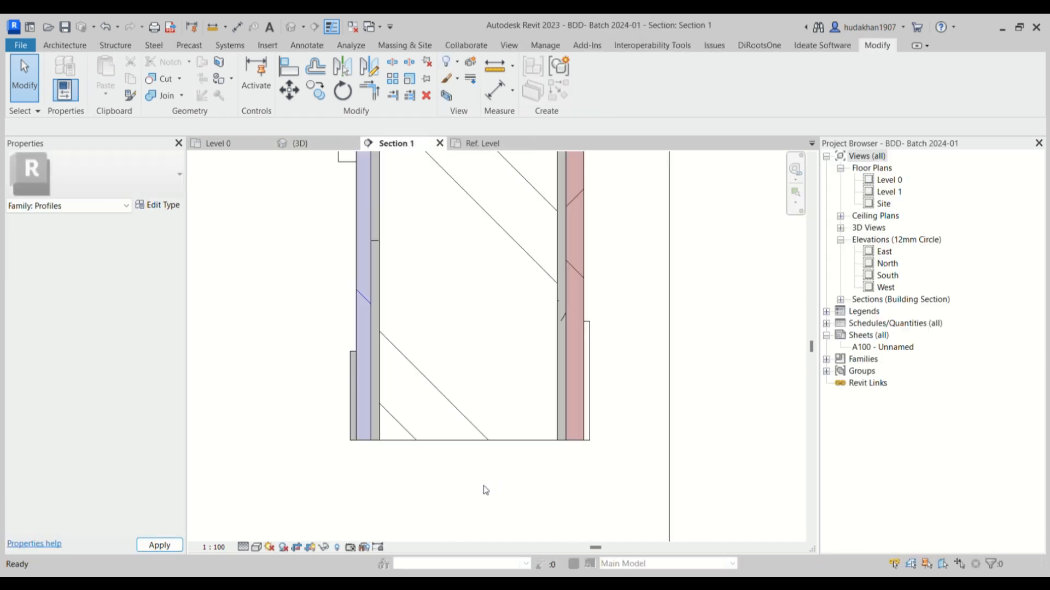
scroll(396, 391, "up", 4)
scroll(418, 371, "up", 1)
middle_click_drag(420, 372, 483, 381)
scroll(537, 398, "down", 3)
middle_click_drag(341, 398, 389, 417)
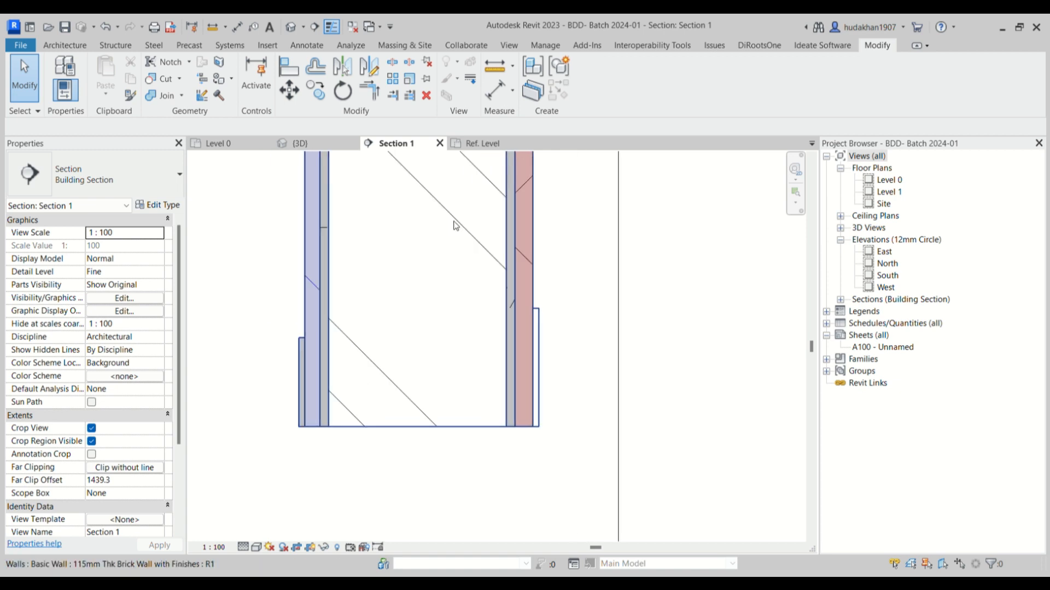
In the Skirting family, shift the profile across the vertical reference plane into the II Quadrant, about 24 mm from the plane.
left_click(479, 144)
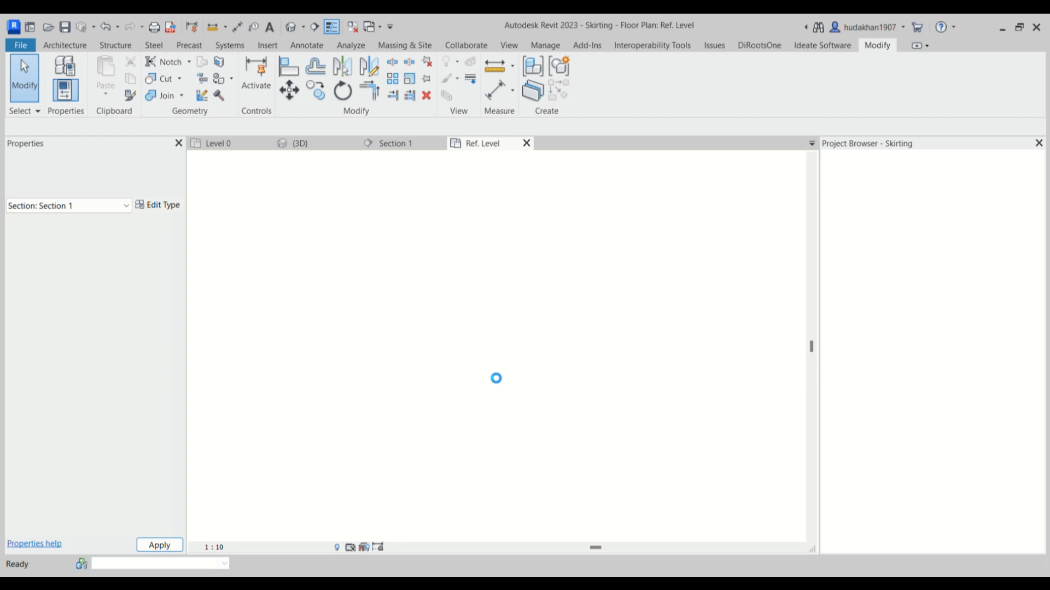
scroll(435, 317, "up", 4)
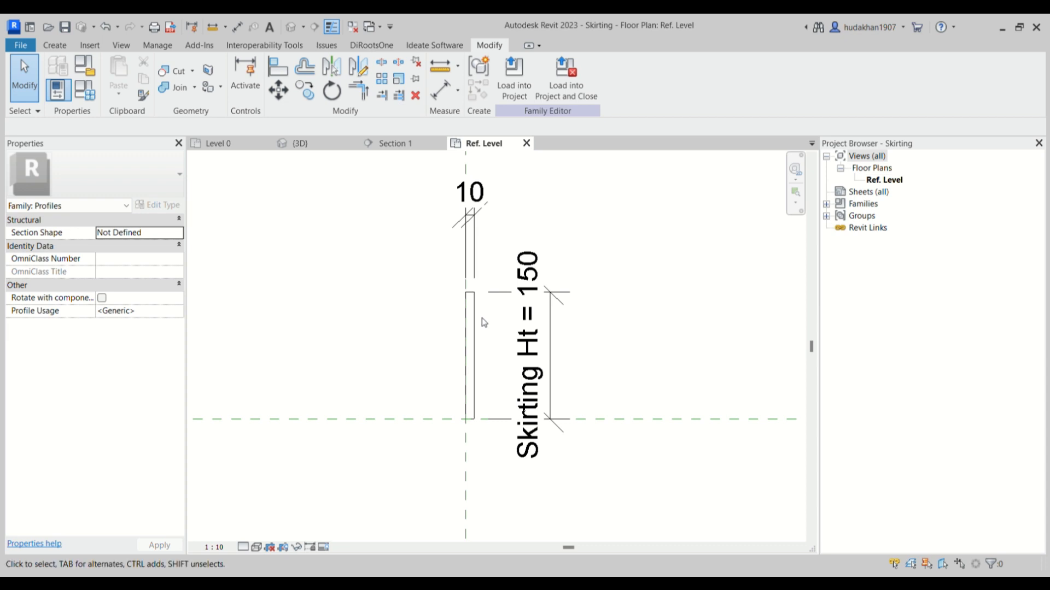
scroll(475, 323, "up", 2)
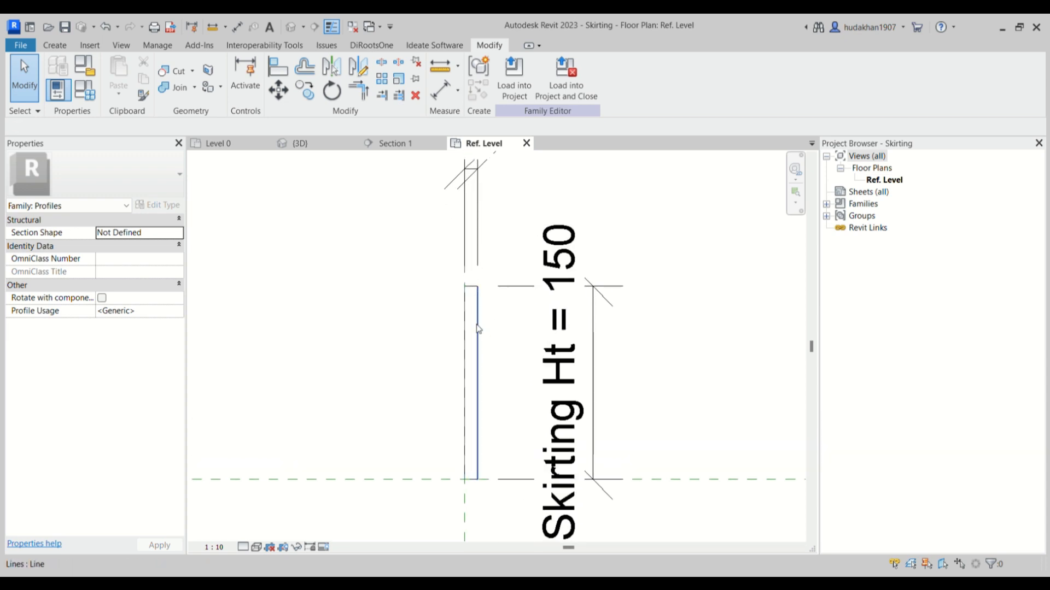
left_click(477, 328)
left_click_drag(481, 333, 442, 335)
scroll(472, 323, "down", 2)
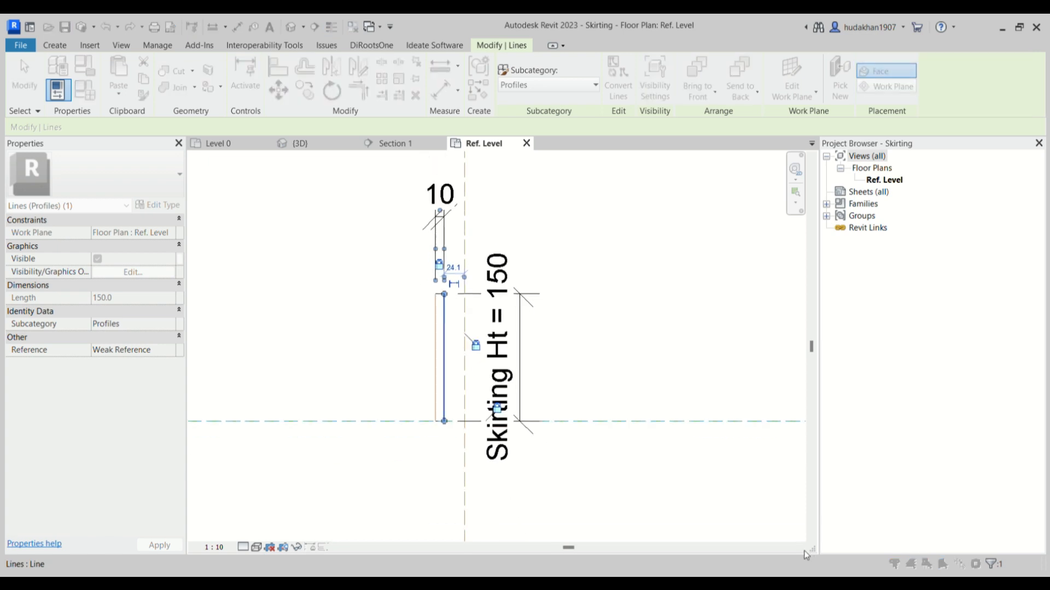
scroll(444, 399, "down", 2)
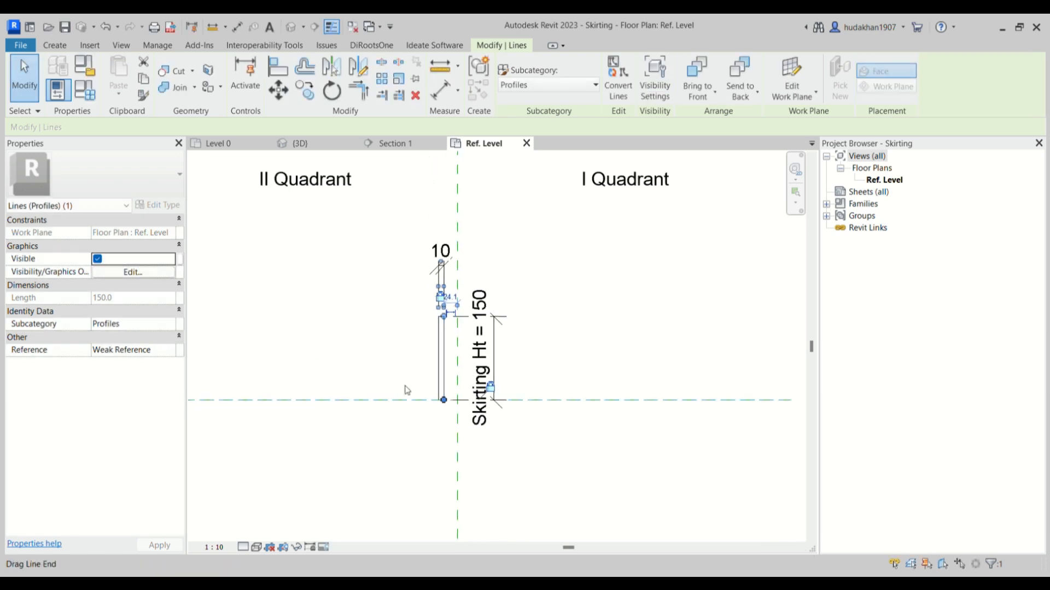
scroll(363, 361, "up", 2)
Move the whole profile against the vertical reference plane in the II Quadrant, then load it into the project and check Section 1.
key("Tab")
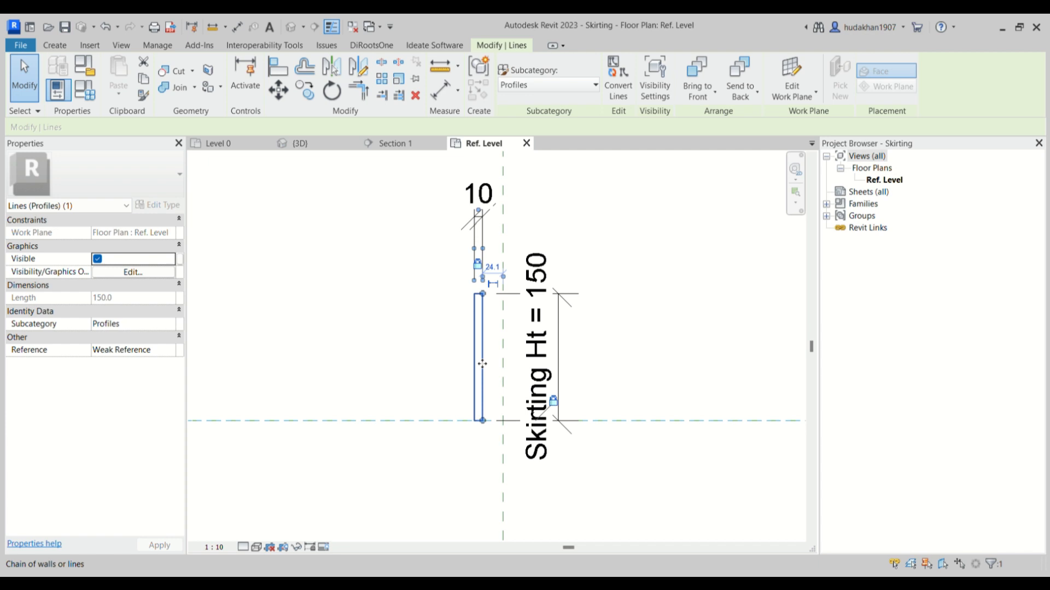
left_click(482, 363)
key("m")
key("v")
scroll(492, 284, "up", 1)
left_click(482, 300)
left_click(512, 316)
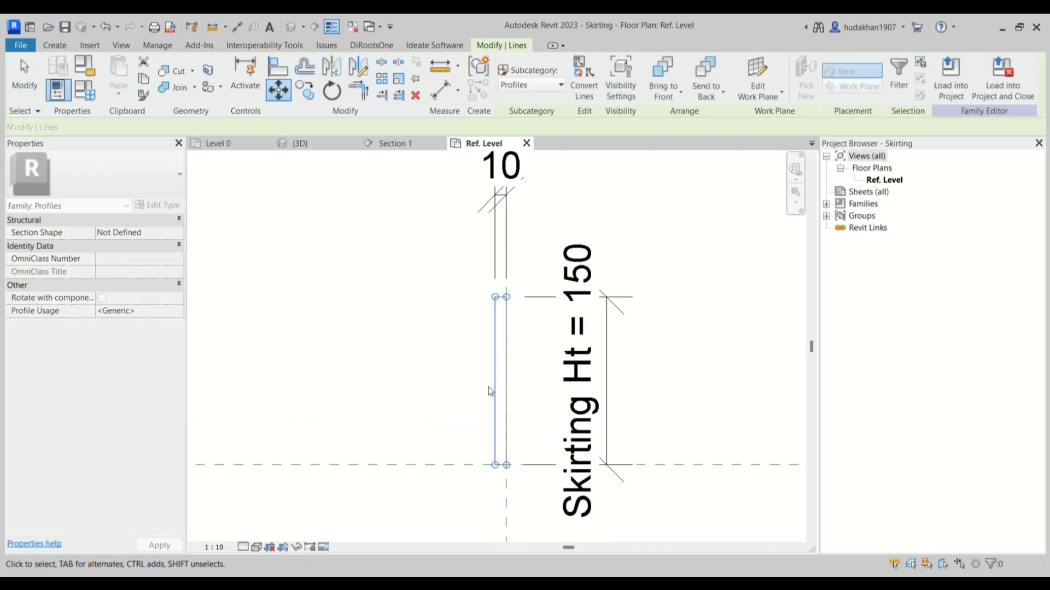
scroll(491, 389, "down", 3)
key("Escape")
left_click(500, 73)
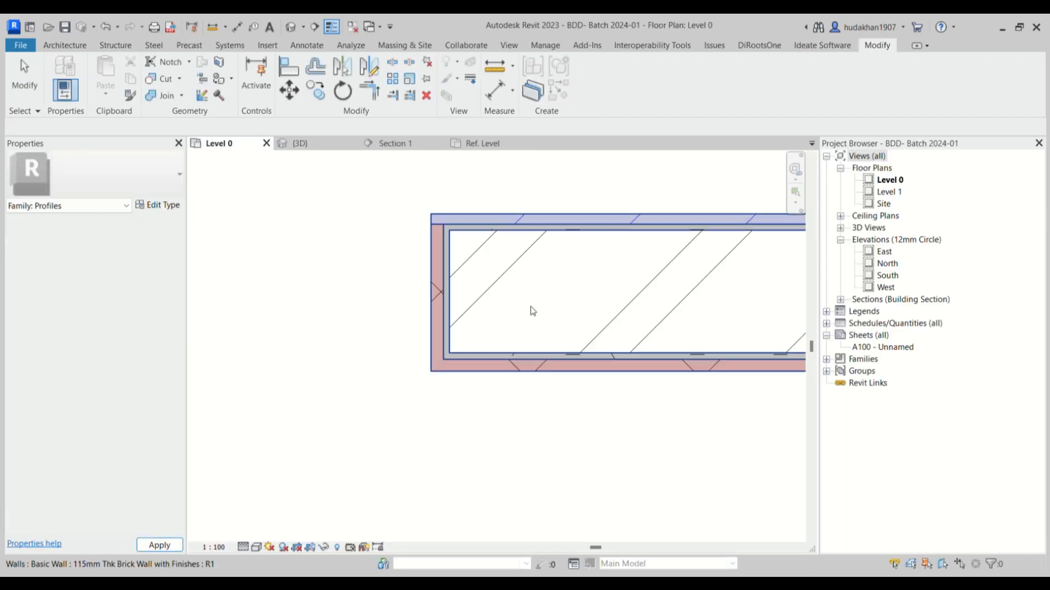
left_click(408, 143)
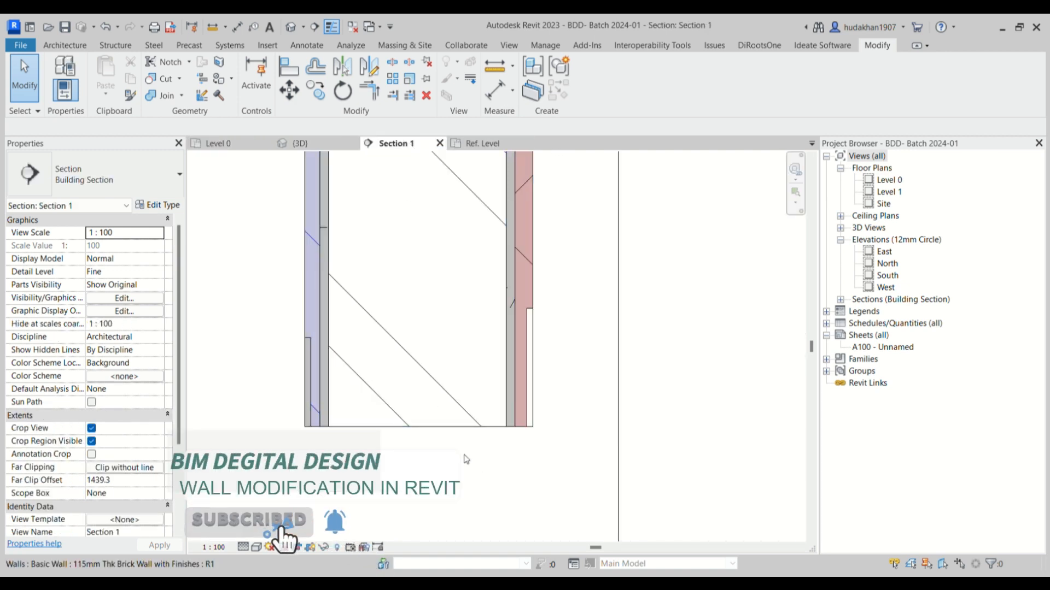
scroll(542, 433, "up", 2)
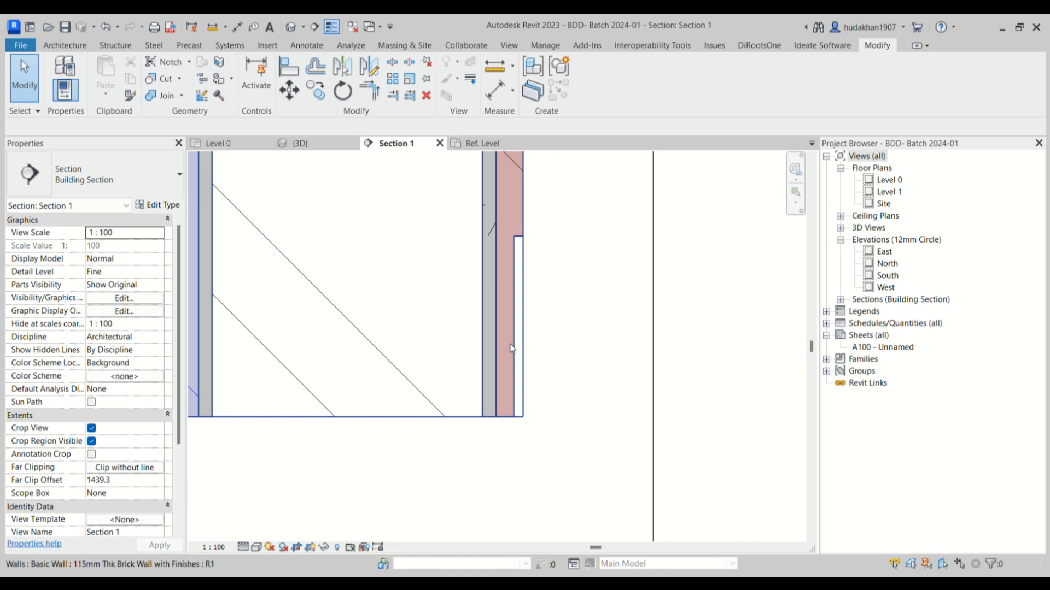
Move the profile below the horizontal reference plane into the III Quadrant, reload it into the project and inspect Section 1.
left_click(505, 144)
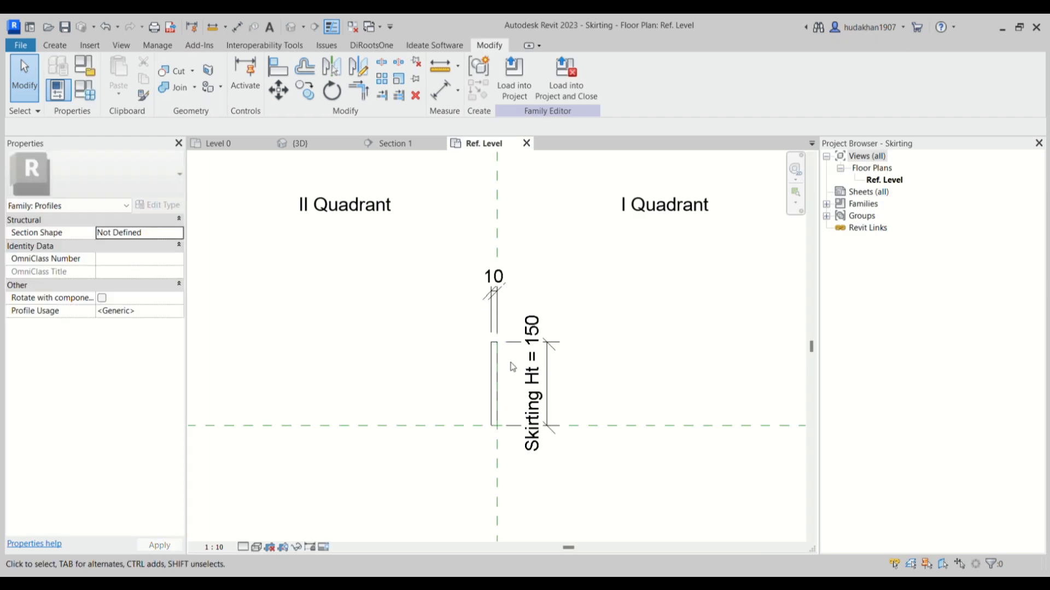
scroll(485, 339, "up", 3)
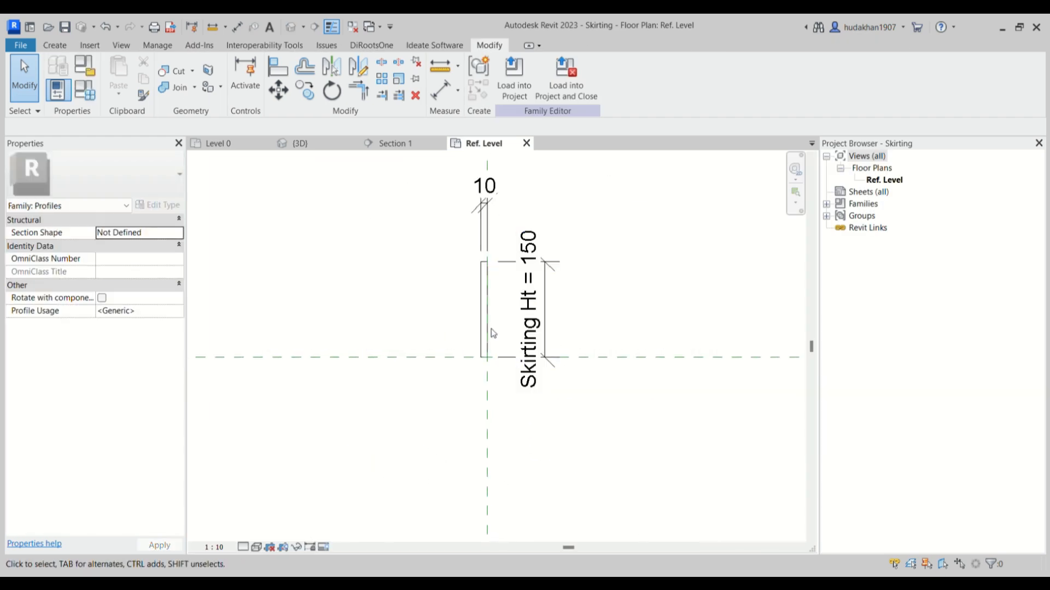
key("Tab")
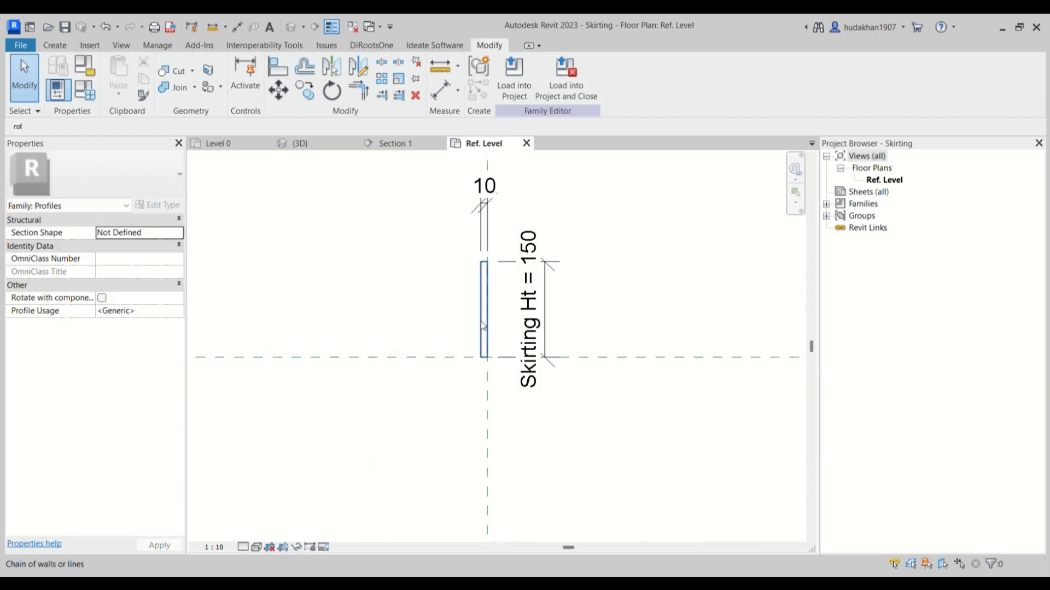
left_click(483, 326)
scroll(495, 244, "up", 1)
left_click(482, 267)
left_click(486, 416)
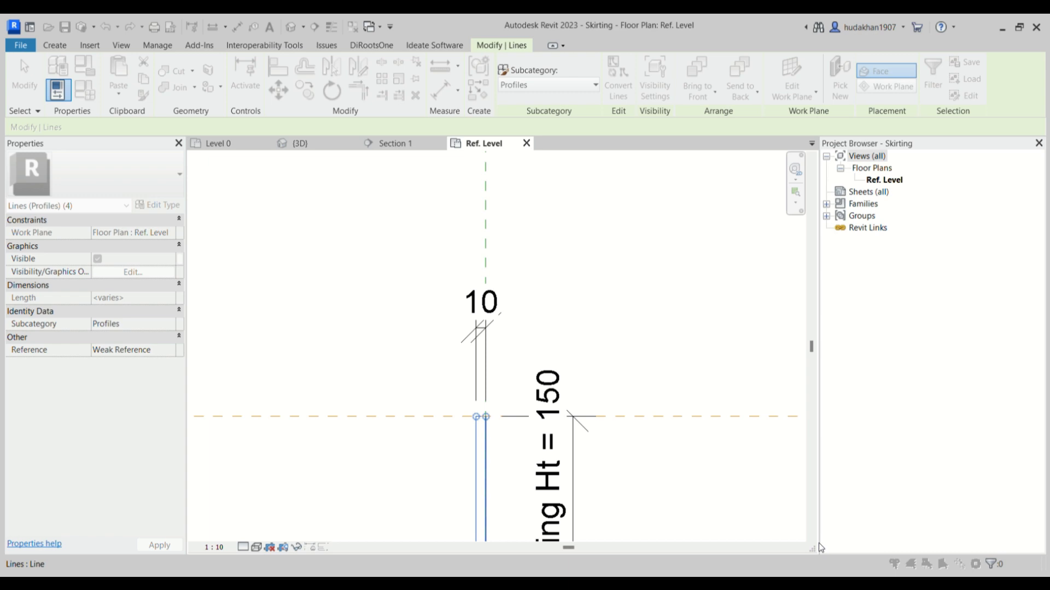
scroll(424, 292, "down", 4)
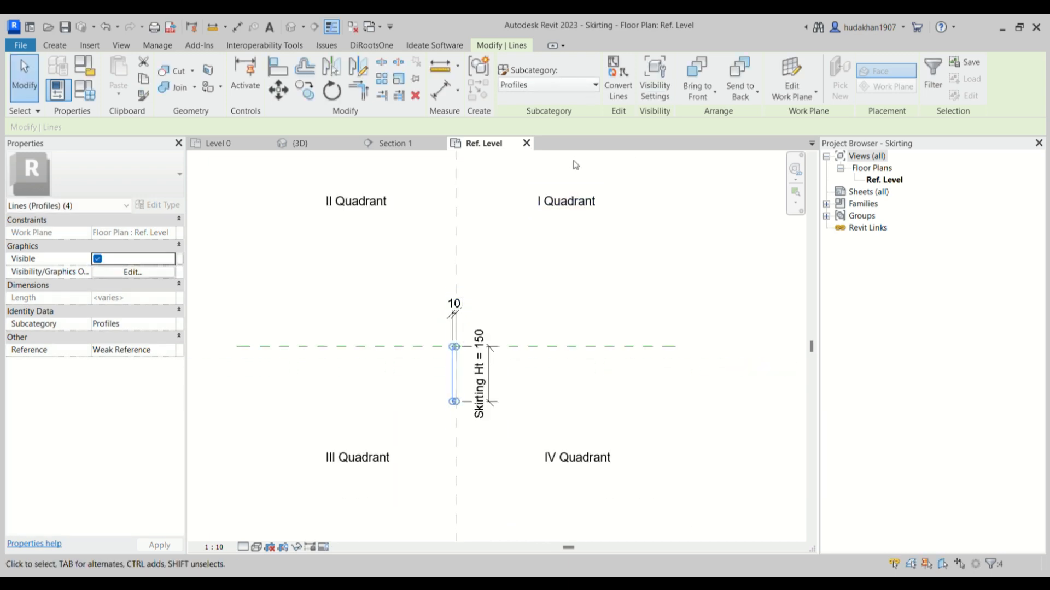
key("Escape")
left_click(528, 98)
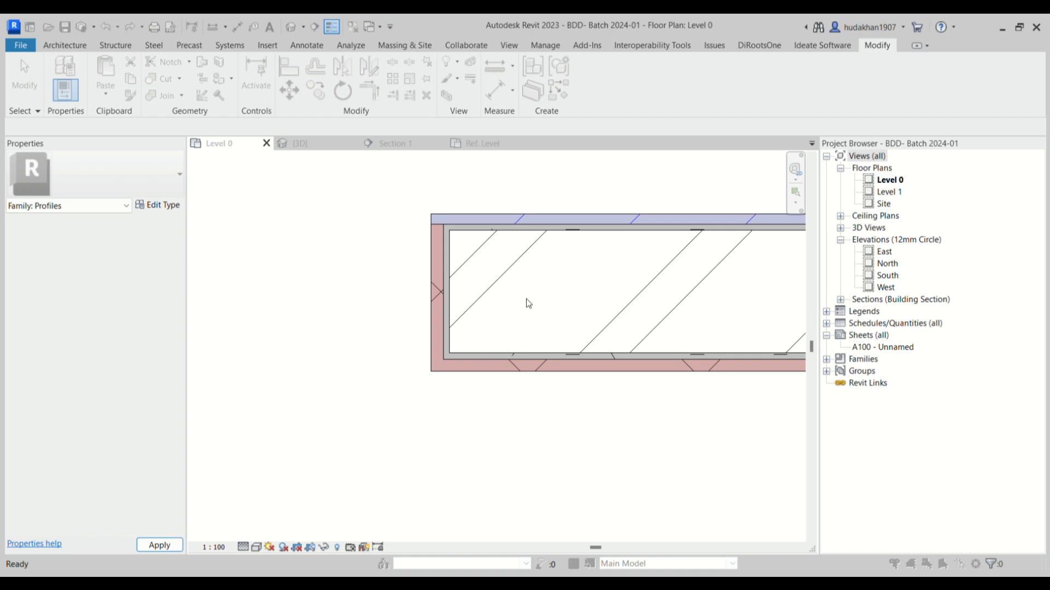
left_click(404, 146)
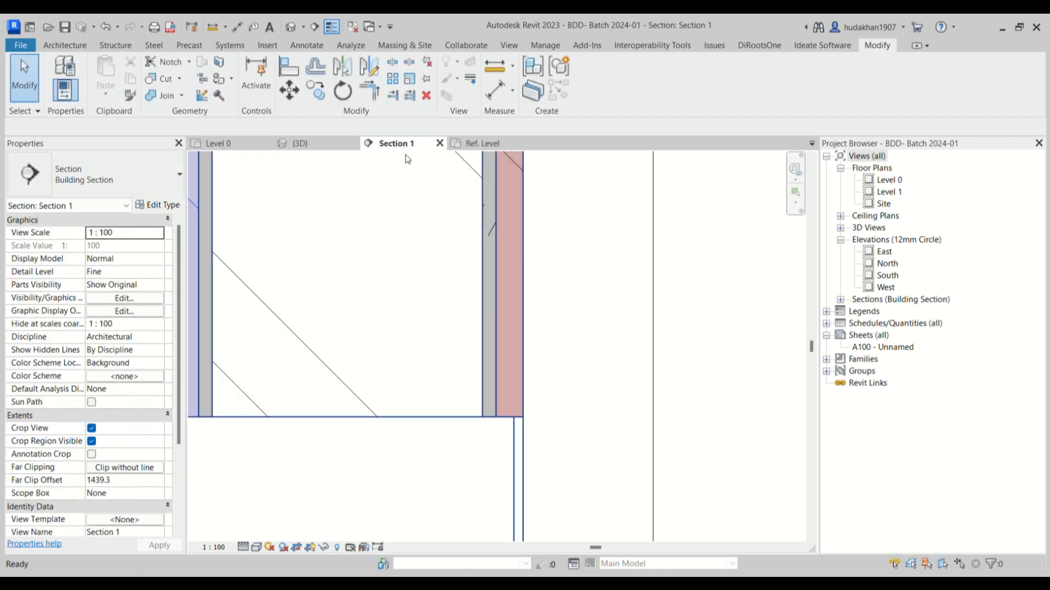
scroll(451, 208, "down", 3)
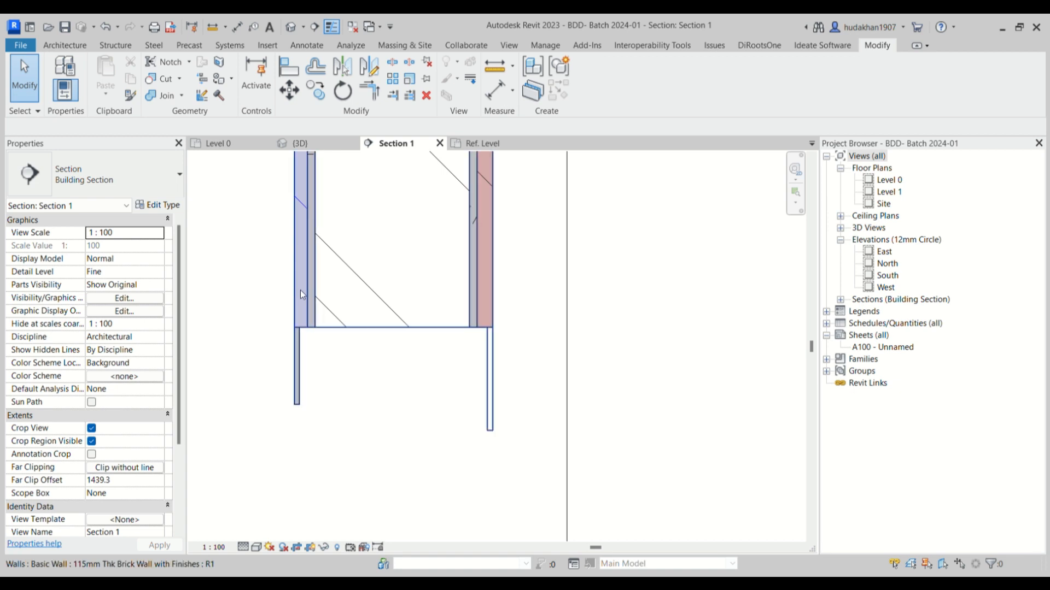
Move the profile 10 mm across the vertical reference plane into the IV Quadrant, reload it into the project and review Section 1.
left_click(486, 141)
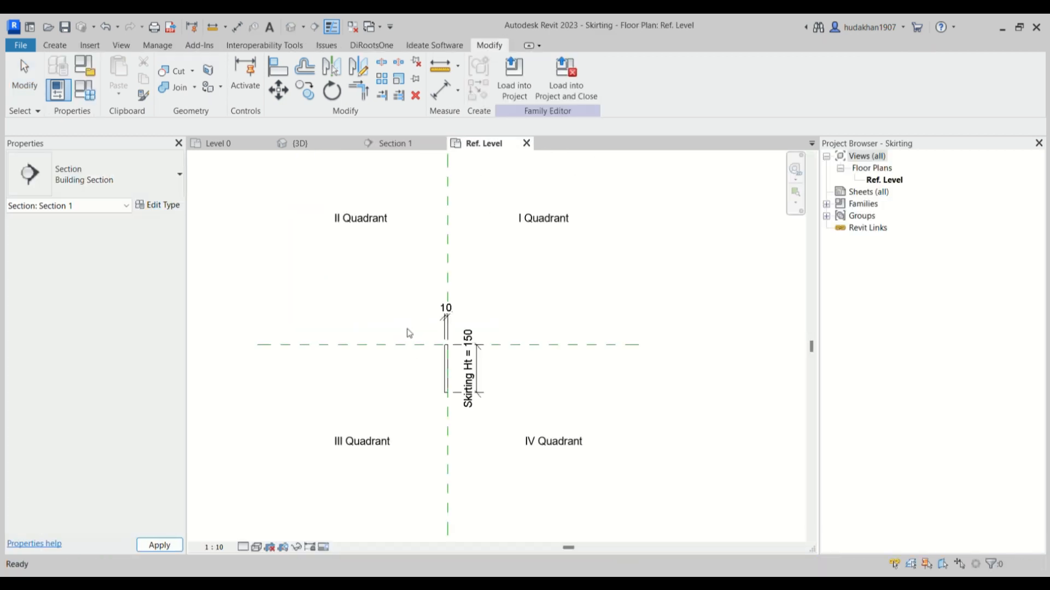
scroll(366, 319, "up", 4)
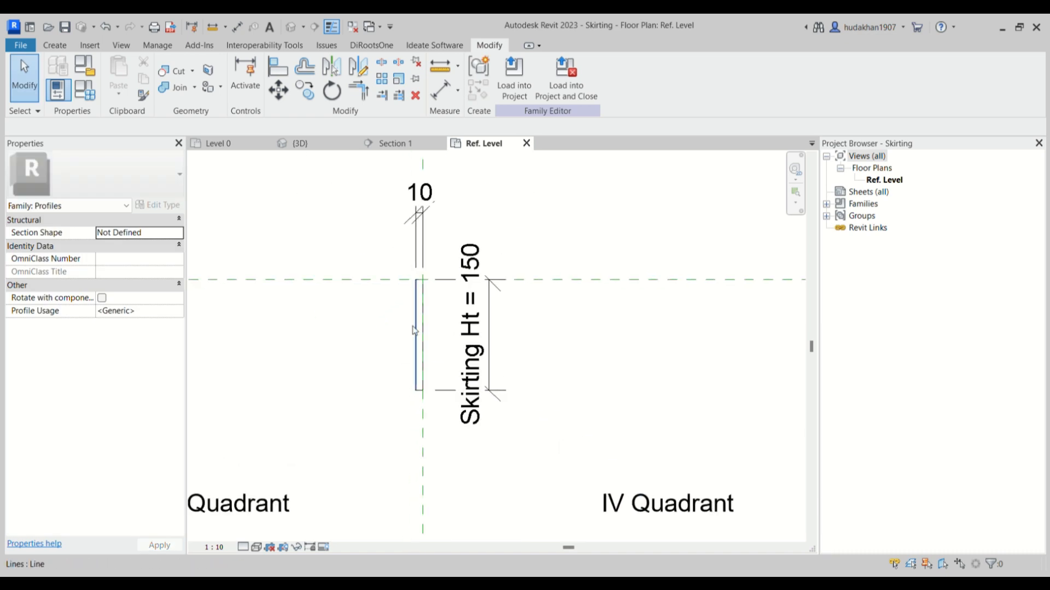
key("Tab")
left_click(417, 331)
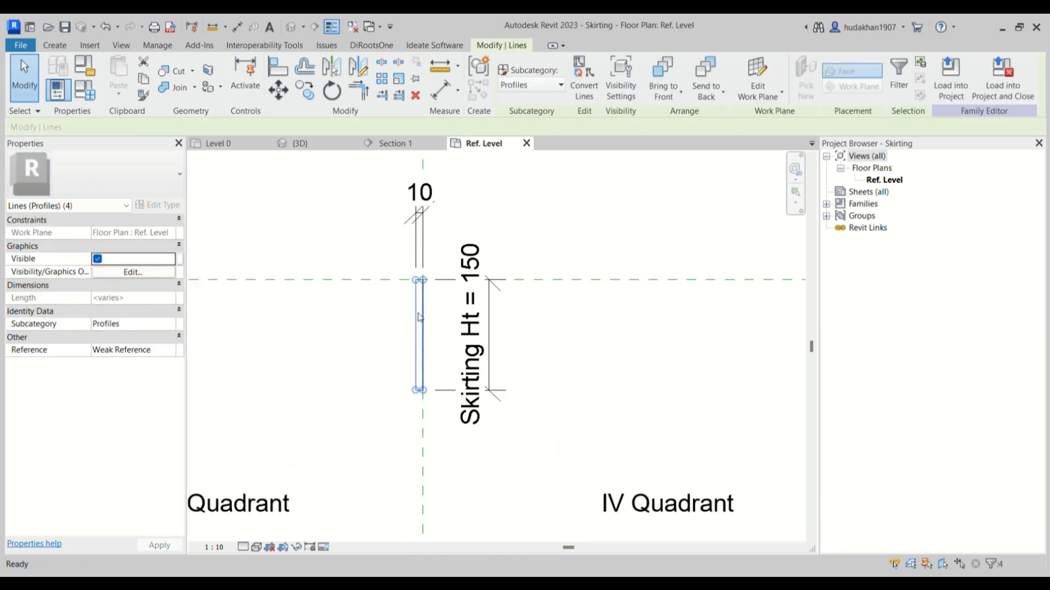
scroll(415, 307, "up", 2)
scroll(416, 284, "up", 2)
key("m")
key("v")
left_click(414, 259)
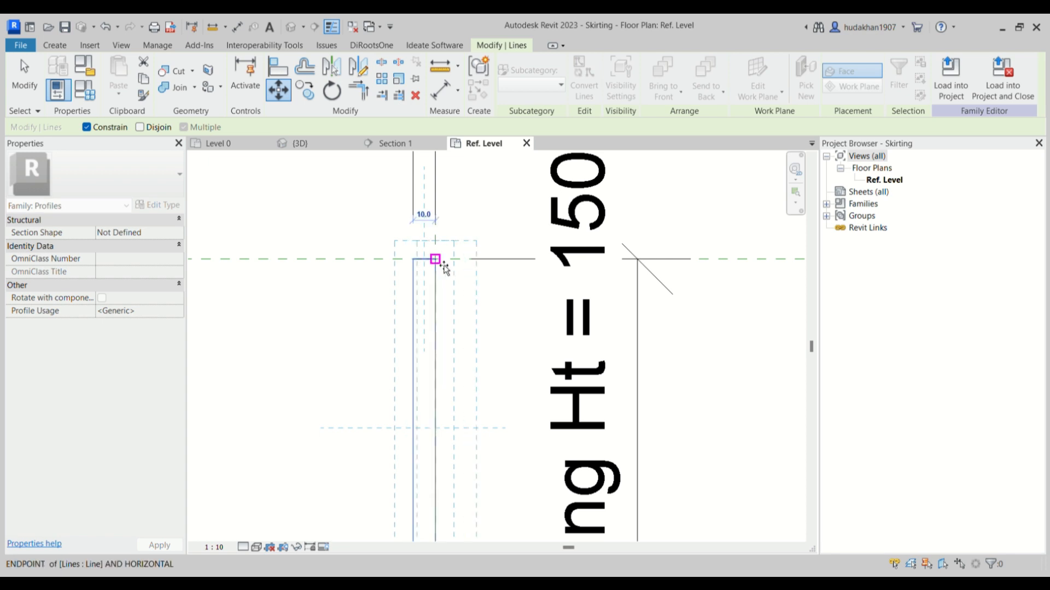
left_click(437, 260)
scroll(461, 300, "down", 5)
key("Escape")
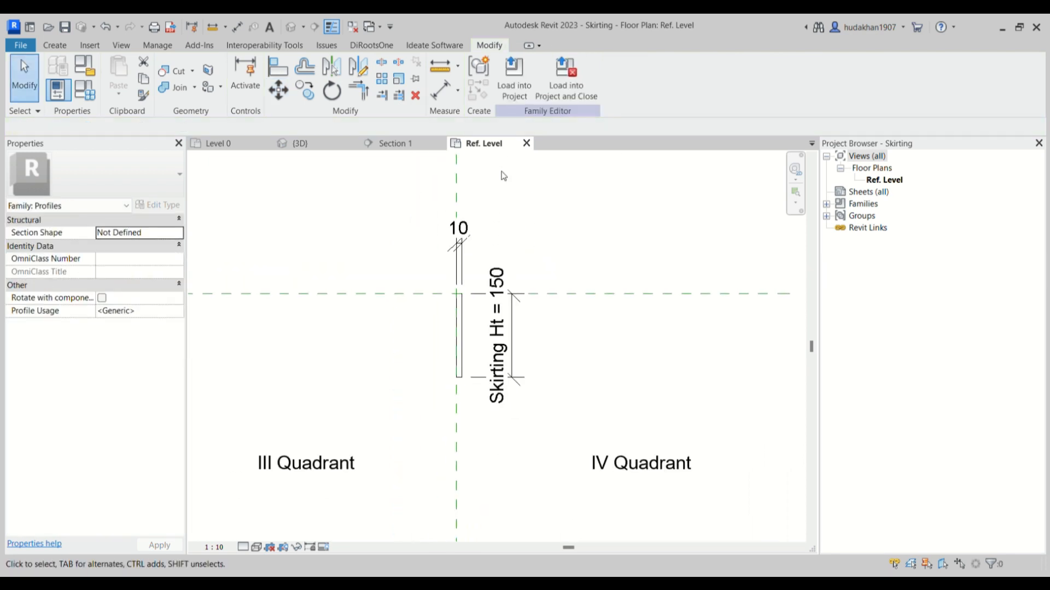
left_click(514, 86)
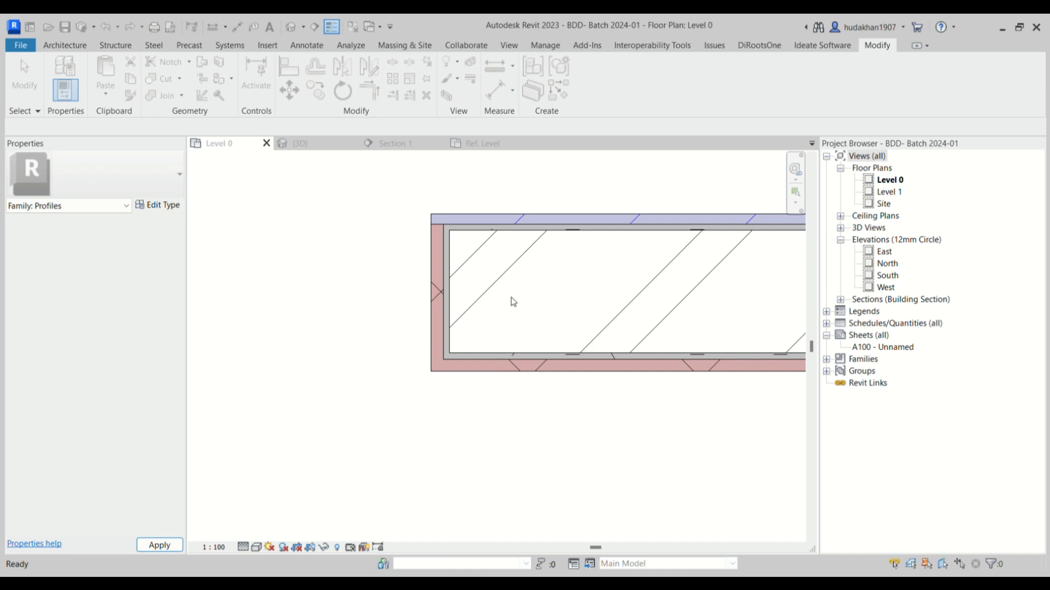
left_click(402, 142)
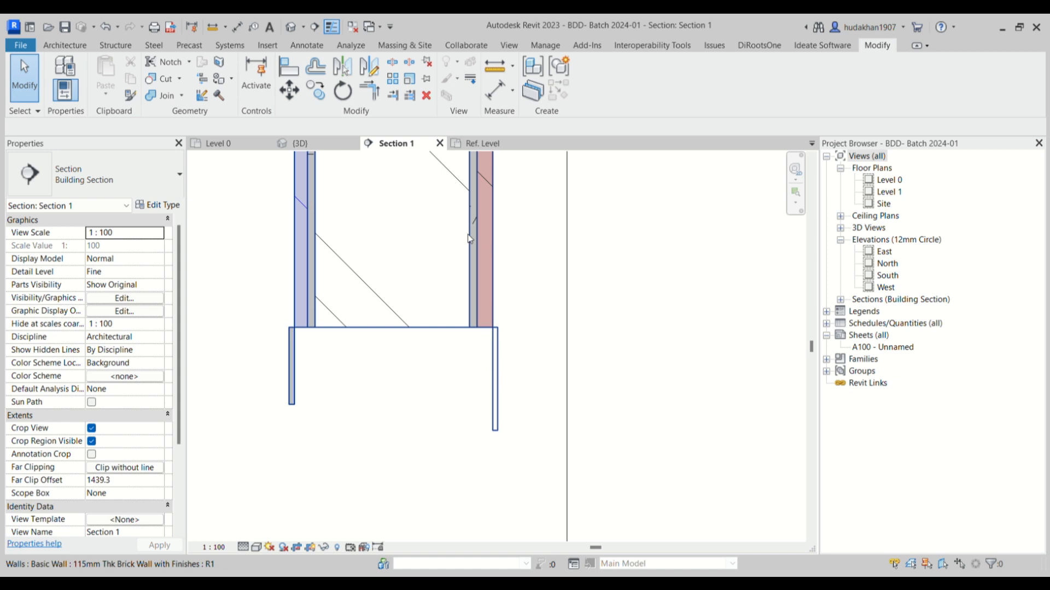
Return the profile to the I Quadrant against both reference planes, reload the Skirting family into the project and check Section 1.
left_click(480, 144)
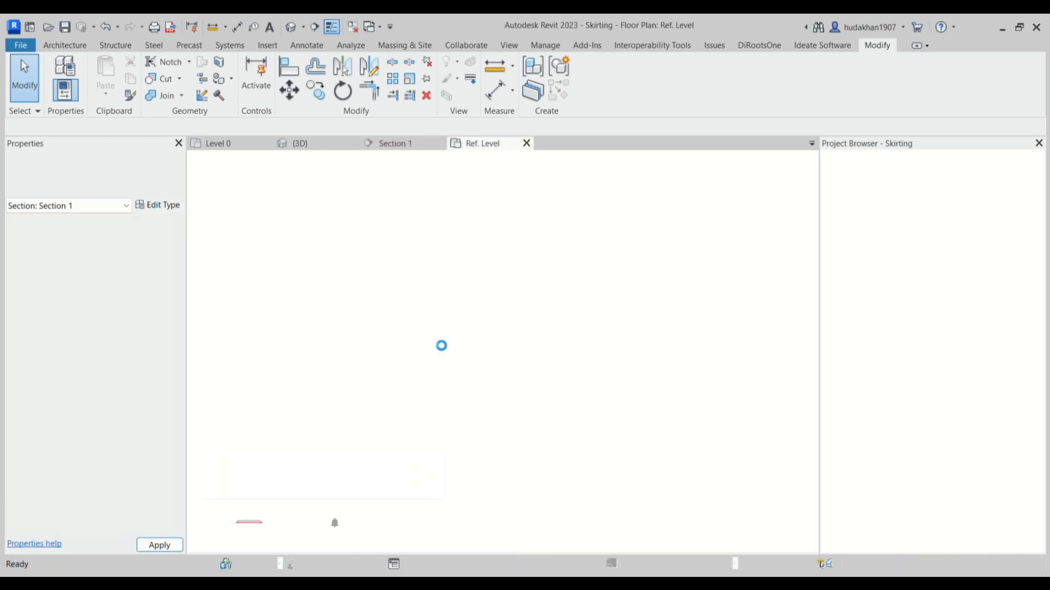
scroll(476, 382, "up", 5)
scroll(480, 389, "down", 3)
scroll(480, 388, "up", 1)
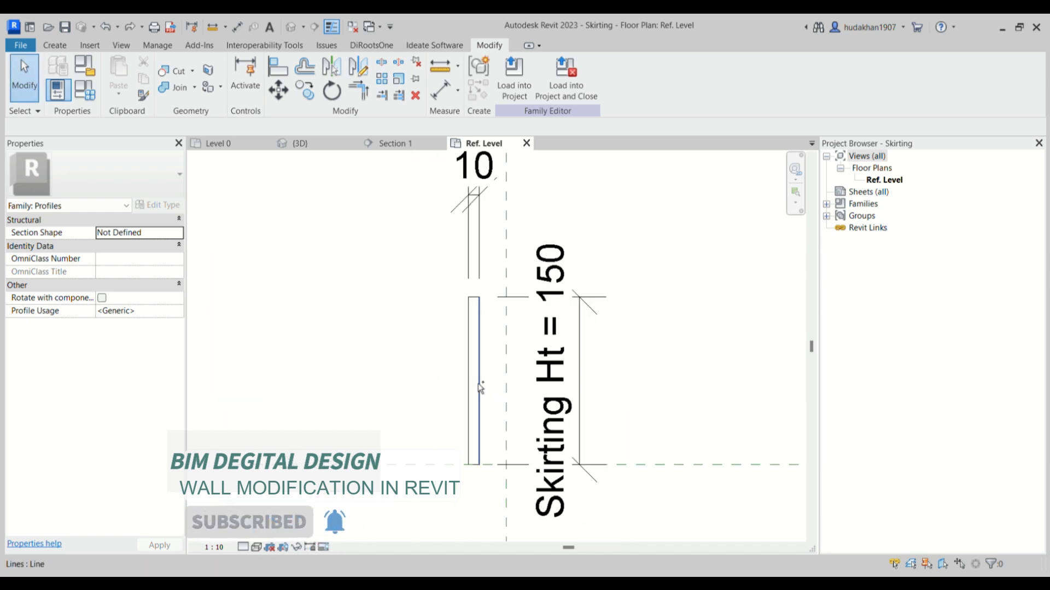
scroll(481, 409, "up", 1)
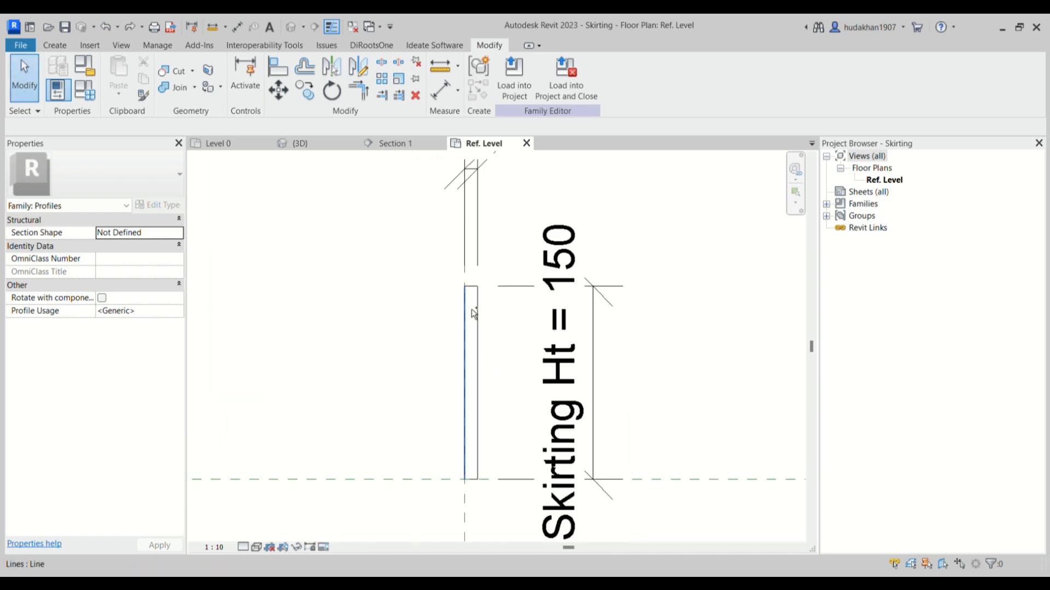
left_click(524, 79)
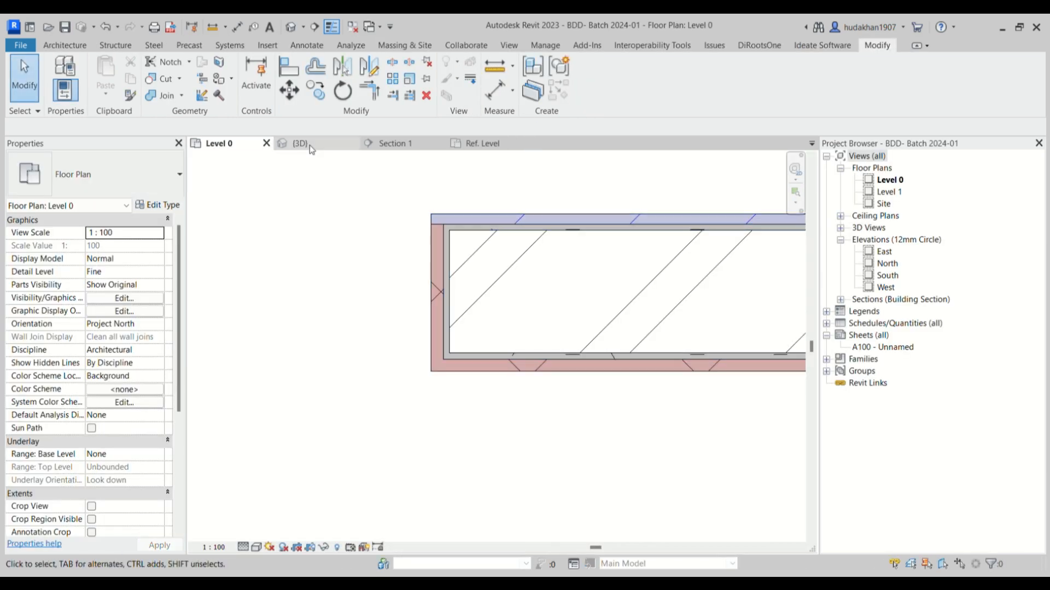
left_click(378, 145)
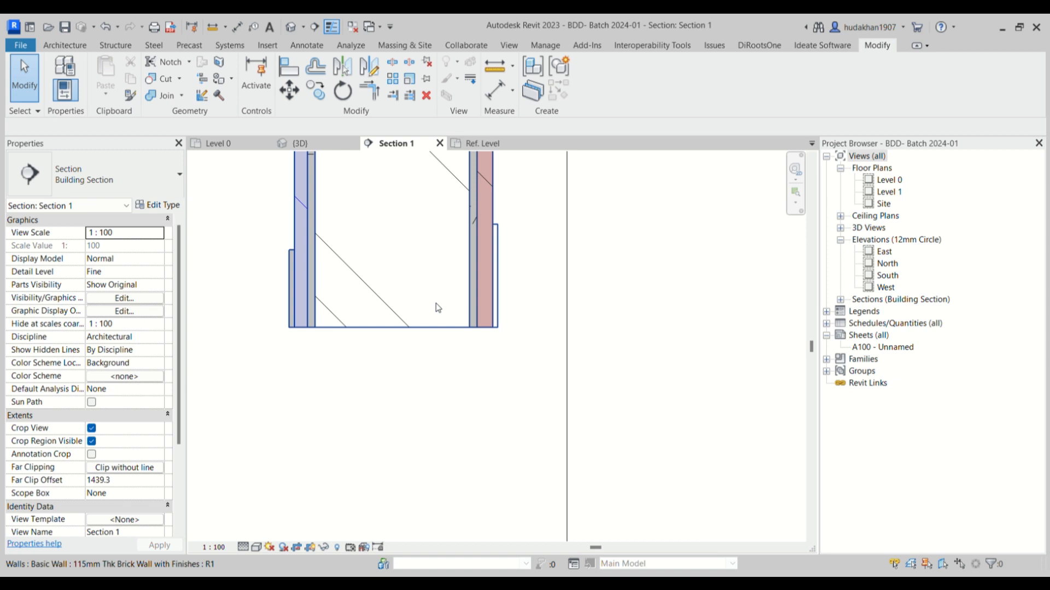
Close the Skirting family and start a new profile family with an empty Ref. Level view.
left_click(501, 144)
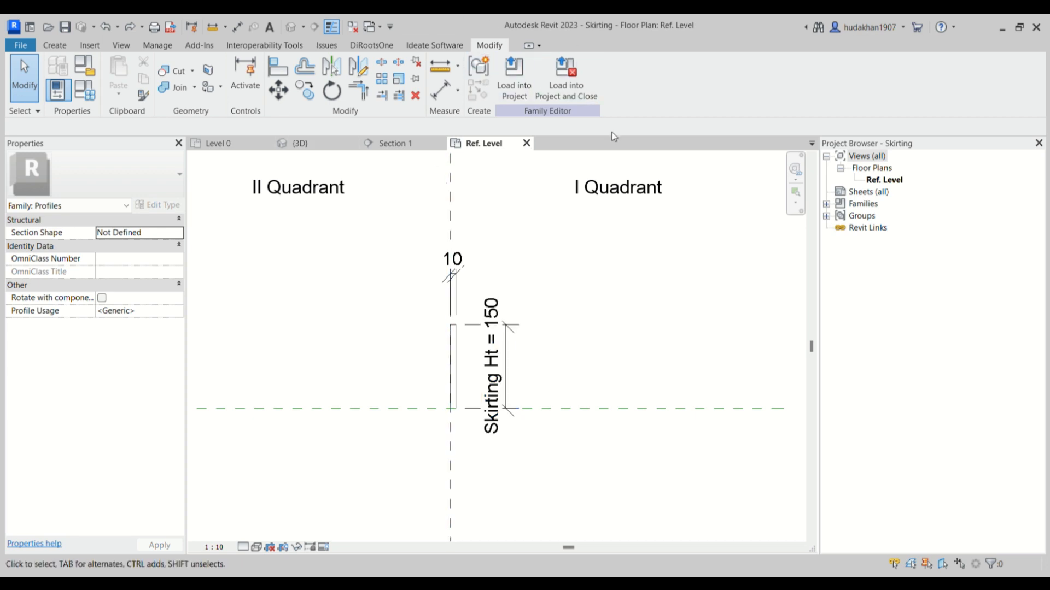
left_click(527, 144)
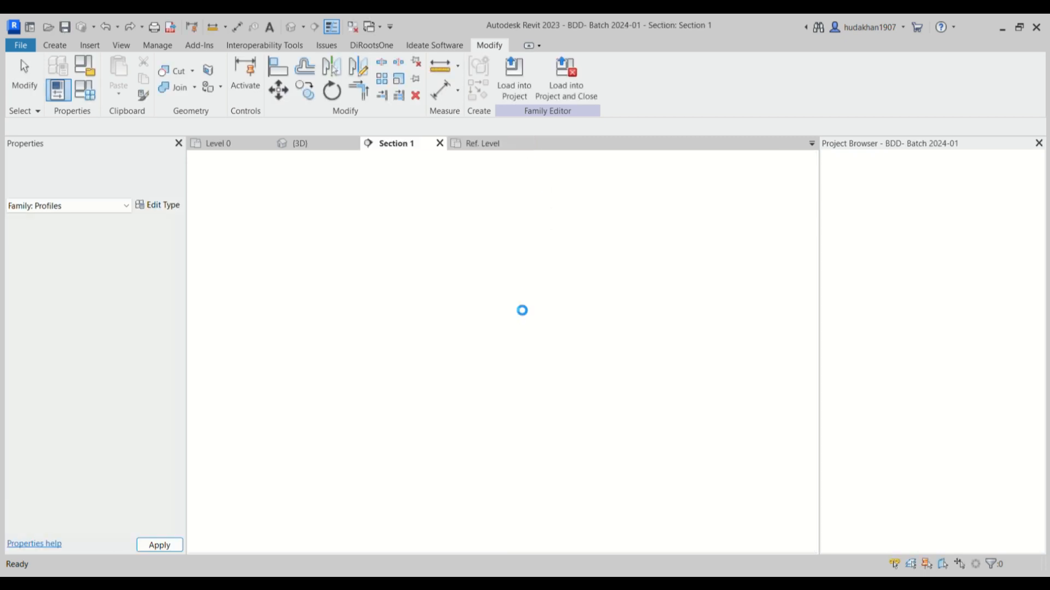
scroll(426, 343, "down", 4)
left_click(306, 145)
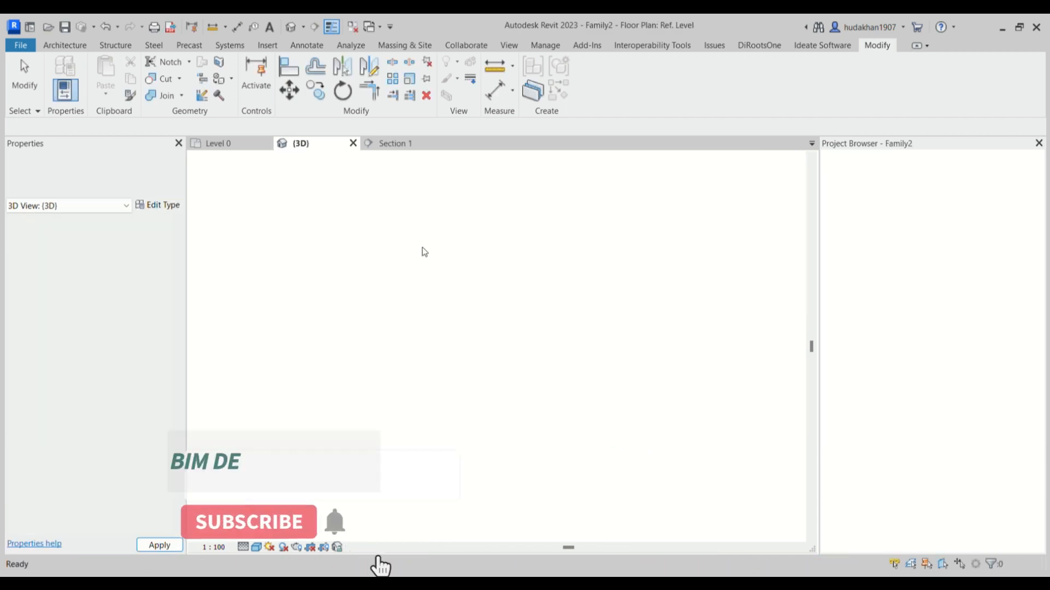
middle_click_drag(444, 432, 438, 434)
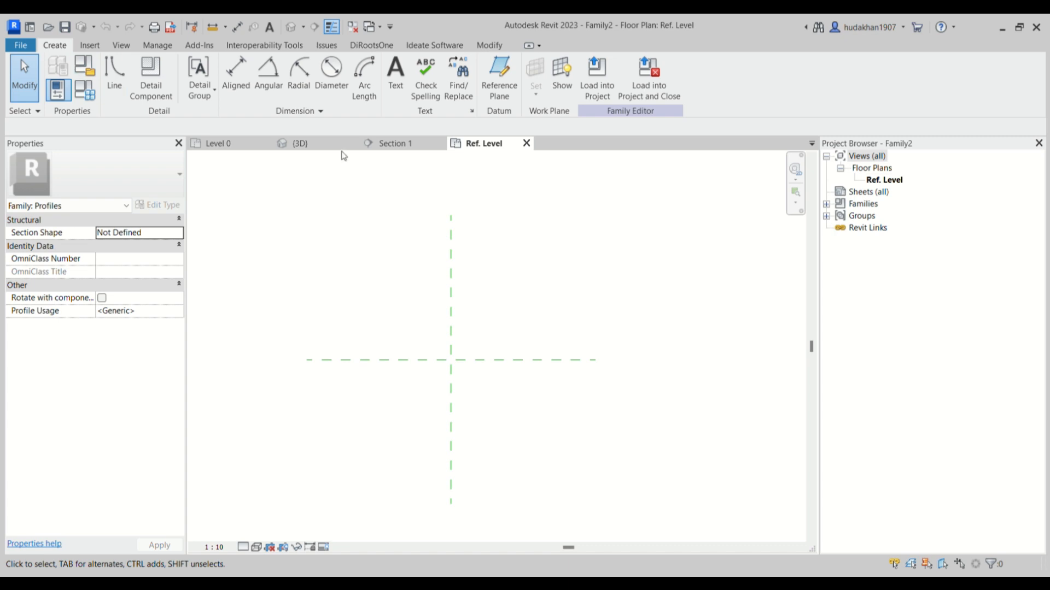
From the reference plane intersection, draw the profile's lower stepped edge as four 10 mm lines alternating rightward and upward in the I Quadrant.
left_click(121, 94)
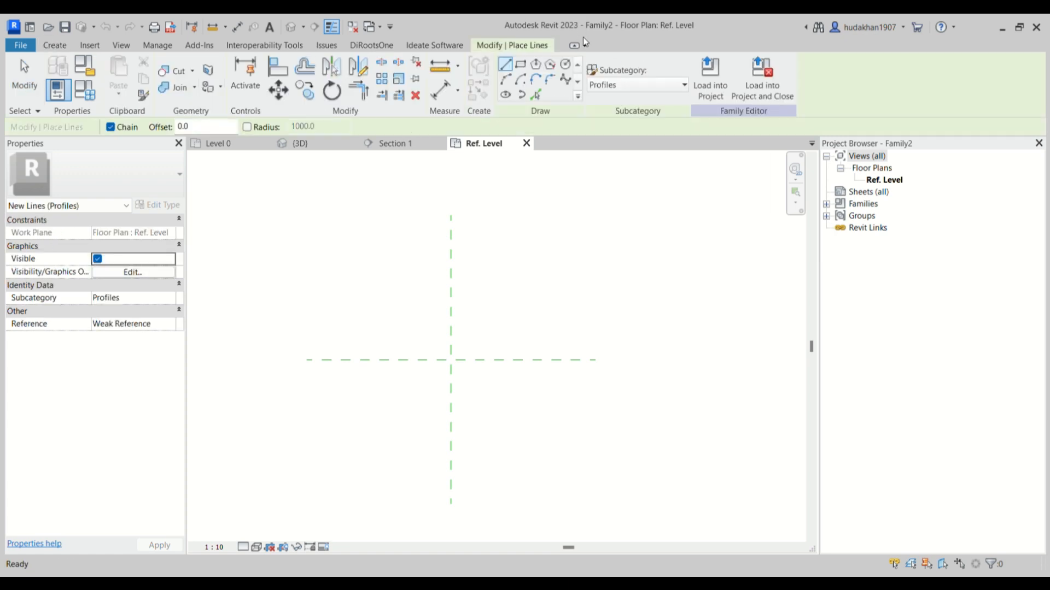
scroll(464, 370, "up", 2)
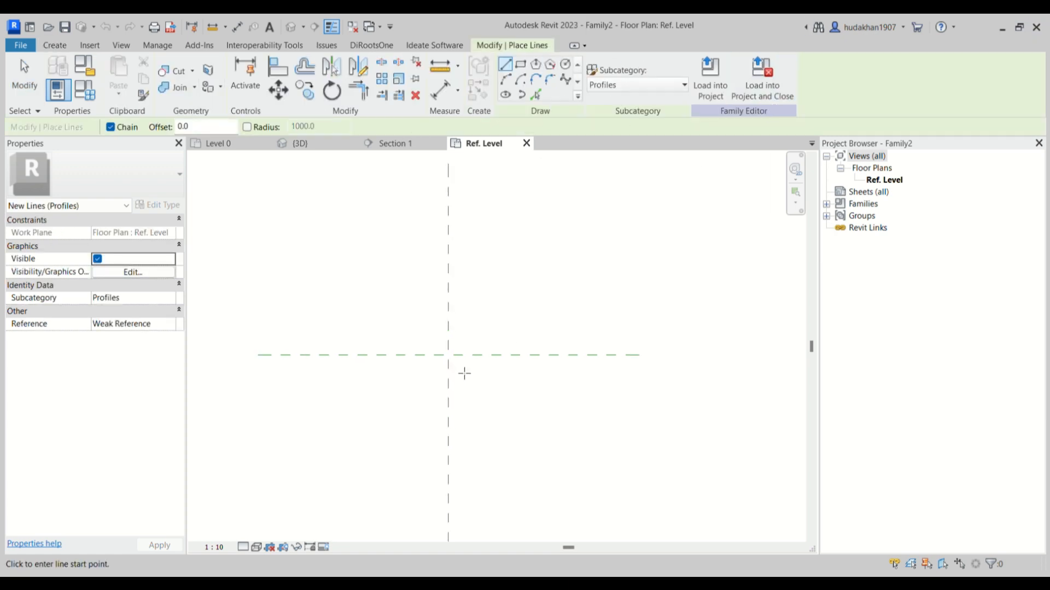
left_click(456, 358)
scroll(451, 357, "up", 3)
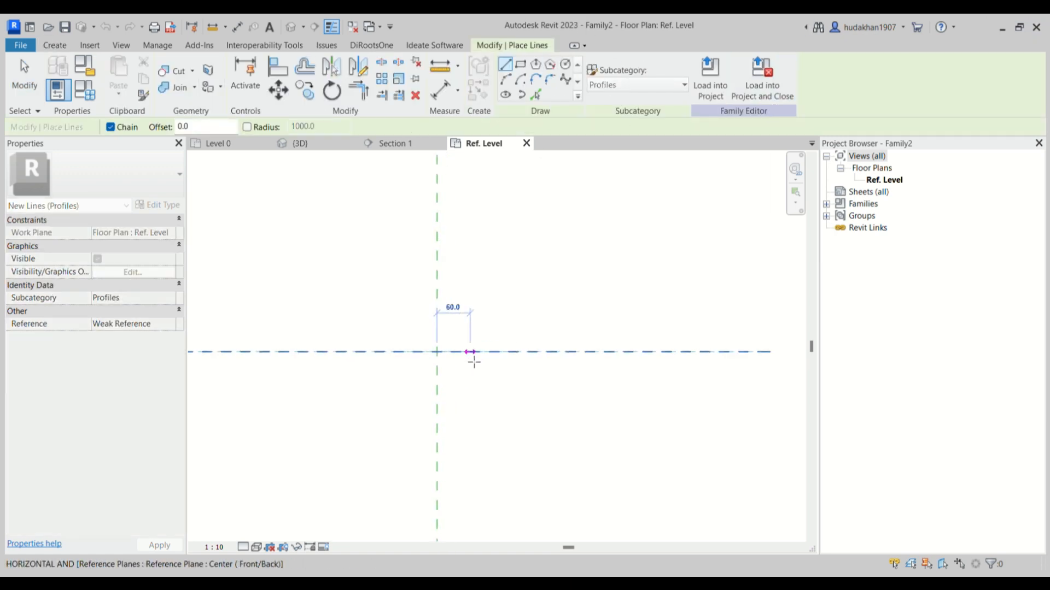
middle_click_drag(434, 352, 413, 346)
left_click(409, 346)
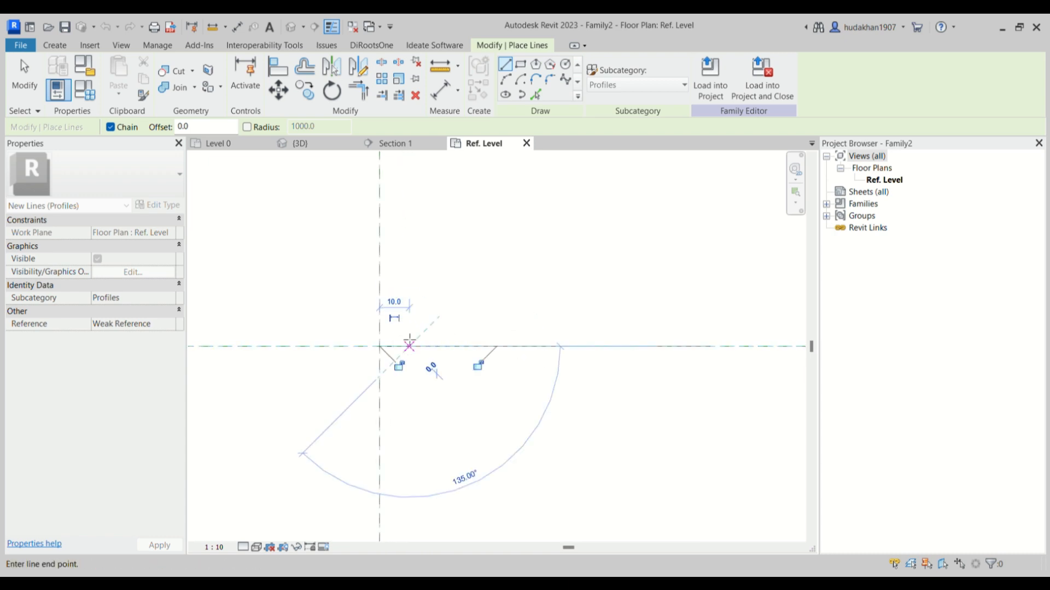
left_click(410, 316)
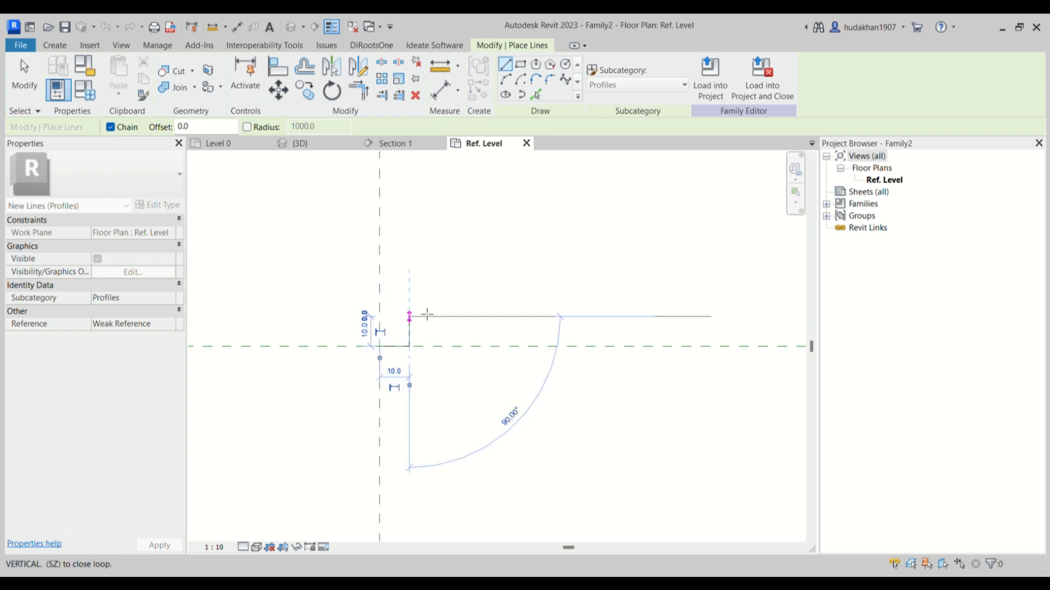
left_click(440, 317)
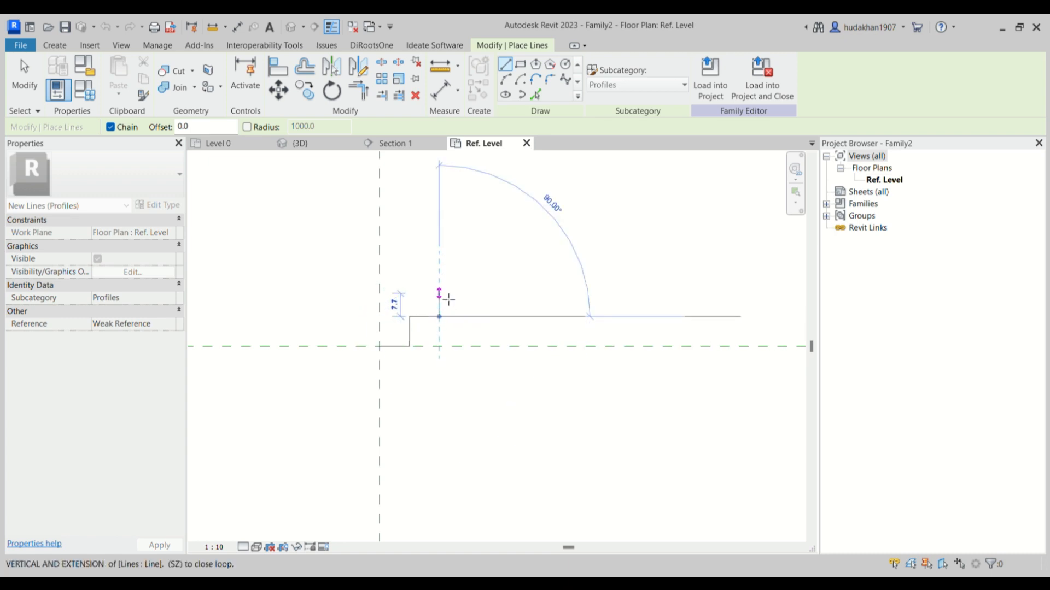
left_click(440, 286)
scroll(447, 317, "down", 2)
key("Escape")
Draw the profile's back edge 70 mm up the vertical reference plane, followed by a 70 mm horizontal top edge.
left_click(397, 339)
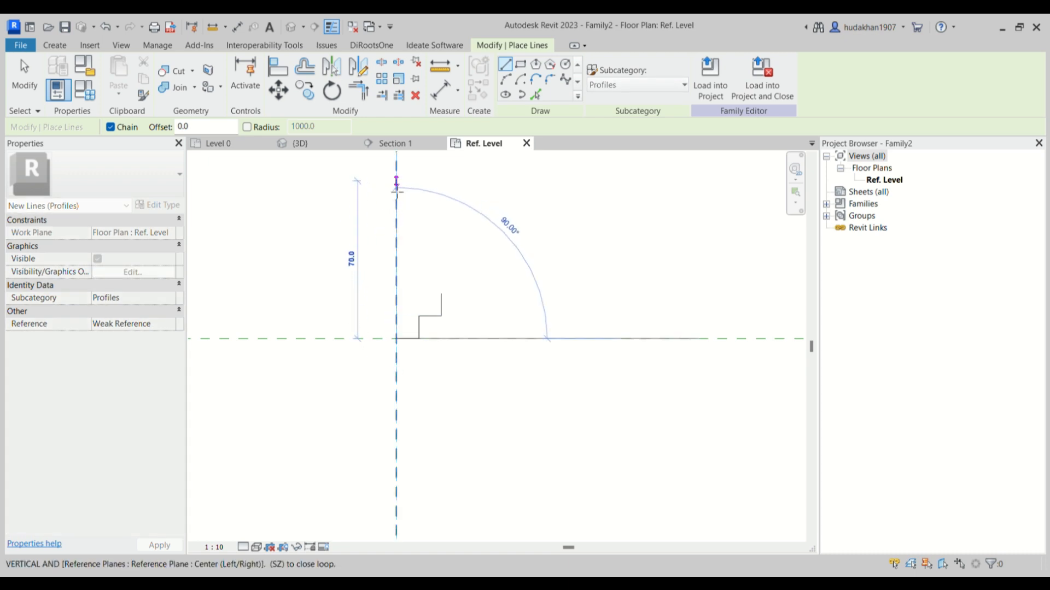
left_click(396, 183)
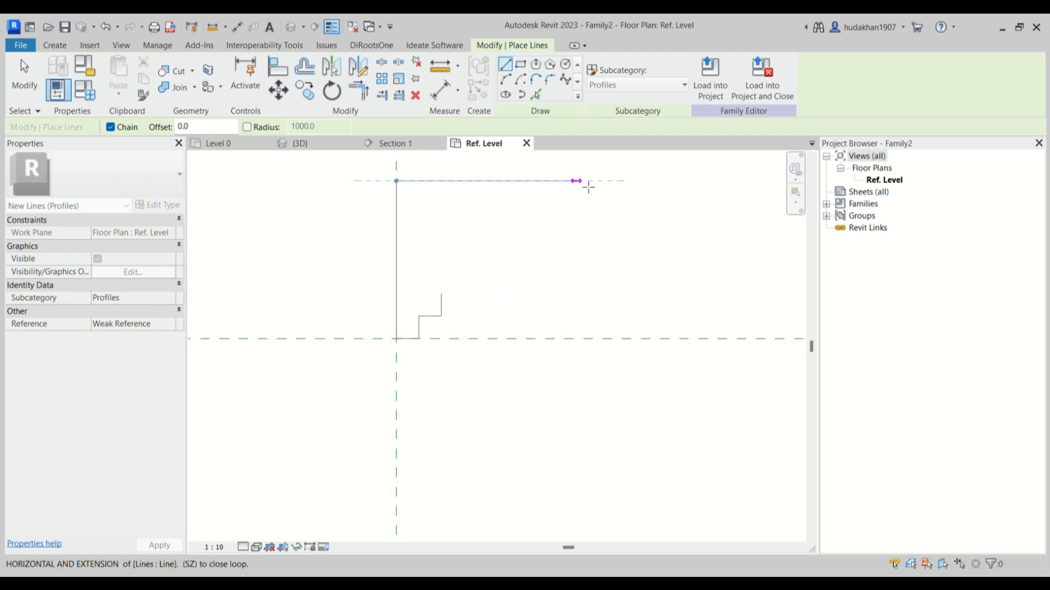
middle_click_drag(557, 195, 579, 268)
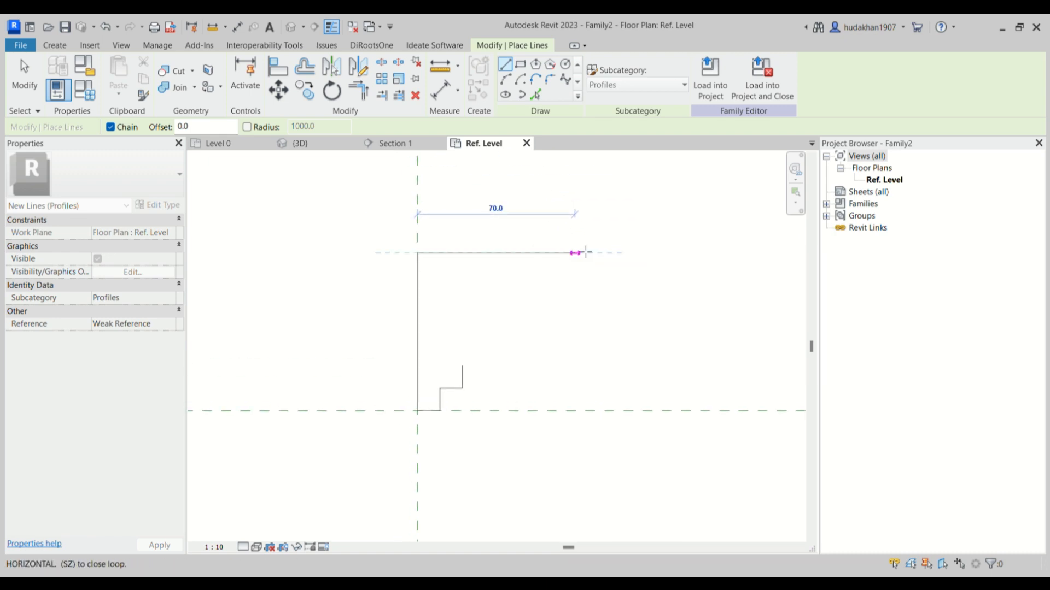
left_click(575, 253)
Draw the upper stepped edge from the top edge's outer end as four 10 mm lines alternating downward and inward.
scroll(577, 276, "up", 2)
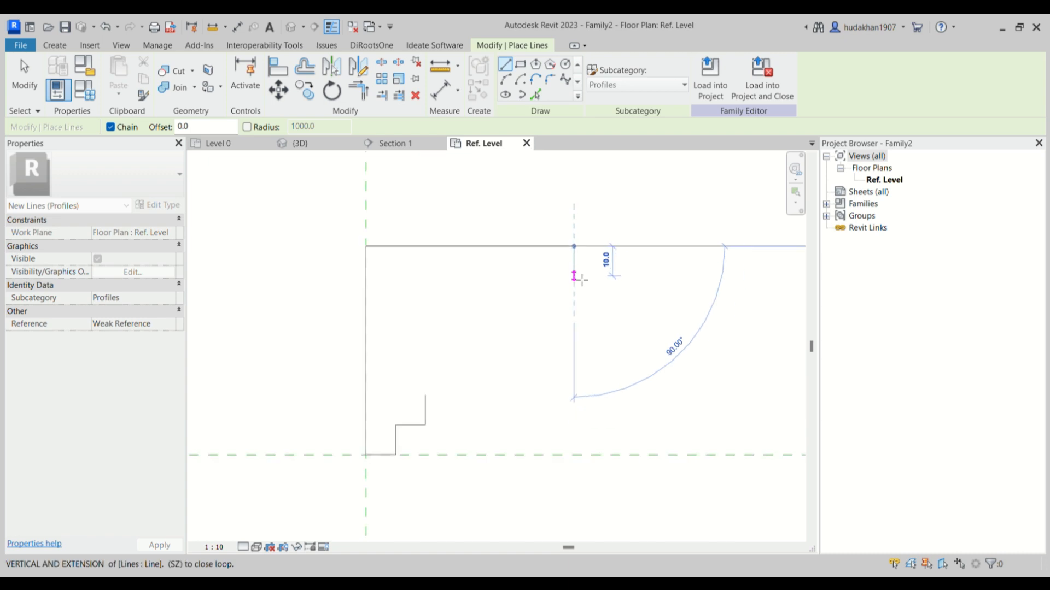
left_click(572, 276)
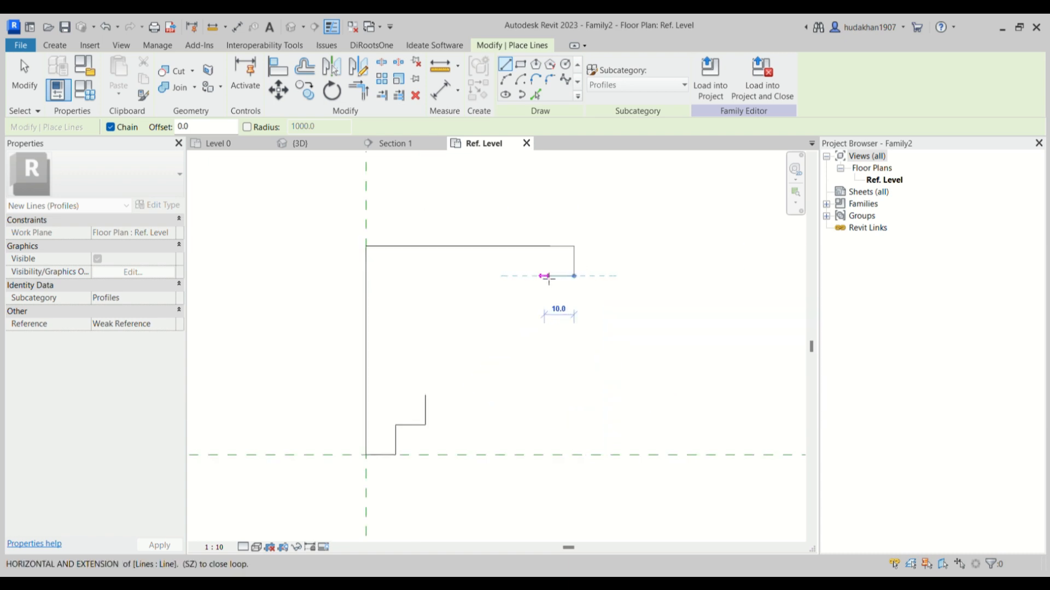
left_click(545, 277)
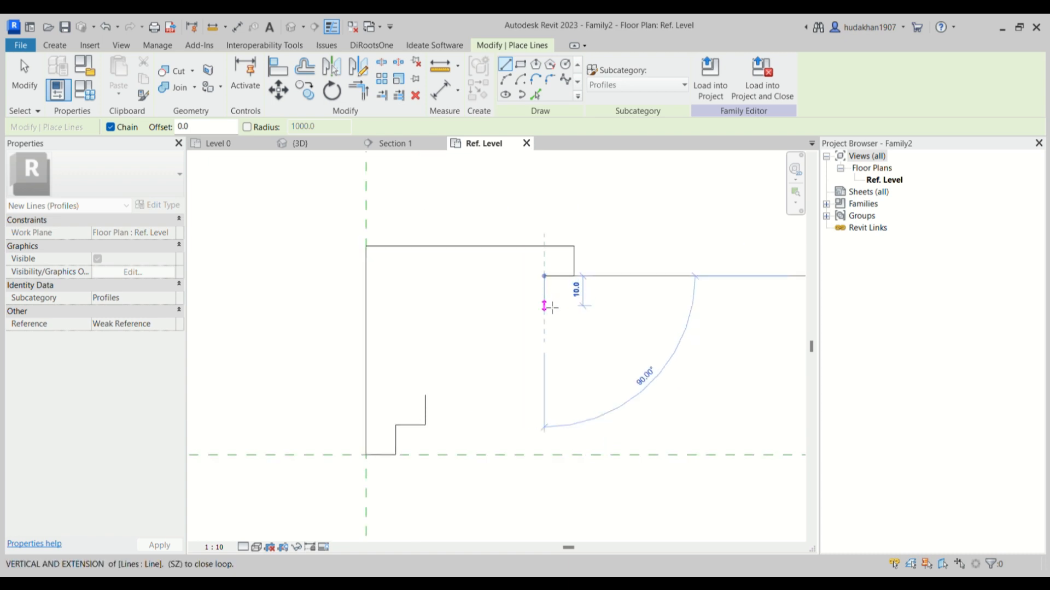
left_click(547, 307)
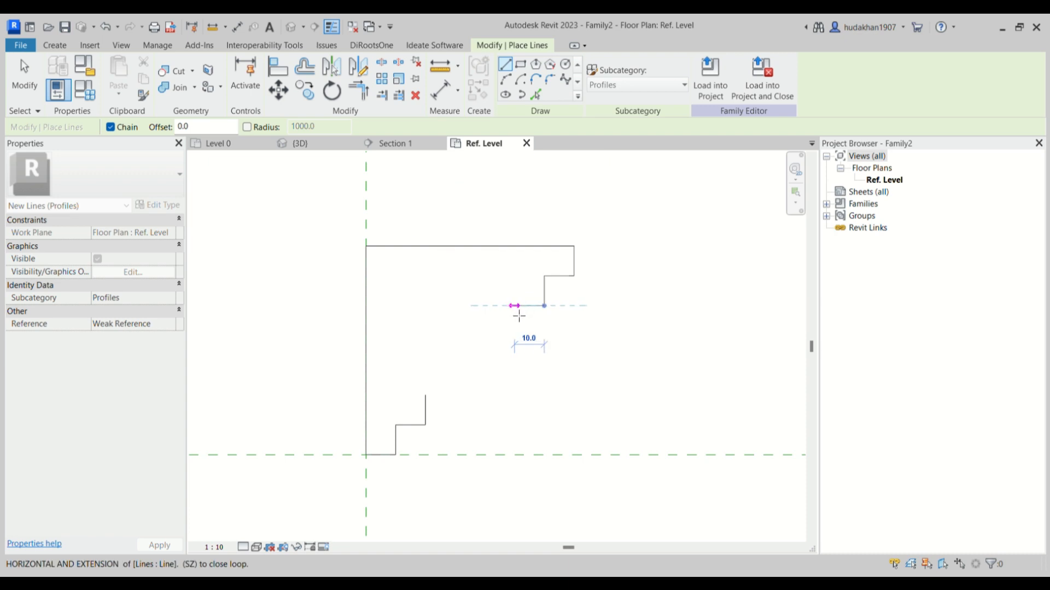
left_click(514, 311)
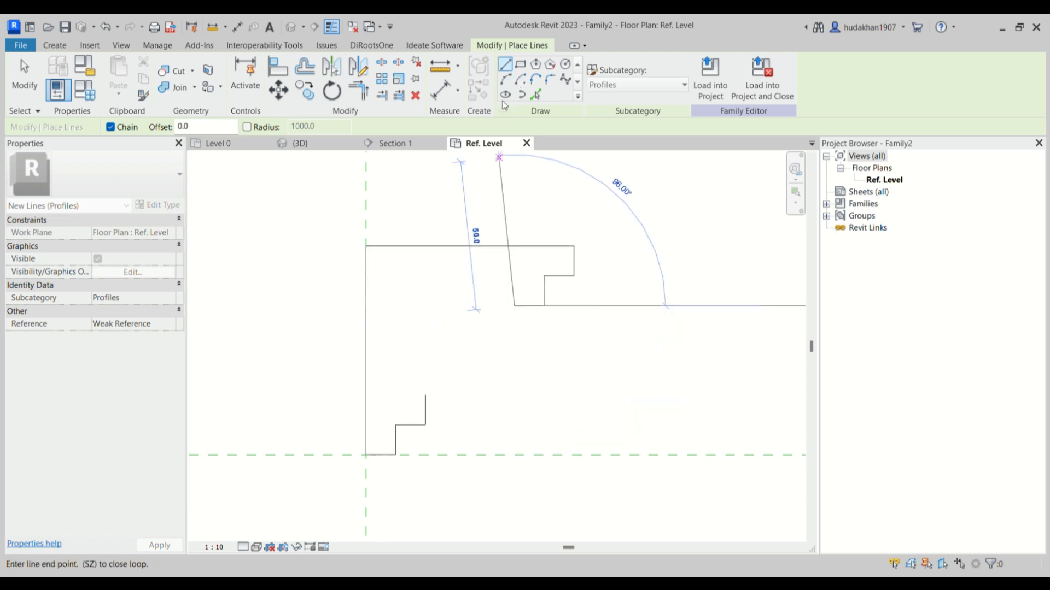
Close the profile with a curved arc joining the ends of the two stepped edges and save the family as COPING.
left_click(425, 401)
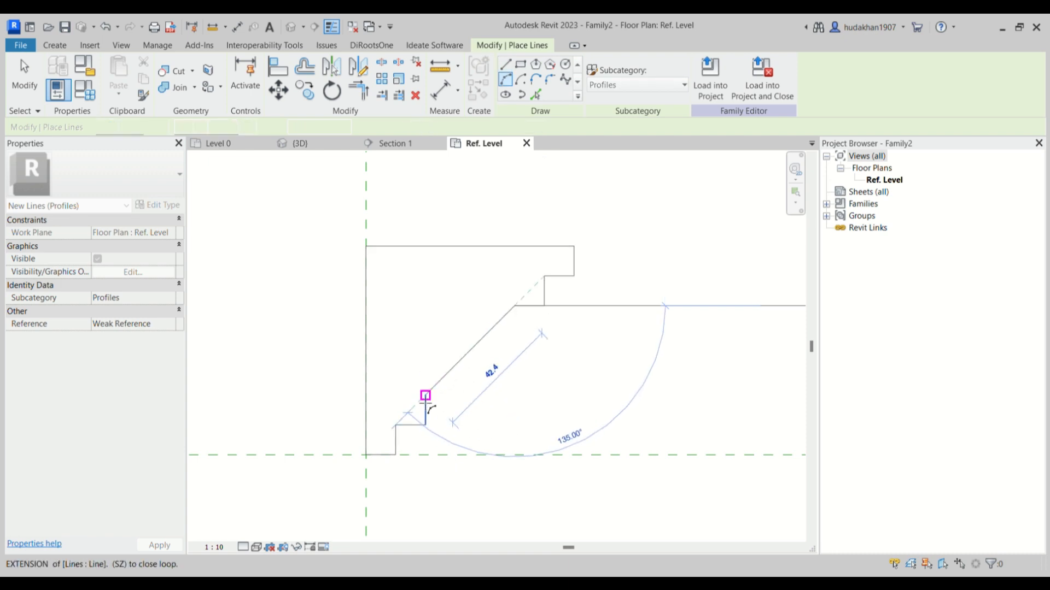
left_click(461, 342)
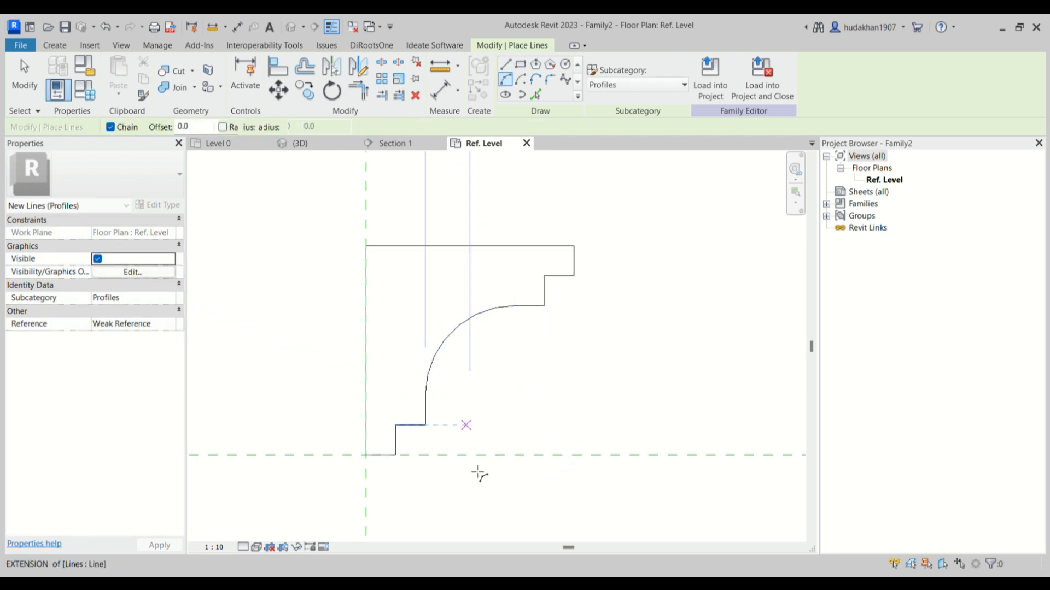
key("Escape")
key("Escape")
scroll(485, 312, "down", 2)
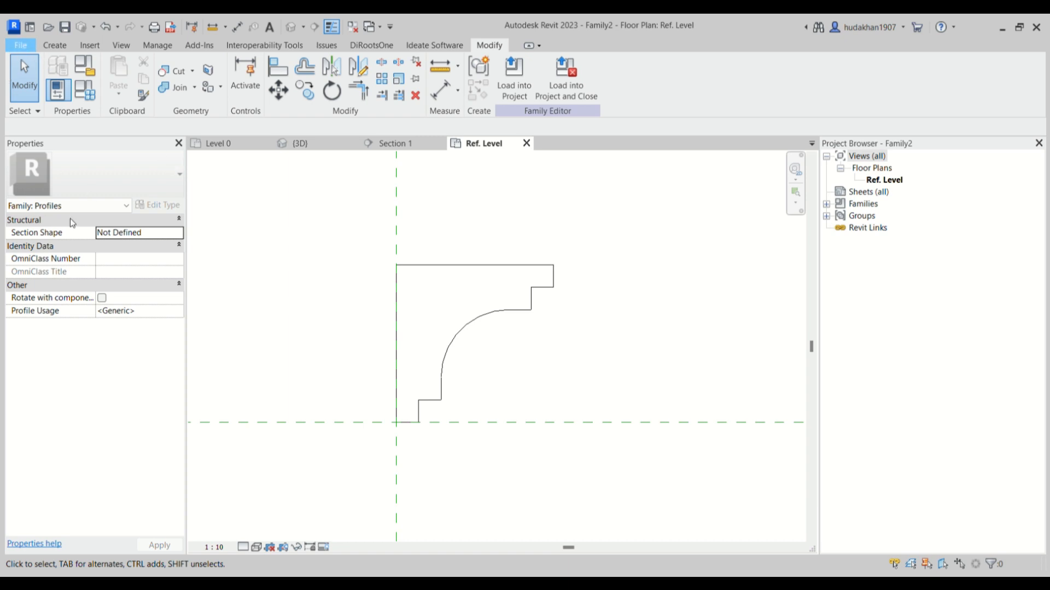
key("ctrl+s")
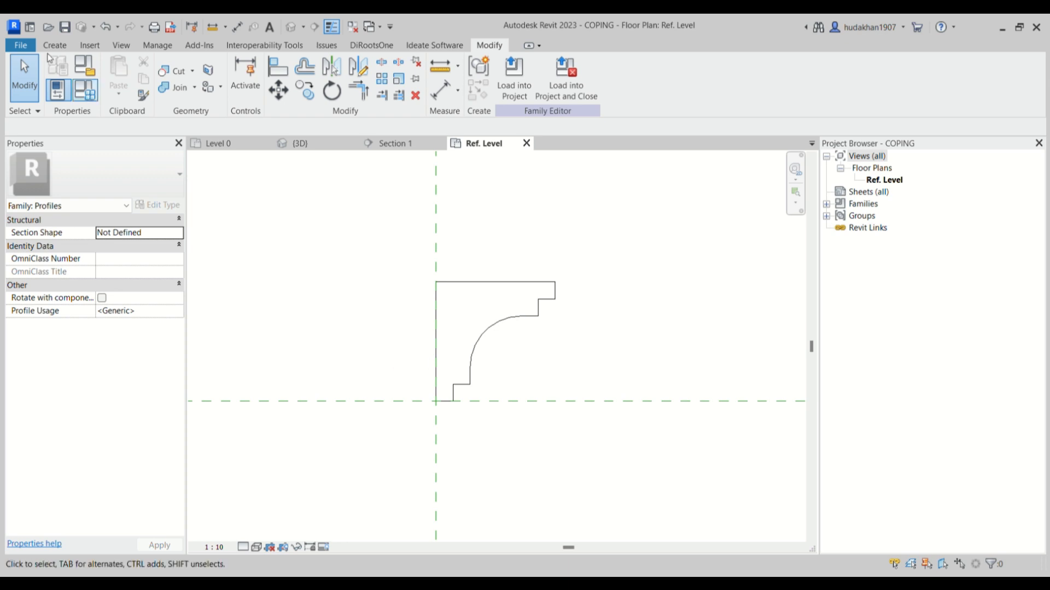
In the project's Level 0 view, browse the loaded profile families and expand Skirting to examine its types.
left_click(233, 142)
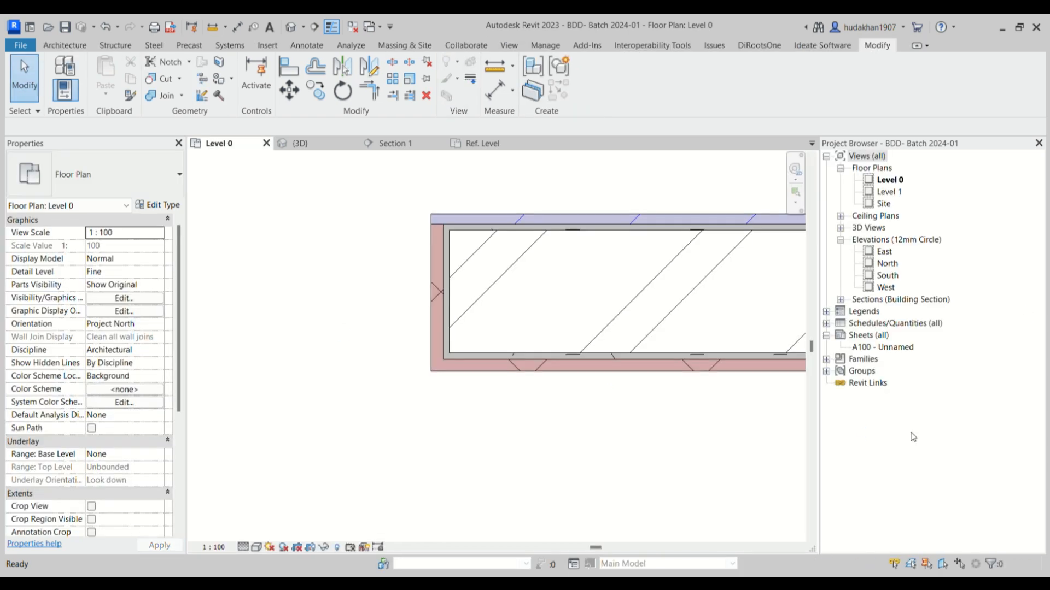
left_click(827, 359)
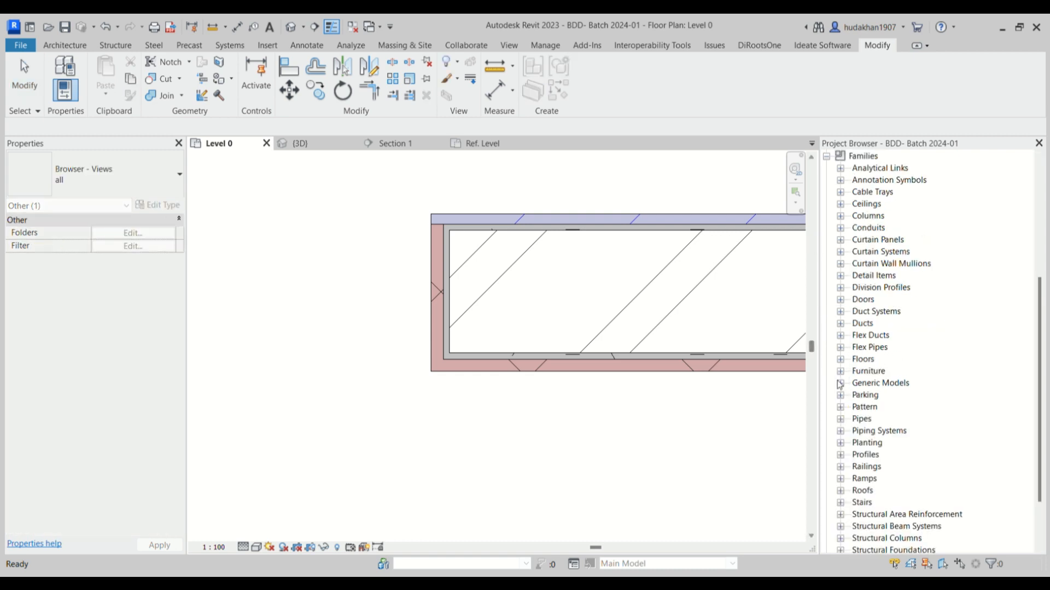
left_click(840, 455)
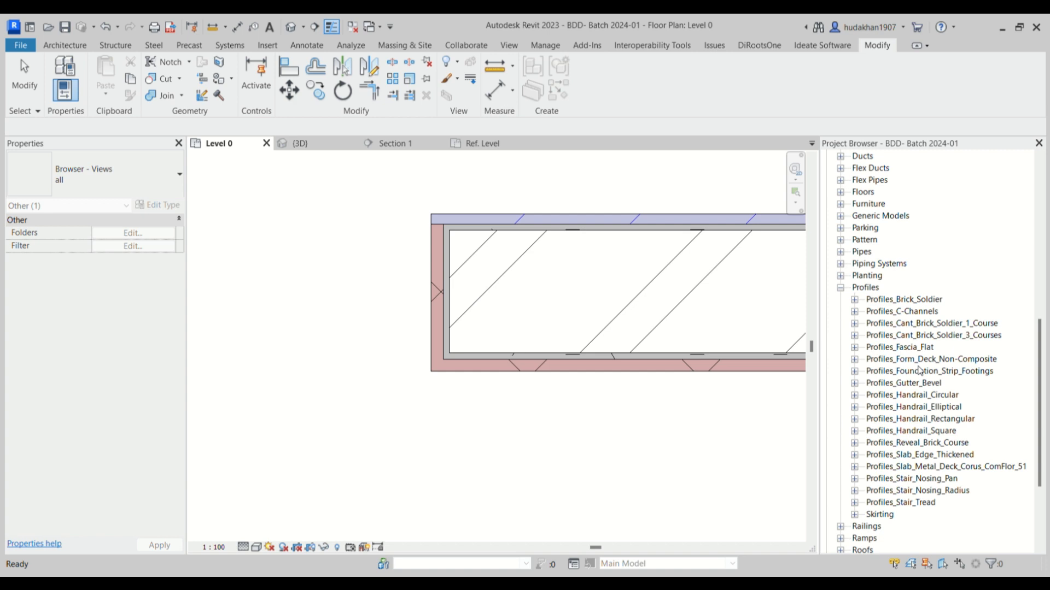
scroll(927, 519, "down", 1)
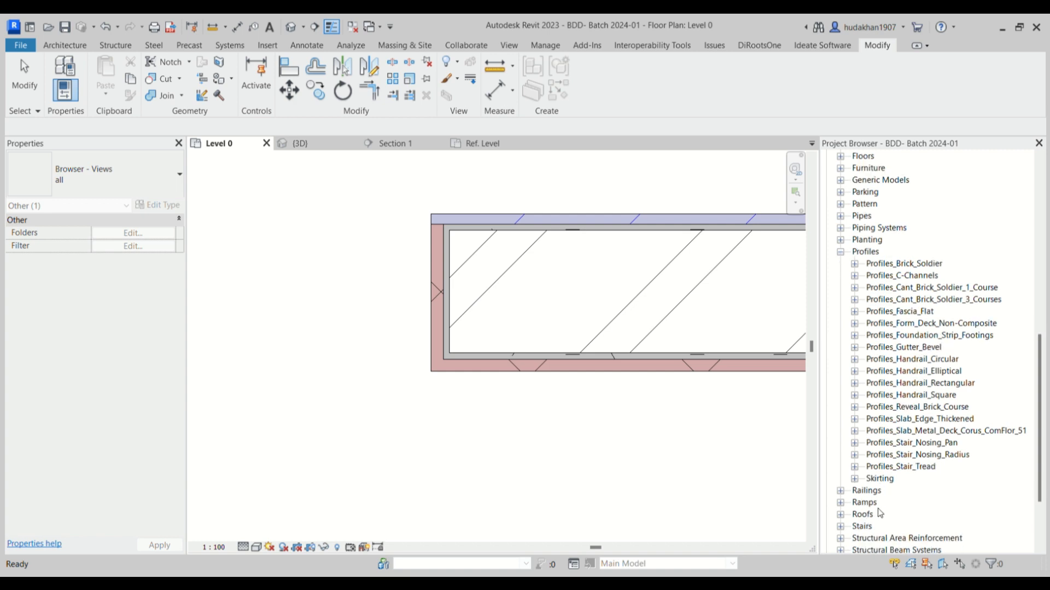
left_click(854, 479)
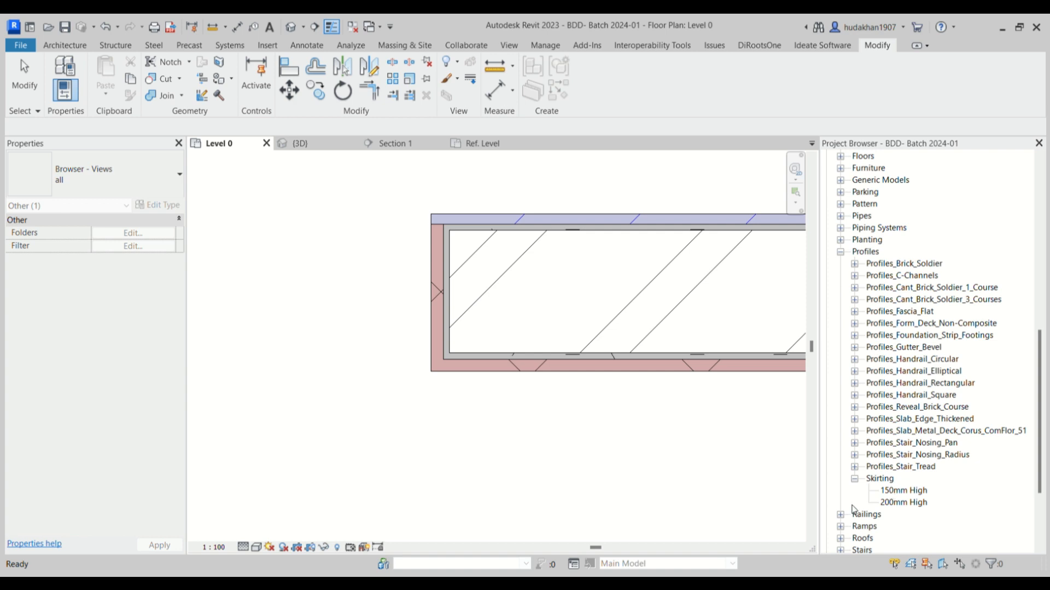
Open the loaded Skirting family for editing to view its profile, close it and reselect Skirting among the project's profile families.
left_click(879, 481)
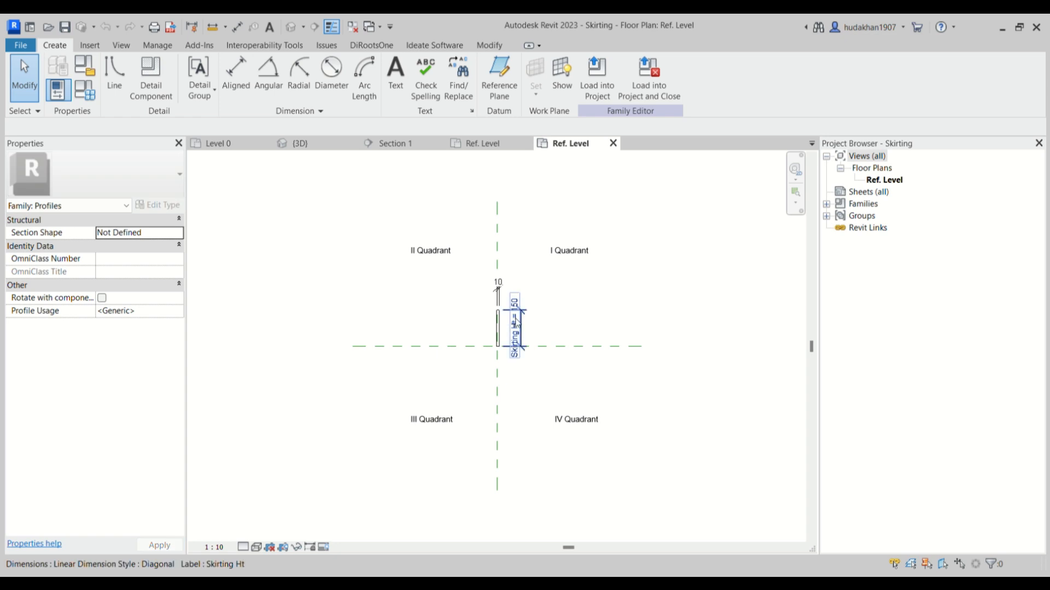
left_click(612, 144)
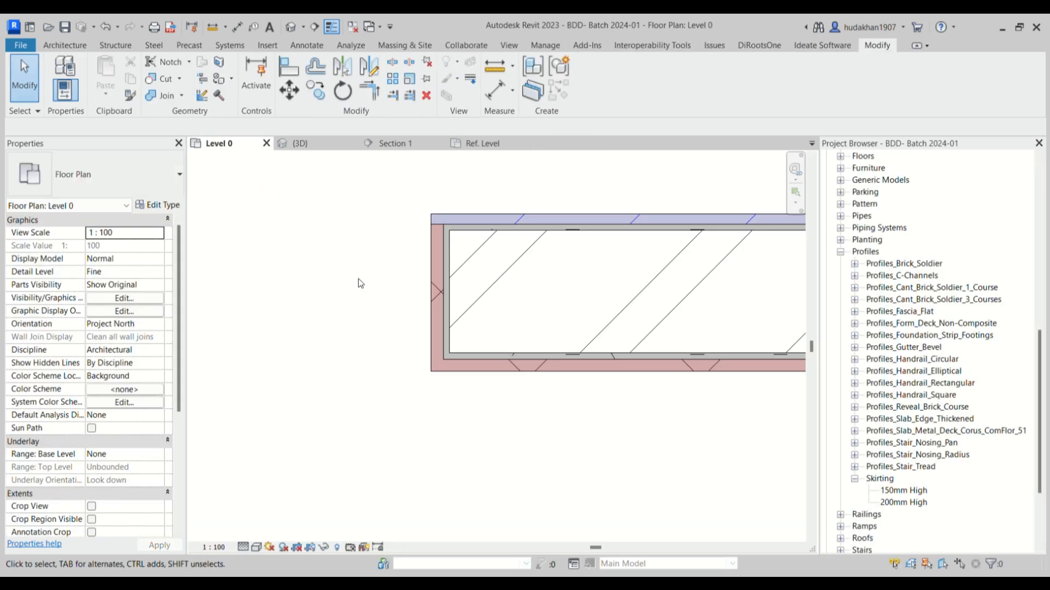
left_click(875, 479)
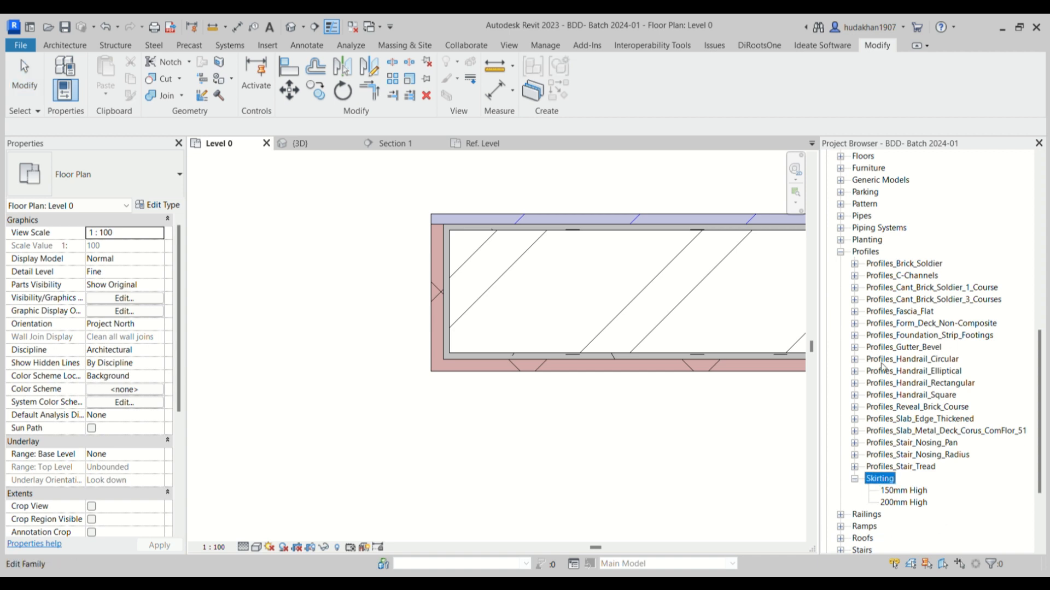
Add a new type named 300MM HIGH to the Skirting profile family in the project.
left_click(901, 315)
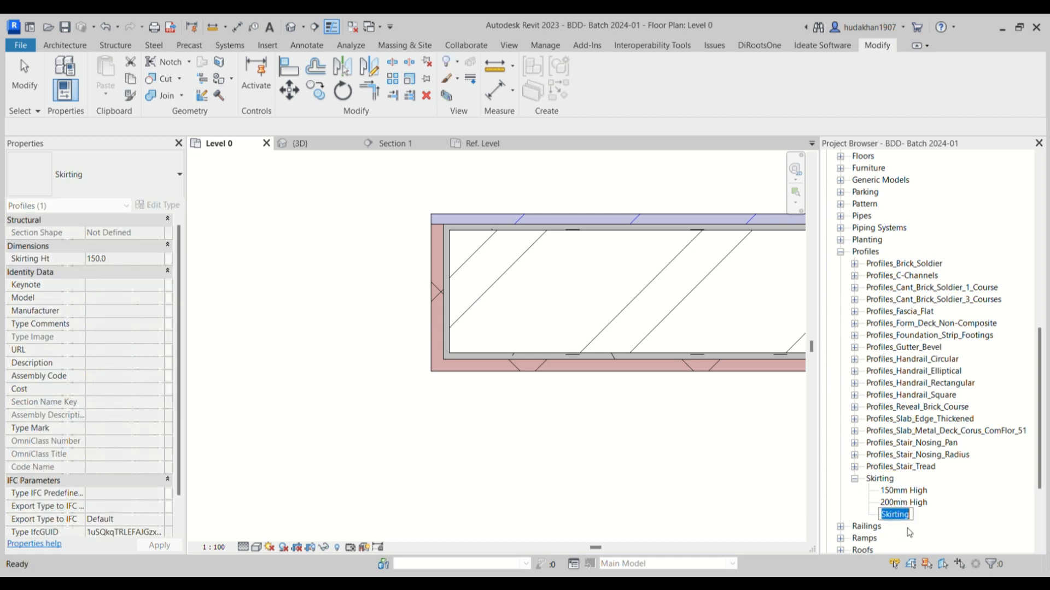
type("300MM HIGH")
key("Return")
left_click(745, 480)
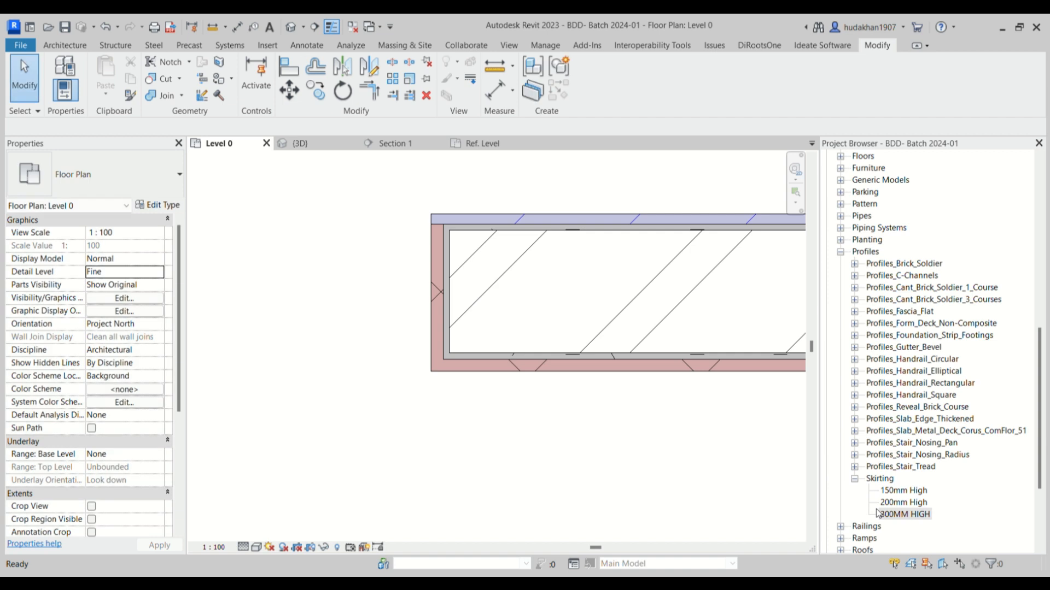
Load the COPING profile family into the BDD- Batch 2024-01 project.
left_click(507, 146)
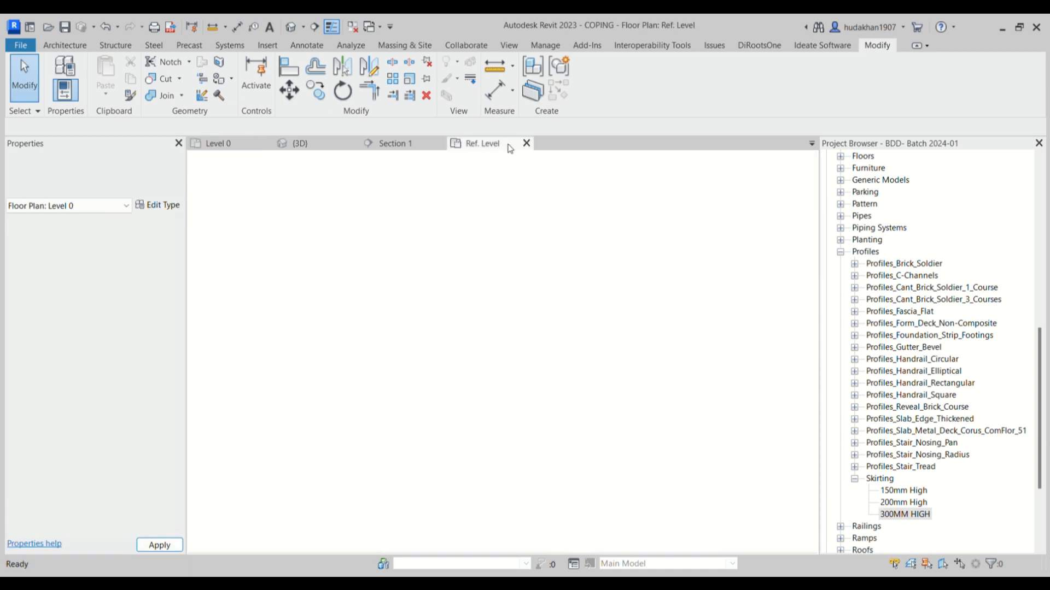
left_click(525, 68)
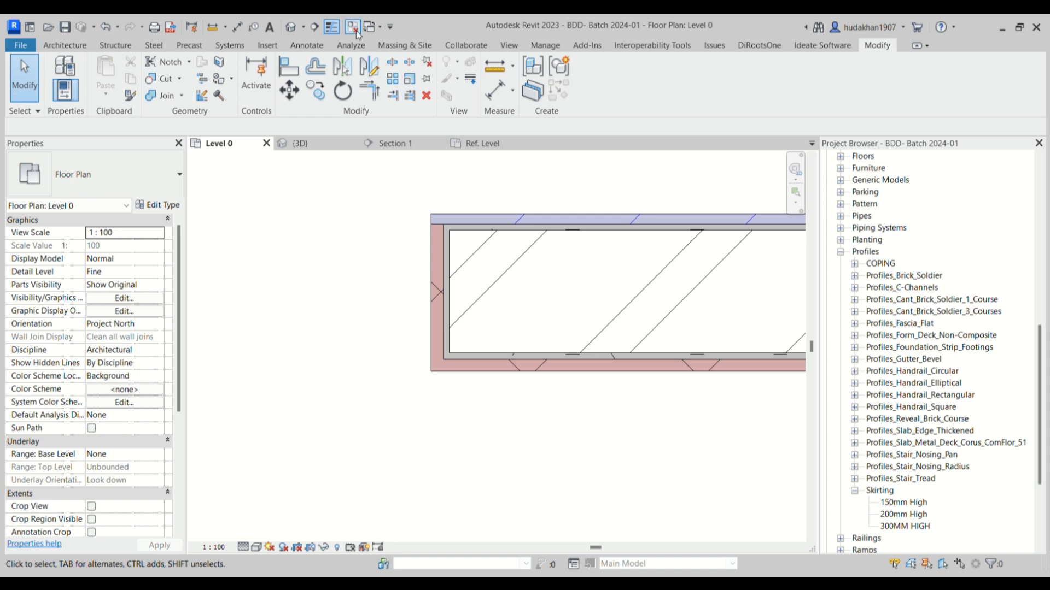
In the 3D view, add a COPING sweep to the 115mm Thk Brick Wall with Finishes type.
left_click(323, 143)
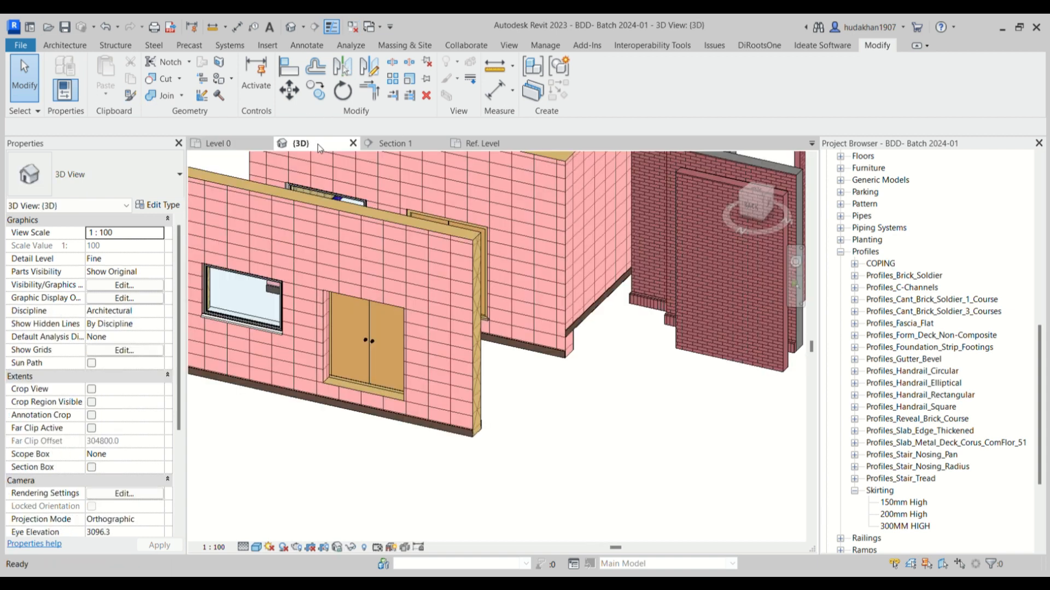
left_click(445, 263)
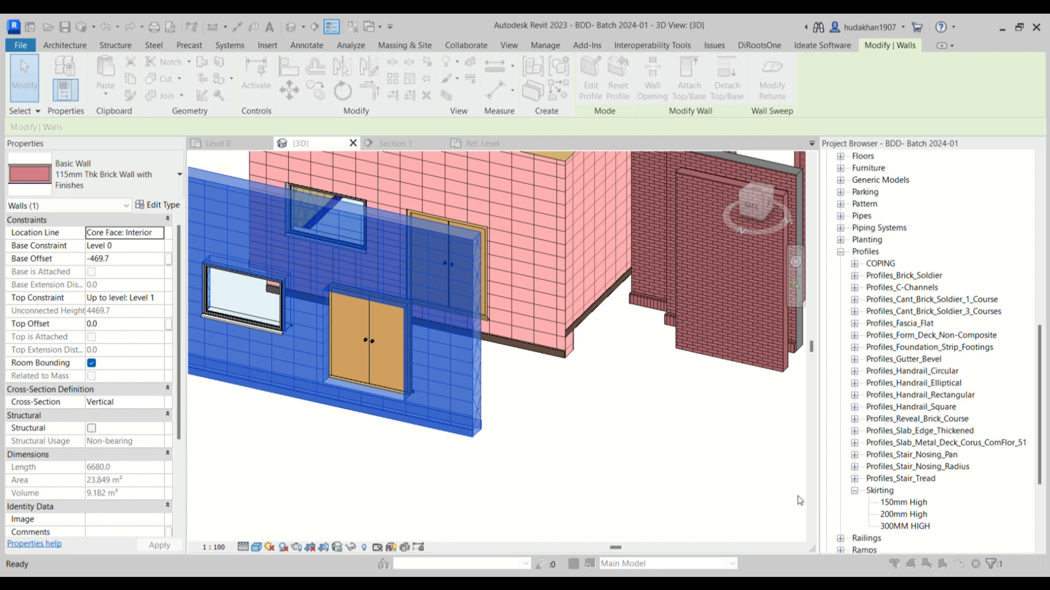
left_click(586, 442)
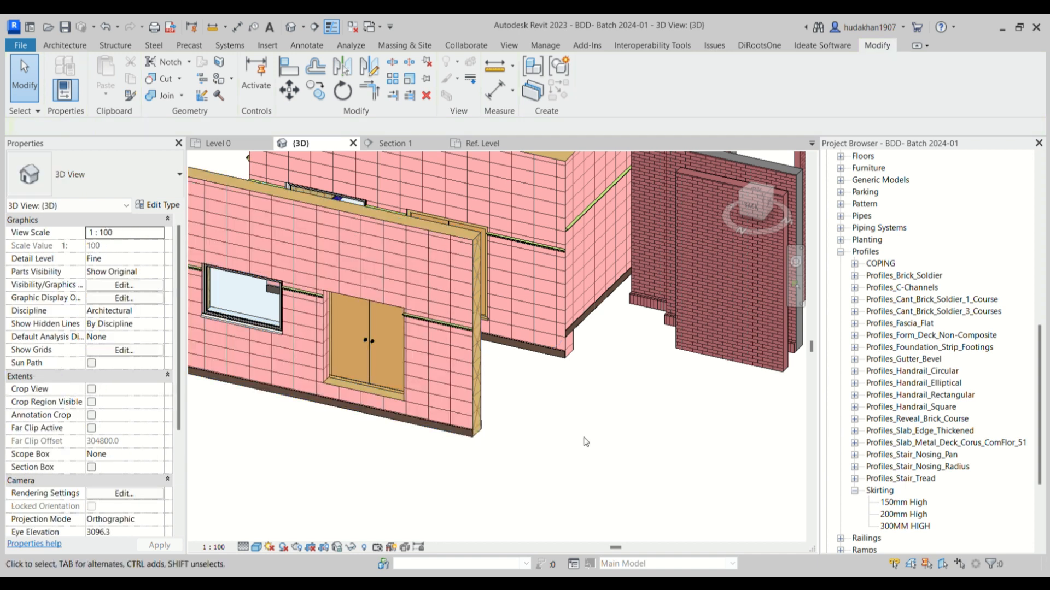
Try deleting the exterior double door that interrupts the coping sweep, and undo the deletion.
scroll(418, 326, "up", 6)
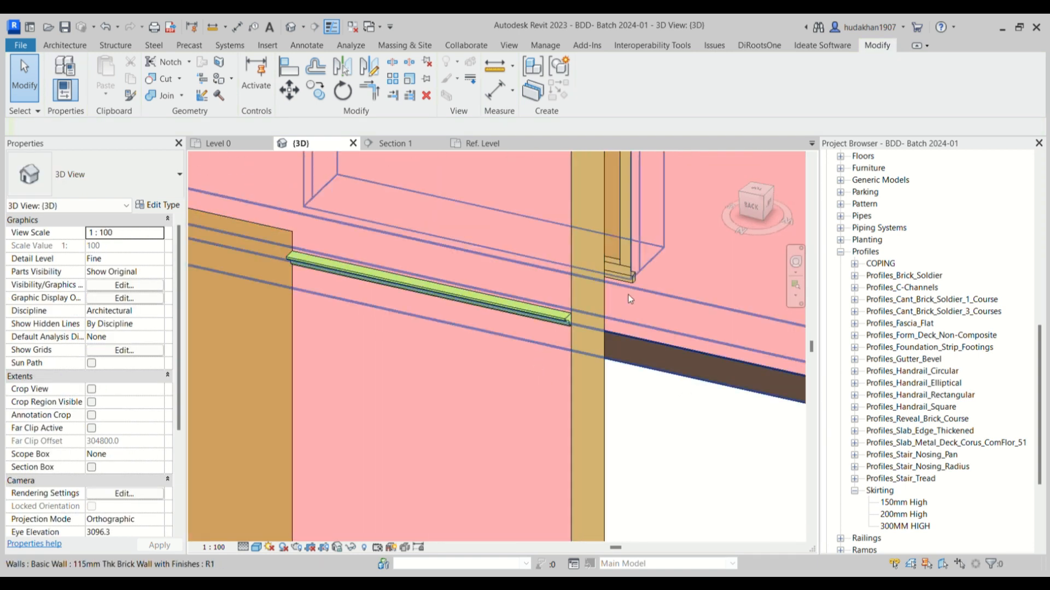
scroll(547, 298, "down", 4)
scroll(467, 298, "up", 2)
left_click(467, 297)
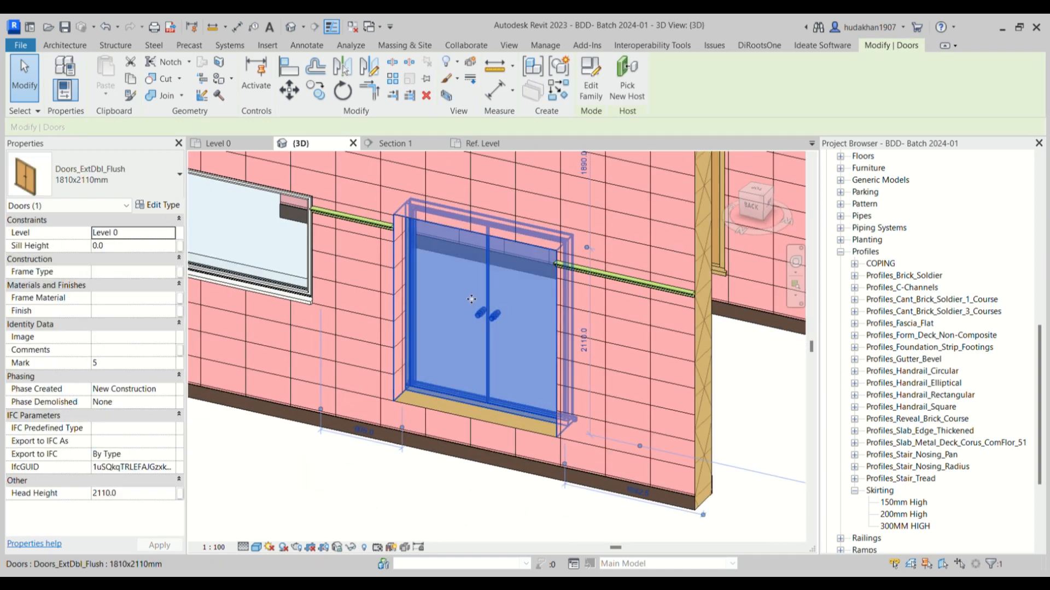
key("Delete")
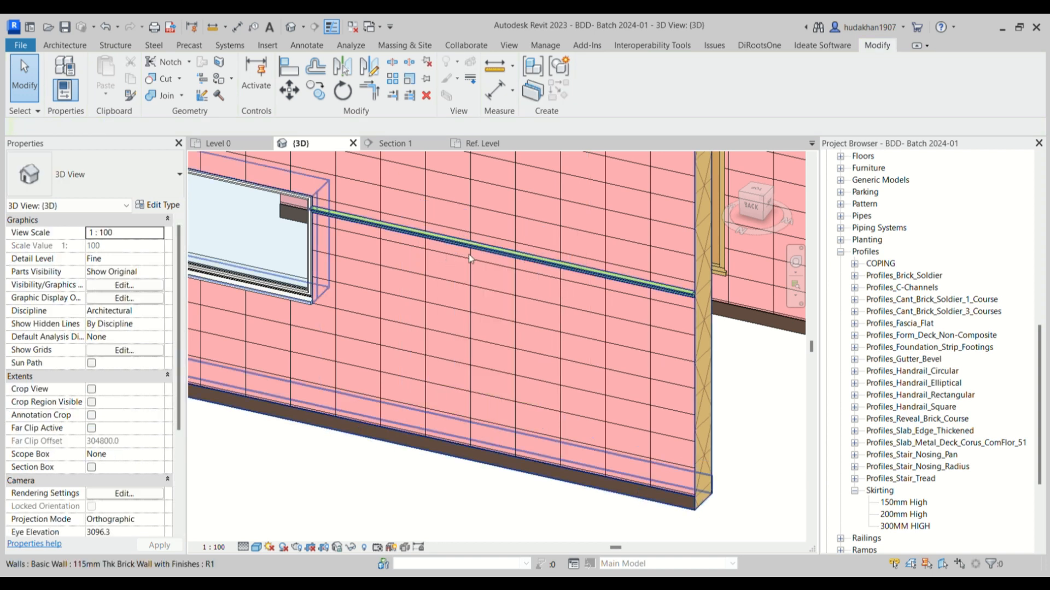
key("ctrl+z")
Check the coping sweep at the window opening and adjust the wall type's sweep to pass above the window and door.
middle_click_drag(537, 342, 712, 382)
scroll(374, 266, "up", 1)
left_click(378, 265)
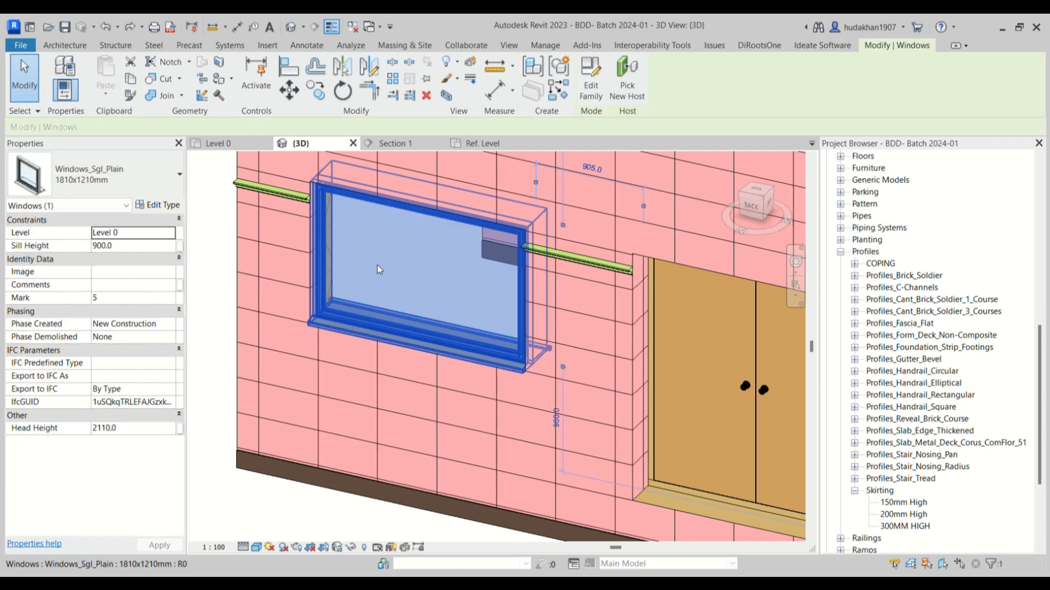
scroll(377, 264, "down", 2)
middle_click_drag(524, 324, 468, 356)
scroll(474, 355, "down", 2)
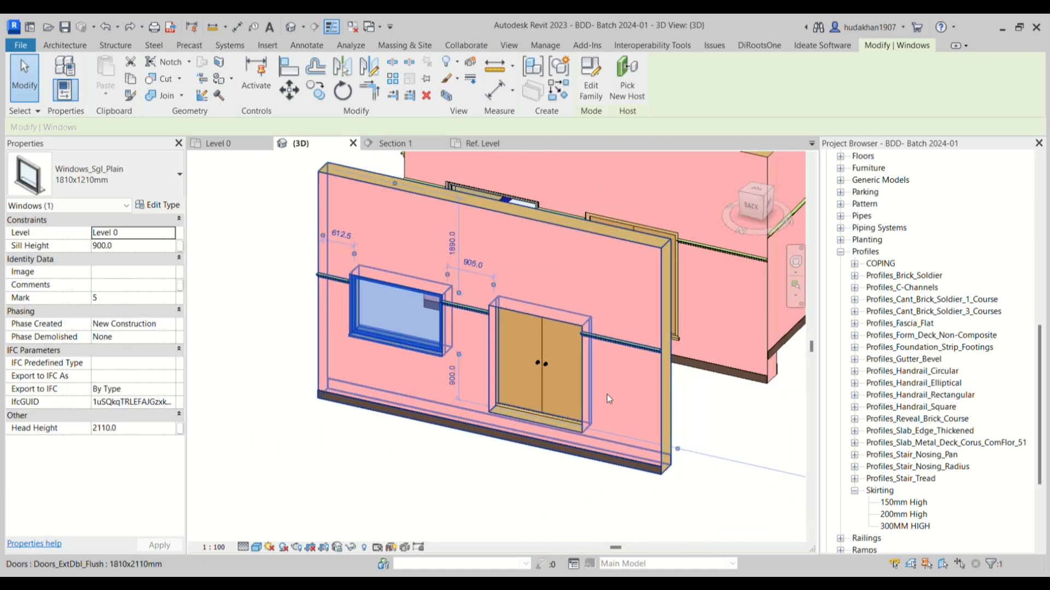
key("Escape")
left_click(648, 368)
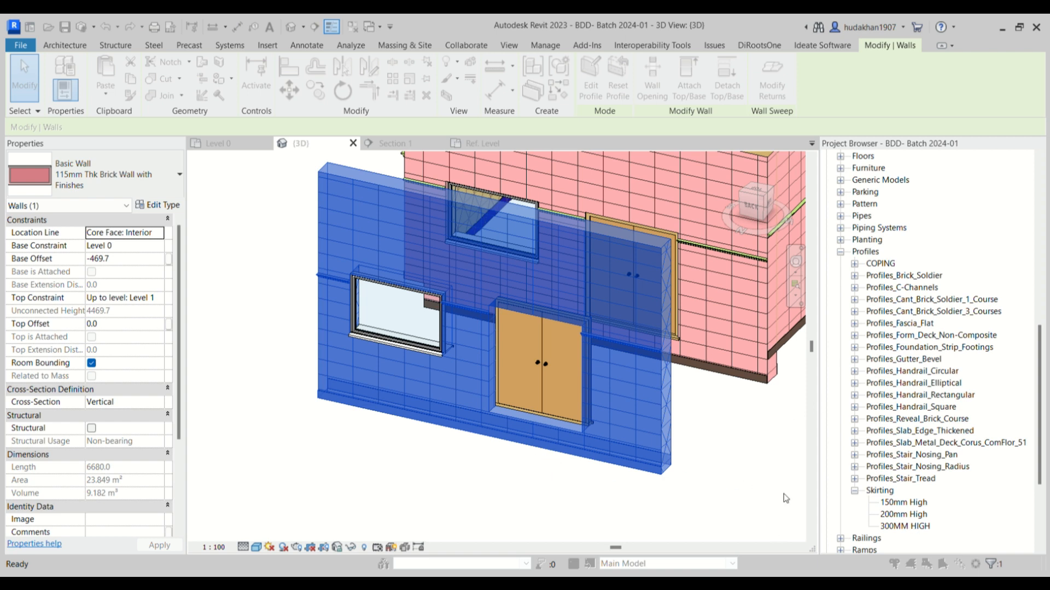
left_click(464, 518)
Examine the coping sweep along the walls in the 3D view and its profile shape in Section 1.
middle_click_drag(537, 464, 676, 422, "shift")
middle_click_drag(574, 449, 319, 446)
scroll(741, 267, "up", 2)
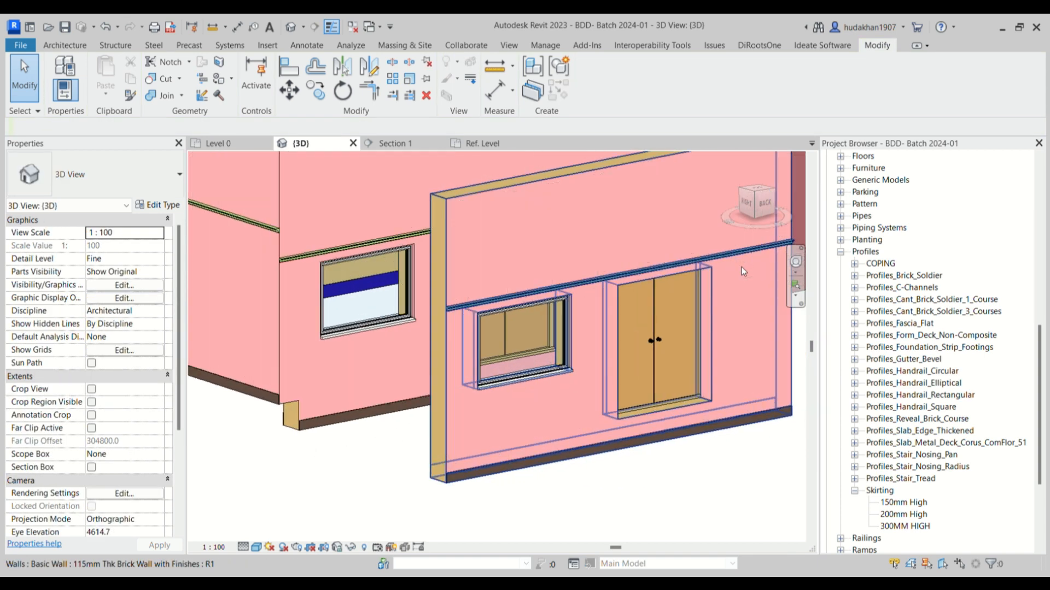
scroll(378, 248, "down", 2)
middle_click_drag(581, 420, 451, 465, "shift")
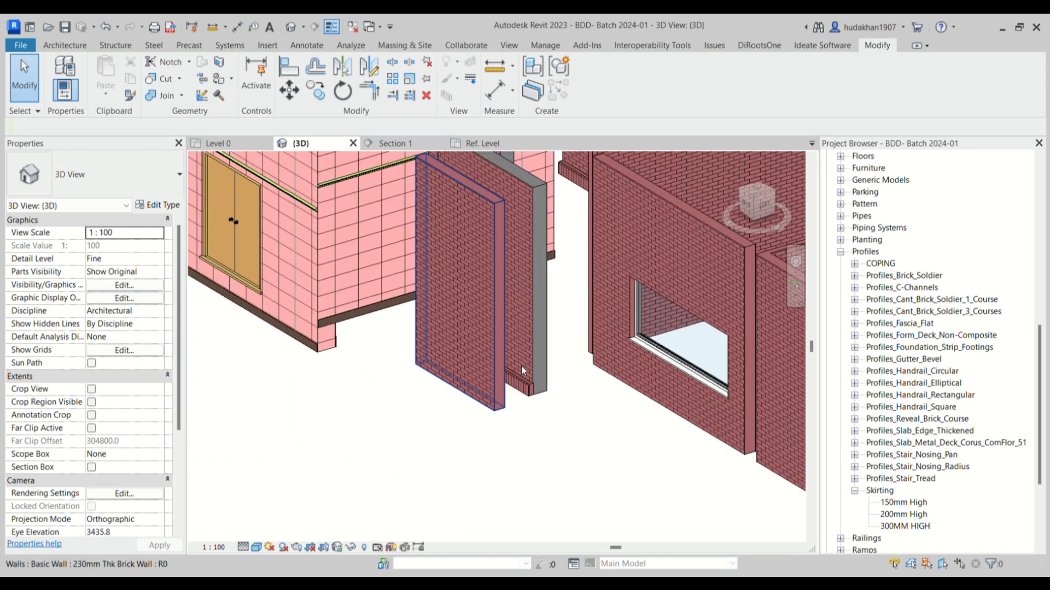
scroll(576, 340, "down", 5)
middle_click_drag(338, 343, 217, 345, "shift")
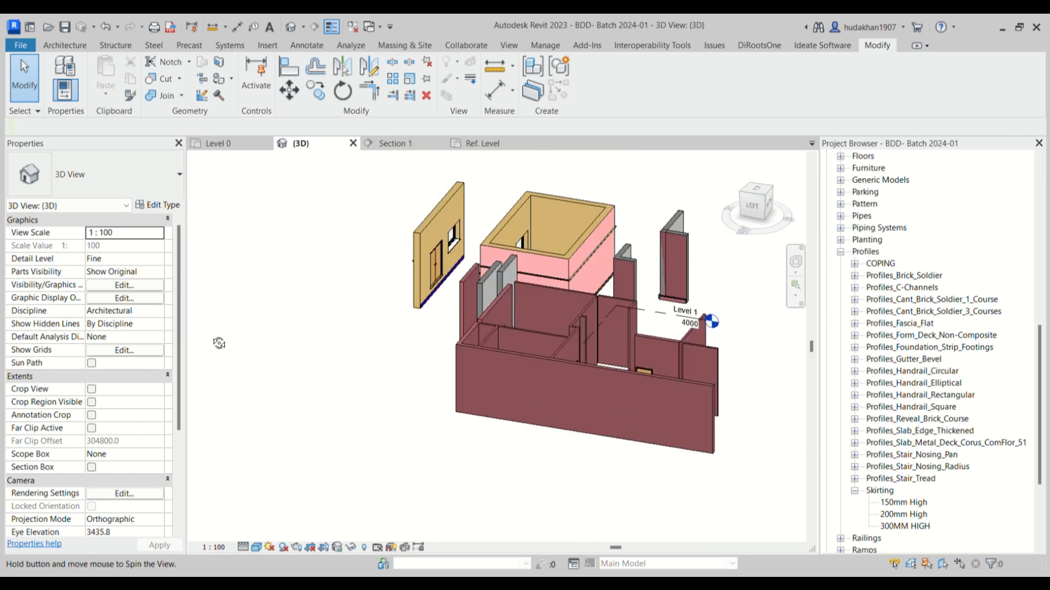
scroll(441, 287, "up", 6)
scroll(454, 273, "up", 2)
middle_click_drag(454, 296, 528, 277, "shift")
scroll(406, 421, "up", 2)
scroll(407, 430, "up", 1)
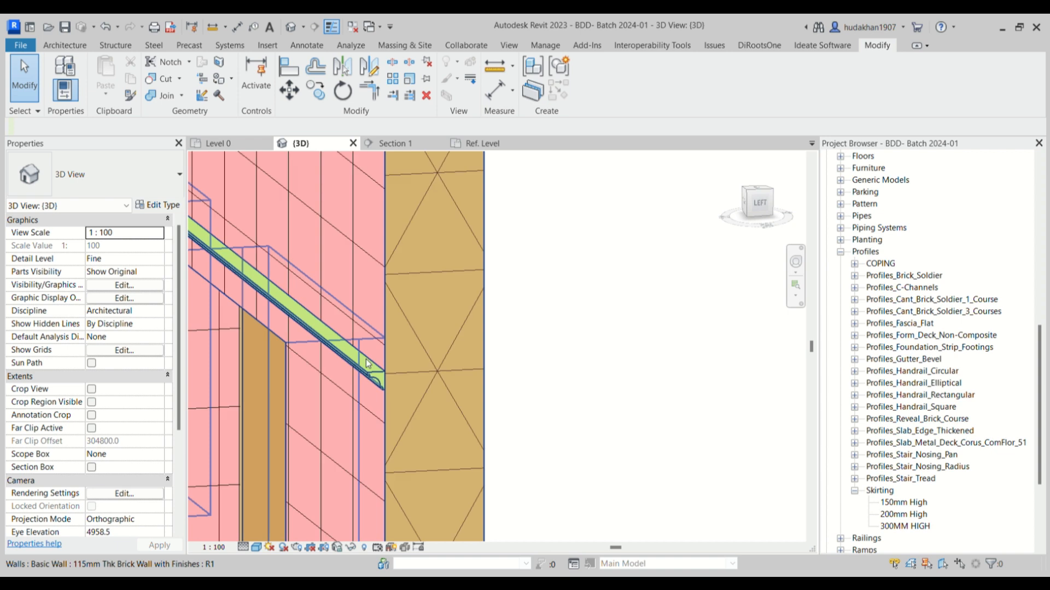
left_click(402, 143)
scroll(398, 246, "up", 3)
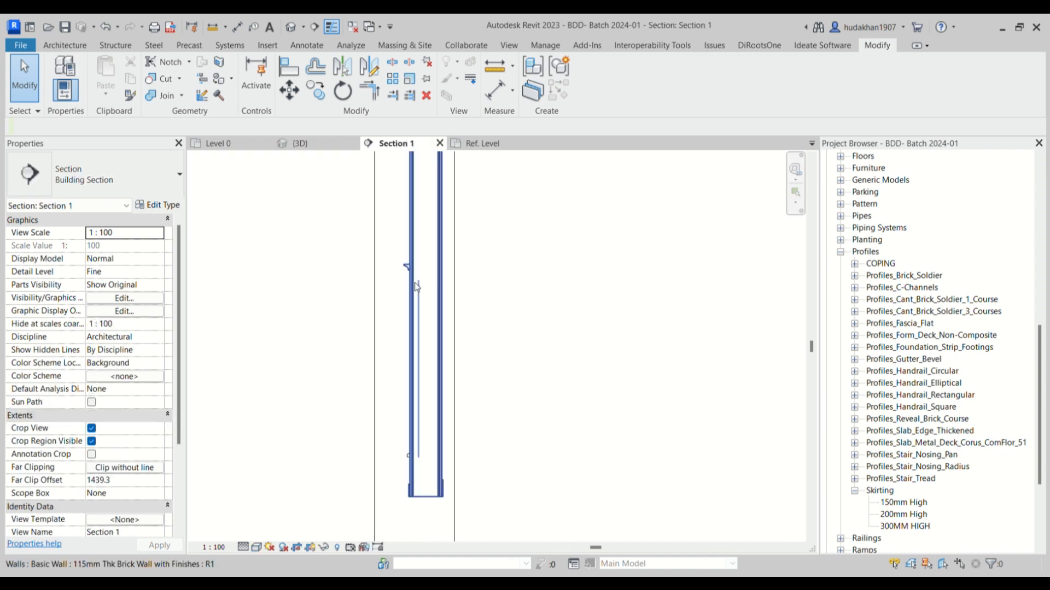
scroll(400, 246, "up", 5)
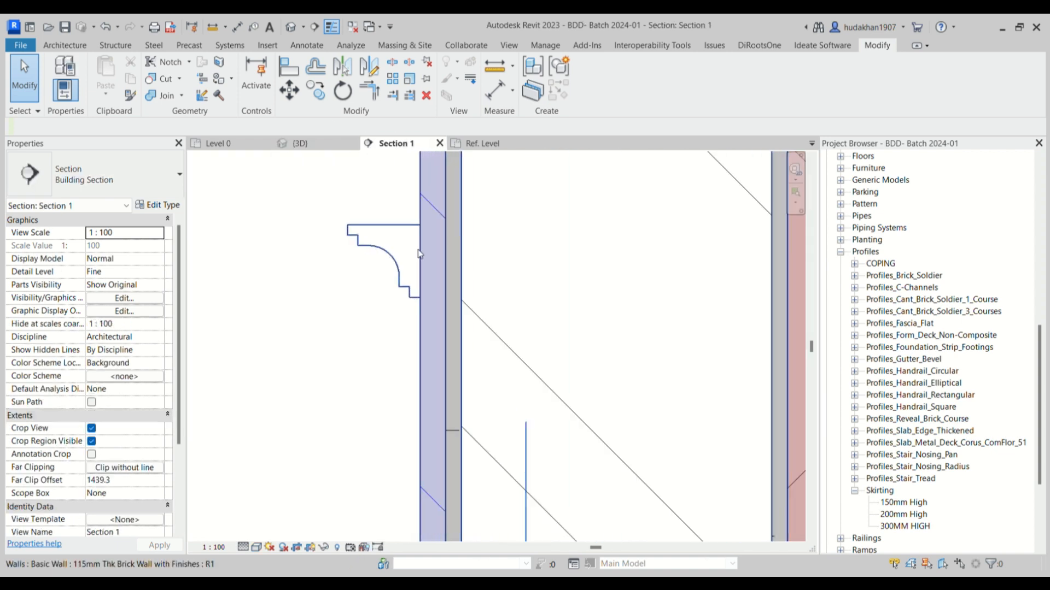
scroll(341, 280, "down", 2)
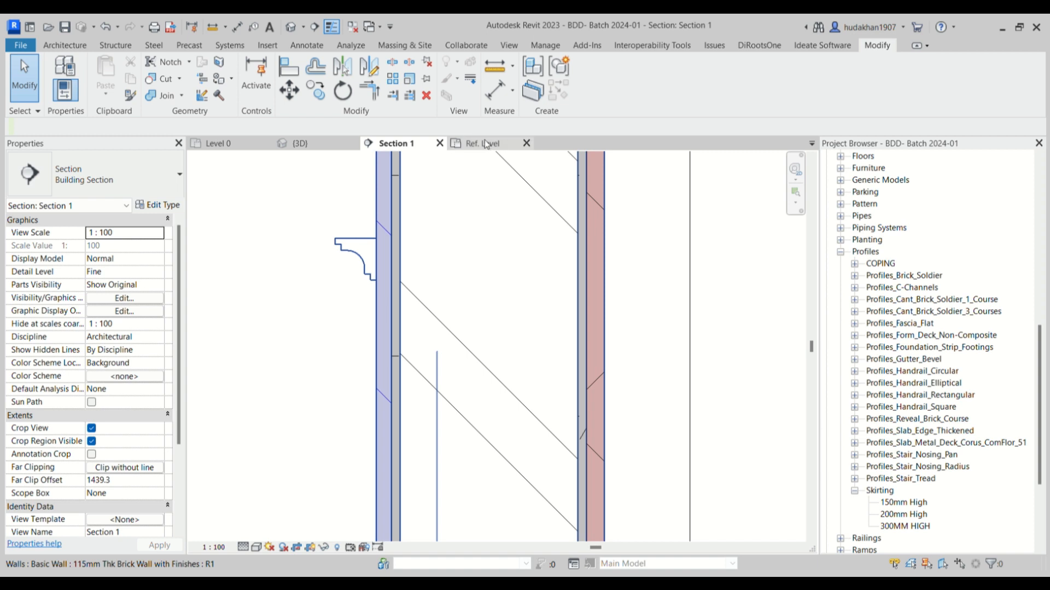
In the COPING family, mirror a copy of the whole profile about the vertical centre reference plane.
left_click(485, 144)
mouse_move(414, 267)
left_mouse_down()
mouse_move(539, 375)
mouse_move(592, 451)
left_mouse_up()
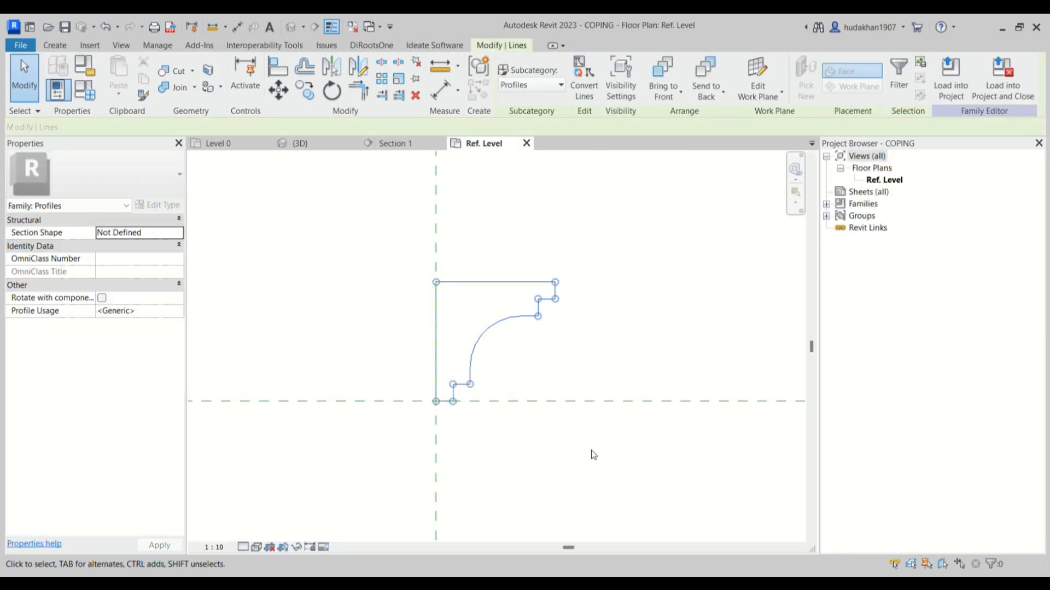
key("d")
key("m")
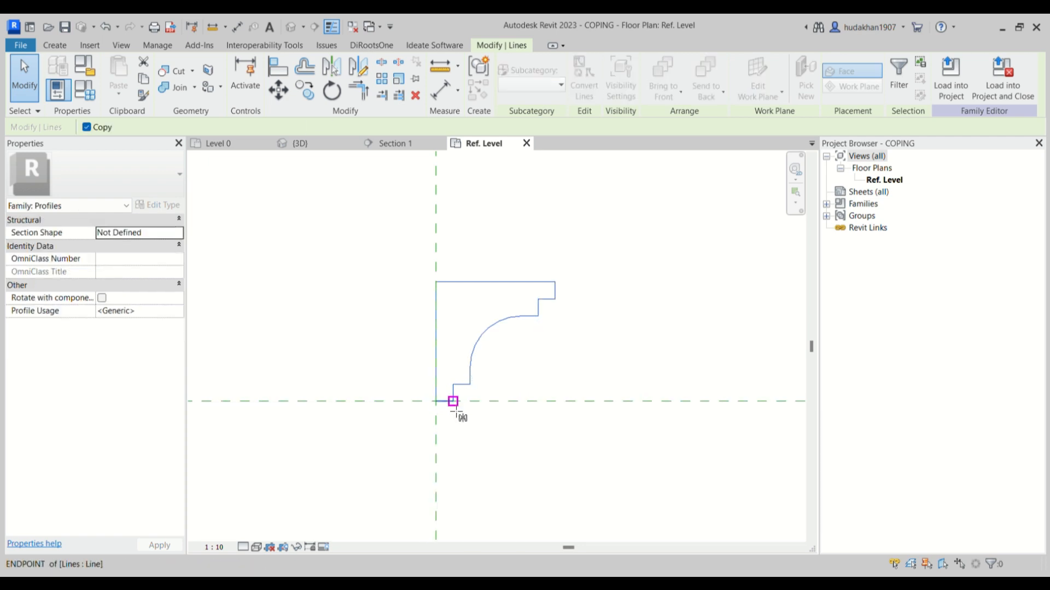
left_click(436, 401)
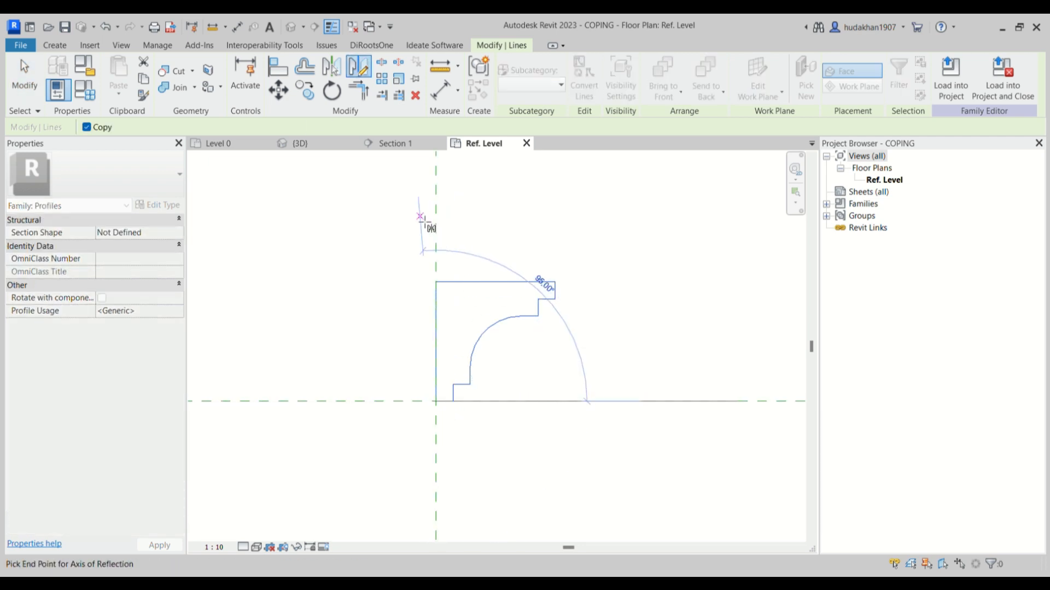
left_click(436, 264)
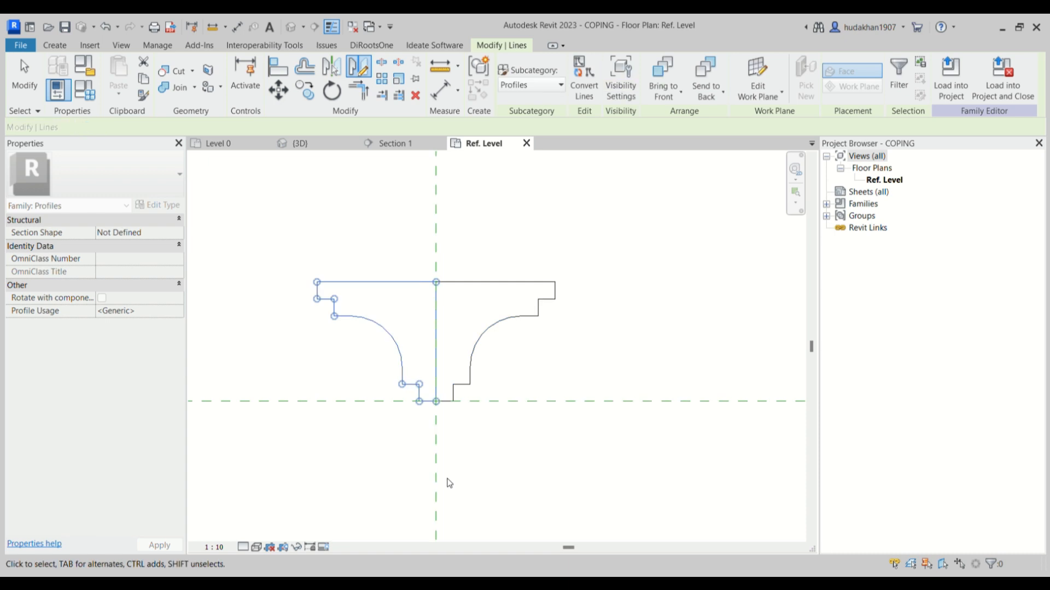
key("Escape")
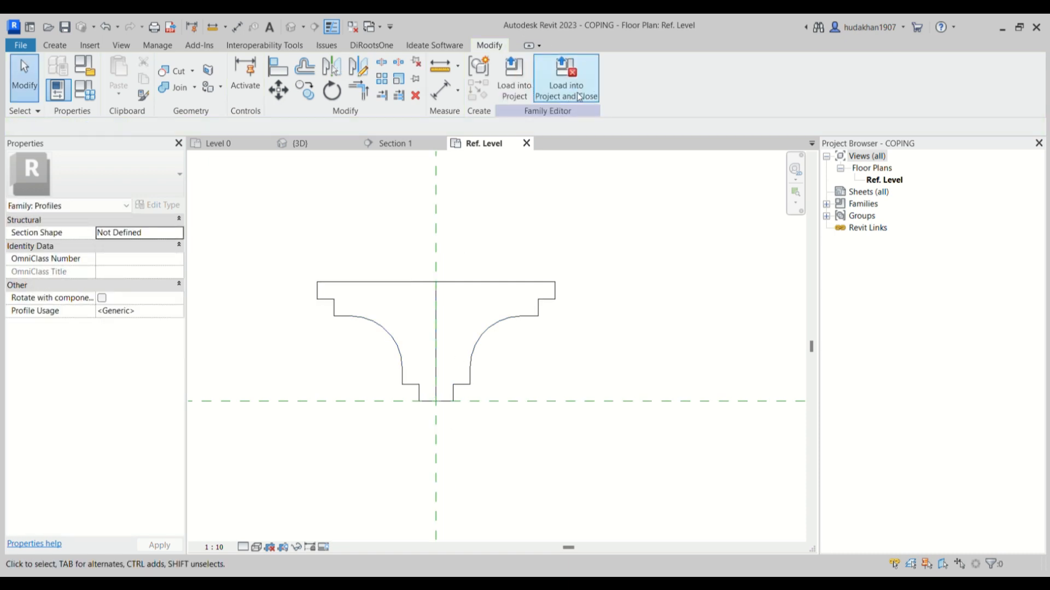
Try to reload the mirrored COPING profile into the project, check Section 1 and return to the family's Ref. Level view.
left_click(506, 85)
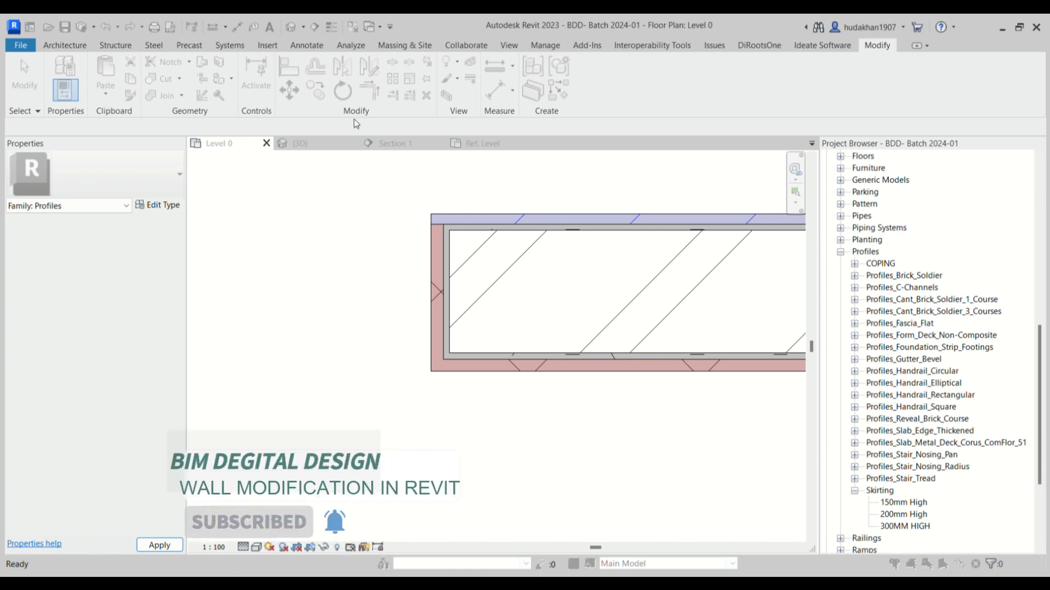
left_click(589, 323)
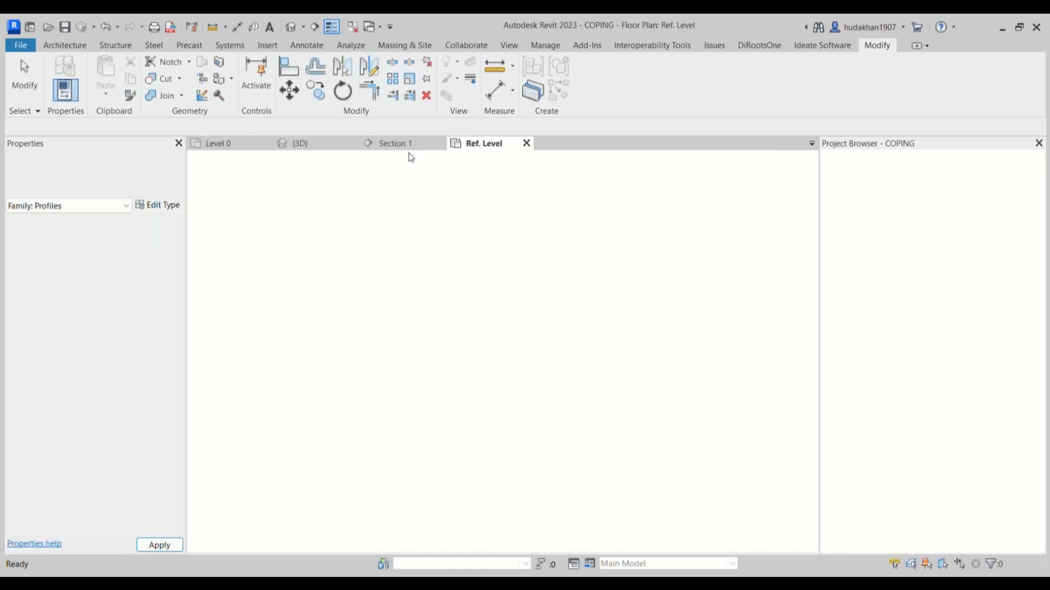
left_click(398, 143)
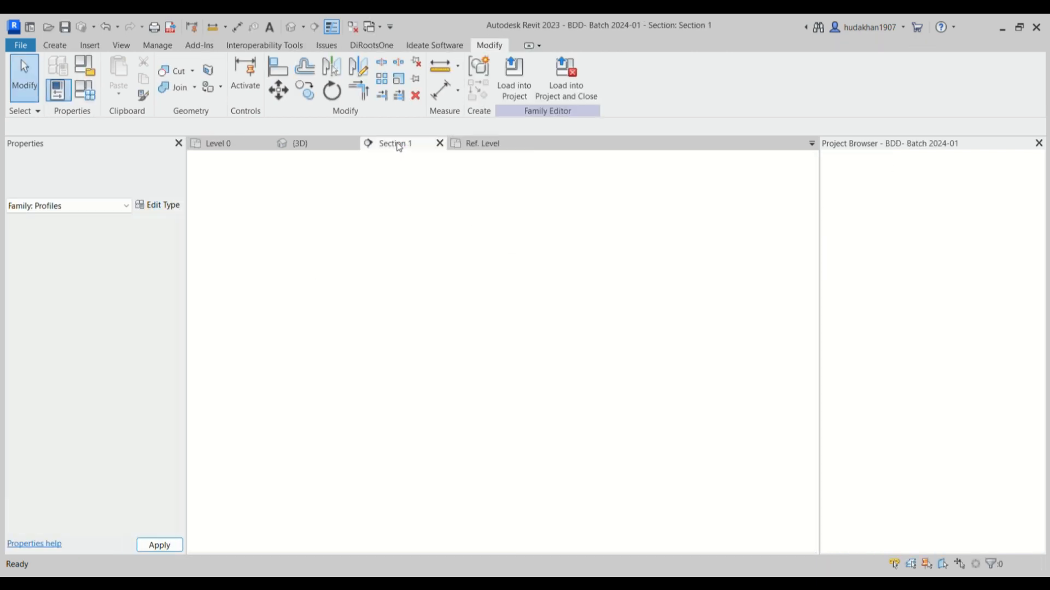
left_click(487, 144)
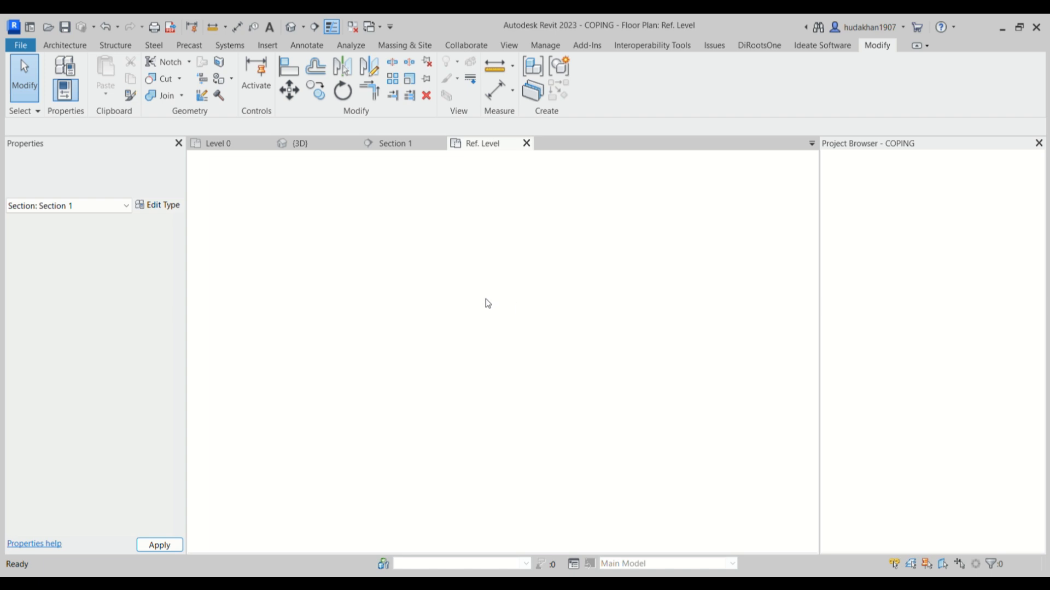
Delete the vertical centre line dividing the two halves of the mirrored coping profile.
key("Tab")
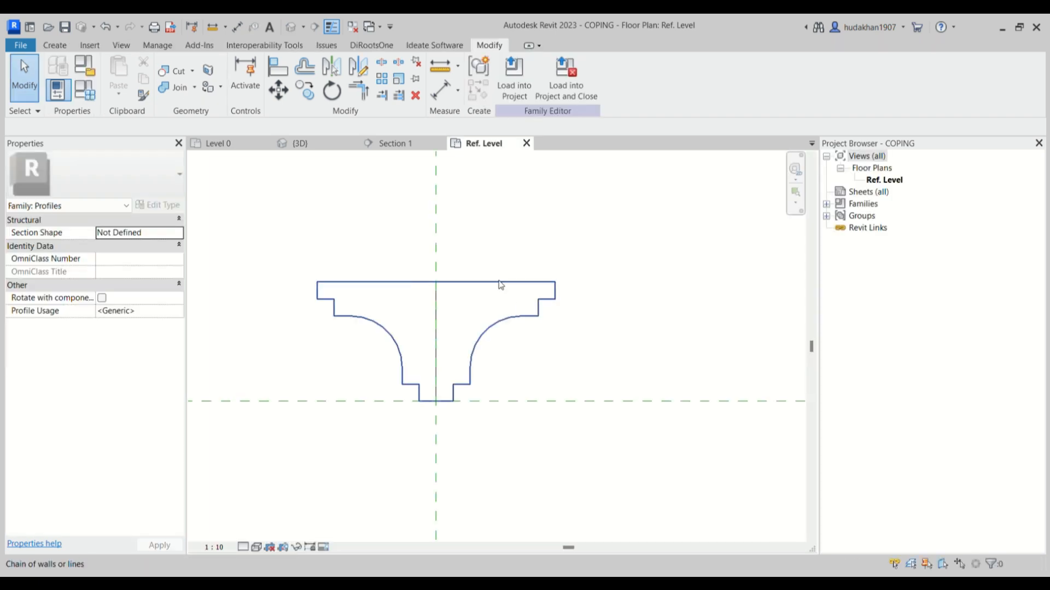
left_click(501, 283)
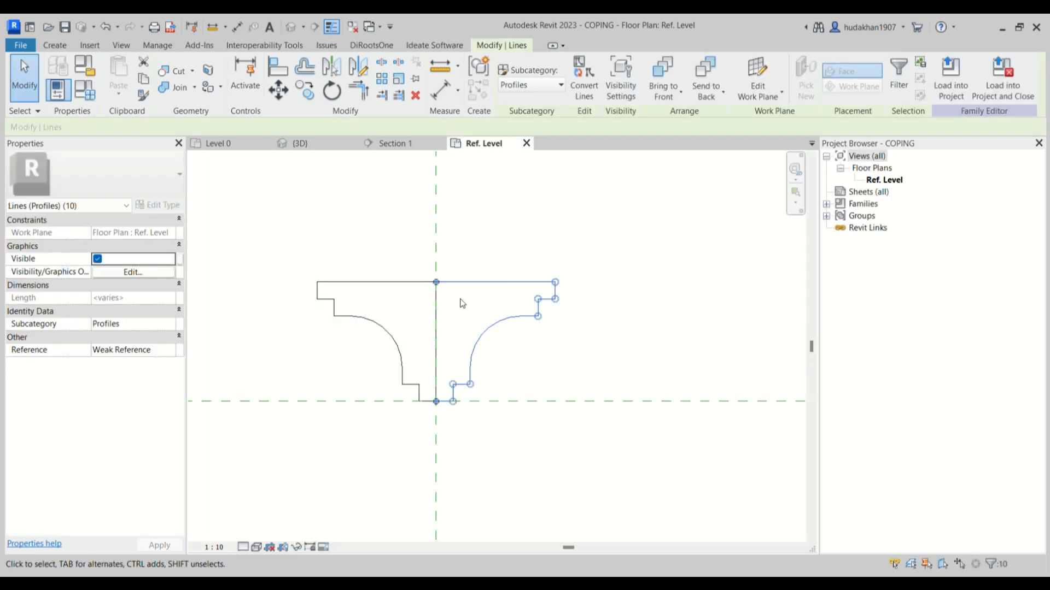
left_click(436, 309)
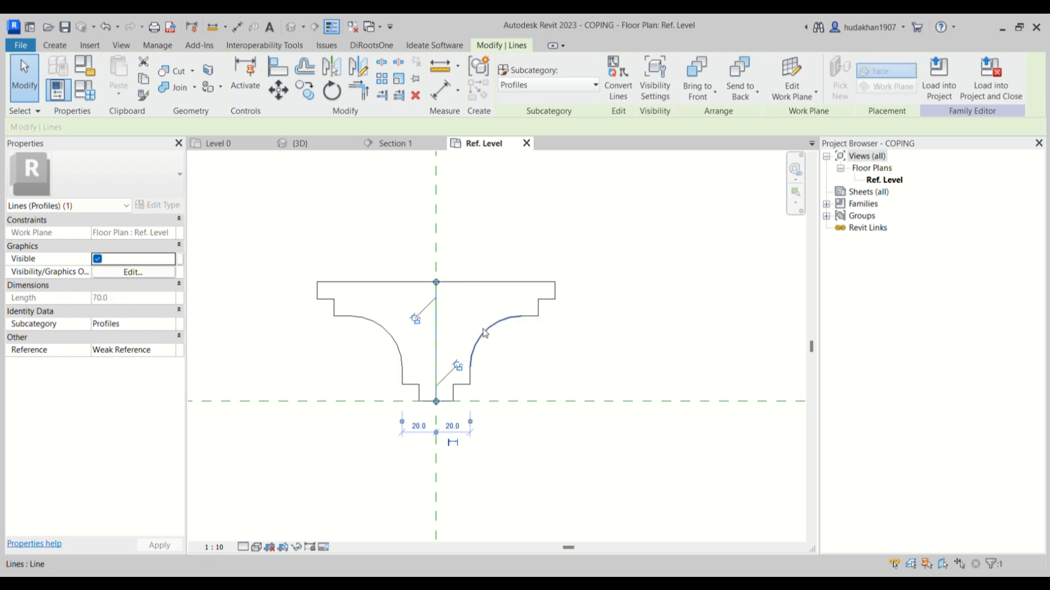
key("Escape")
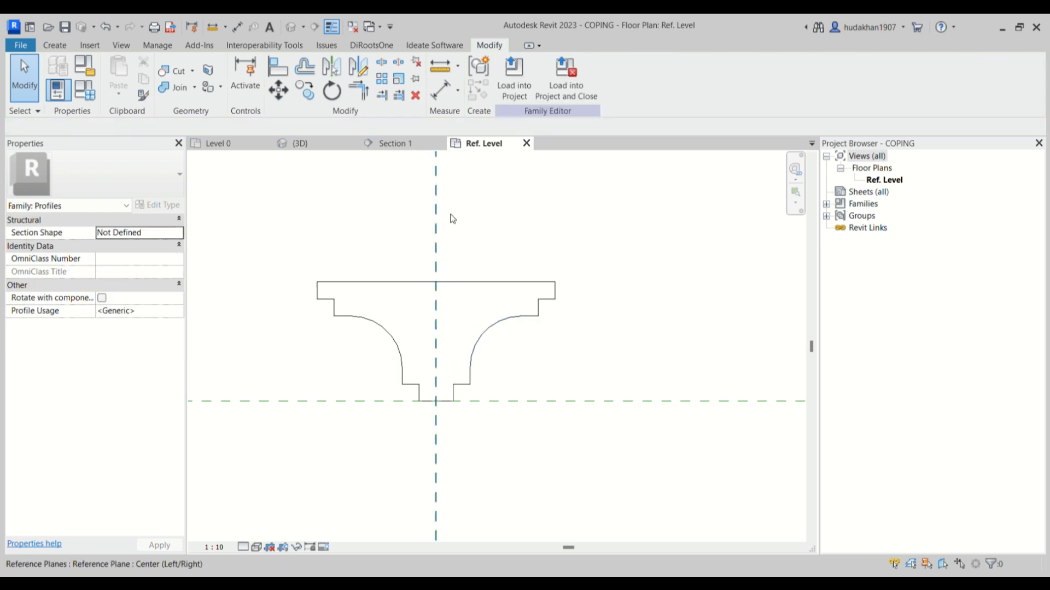
Reload the symmetrical COPING profile into the project and view the updated sweep in Section 1.
left_click(516, 82)
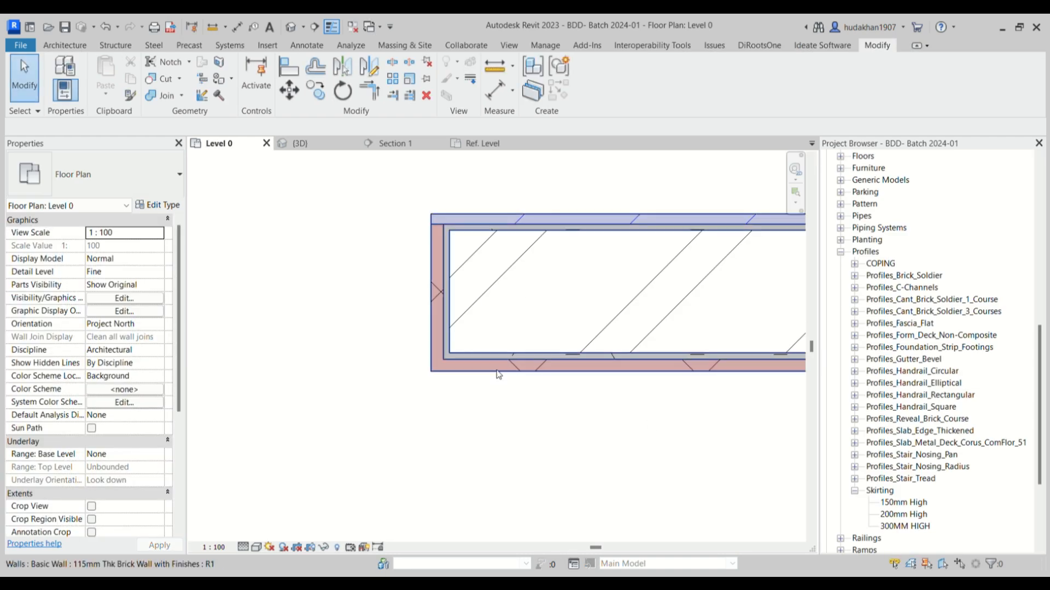
left_click(404, 143)
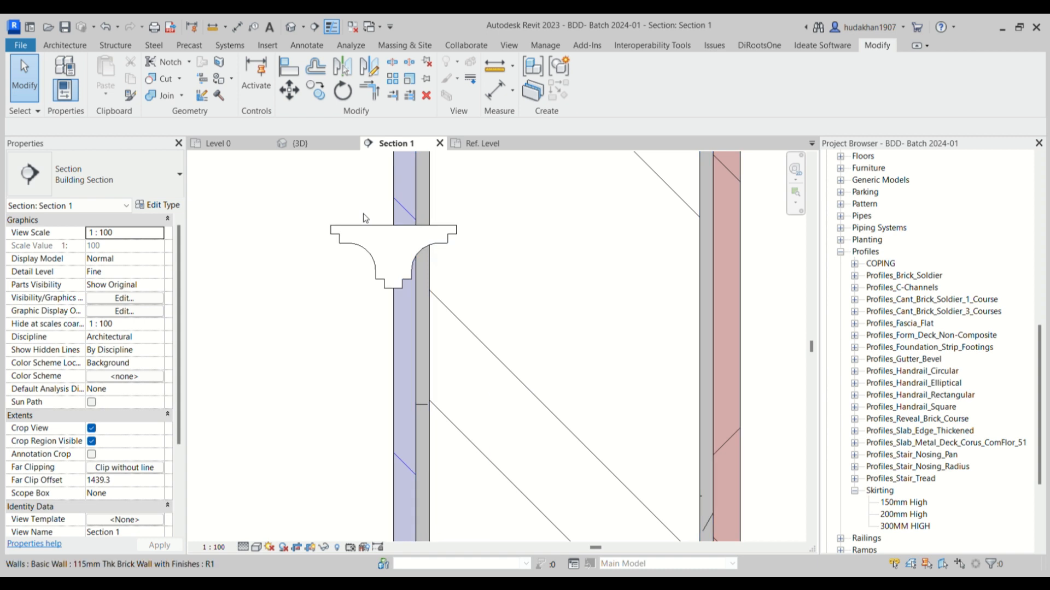
Check the updated sweep in 3D, then delete the right half of the symmetrical profile in the COPING family.
left_click(313, 141)
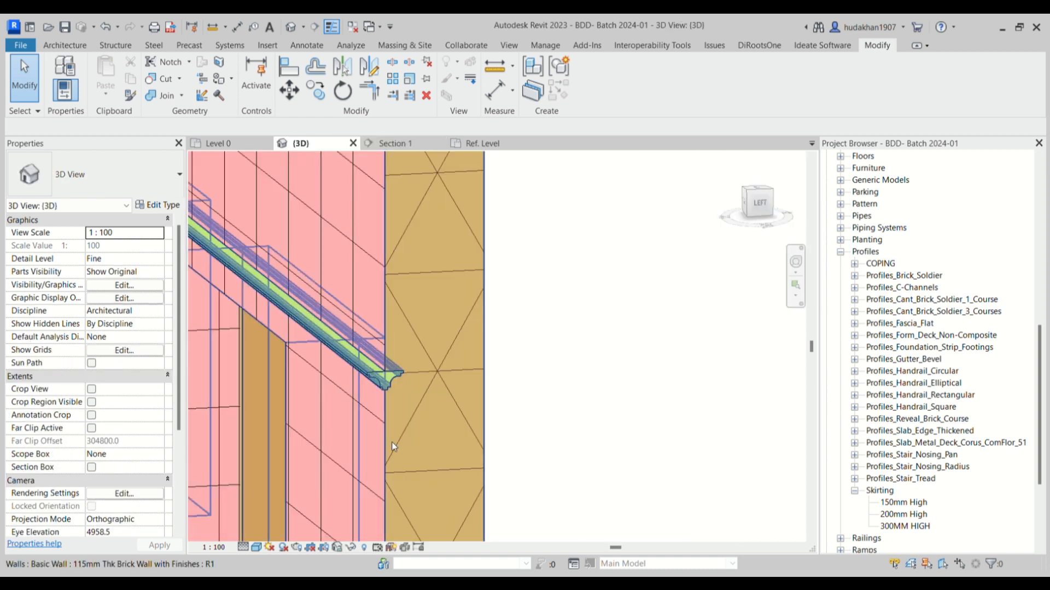
scroll(392, 442, "up", 3)
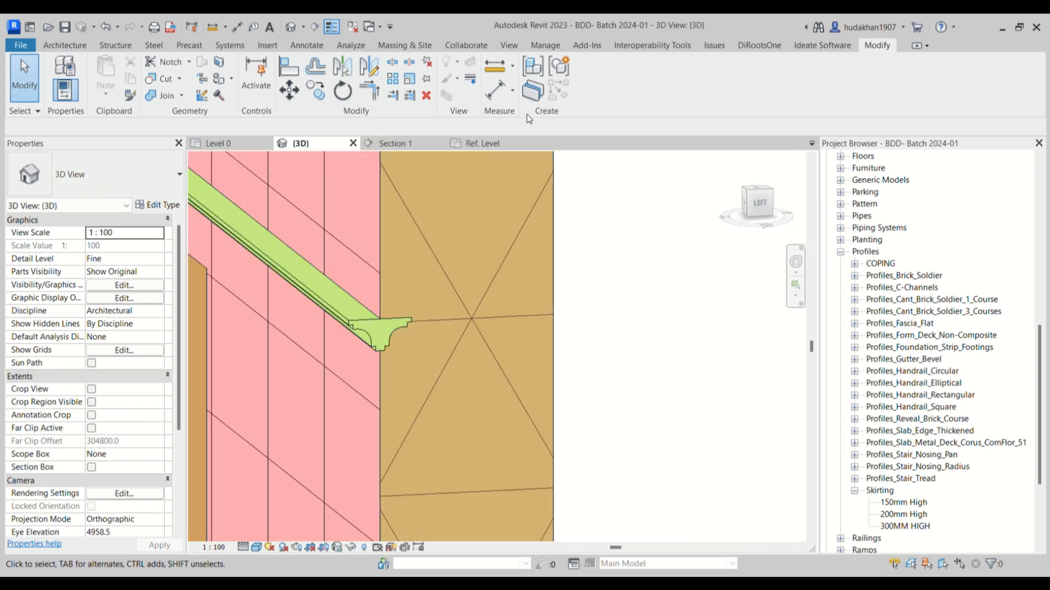
left_click(490, 144)
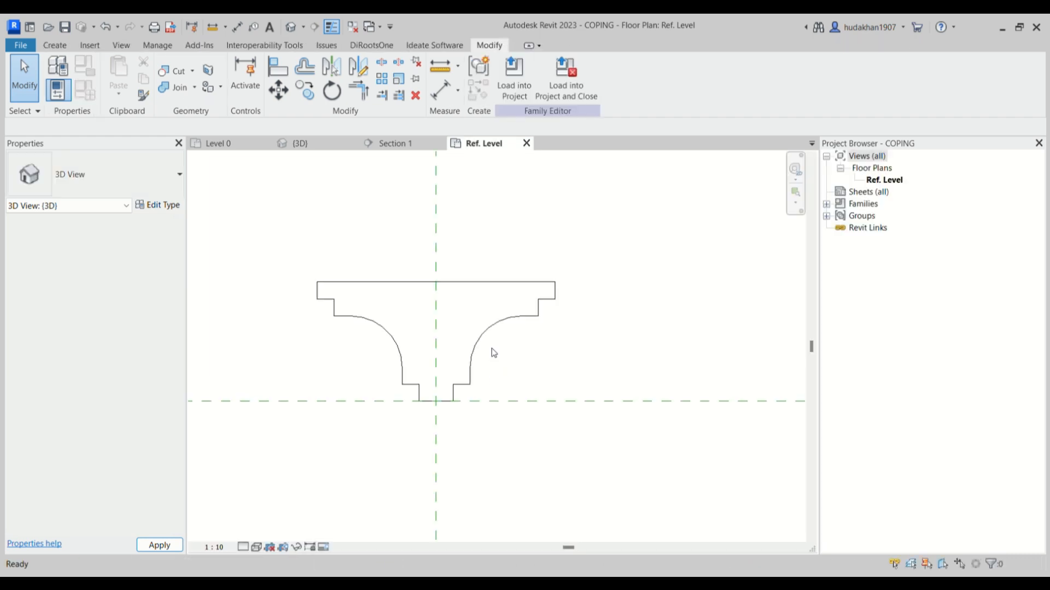
left_click_drag(588, 251, 451, 388)
key("Delete")
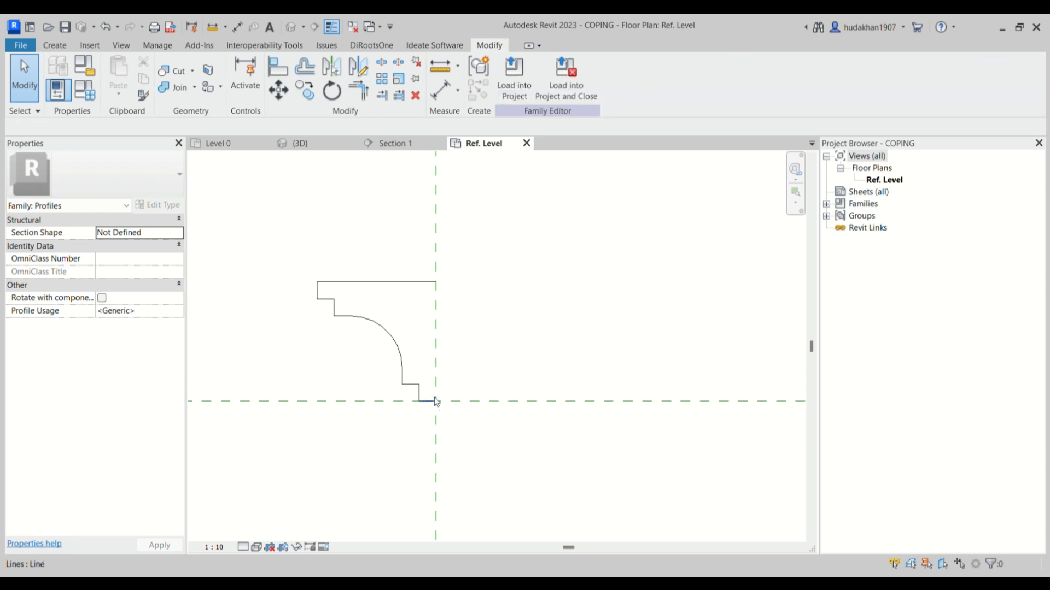
Close the remaining left half of the COPING profile with a vertical line along the centre reference plane.
key("l")
key("i")
left_click(436, 401)
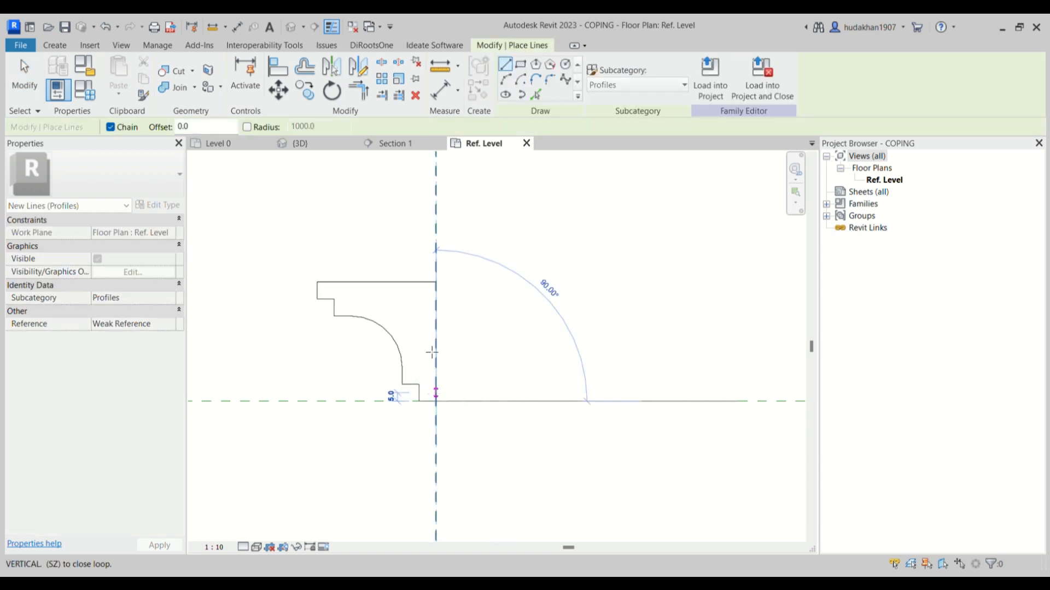
left_click(436, 282)
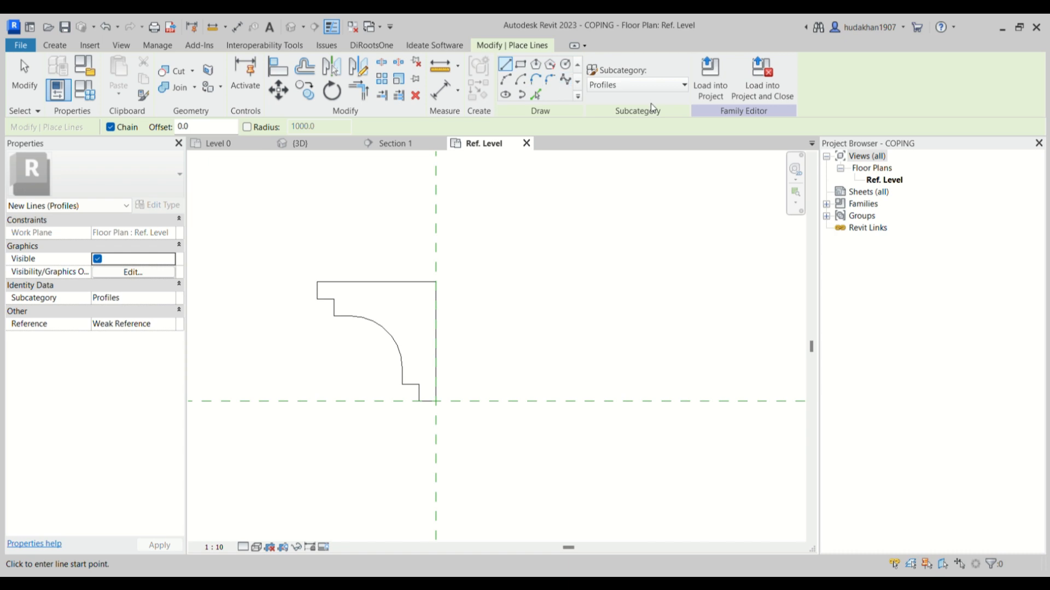
key("Escape")
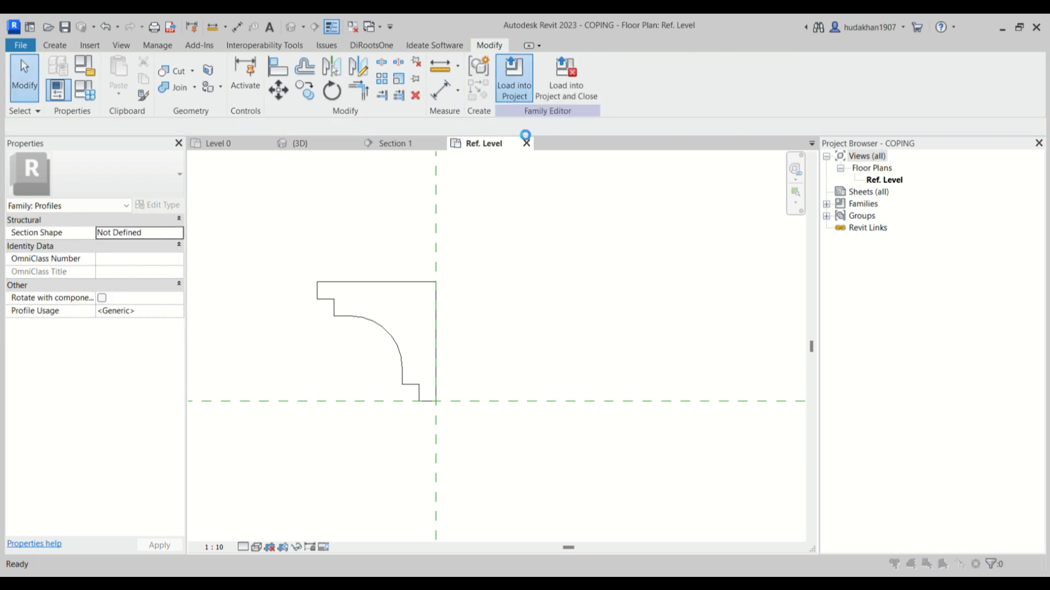
Reload the closed left-half COPING profile into the project and view the sweep in 3D and Section 1.
left_click(515, 87)
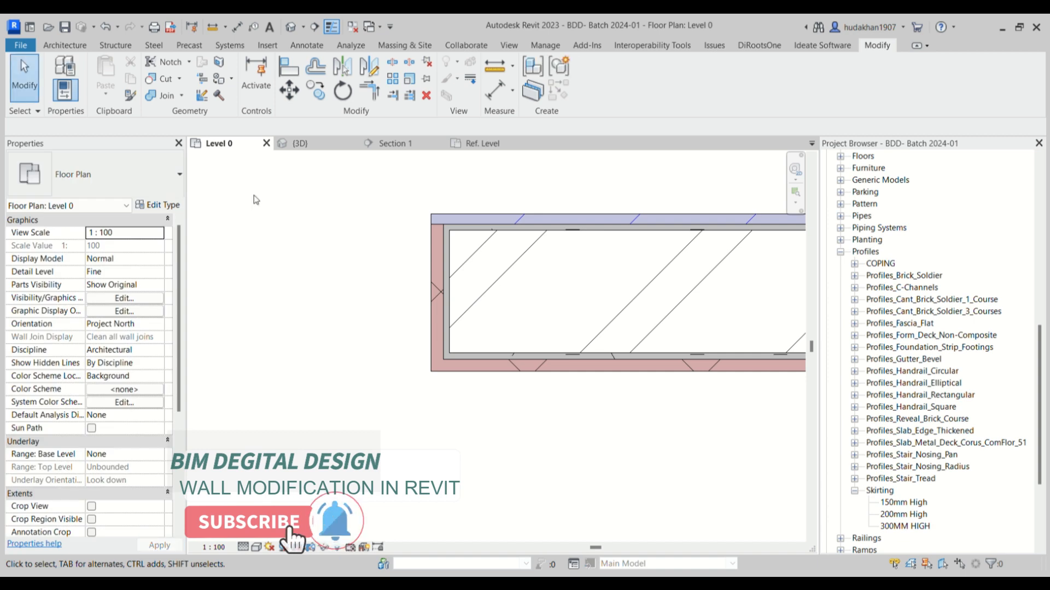
left_click(301, 144)
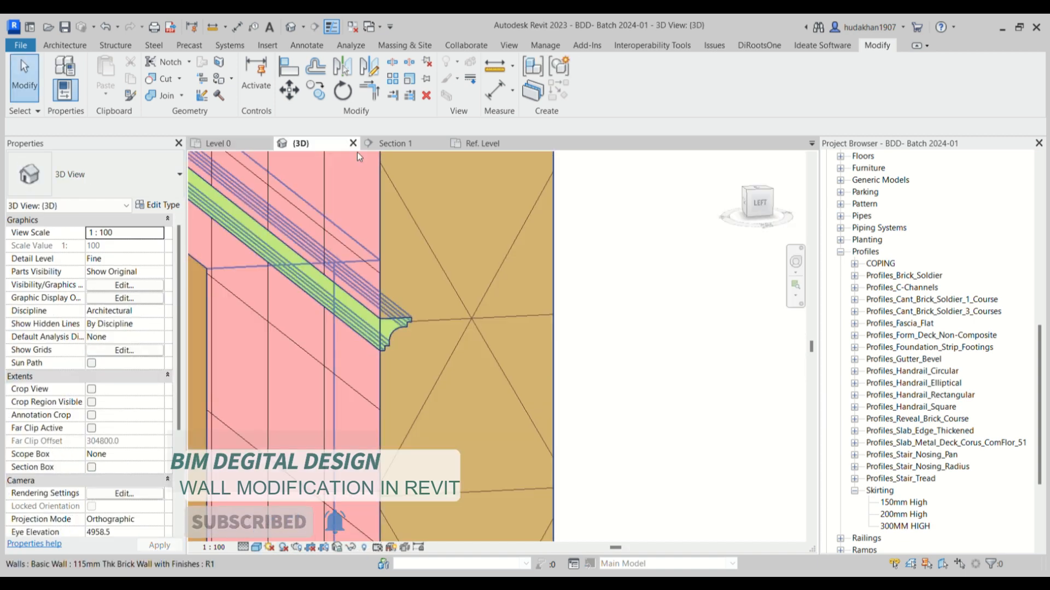
left_click(391, 143)
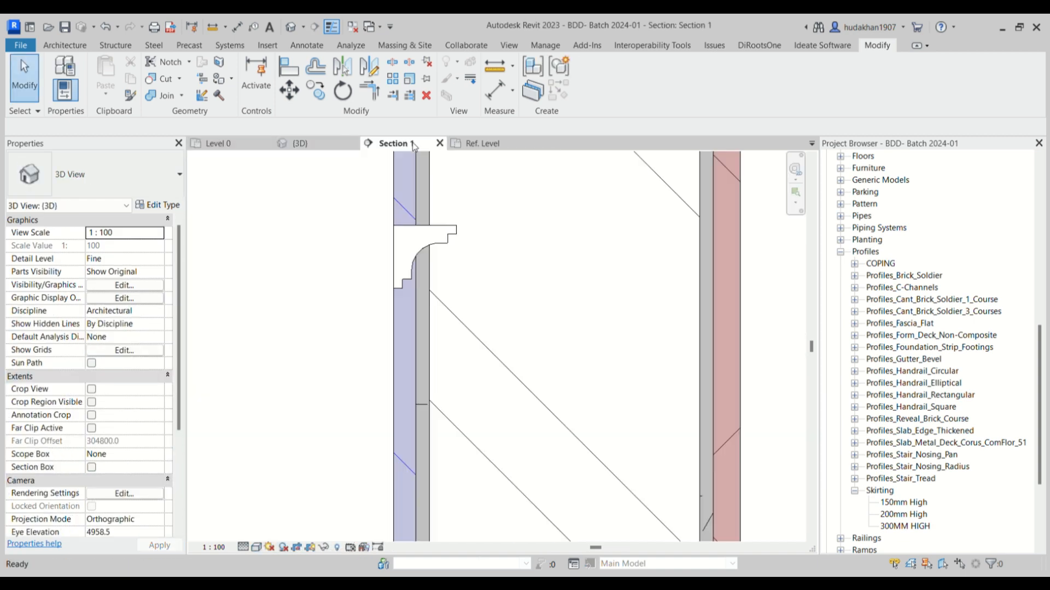
left_click(499, 144)
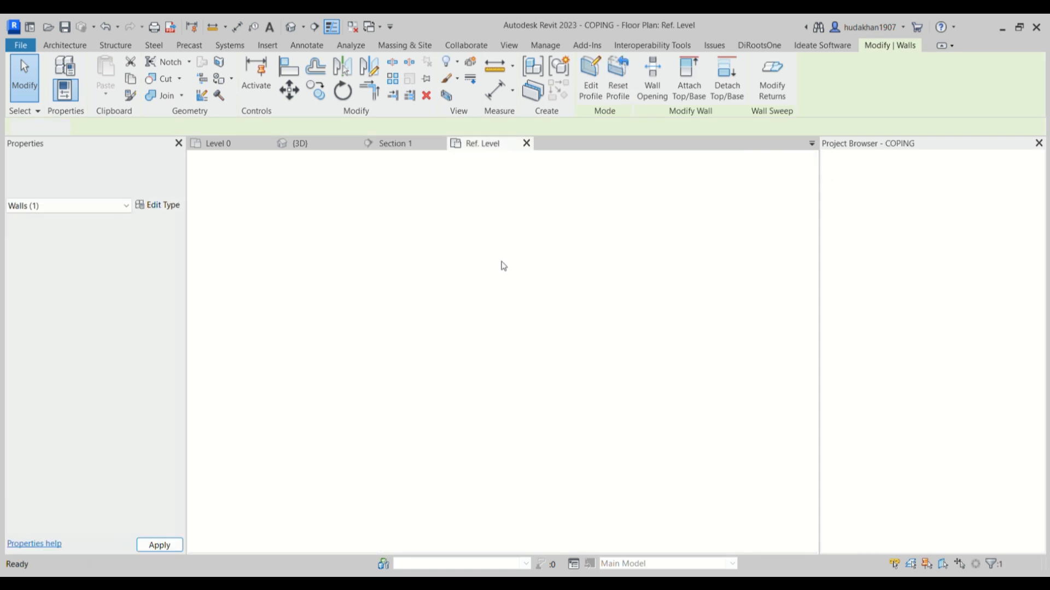
mouse_move(311, 247)
left_mouse_down()
mouse_move(400, 301)
mouse_move(432, 337)
mouse_move(441, 368)
left_mouse_up()
key("d")
key("m")
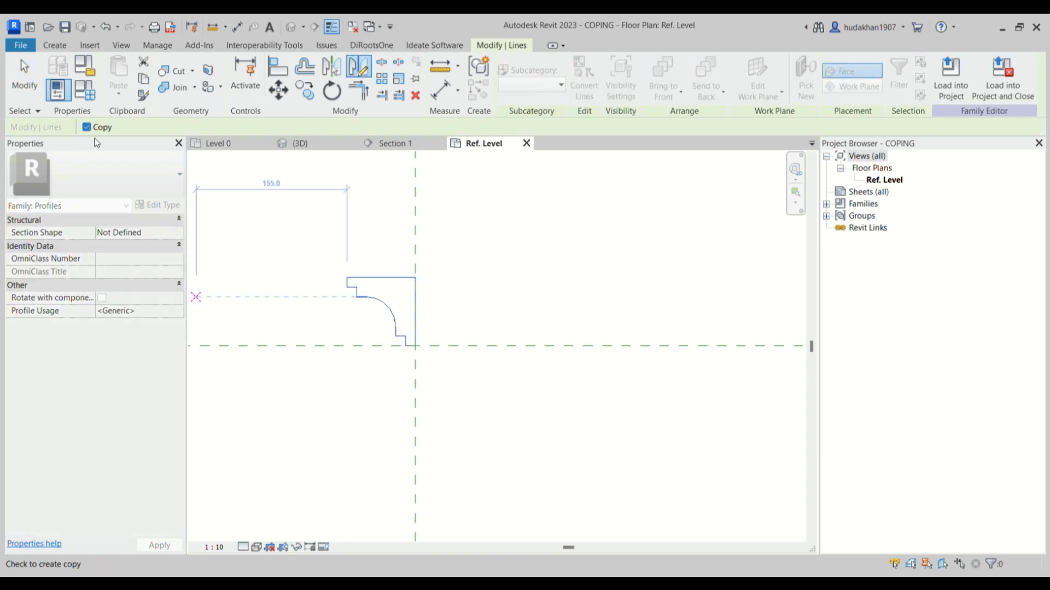
left_click(415, 346)
left_click(522, 346)
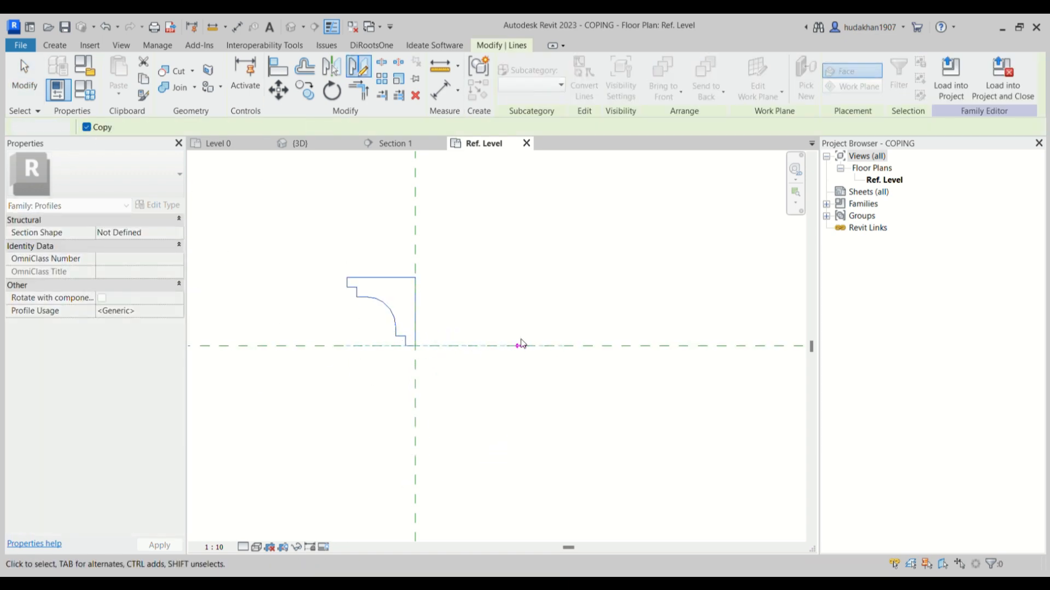
left_click(460, 328)
middle_click_drag(392, 357, 418, 268)
scroll(406, 294, "up", 1)
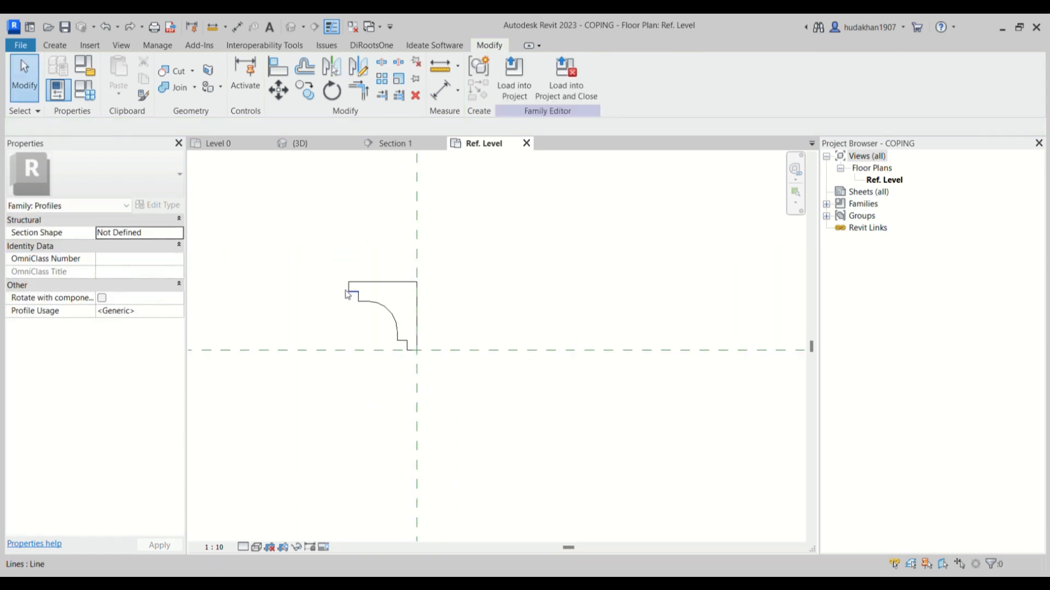
Mirror the whole half profile about the horizontal reference plane without keeping a copy.
left_click_drag(327, 241, 483, 403)
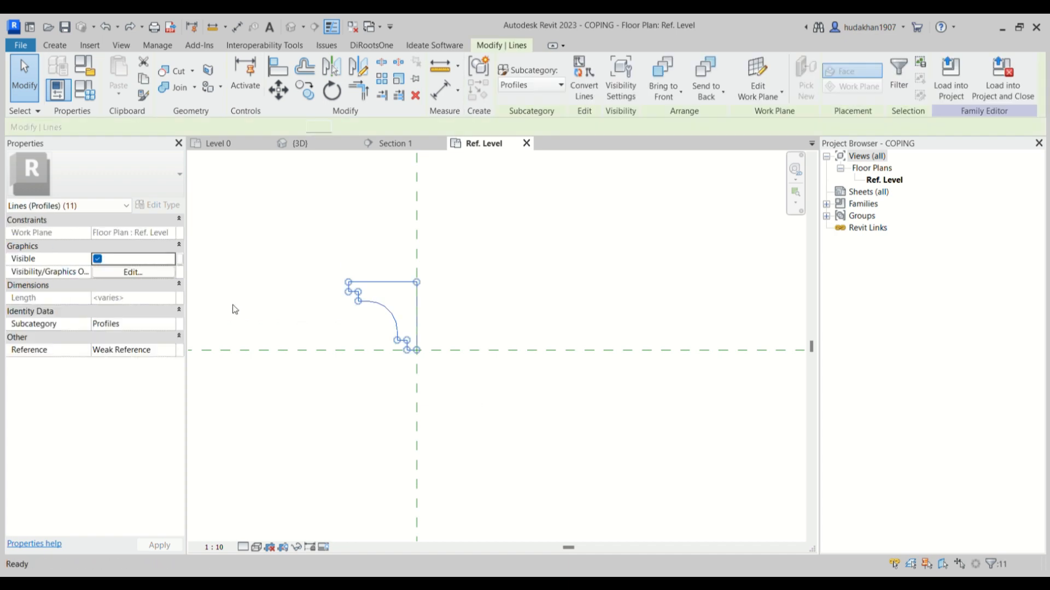
key("d")
key("m")
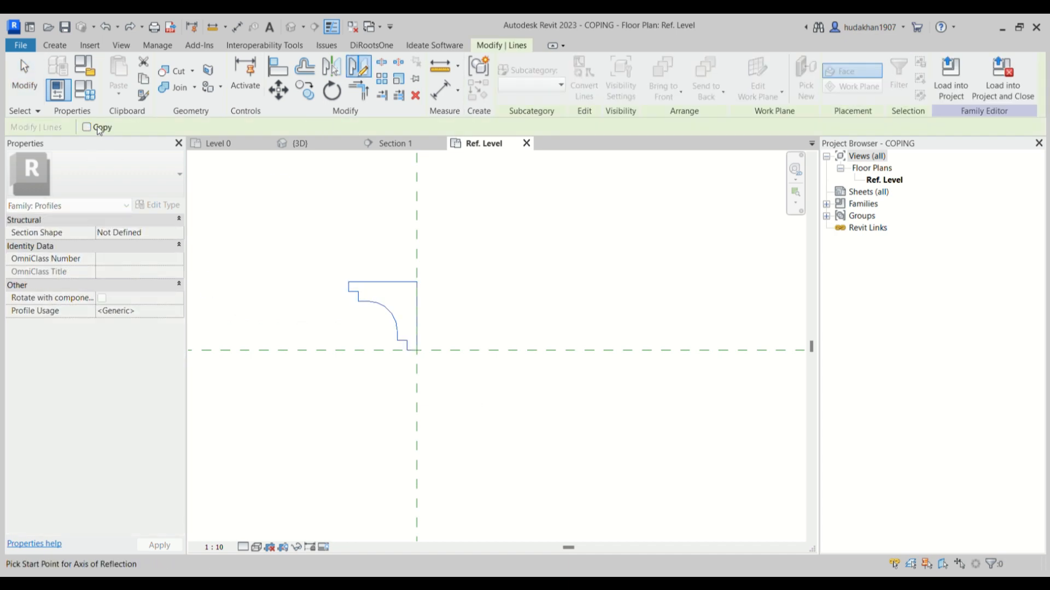
left_click(418, 358)
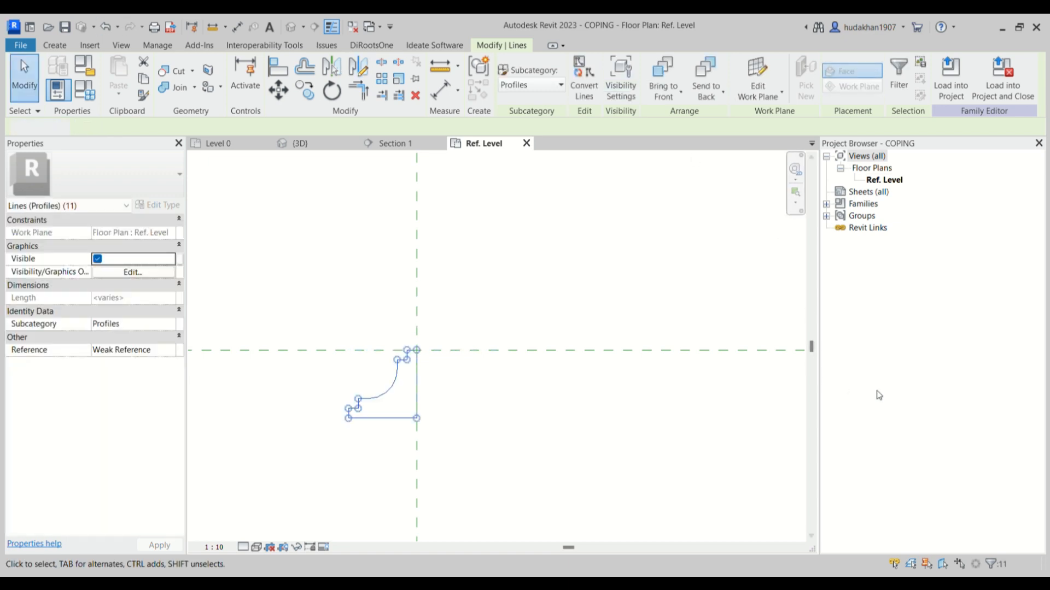
key("Escape")
Reload the vertically flipped COPING profile into the project and inspect the sweep in 3D and Section 1.
left_click(514, 79)
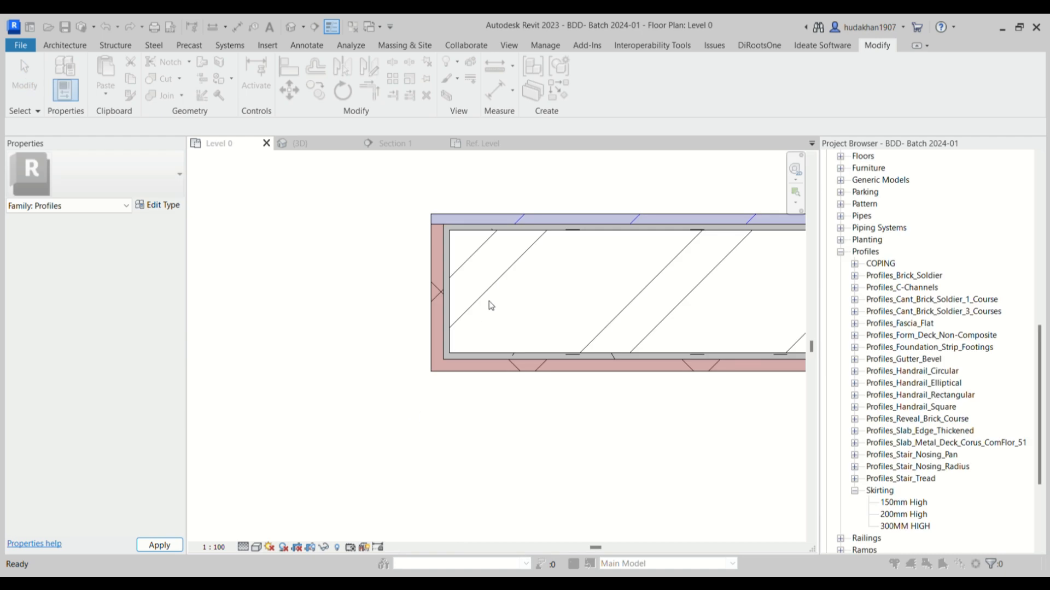
left_click(327, 146)
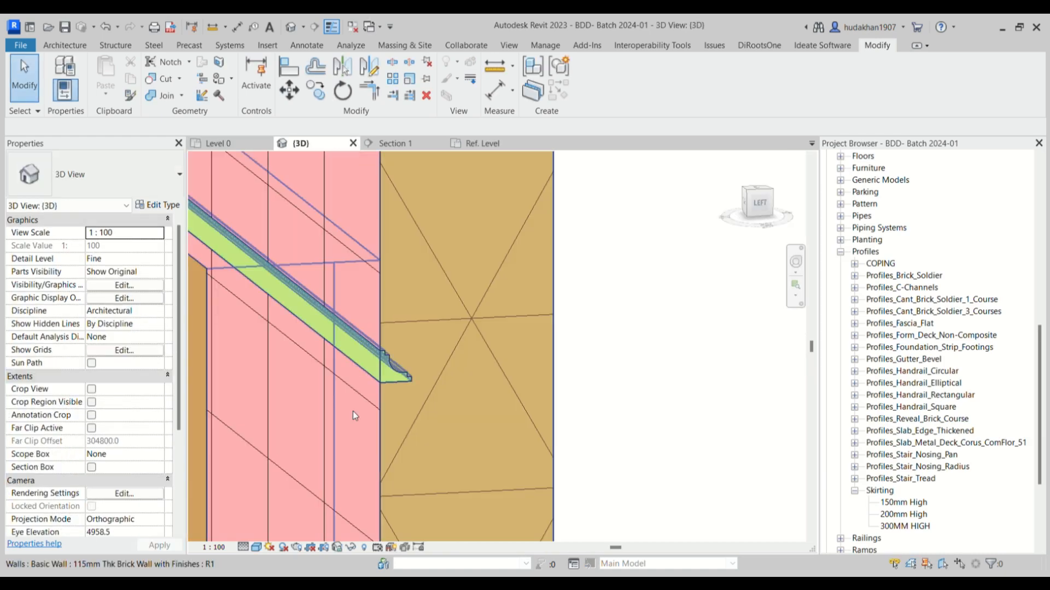
left_click(392, 143)
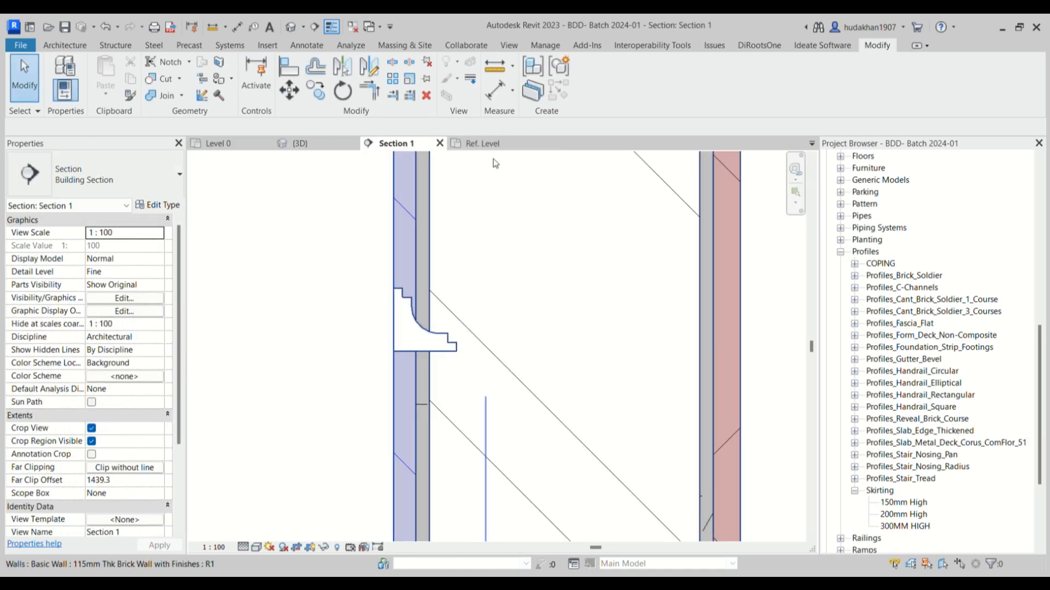
In the COPING family, mirror the flipped profile about the vertical centre reference plane without keeping a copy.
left_click(491, 144)
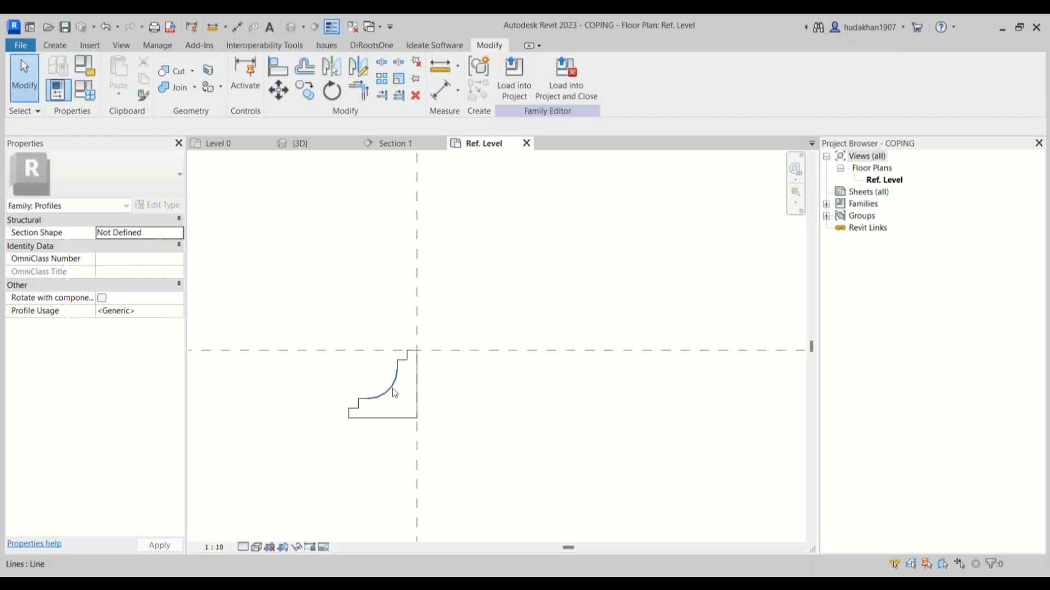
mouse_move(300, 291)
left_mouse_down()
mouse_move(444, 488)
mouse_move(460, 483)
left_mouse_up()
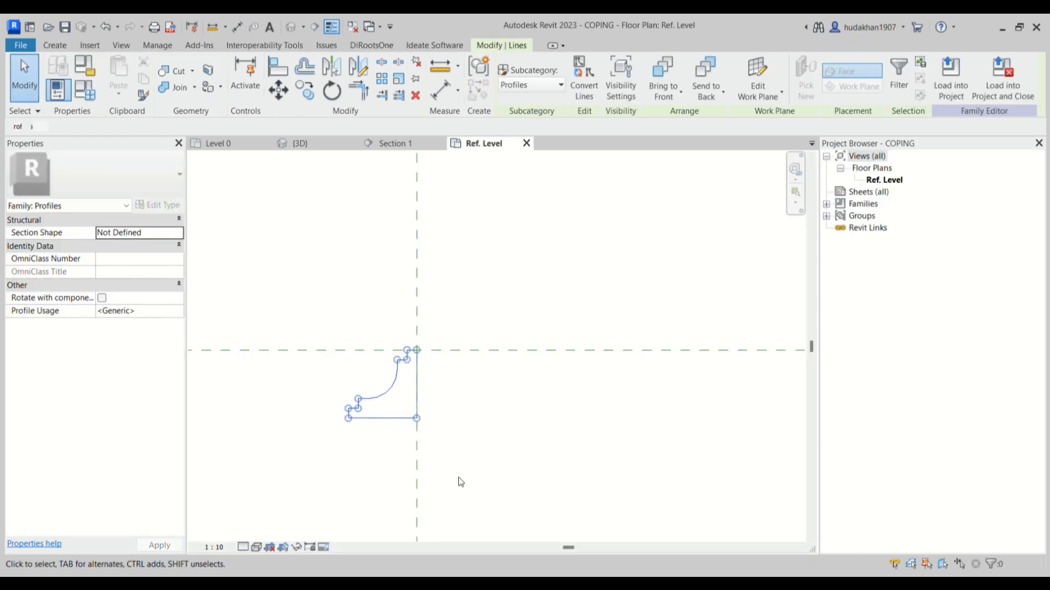
key("d")
key("m")
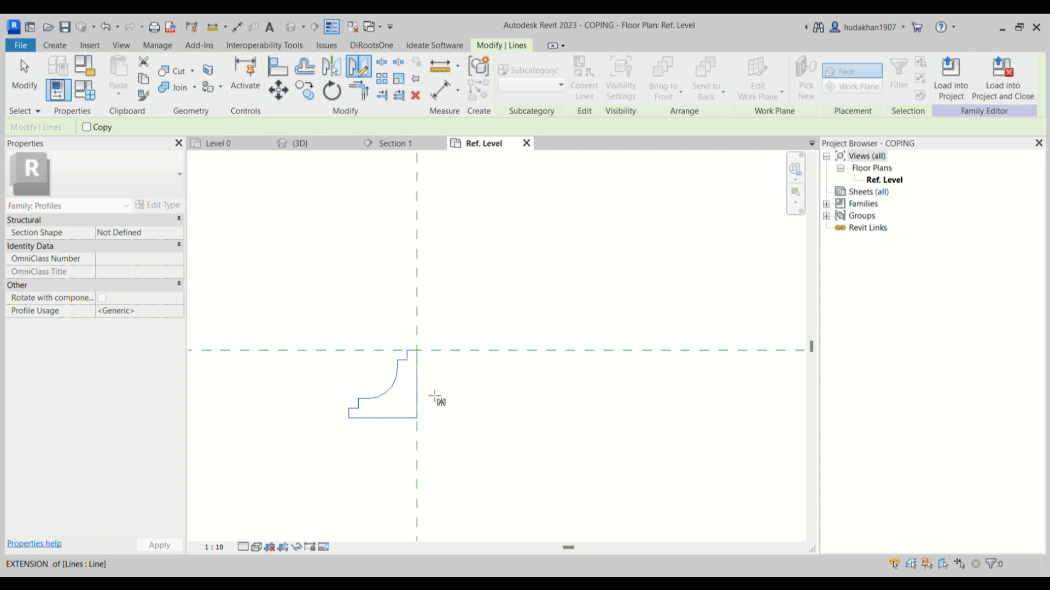
left_click(416, 384)
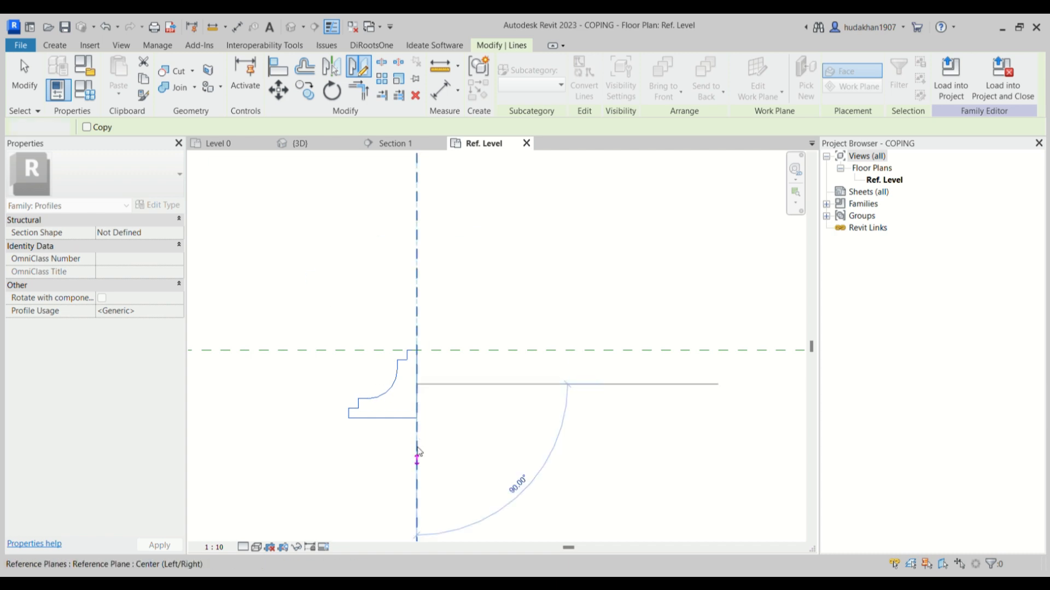
left_click(417, 462)
key("Escape")
Reload the COPING profile flipped to the other side of the centre plane and check the sweep in 3D and Section 1.
left_click(518, 84)
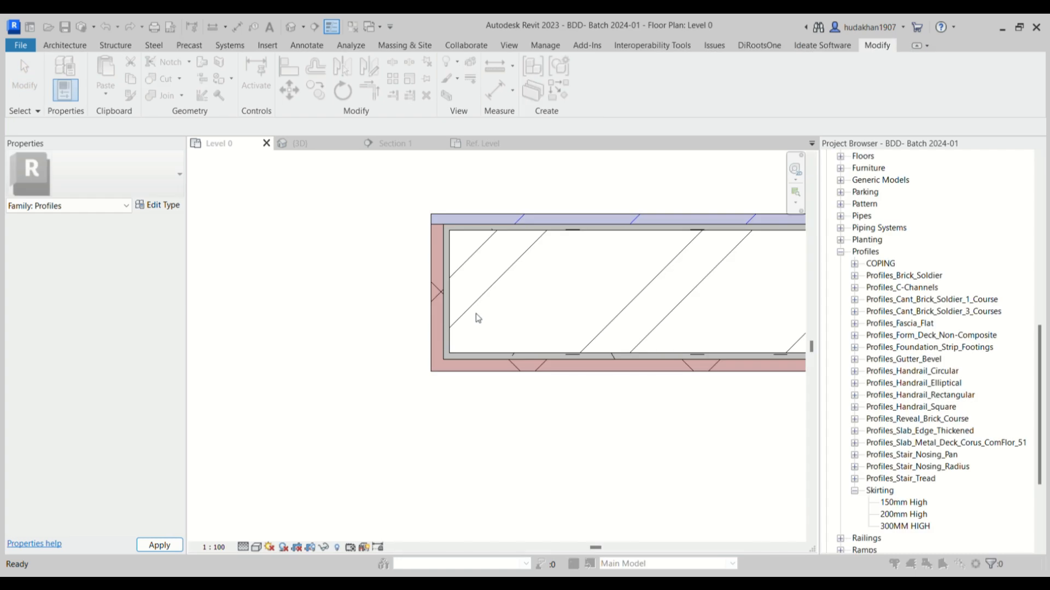
left_click(307, 145)
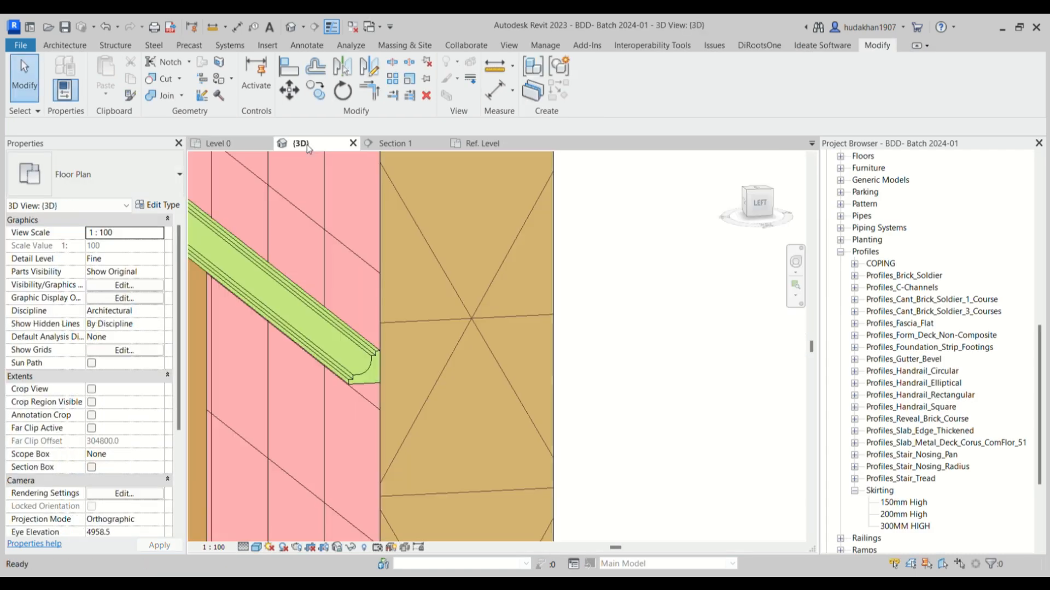
left_click(392, 144)
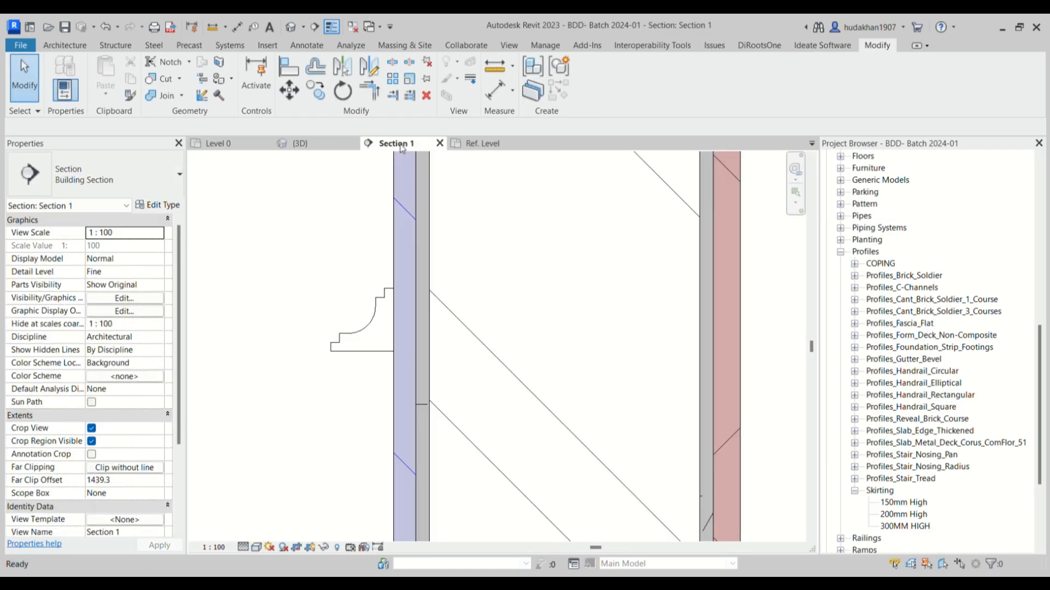
In the COPING family, undo the flips and mirrored-copy edits back to the original half profile.
left_click(486, 143)
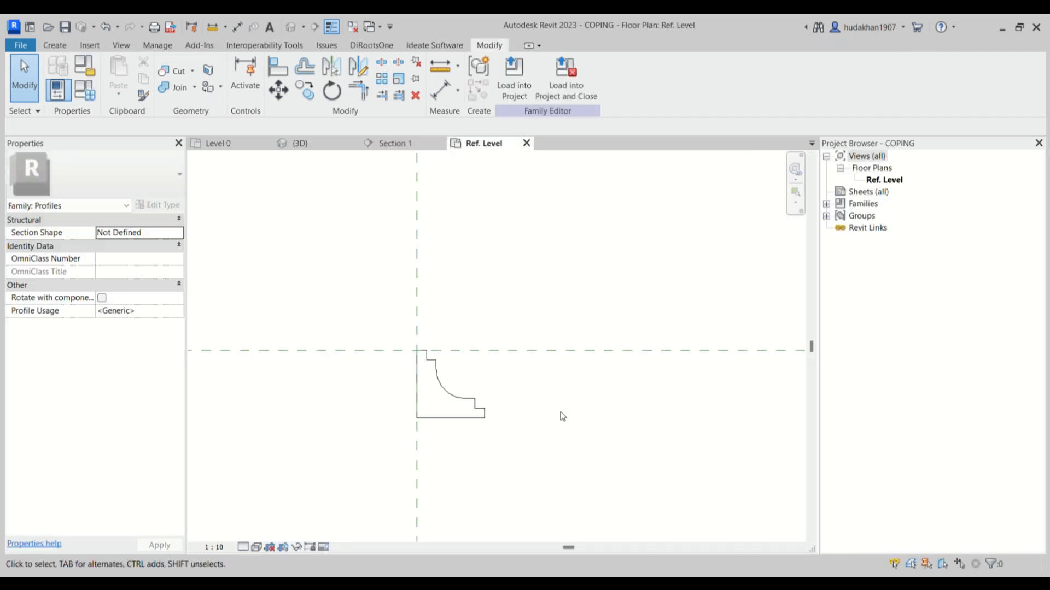
key("ctrl+z")
key("ctrl+z")
key("ctrl+z")
key("ctrl+z")
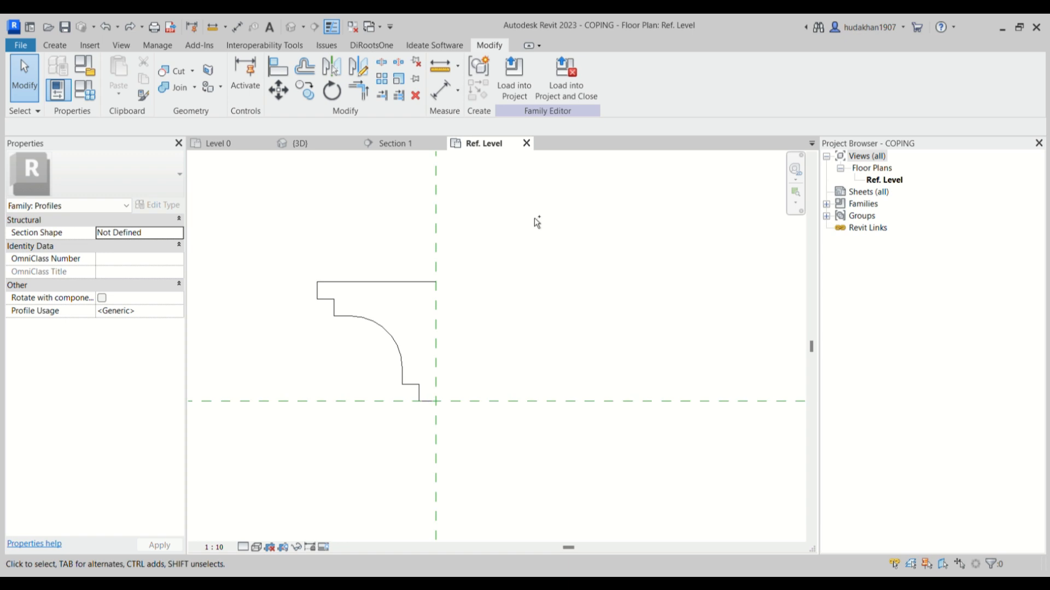
key("ctrl+y")
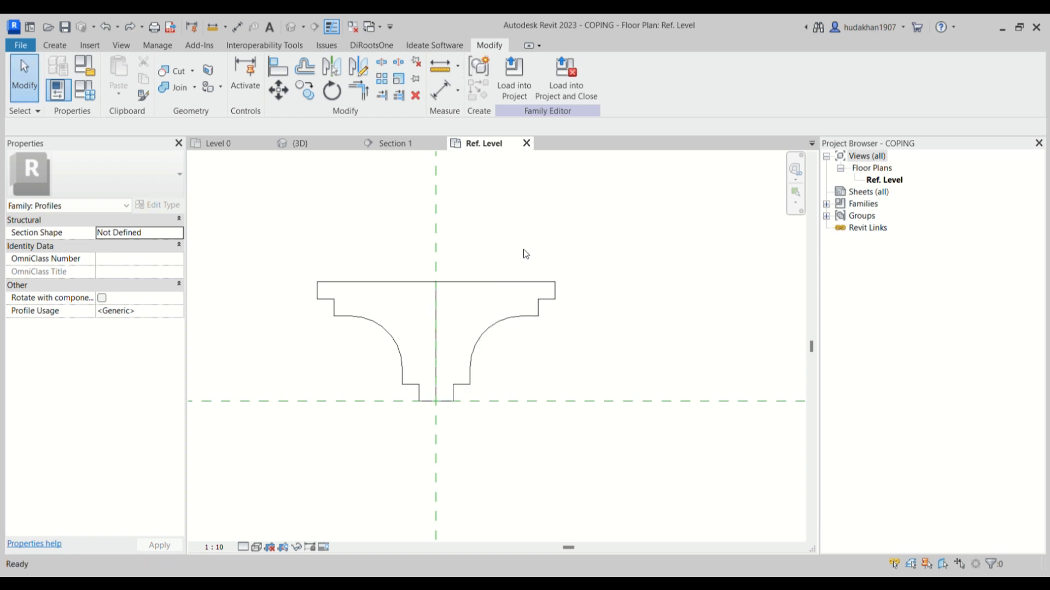
key("ctrl+z")
Reload the restored half COPING profile into the project and examine the sweep in Section 1 and 3D.
left_click(512, 82)
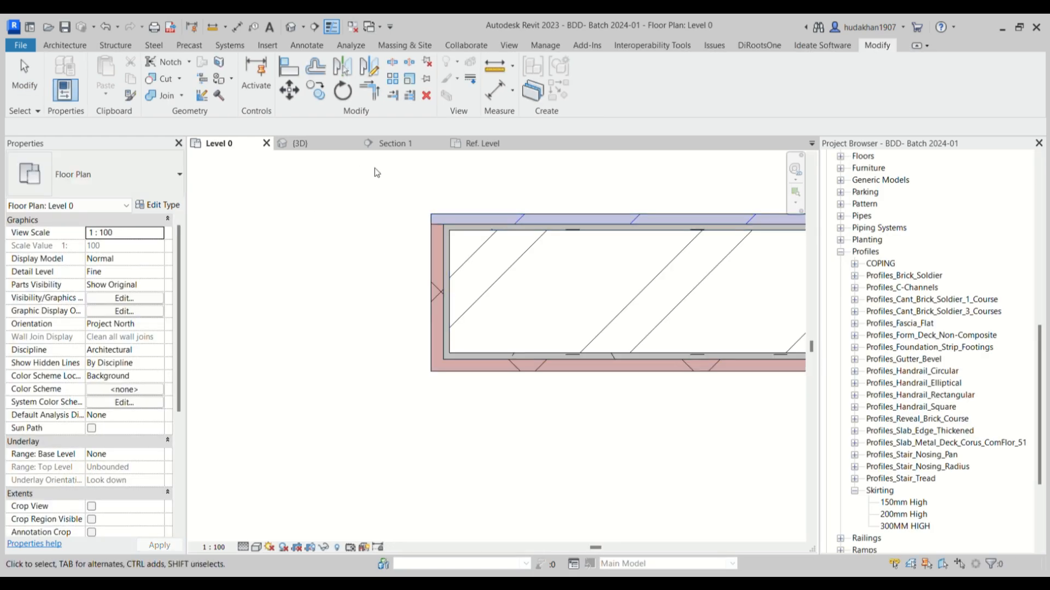
left_click(322, 147)
left_click(398, 145)
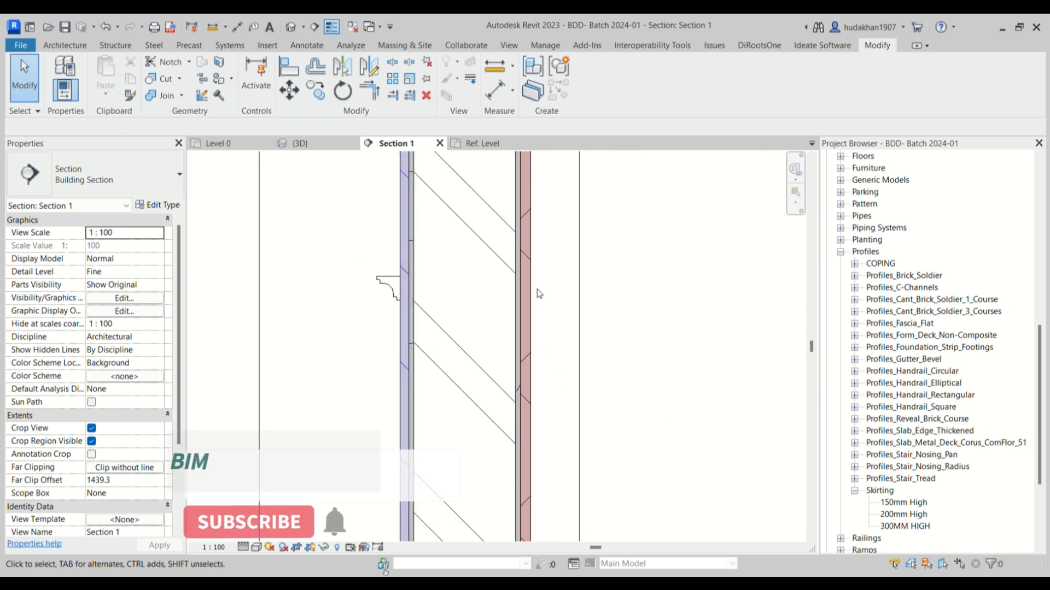
scroll(444, 401, "down", 1)
left_click(300, 146)
middle_click_drag(310, 219, 363, 276, "shift")
scroll(364, 277, "down", 2)
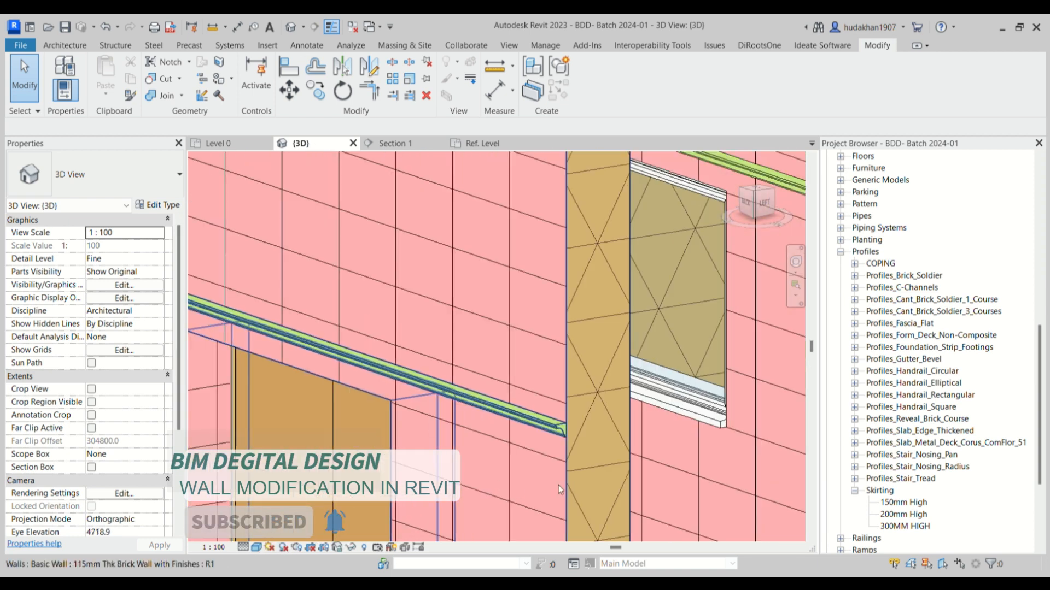
scroll(536, 474, "up", 1)
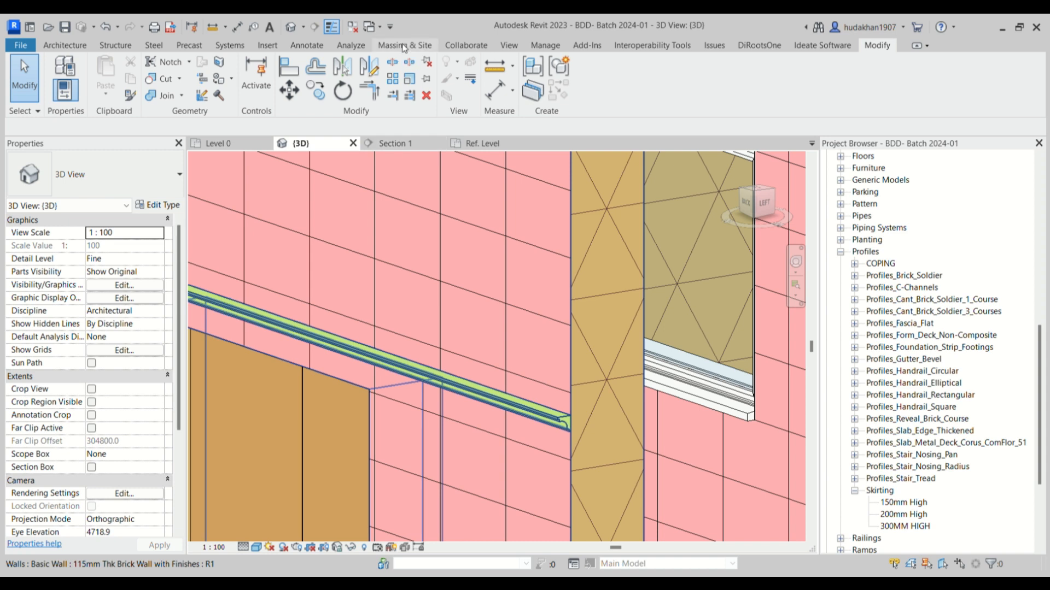
left_click(394, 144)
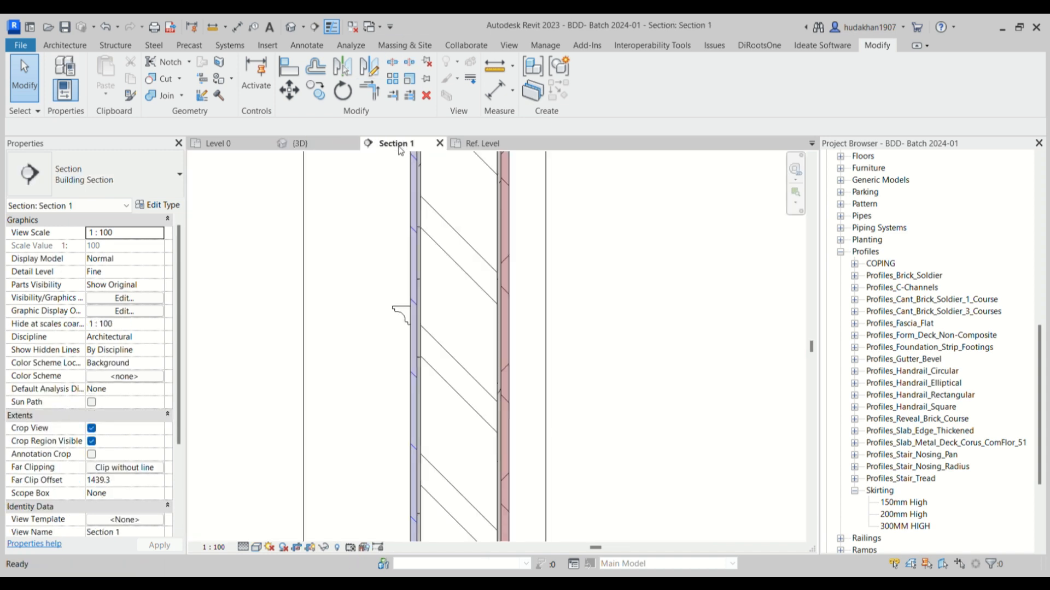
Place a horizontal Cornice wall sweep on the outer face of the freestanding wall, above the existing coping band.
scroll(438, 343, "up", 3)
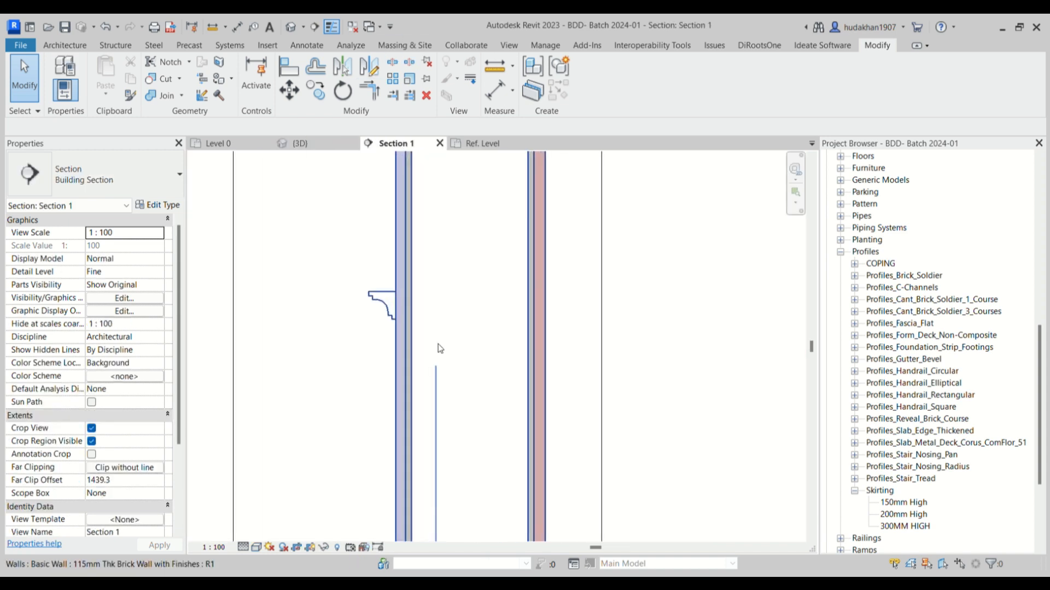
left_click(218, 140)
scroll(319, 304, "down", 4)
left_click(317, 145)
scroll(487, 331, "down", 5)
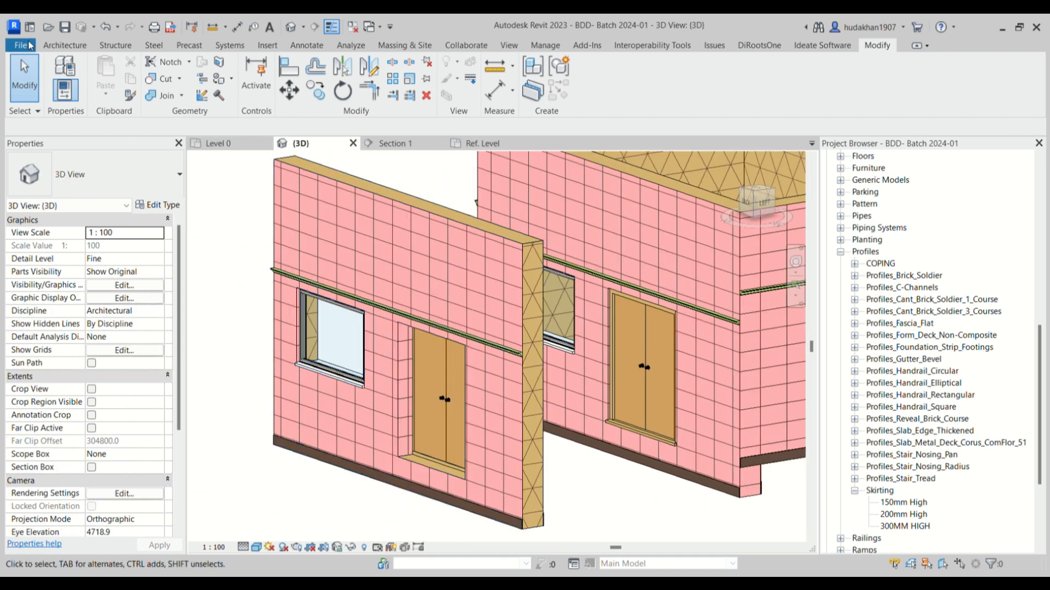
left_click(68, 46)
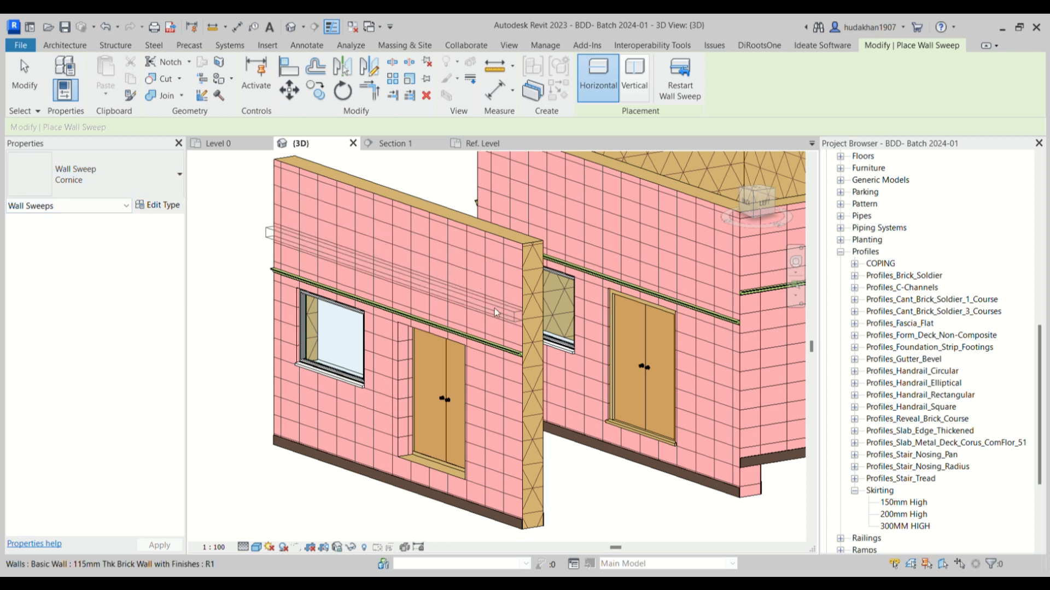
left_click(154, 184)
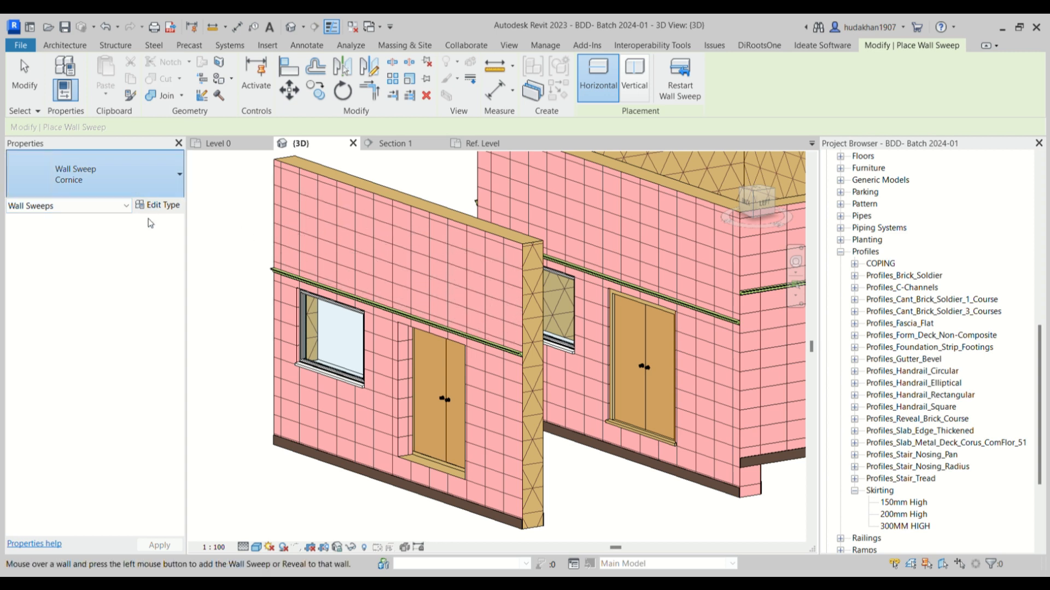
left_click(457, 299)
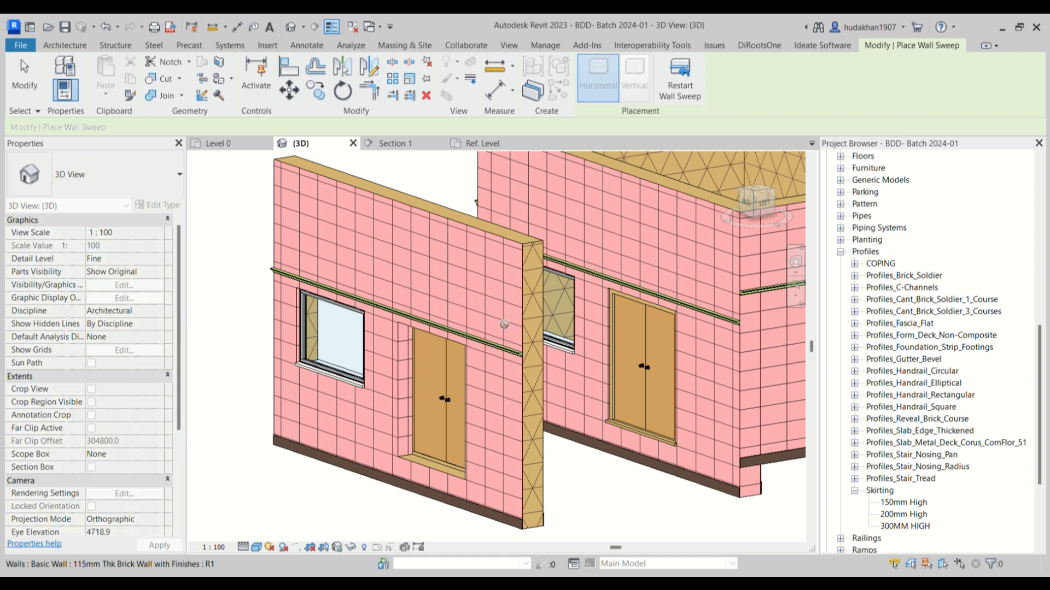
scroll(504, 325, "up", 4)
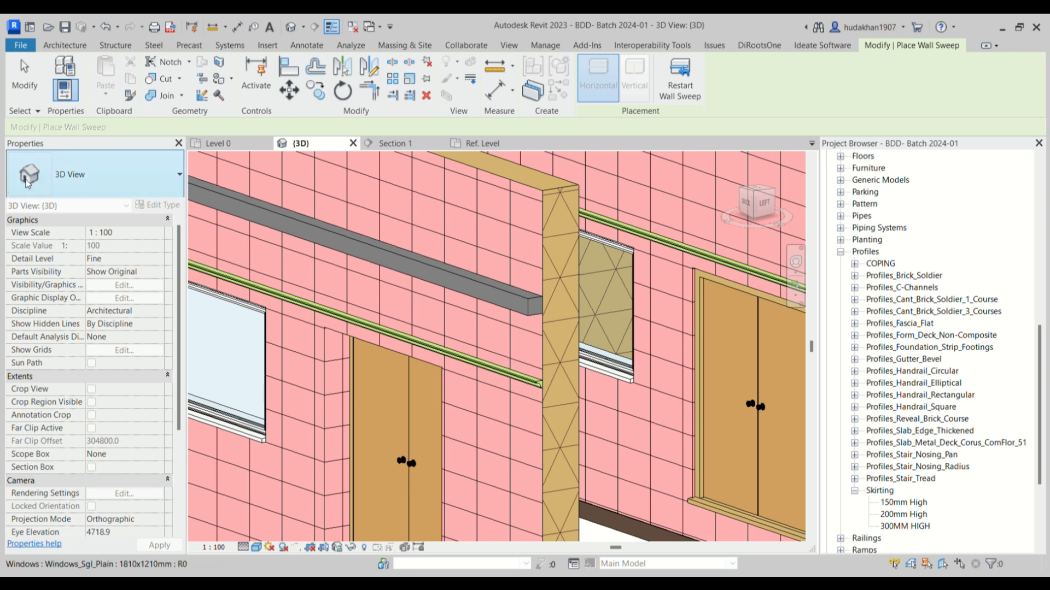
Assign the COPING profile to the new Cornice wall sweep's type and check its shape at the wall end.
left_click(81, 47)
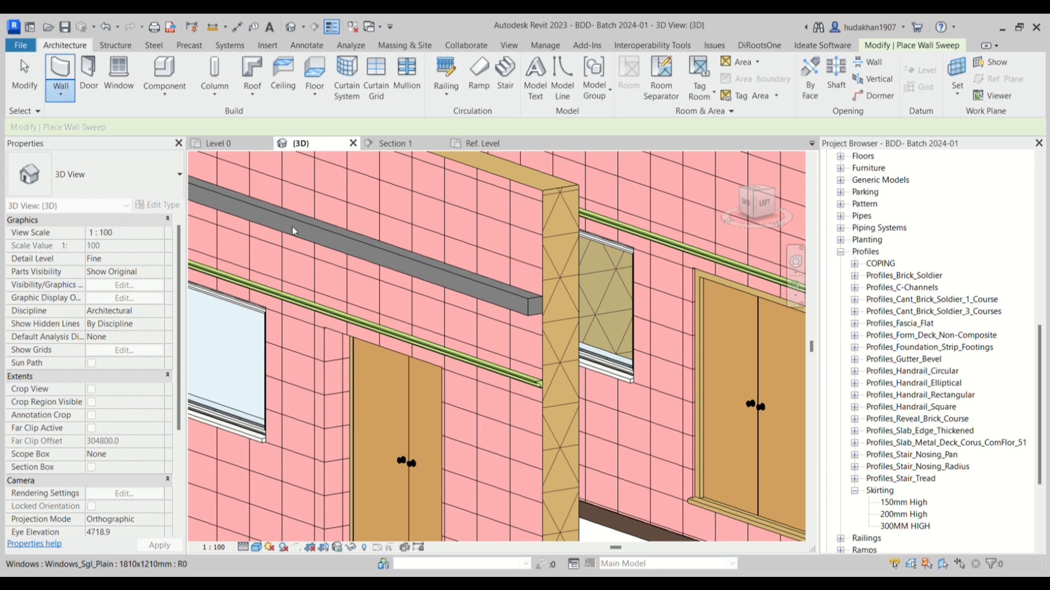
scroll(532, 303, "up", 2)
left_click(523, 301)
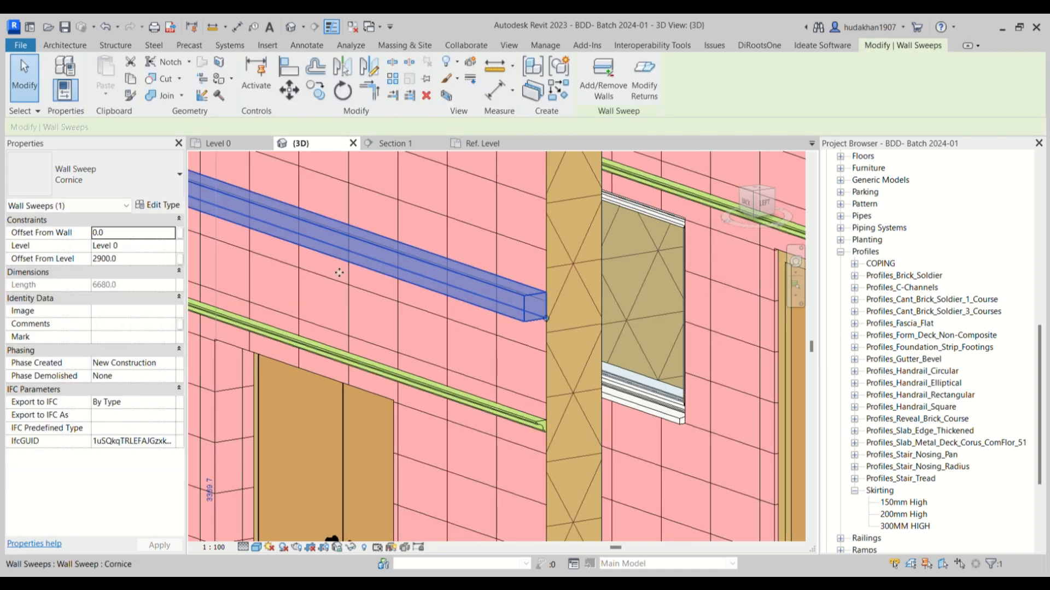
left_click(172, 206)
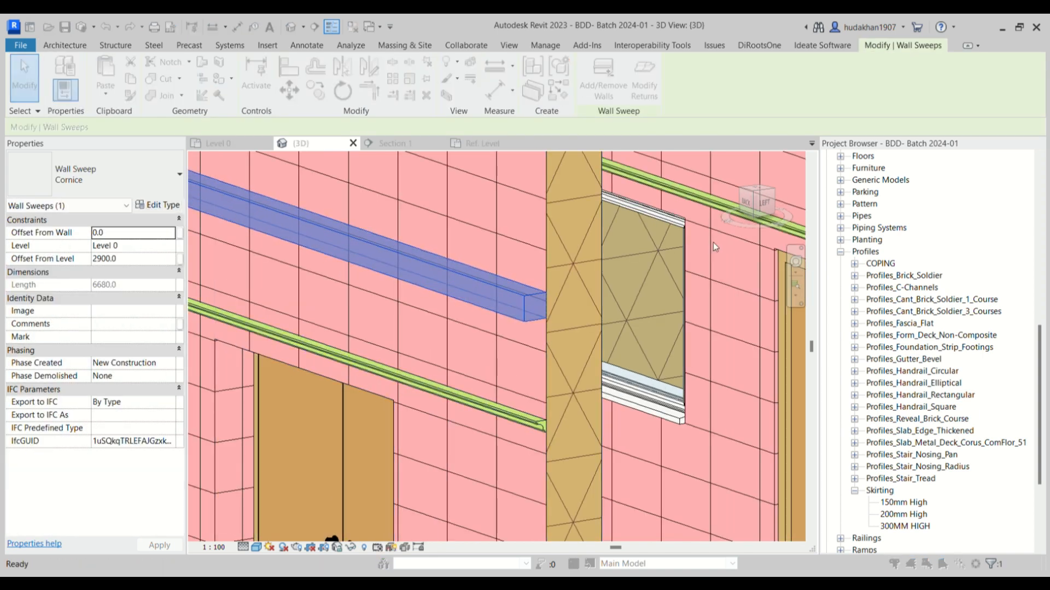
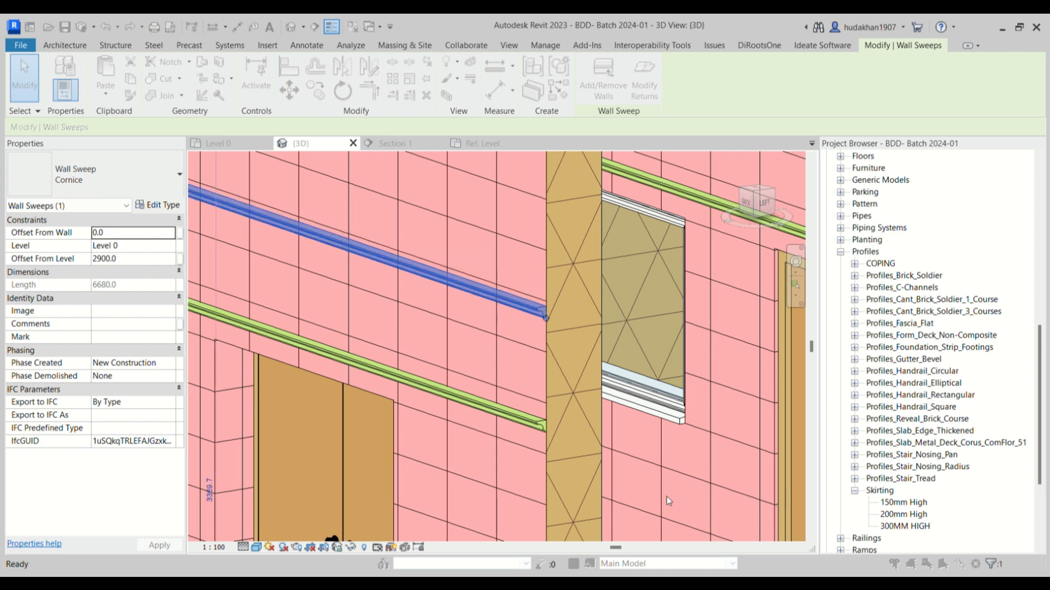
scroll(499, 300, "up", 2)
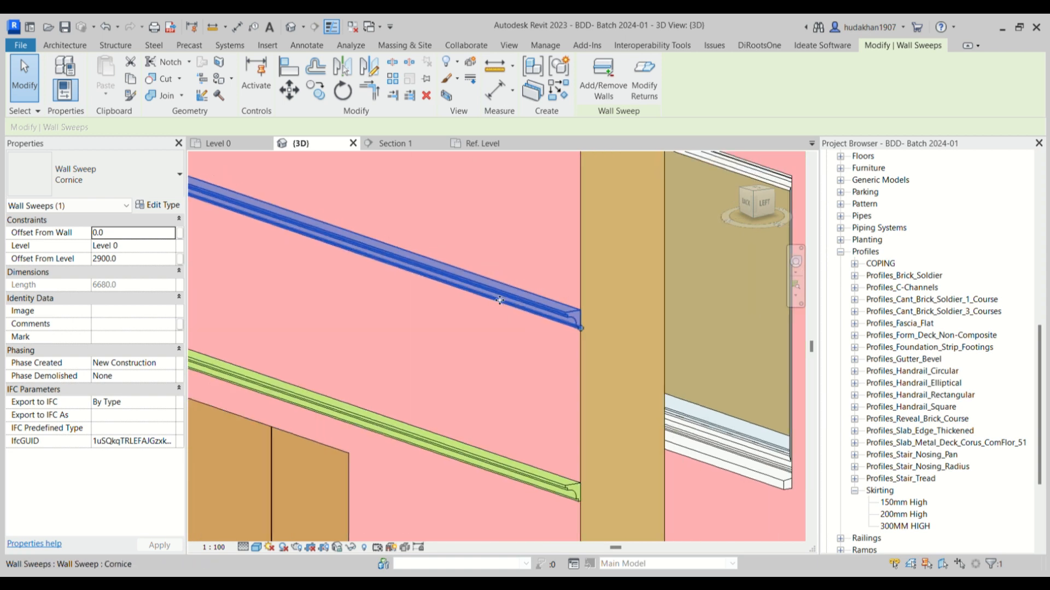
scroll(499, 301, "down", 2)
scroll(218, 288, "down", 3)
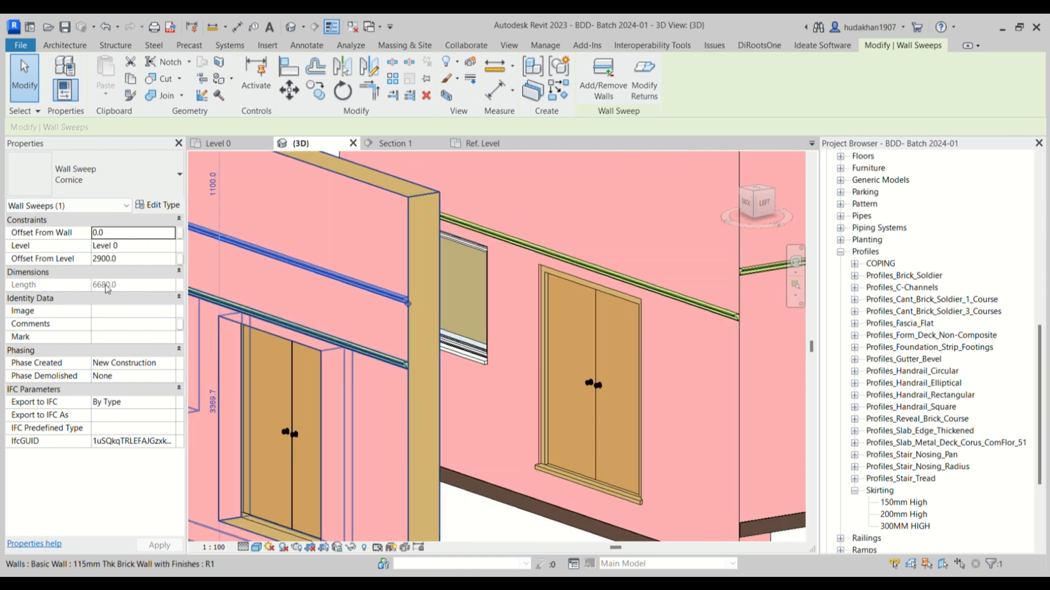
Set the Cornice sweep's Offset From Level to 1000 so it runs across the window and door.
left_click(127, 261)
left_click_drag(127, 261, 109, 270)
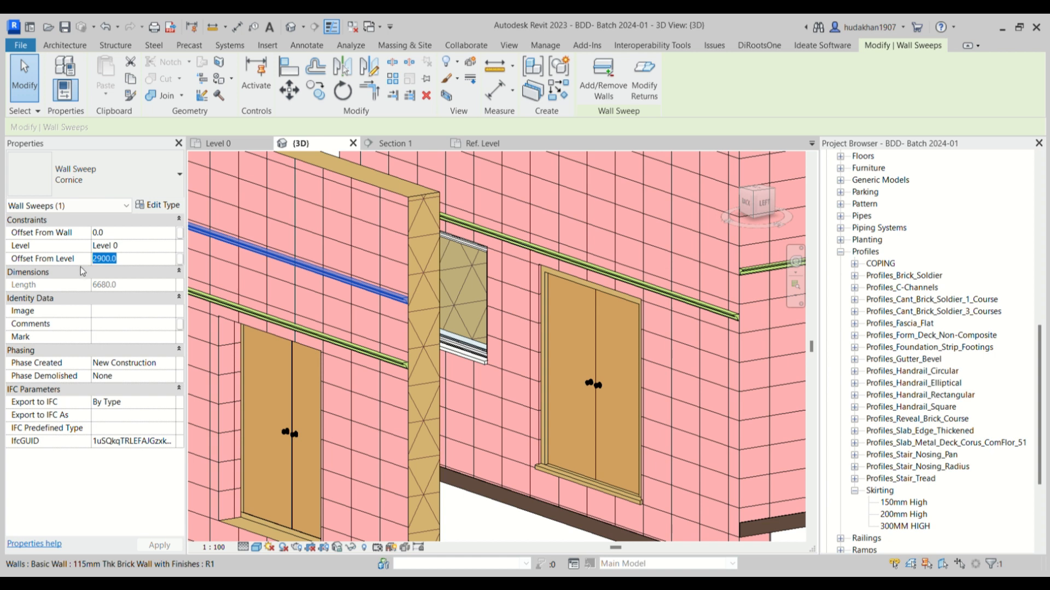
type("1000")
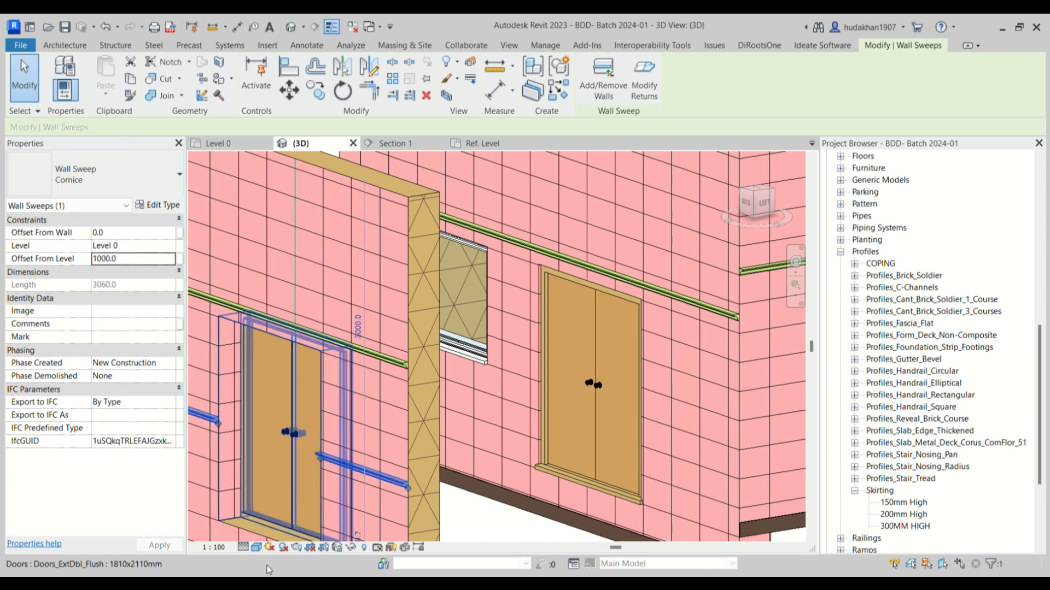
scroll(756, 462, "down", 1)
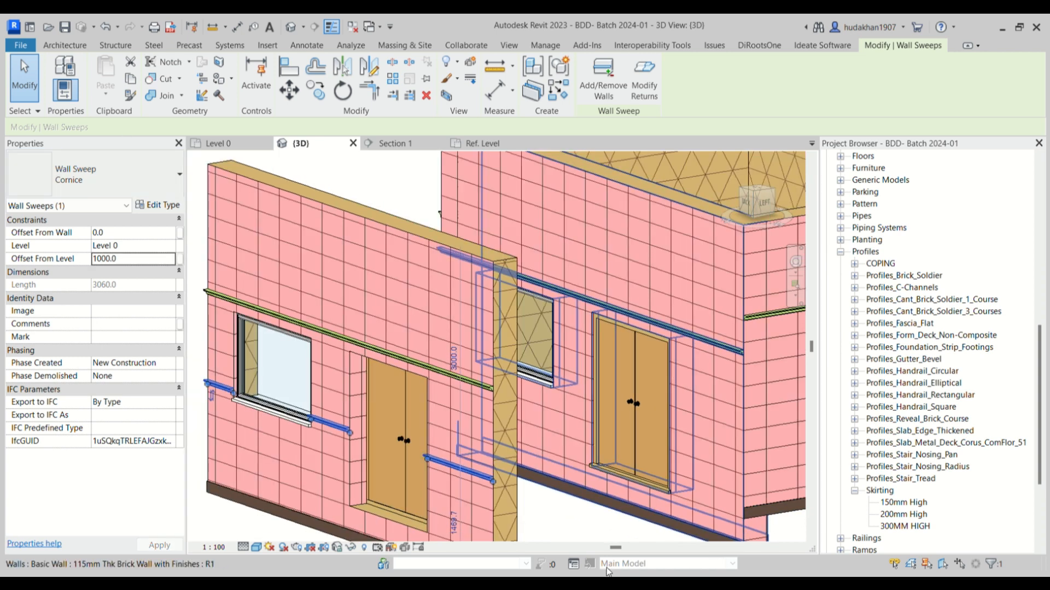
key("Escape")
Change the Cornice wall sweep type to a black material and check it on the wall.
scroll(377, 445, "up", 3)
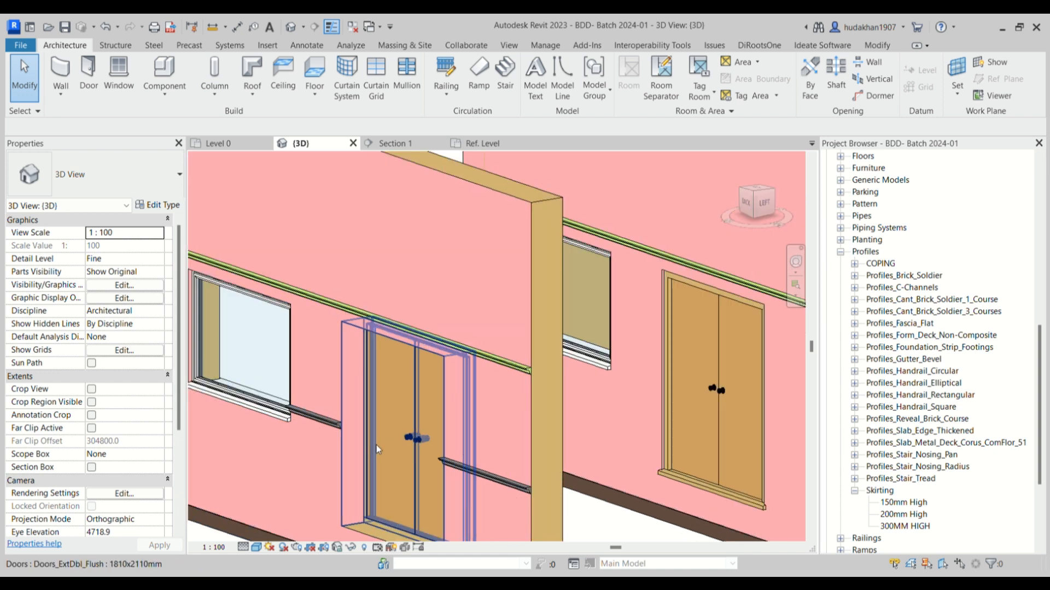
scroll(376, 445, "up", 5)
left_click(536, 498)
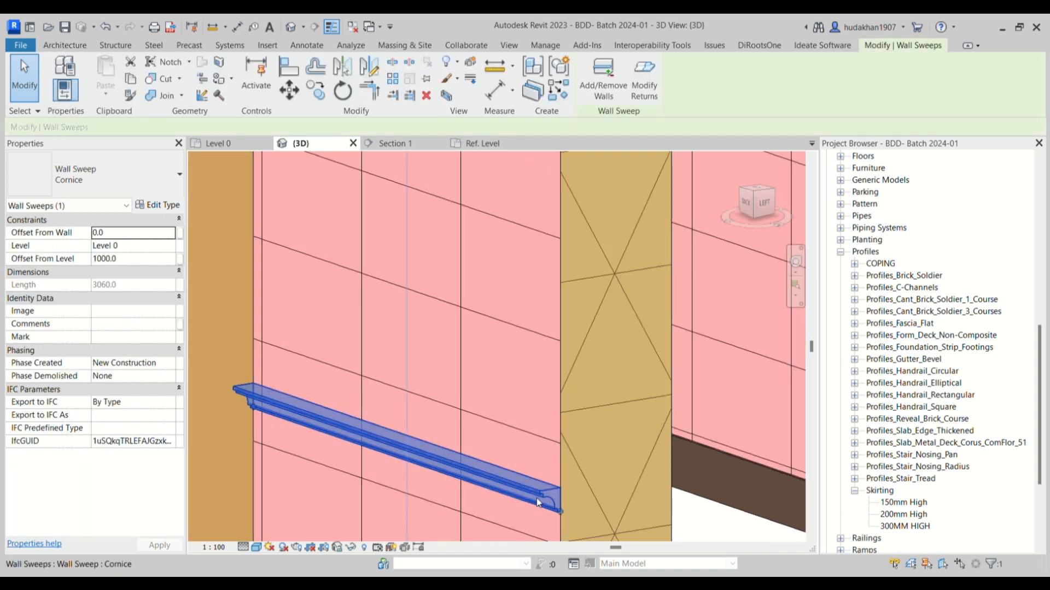
left_click(157, 206)
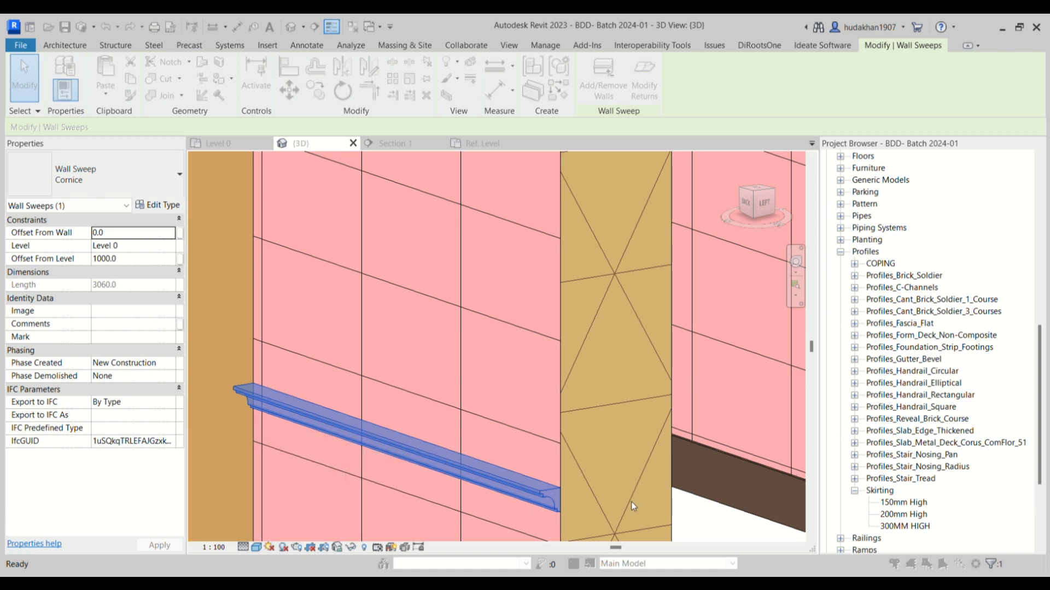
scroll(542, 363, "down", 5)
key("Escape")
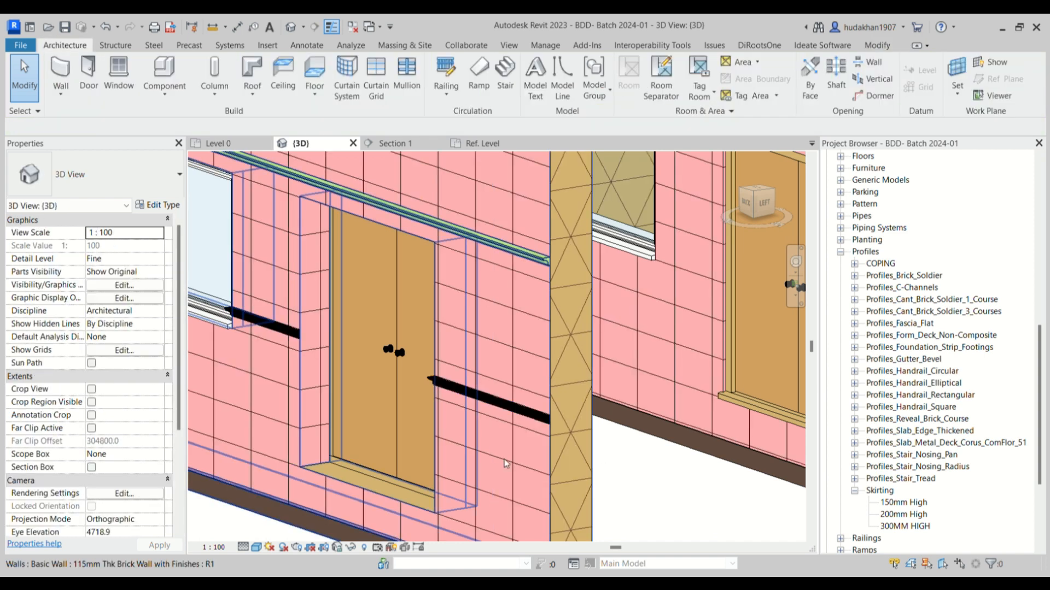
scroll(520, 457, "up", 3)
scroll(526, 365, "down", 4)
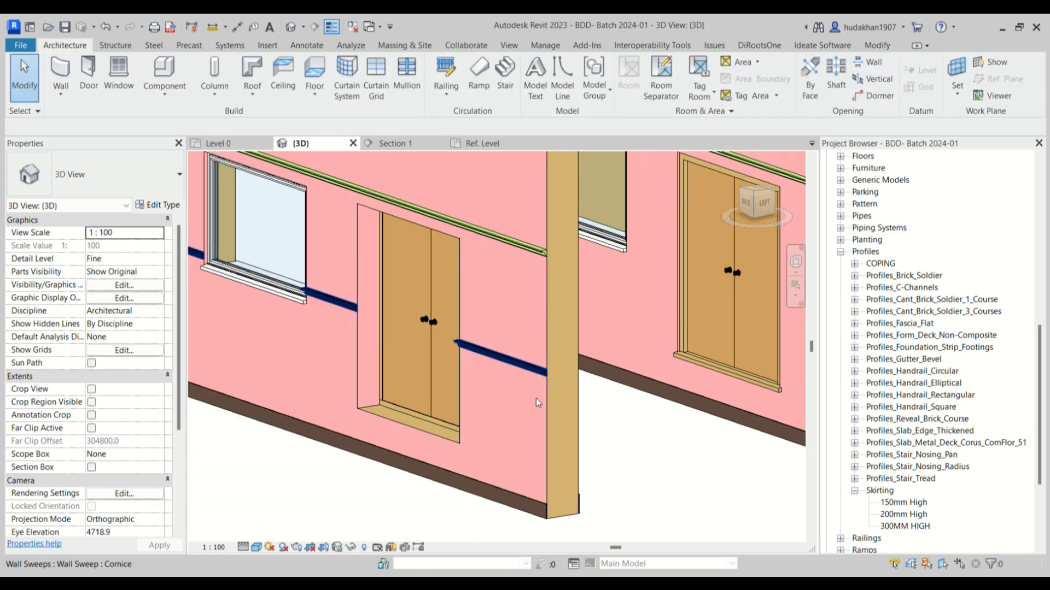
scroll(512, 377, "down", 3)
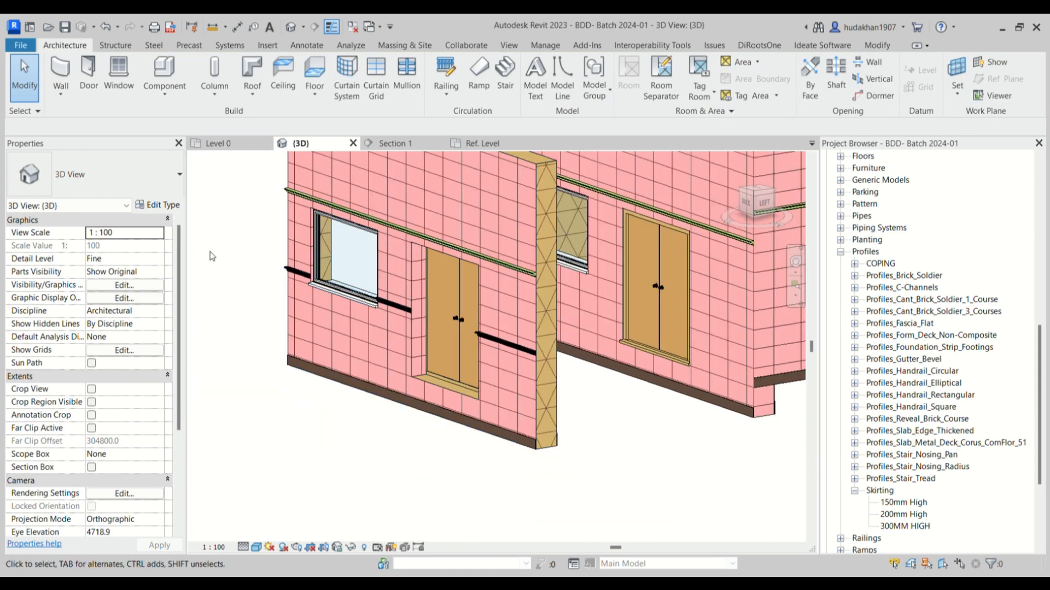
Place a horizontal Cornice wall sweep on the inner face of the freestanding wall, above the door and window.
middle_click_drag(471, 455, 462, 497)
middle_click_drag(568, 414, 466, 484, "shift")
scroll(468, 487, "down", 2)
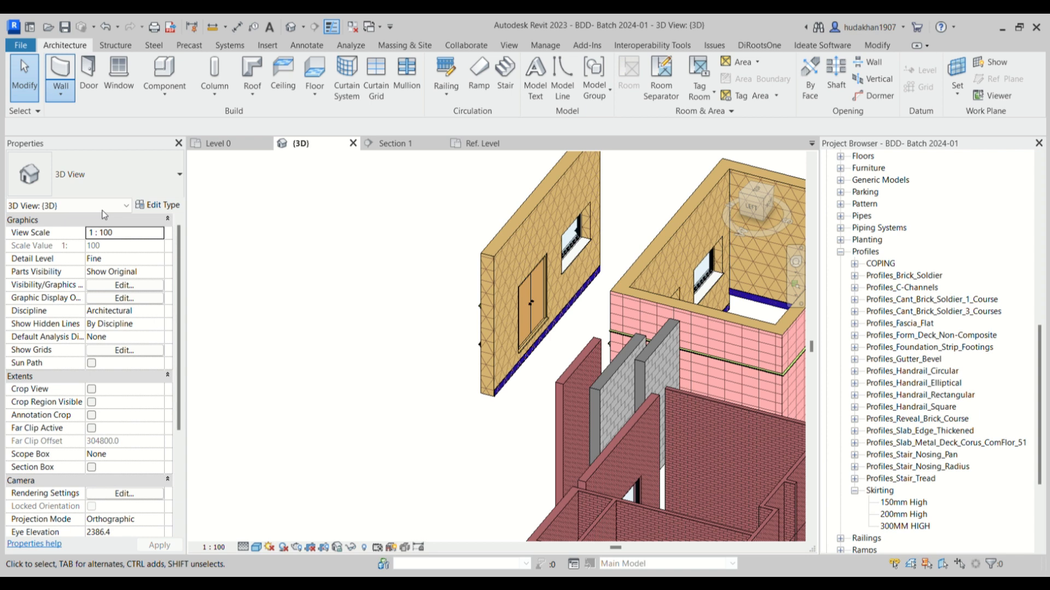
left_click(540, 220)
scroll(542, 222, "up", 2)
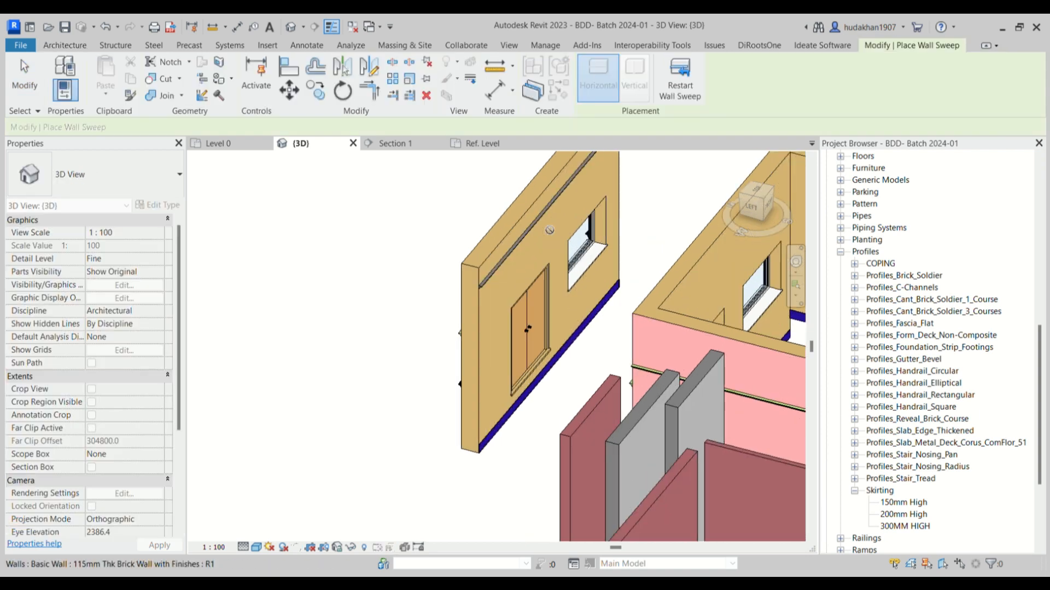
scroll(550, 230, "up", 2)
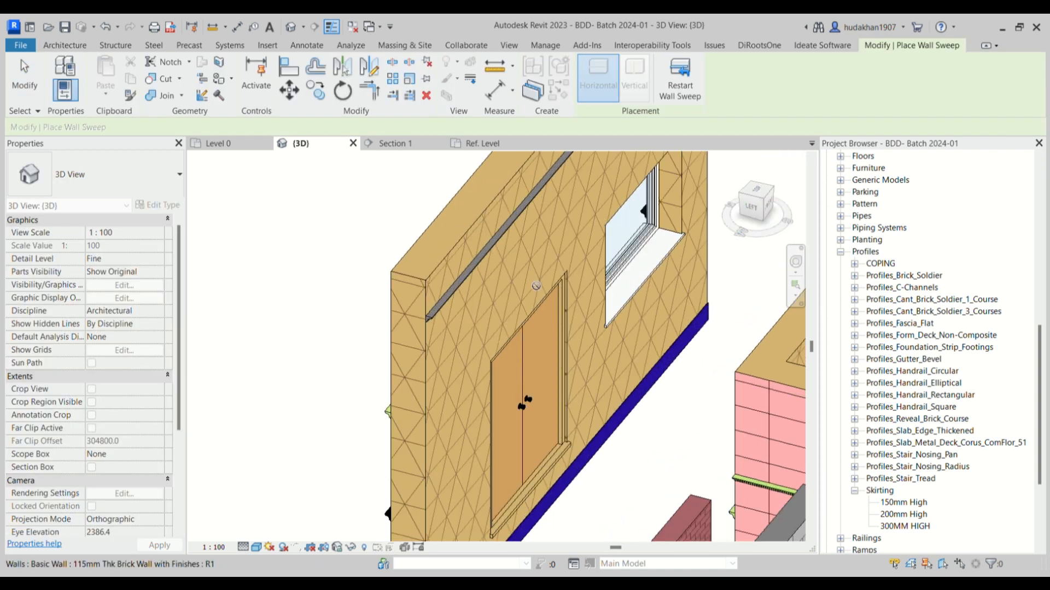
key("Escape")
scroll(523, 248, "down", 1)
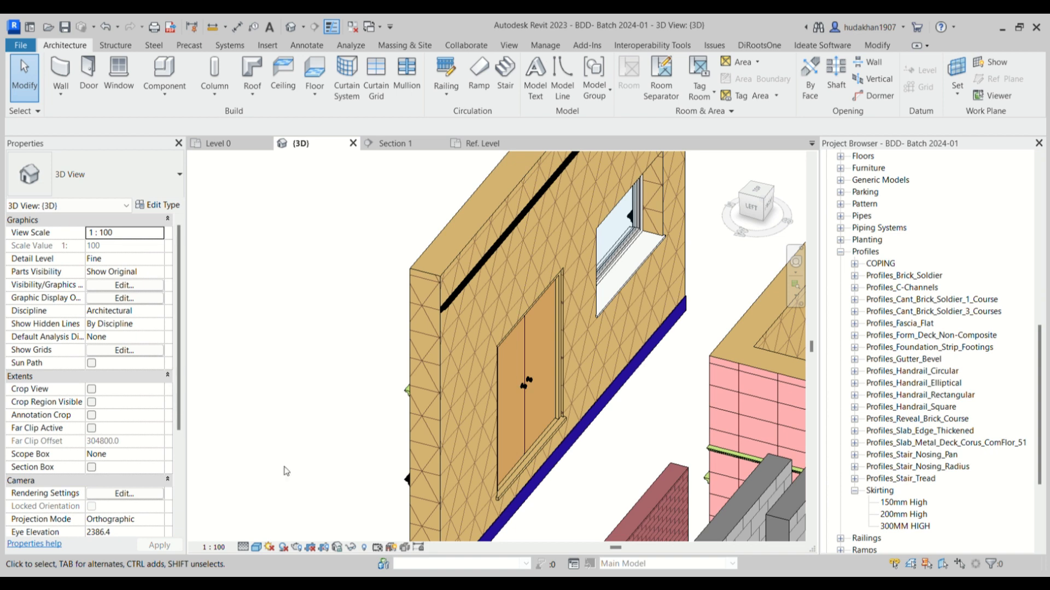
scroll(442, 352, "down", 2)
middle_click_drag(442, 353, 571, 353, "shift")
scroll(324, 331, "down", 3)
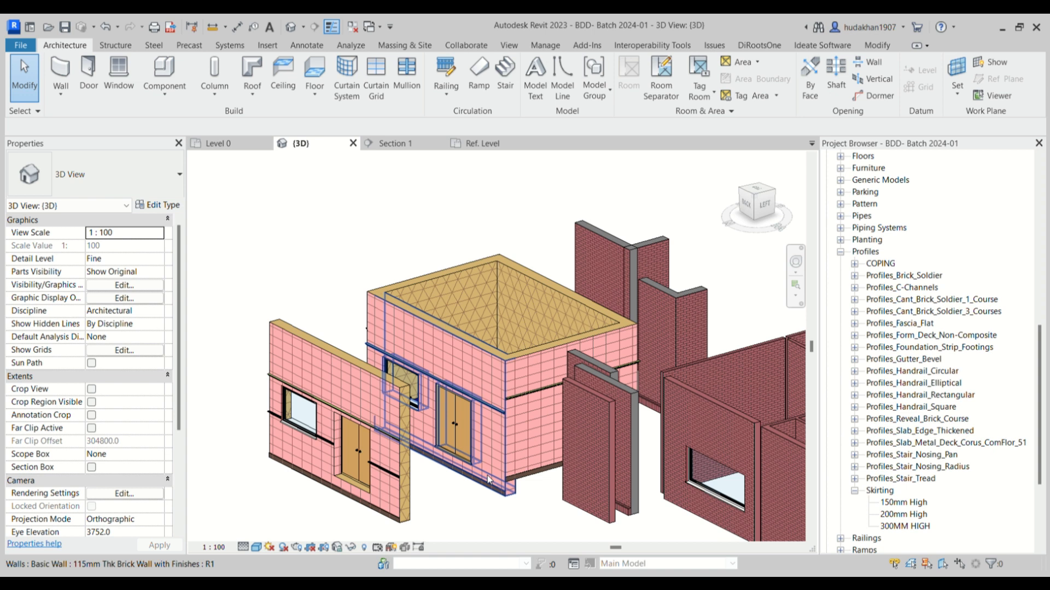
scroll(293, 380, "up", 3)
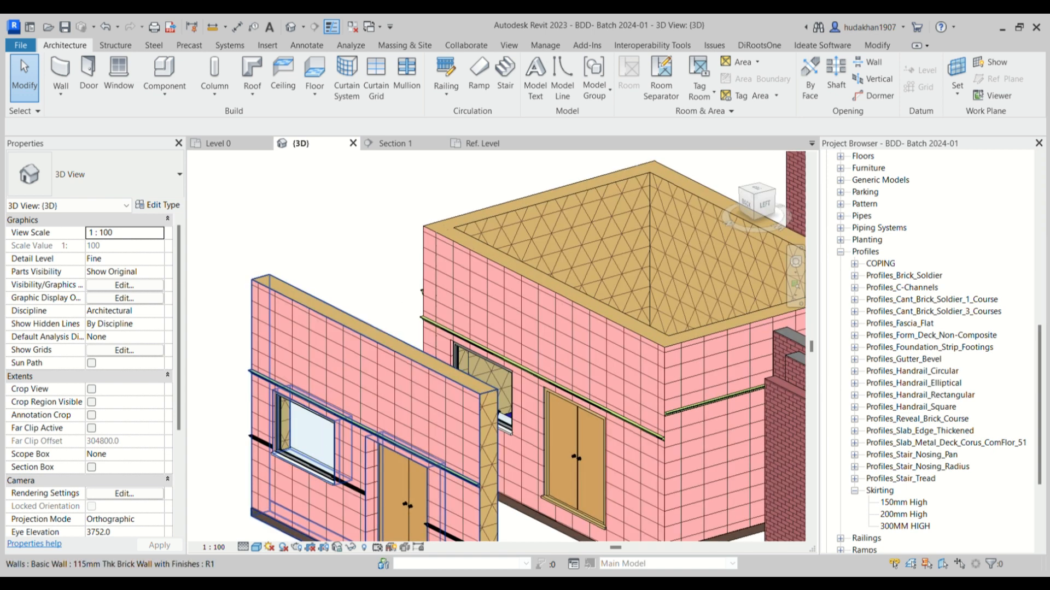
Widen the crop region of Section 1 to include the freestanding wall and inspect the sweeps on both walls.
left_click(411, 144)
scroll(399, 232, "down", 5)
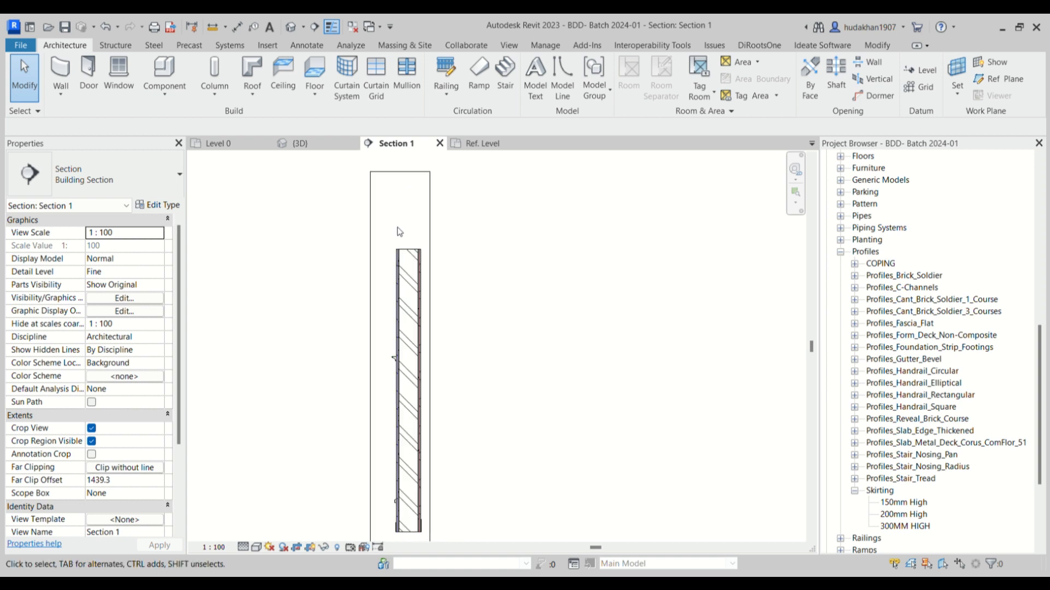
scroll(323, 190, "down", 2)
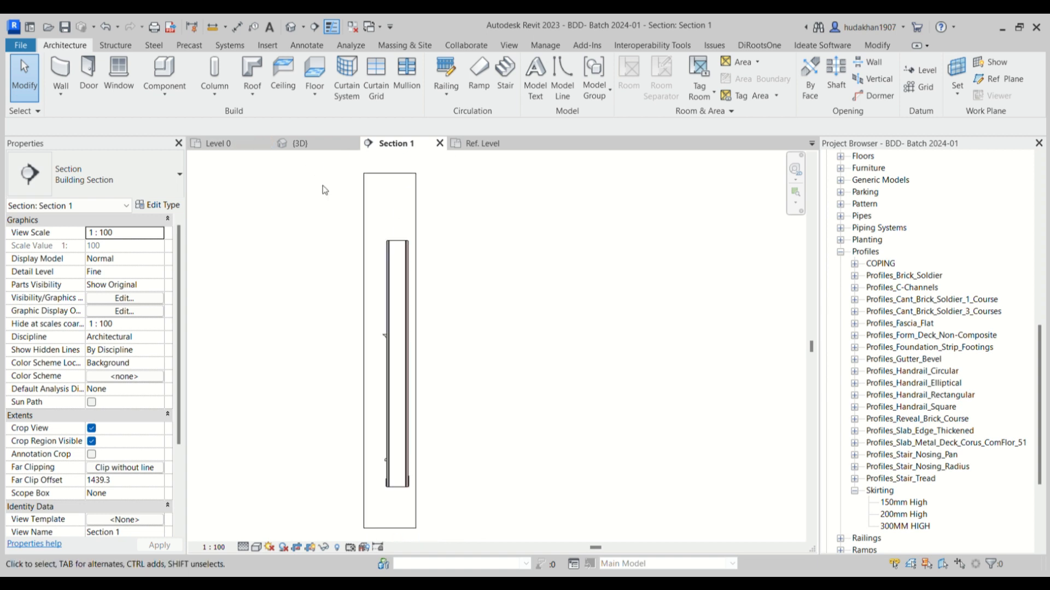
scroll(376, 449, "up", 3)
scroll(376, 449, "down", 3)
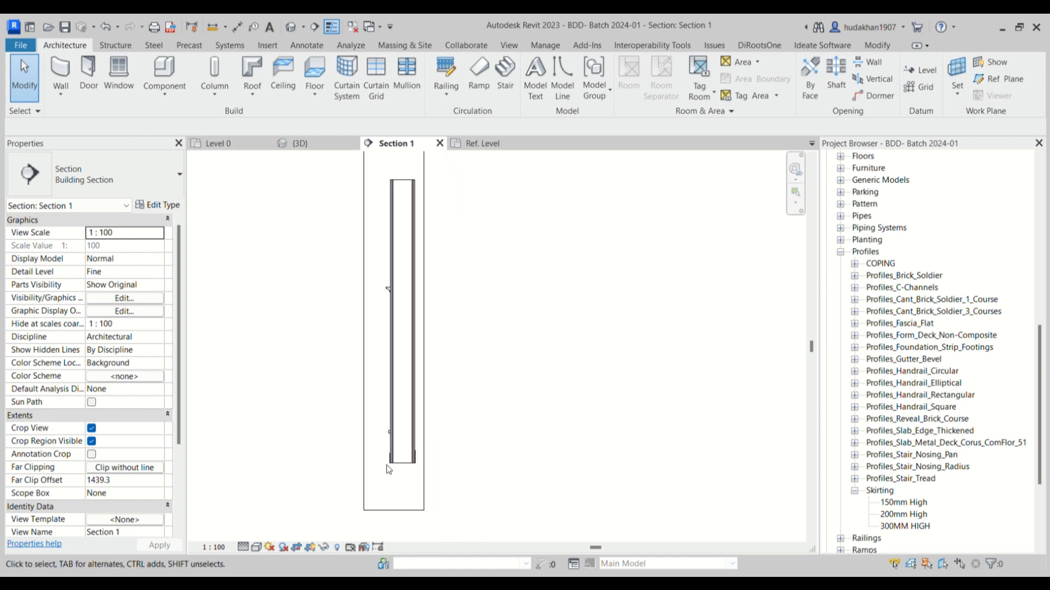
left_click(363, 216)
scroll(528, 364, "down", 3)
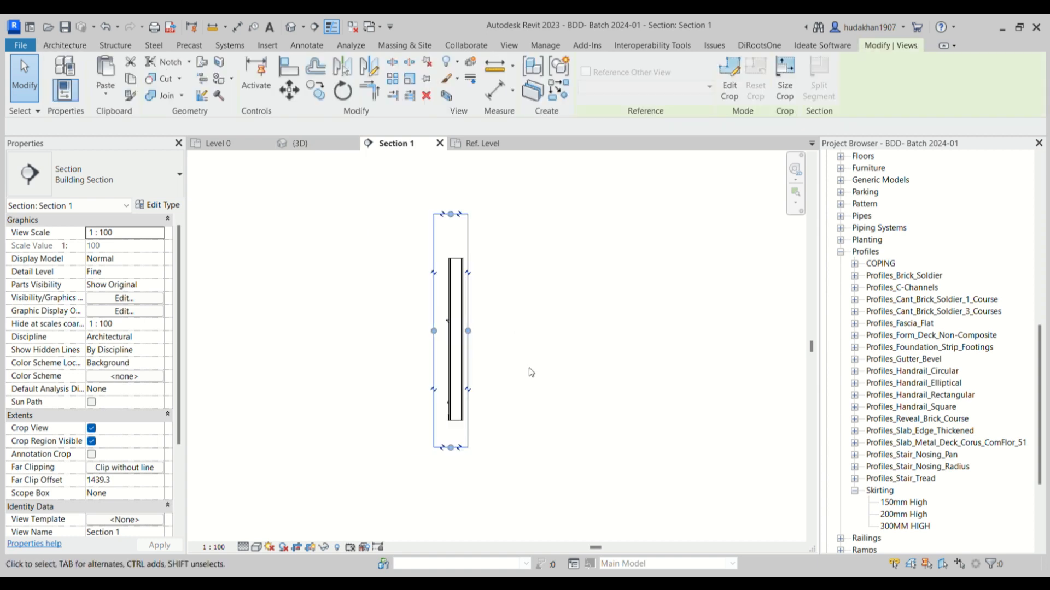
left_click_drag(445, 336, 274, 335)
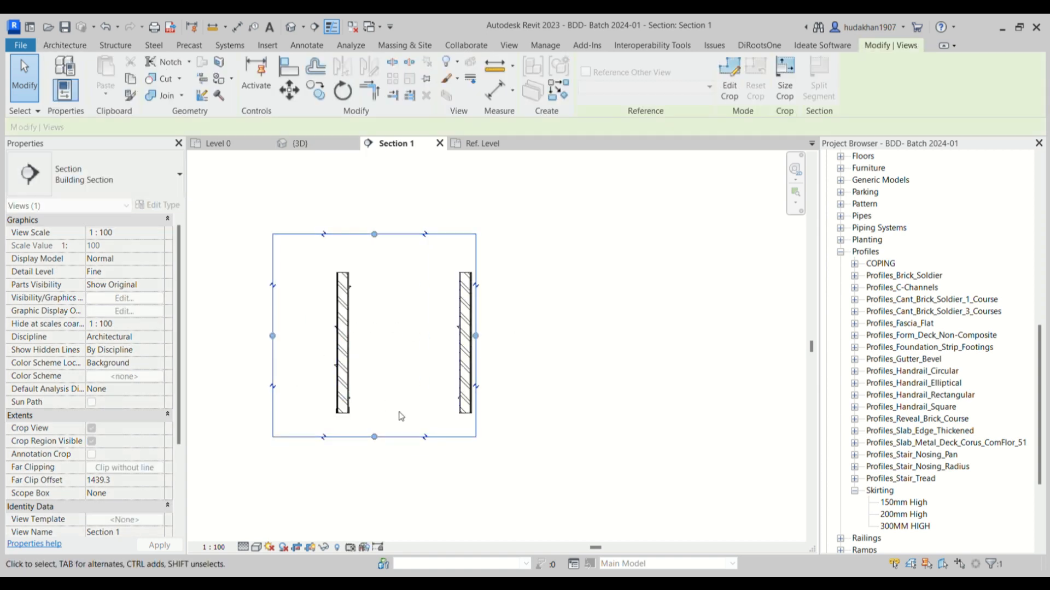
scroll(359, 301, "up", 3)
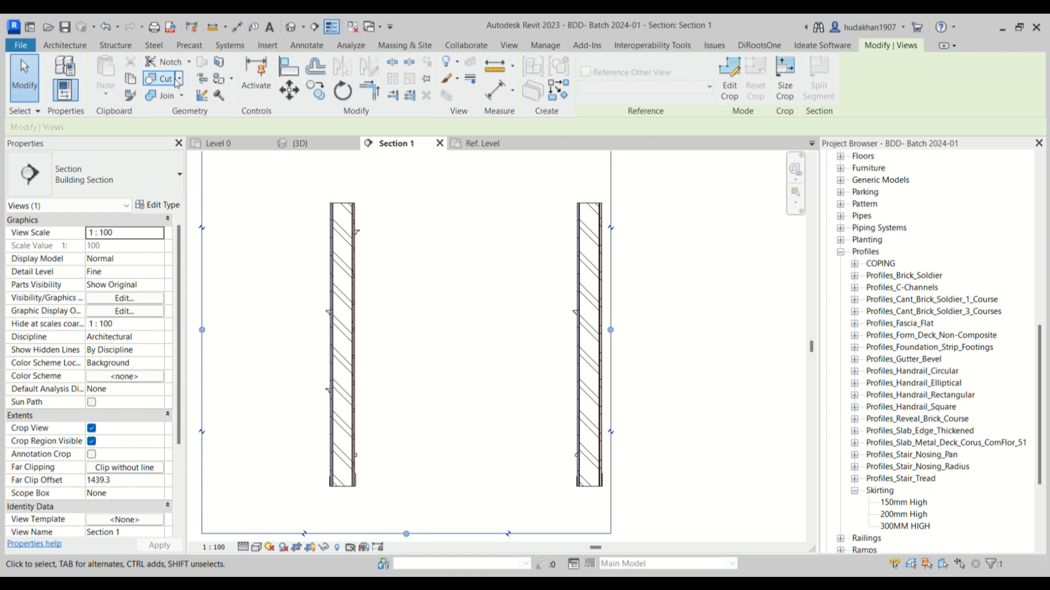
In the 3D view, place a horizontal wall reveal on the freestanding wall's outer face above the Cornice sweep, at about 3400 from Level 0.
left_click(300, 144)
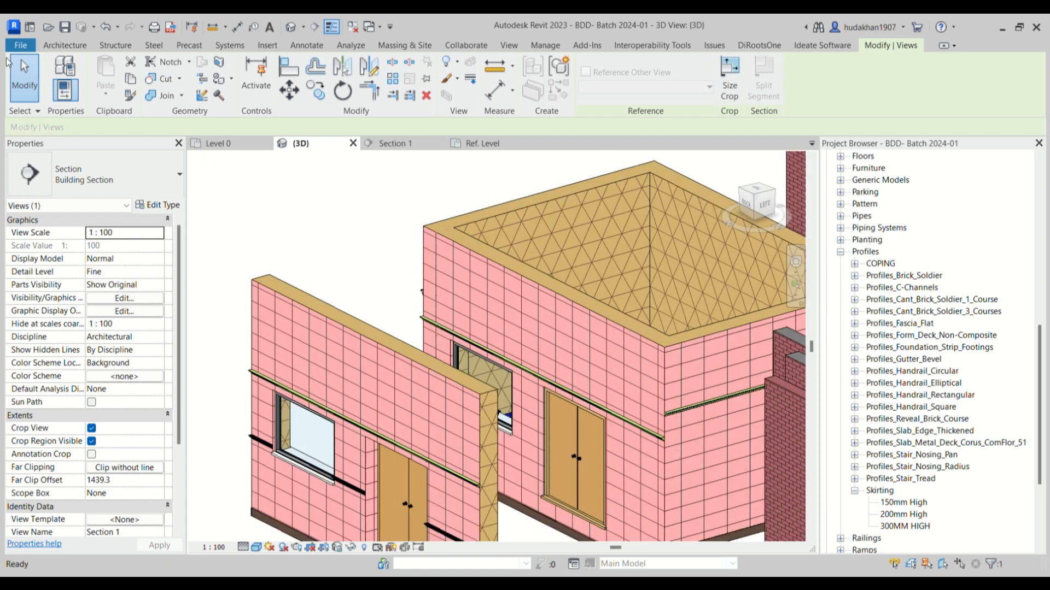
left_click(64, 46)
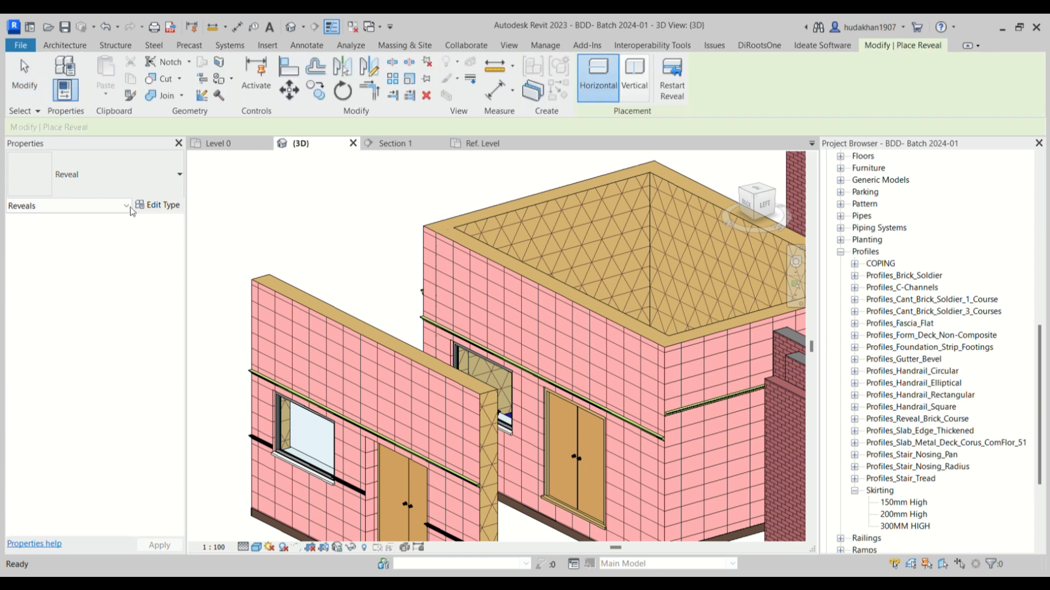
scroll(417, 412, "up", 4)
key("Escape")
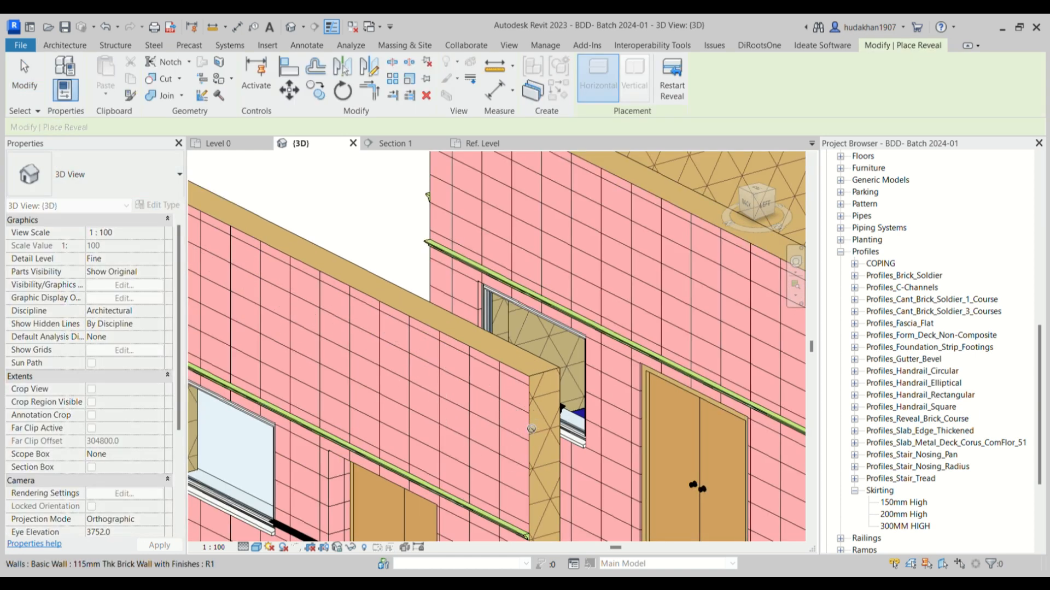
middle_click_drag(501, 443, 559, 291)
scroll(541, 302, "down", 1)
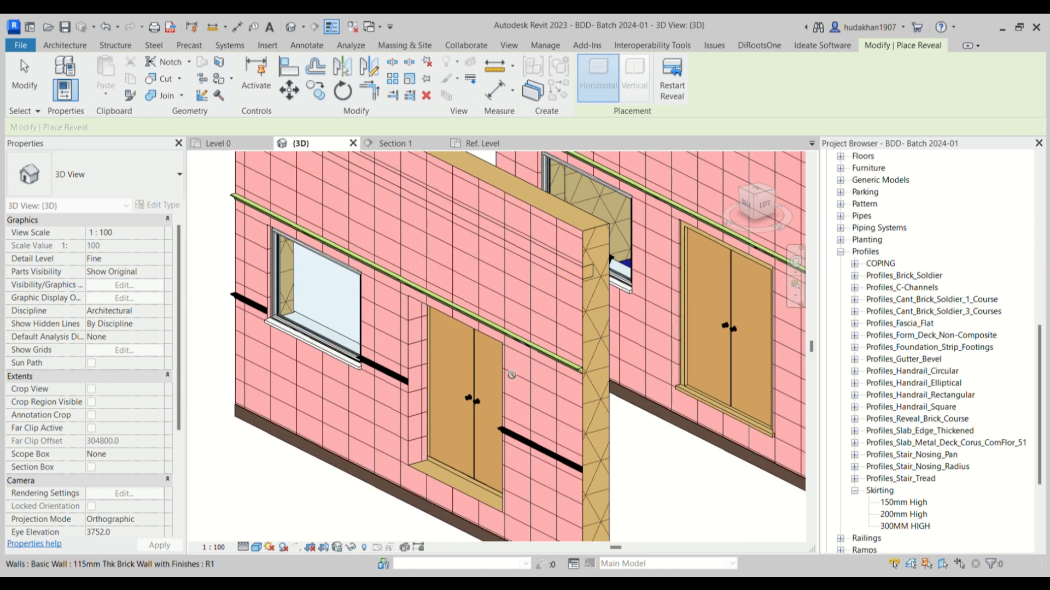
key("Escape")
key("Escape")
scroll(619, 290, "up", 4)
scroll(560, 262, "up", 3)
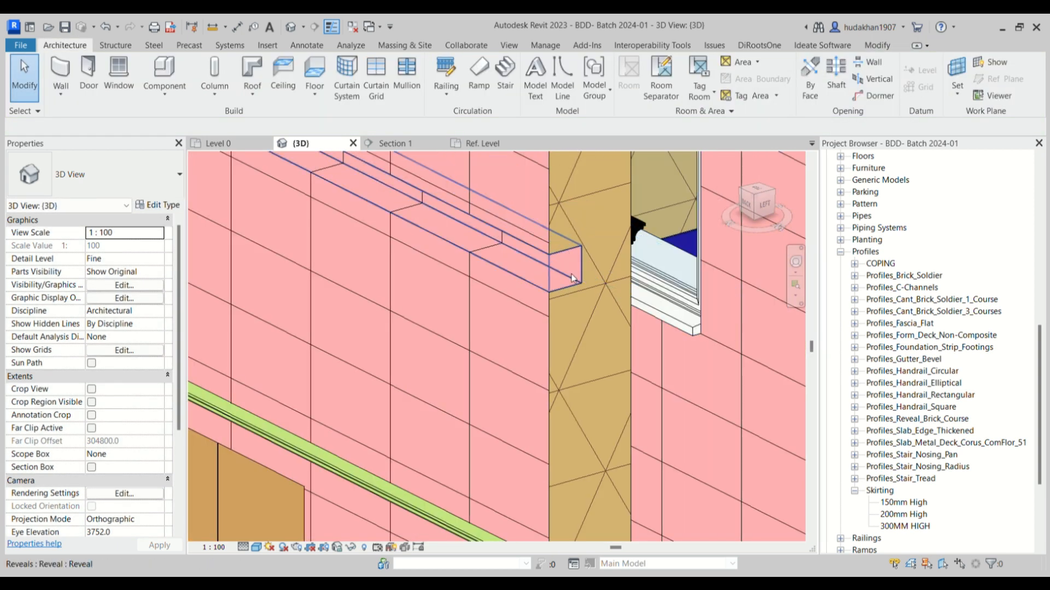
Change the profile of the freestanding wall's reveal type to the cornice shape.
left_click(572, 274)
left_click(164, 206)
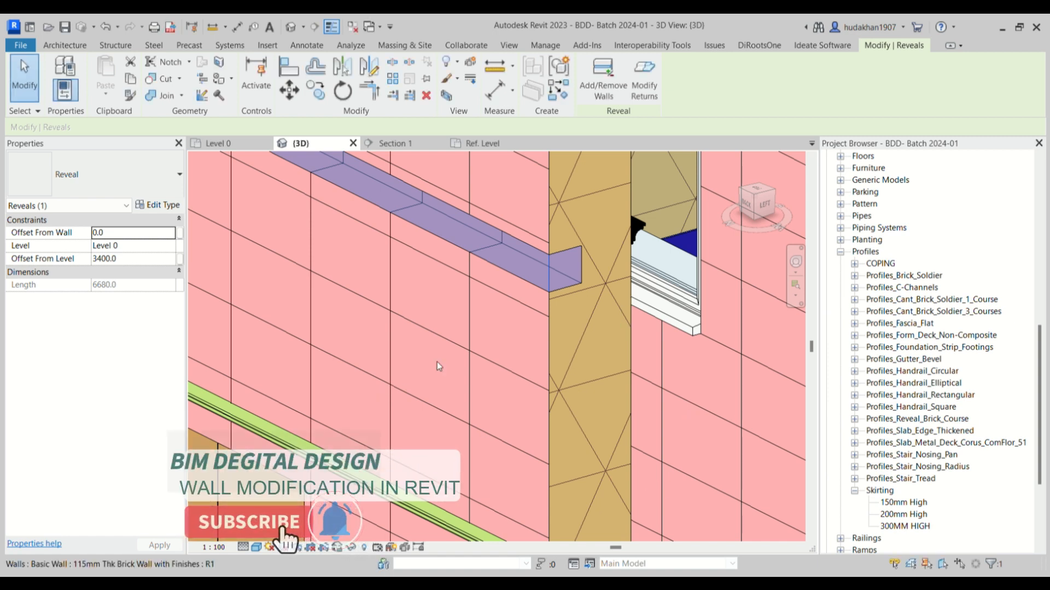
scroll(541, 326, "up", 3)
scroll(541, 328, "up", 2)
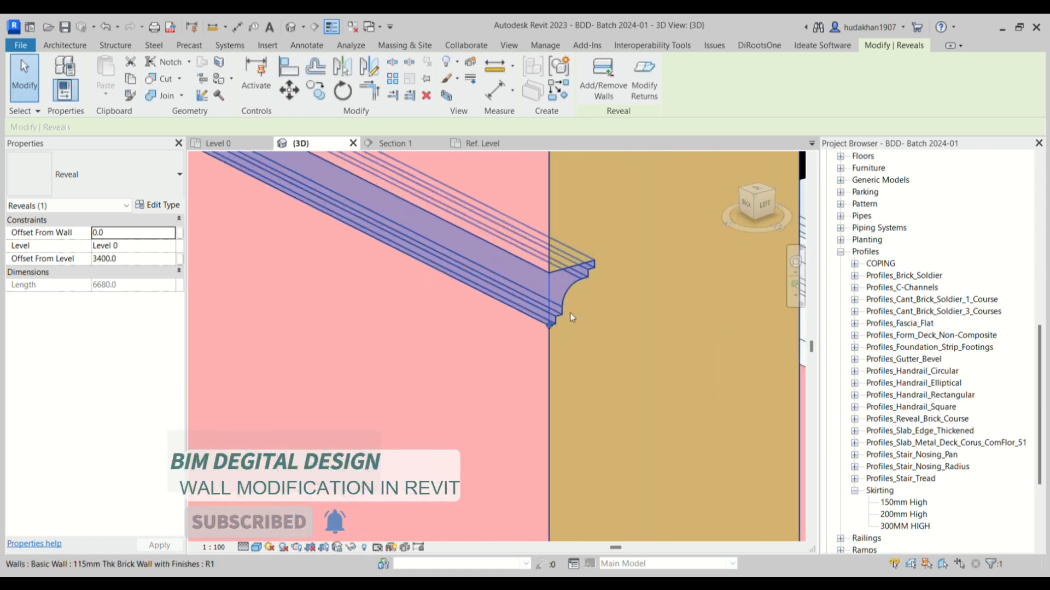
key("Escape")
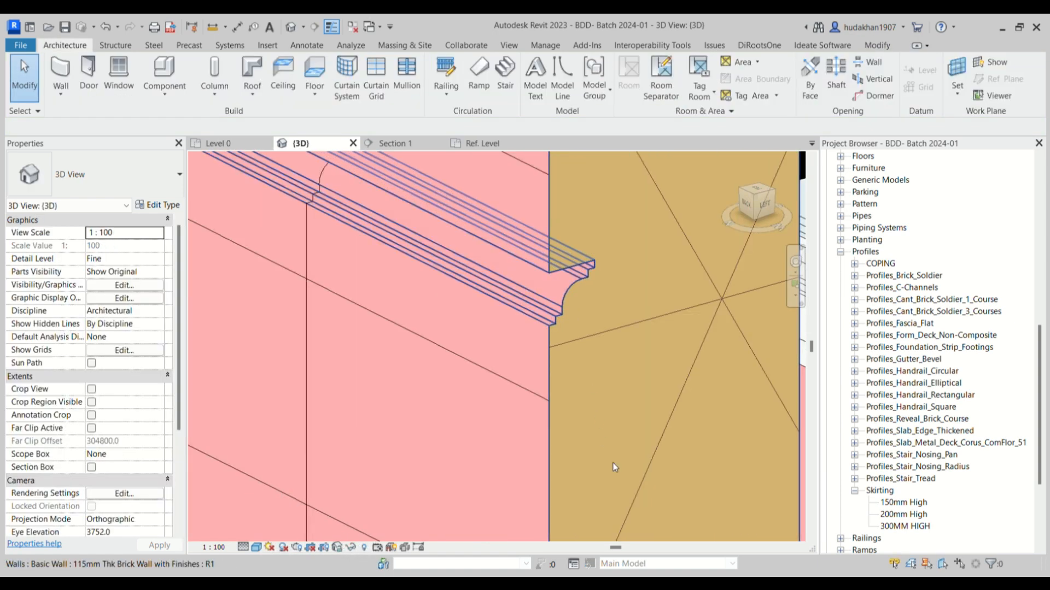
Change the profile of the freestanding wall's reveal type to a C-channel.
left_click(553, 287)
left_click(158, 206)
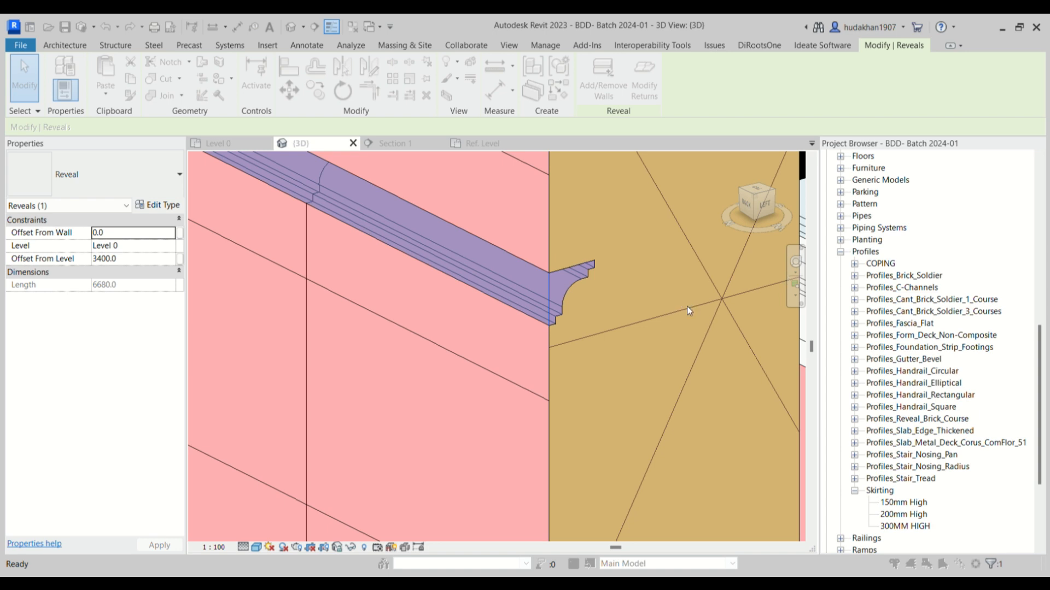
left_click(660, 492)
scroll(480, 368, "down", 2)
key("Escape")
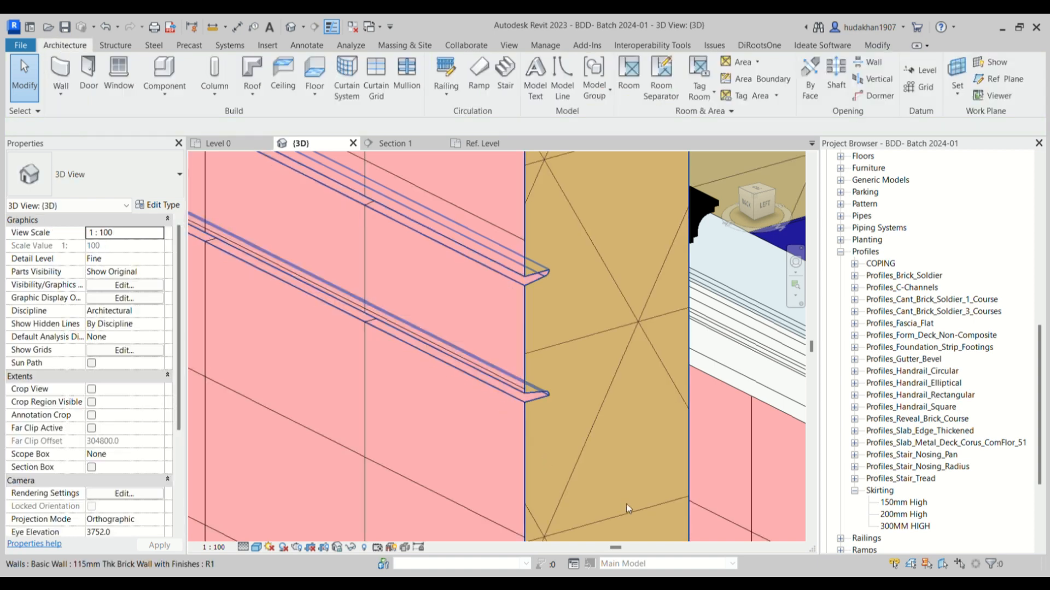
Examine how the C-channel reveal cuts the freestanding wall in the 3D view and in Section 1.
scroll(584, 375, "down", 4)
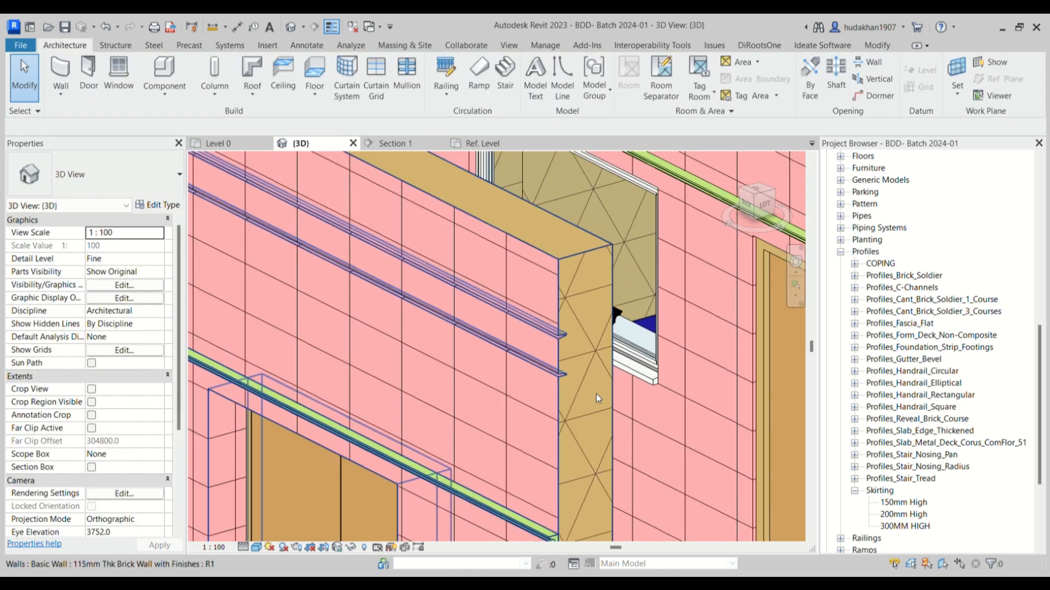
scroll(514, 461, "up", 5)
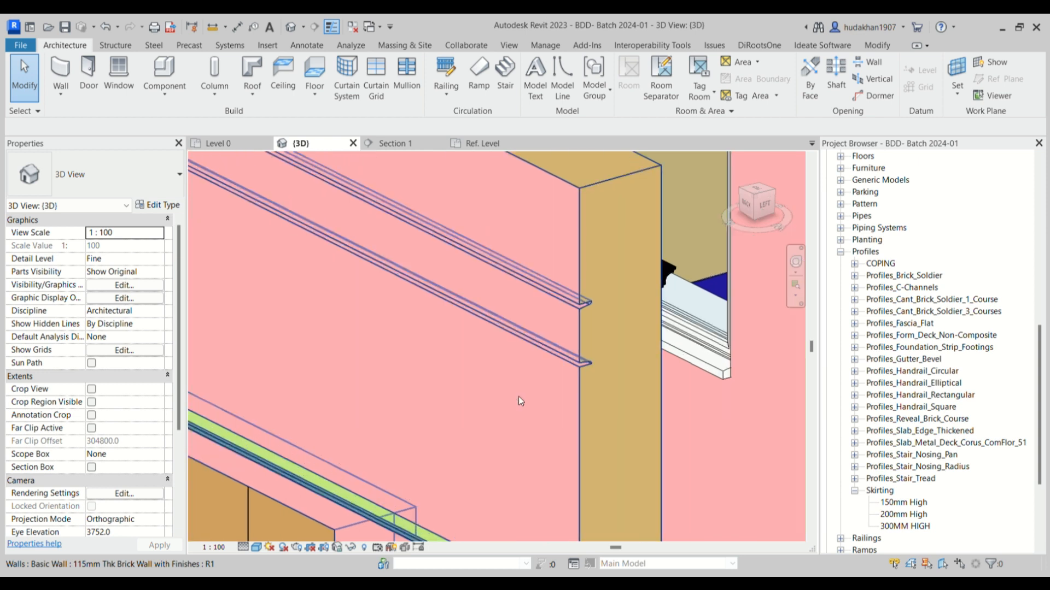
scroll(598, 445, "down", 4)
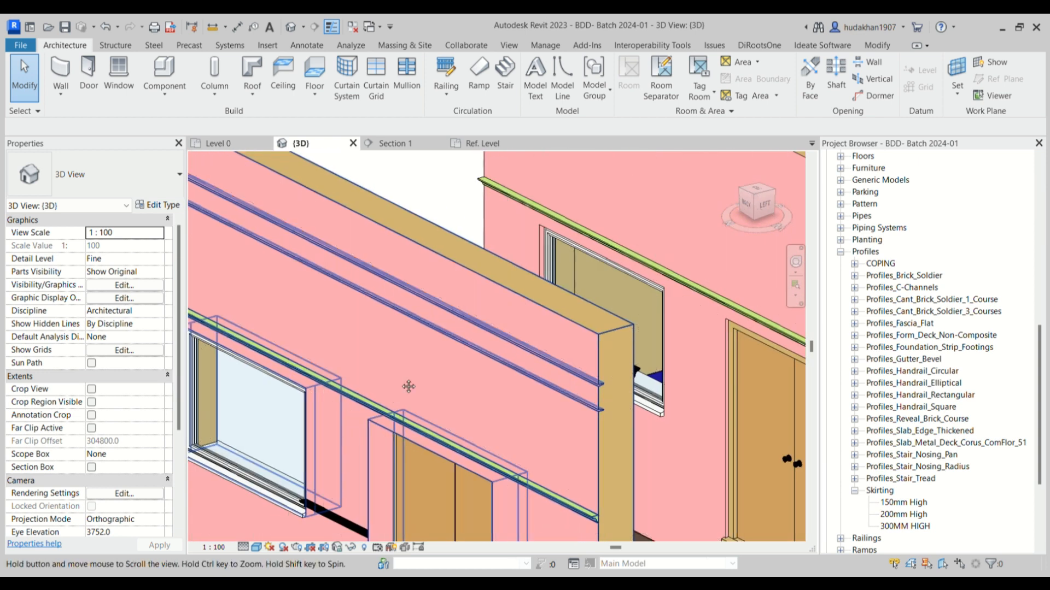
scroll(484, 369, "down", 1)
scroll(680, 372, "up", 5)
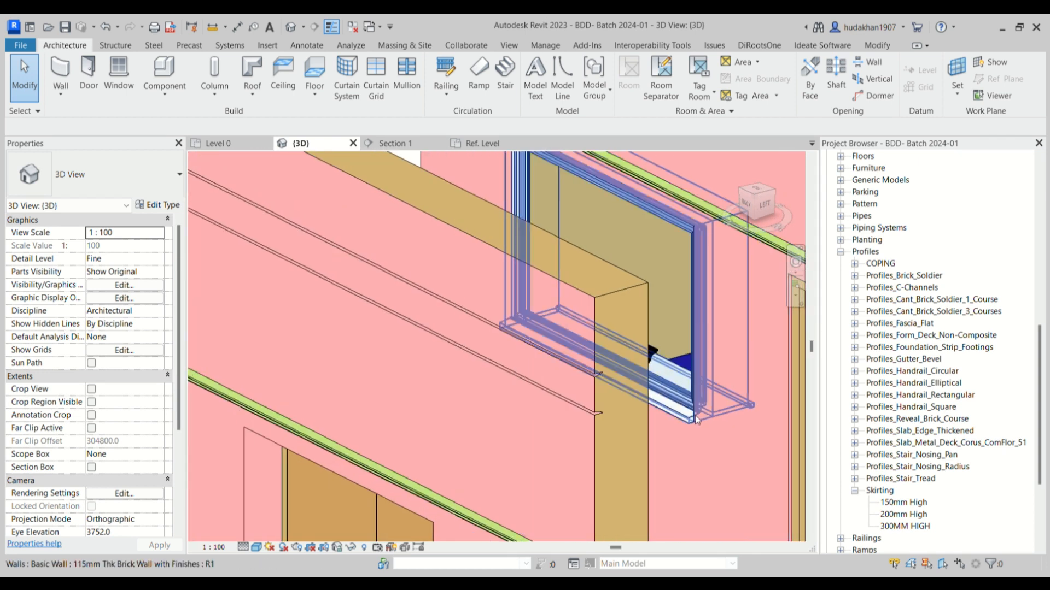
scroll(501, 437, "down", 2)
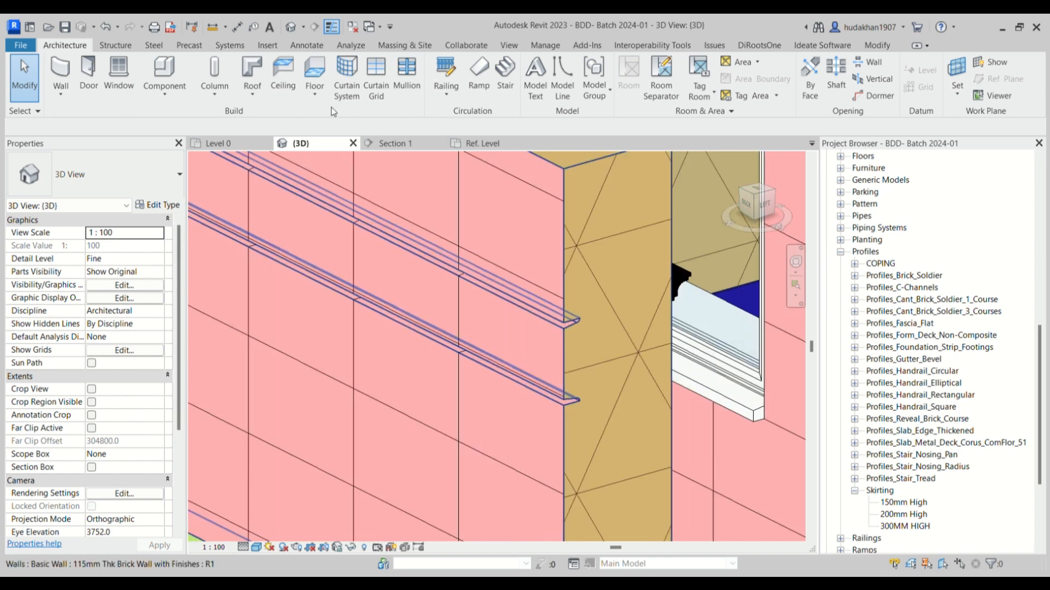
left_click(418, 142)
scroll(350, 235, "up", 6)
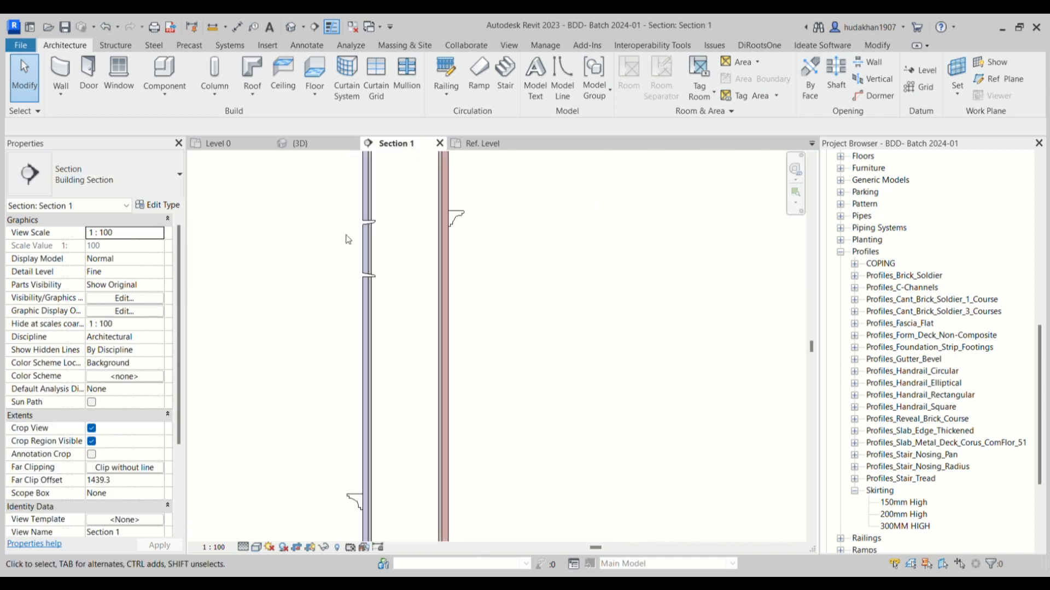
Select the C-channel reveal in Section 1 and change its type's profile to a circular one.
left_click(369, 227)
scroll(369, 227, "up", 2)
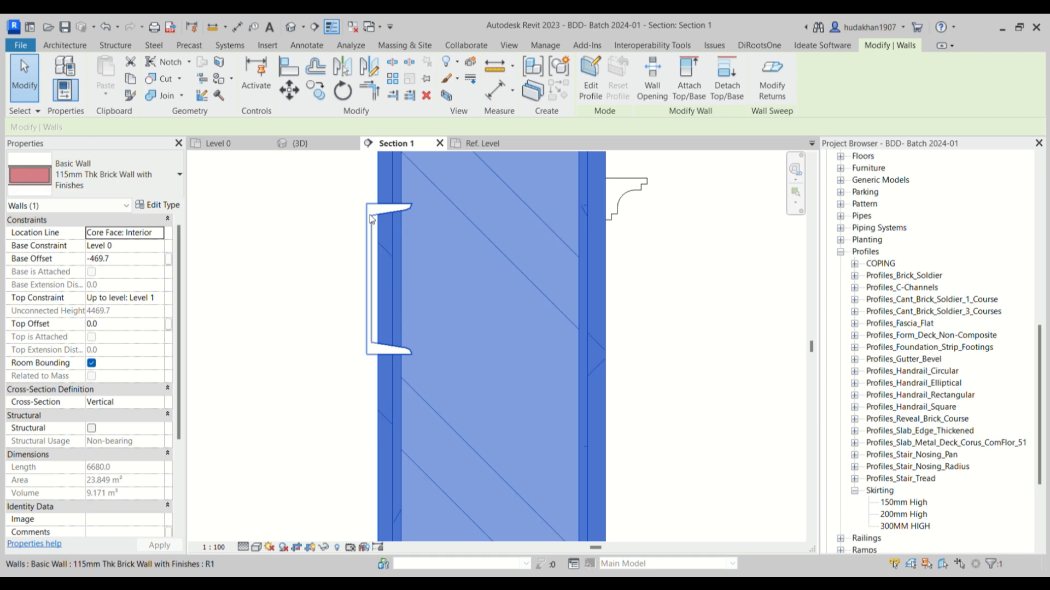
left_click(363, 212)
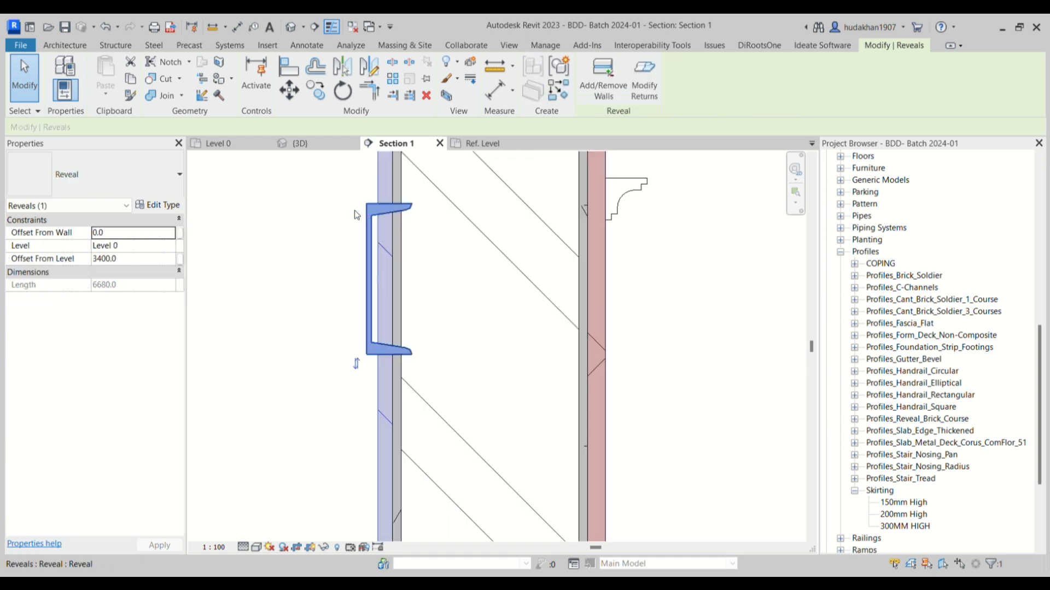
left_click(167, 206)
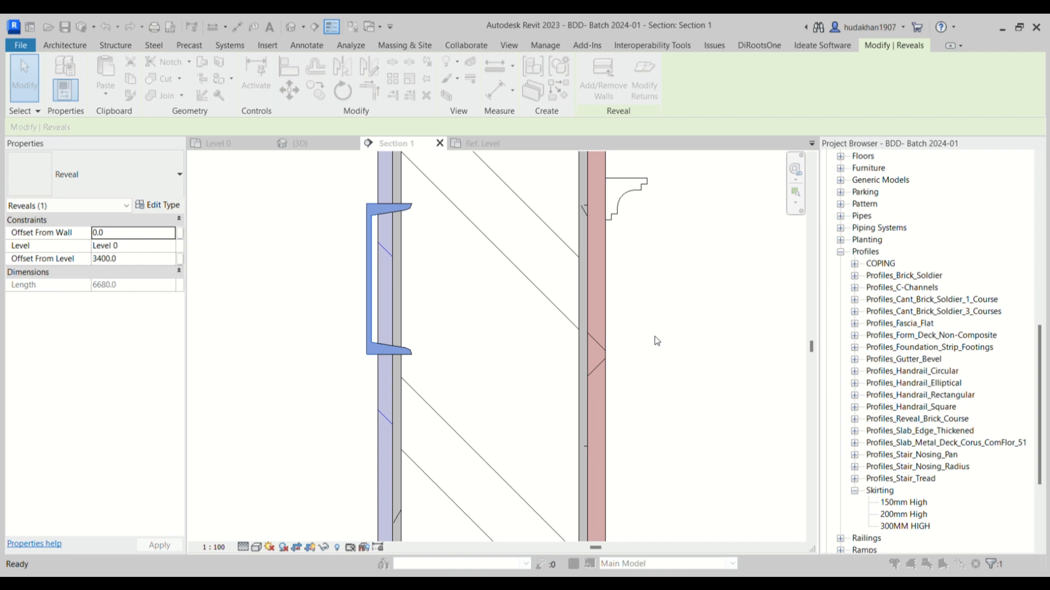
left_click(762, 490)
left_click(654, 498)
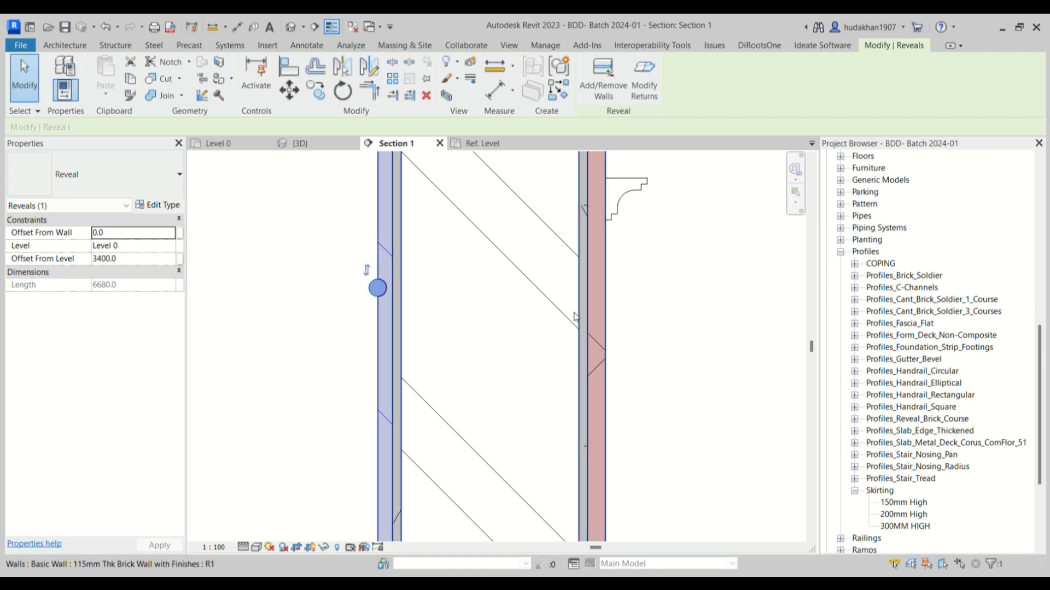
left_click(330, 272)
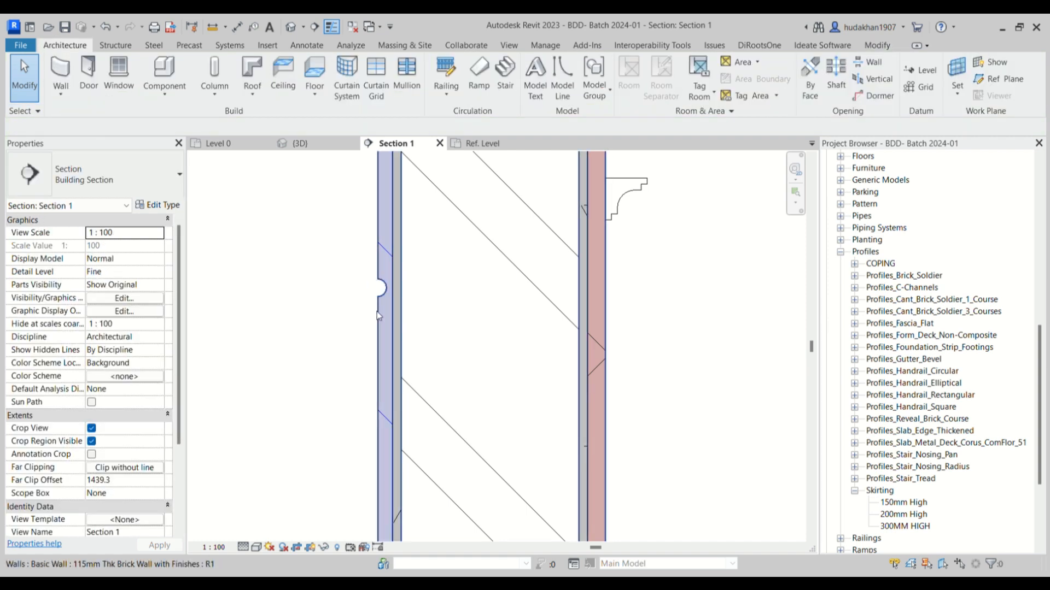
In the 3D view, place a second horizontal reveal on the freestanding wall below the first one, at about 3200 from Level 0.
left_click(298, 143)
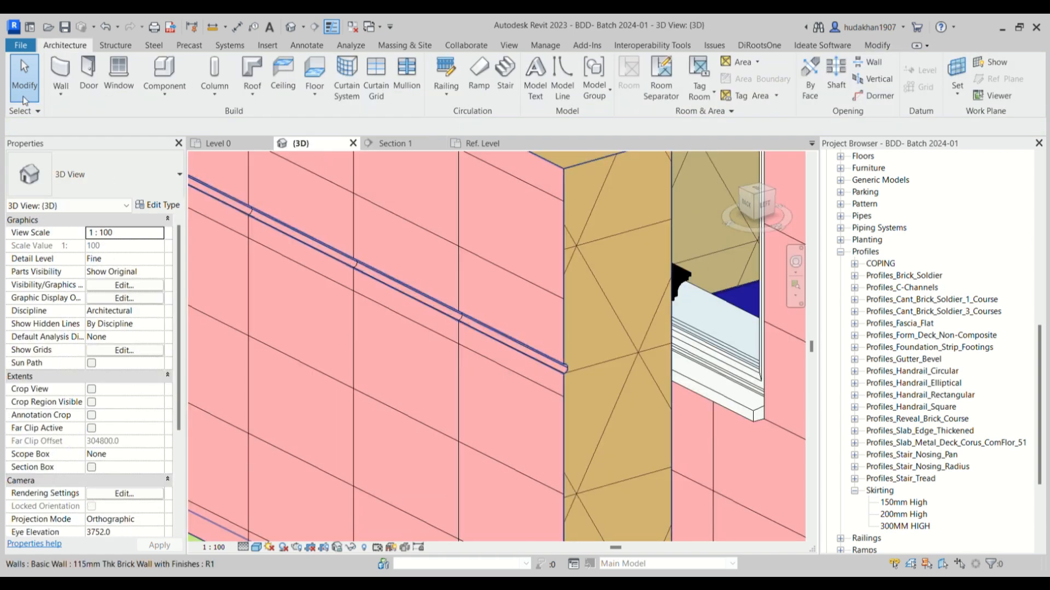
left_click(61, 95)
left_click(93, 222)
scroll(471, 245, "down", 2)
scroll(470, 244, "down", 2)
scroll(461, 310, "up", 2)
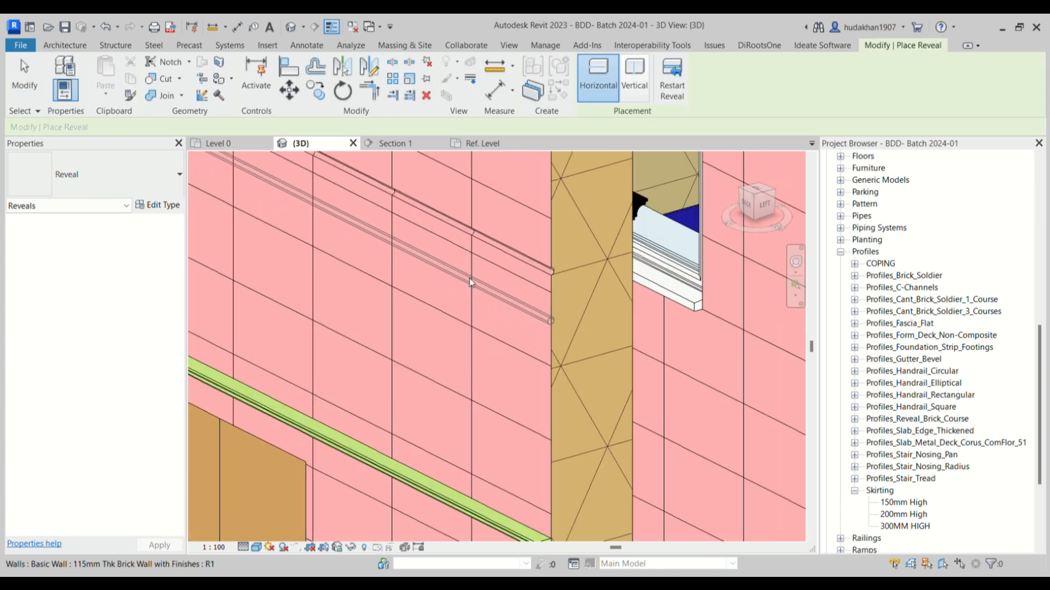
left_click(470, 278)
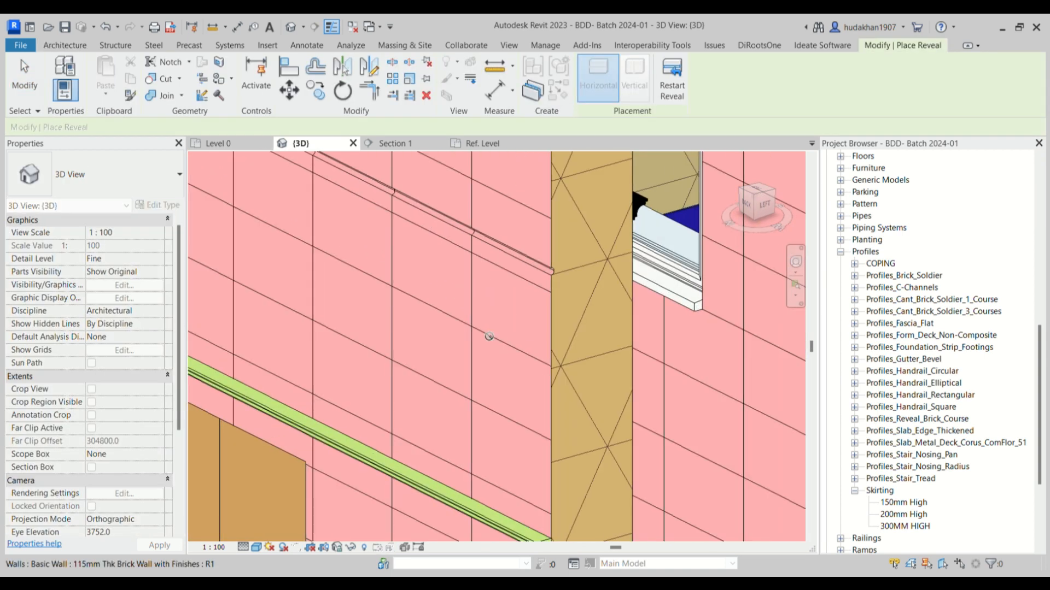
Examine the two circular reveals on the freestanding wall in the 3D view and in Section 1.
scroll(525, 326, "down", 2)
middle_click_drag(524, 326, 330, 345, "shift")
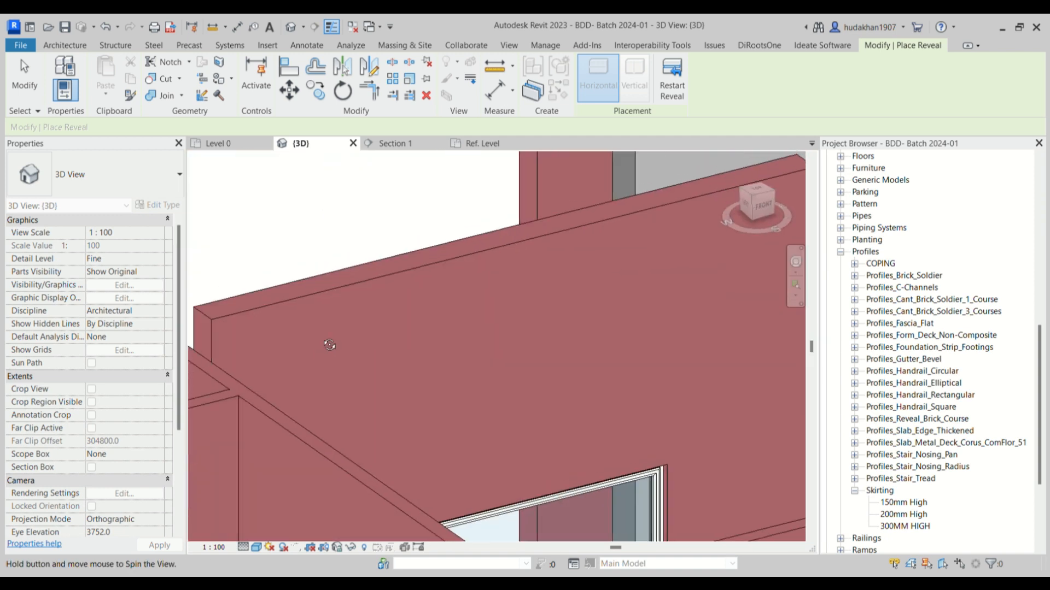
scroll(449, 356, "down", 4)
scroll(573, 227, "up", 5)
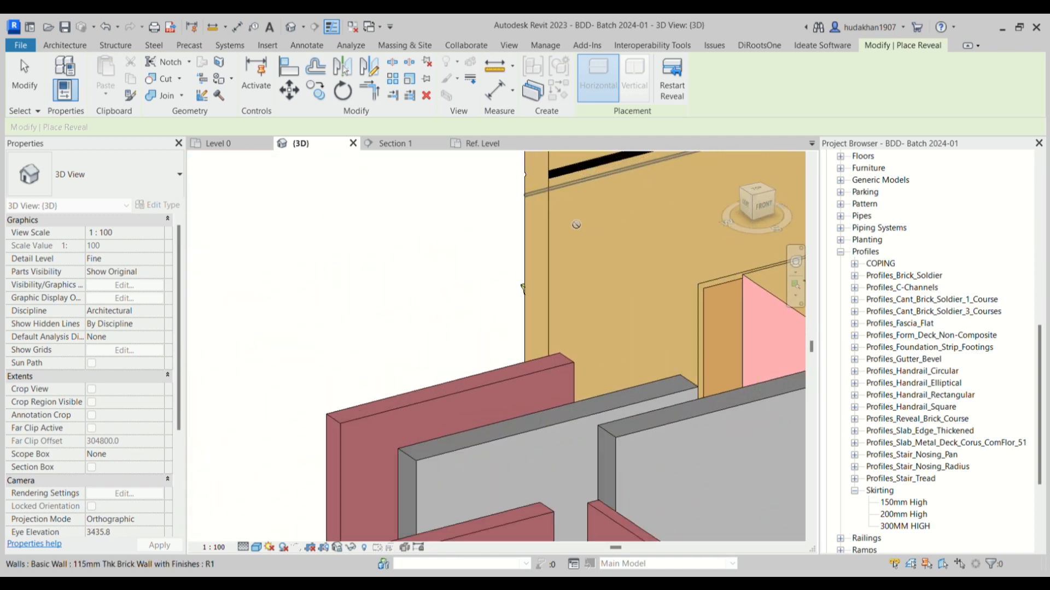
middle_click_drag(572, 245, 482, 388)
scroll(482, 388, "up", 8)
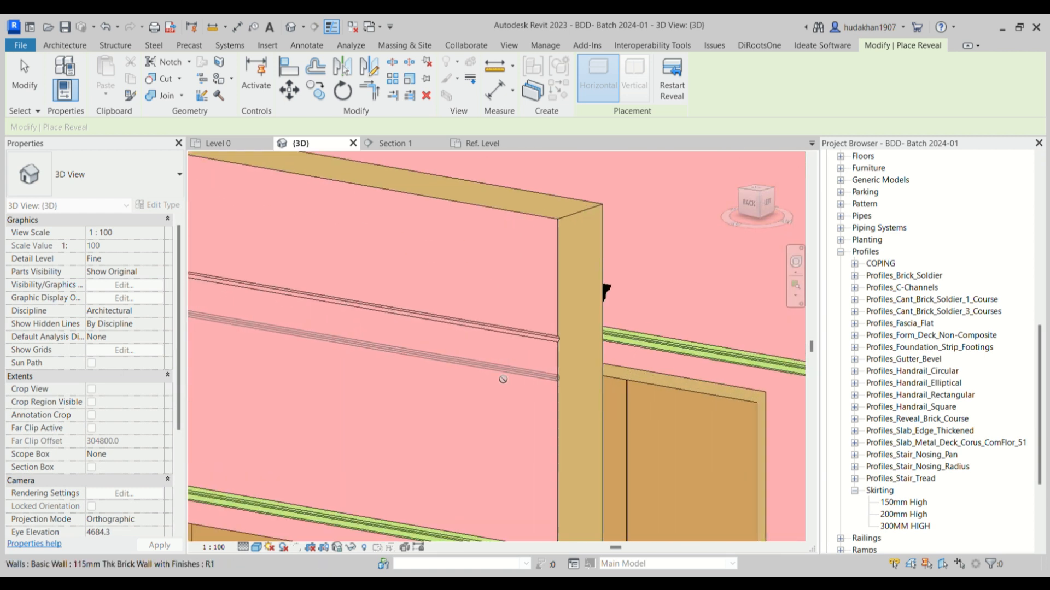
left_click(421, 142)
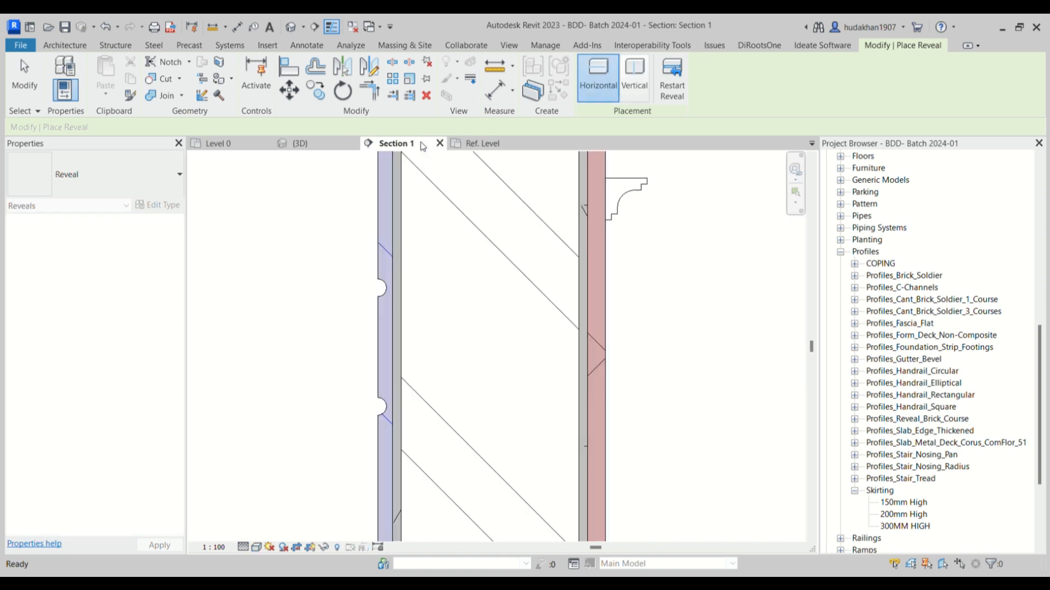
key("Escape")
Try a half-round profile on the reveal type of the lower reveal and undo the change.
left_click(378, 407)
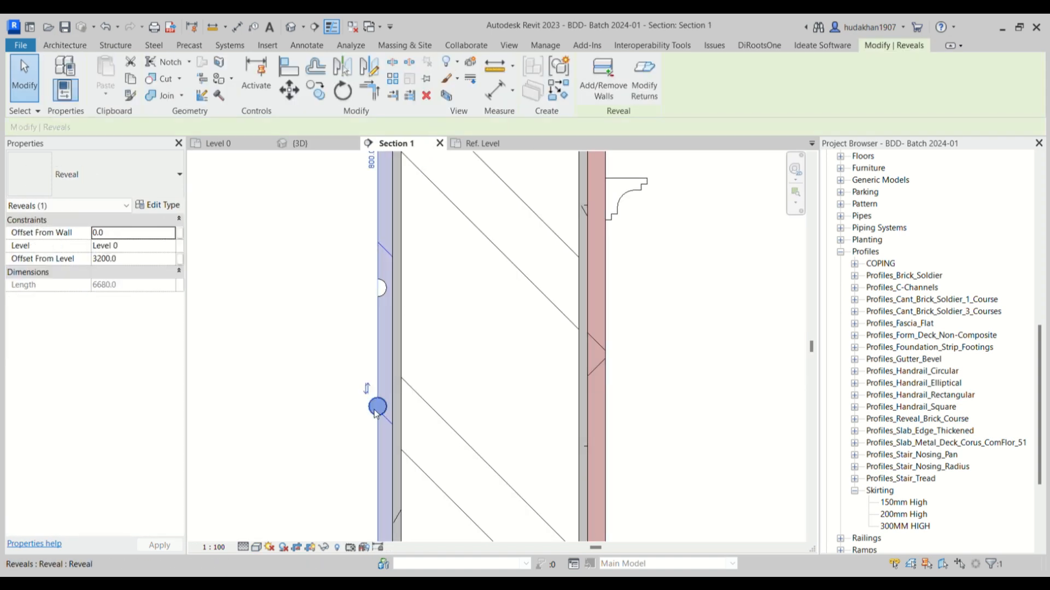
left_click(162, 206)
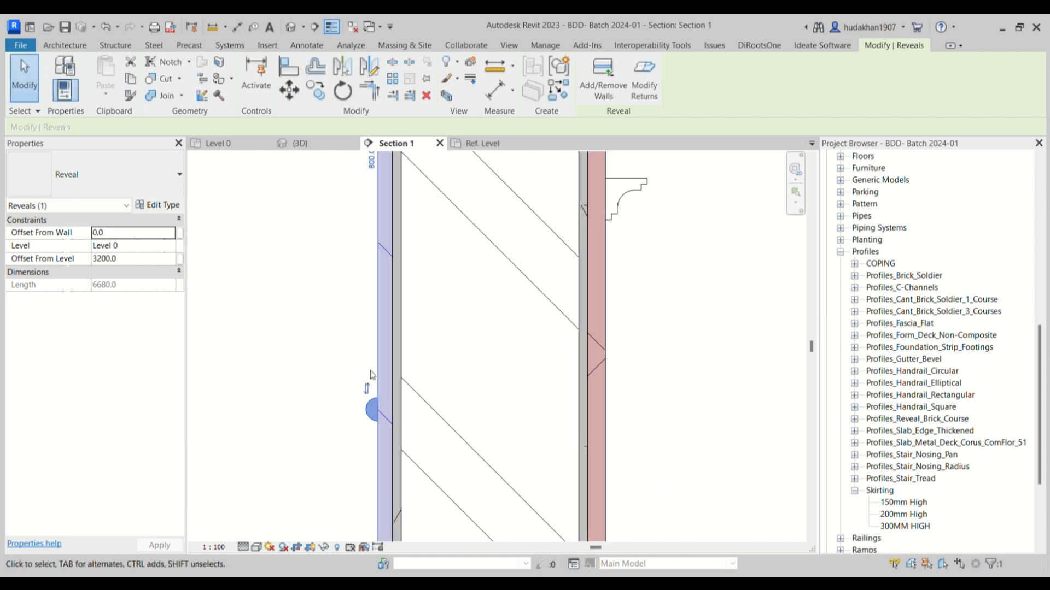
scroll(404, 333, "down", 2)
left_click(377, 431)
scroll(417, 320, "down", 2)
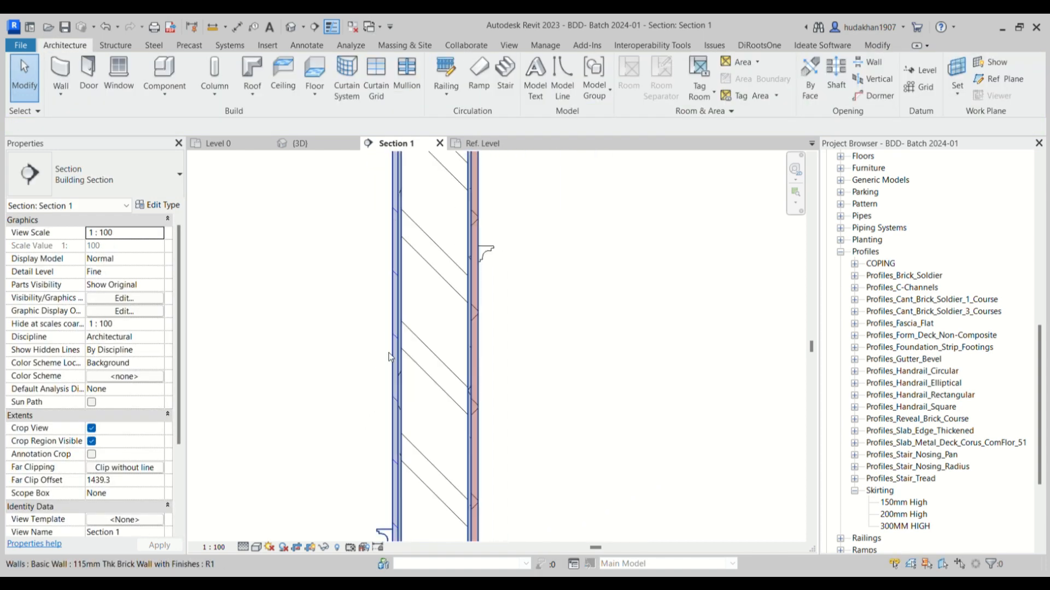
scroll(390, 356, "up", 3)
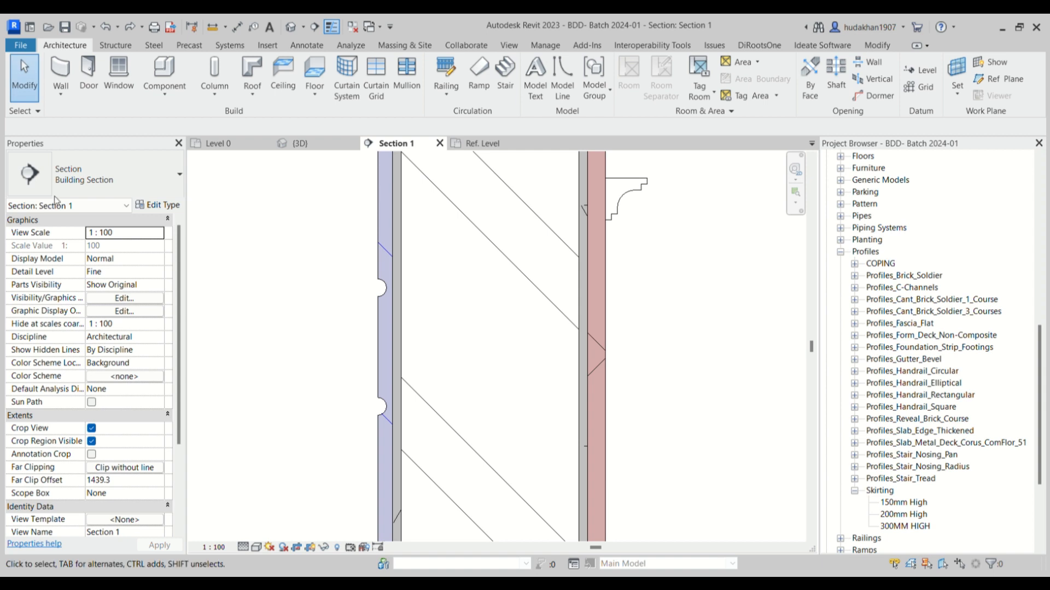
Inspect both circular reveals up close in the 3D view and open the Level 0 floor plan.
left_click(380, 287)
left_click(331, 144)
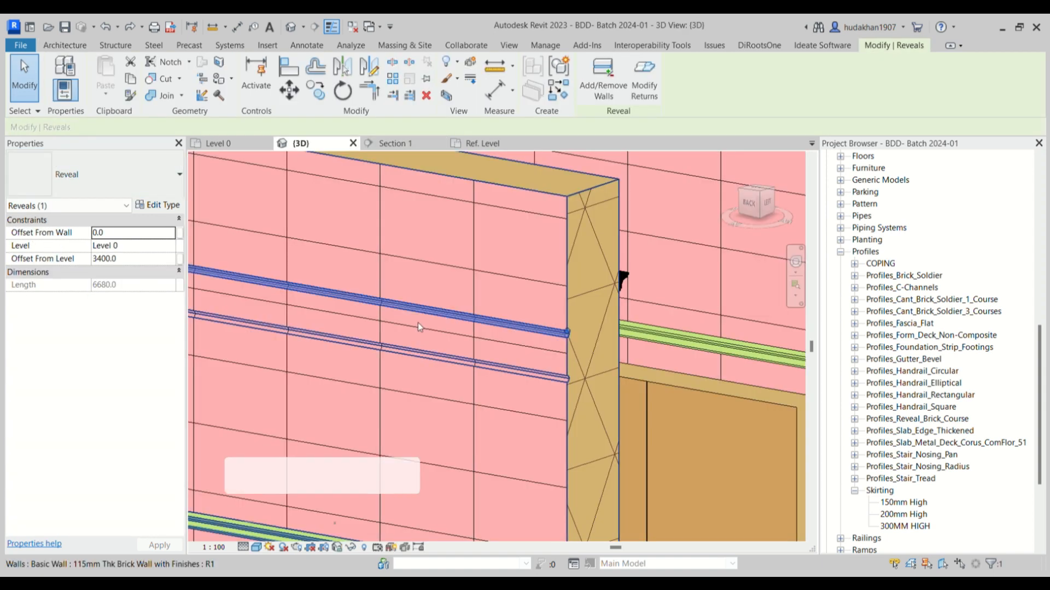
scroll(501, 391, "up", 5)
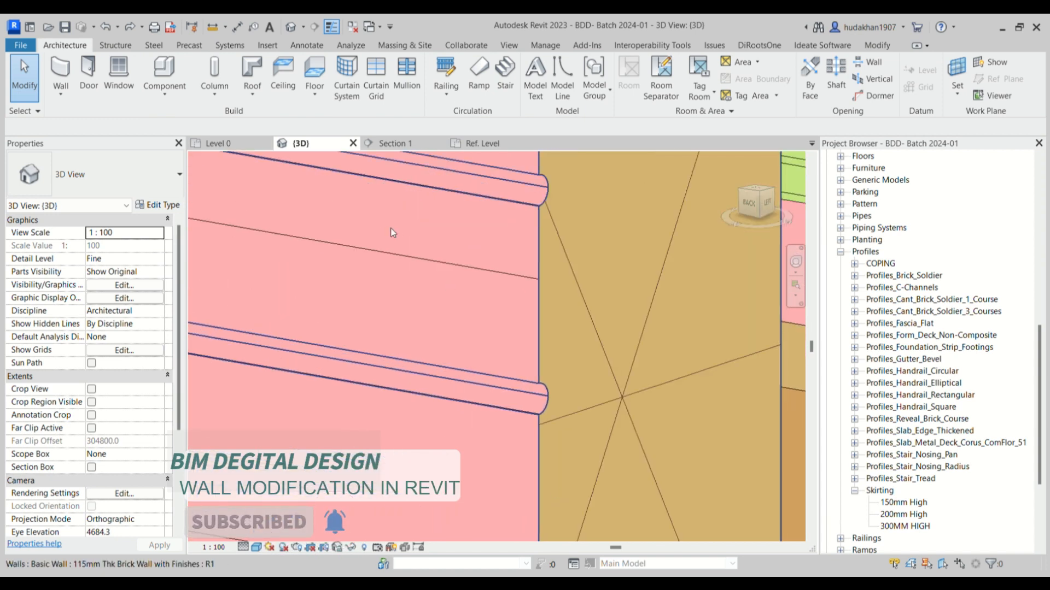
left_click(228, 144)
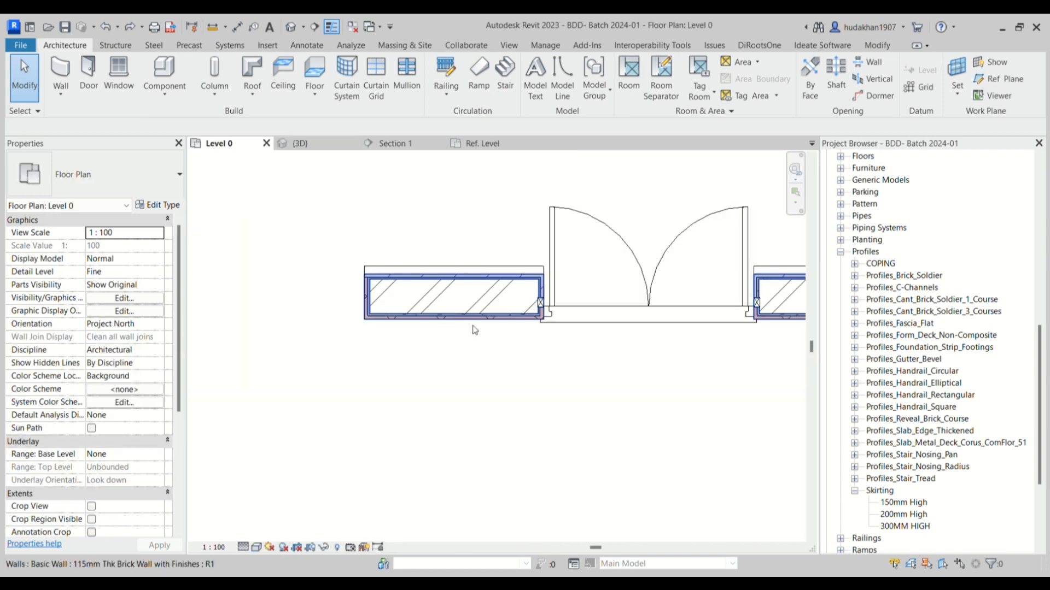
In Section 1, change the profile of the reveal type used by the freestanding wall's upper reveal to a flat rectangular one.
scroll(399, 355, "up", 3)
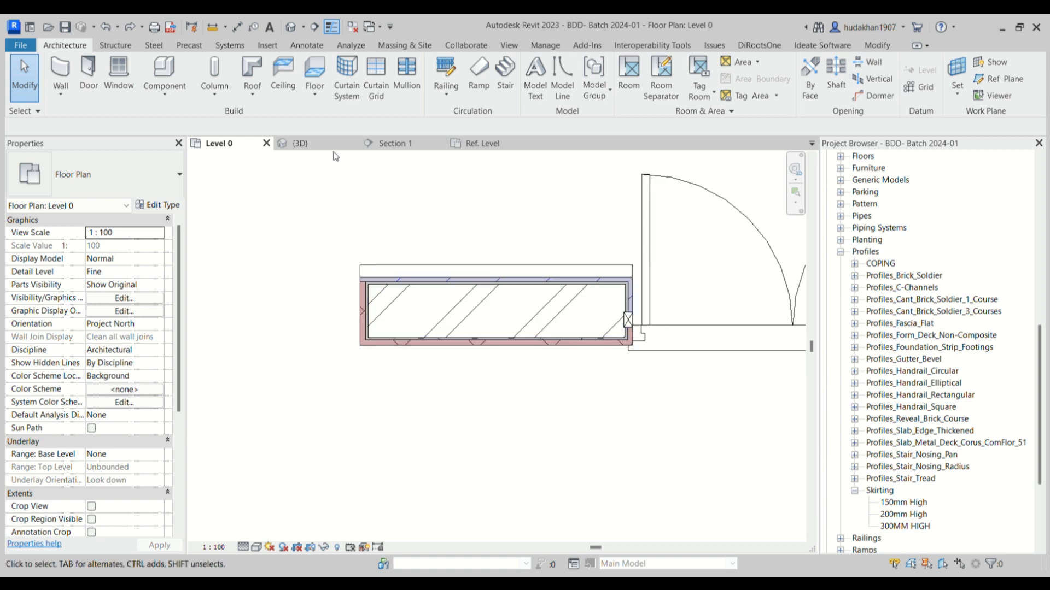
left_click(392, 147)
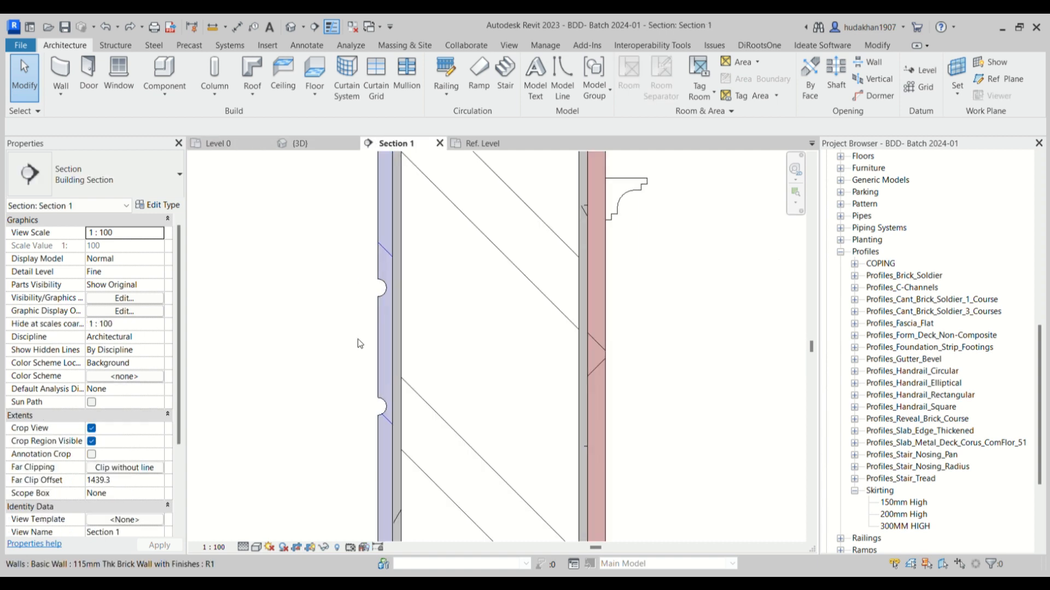
left_click(376, 290)
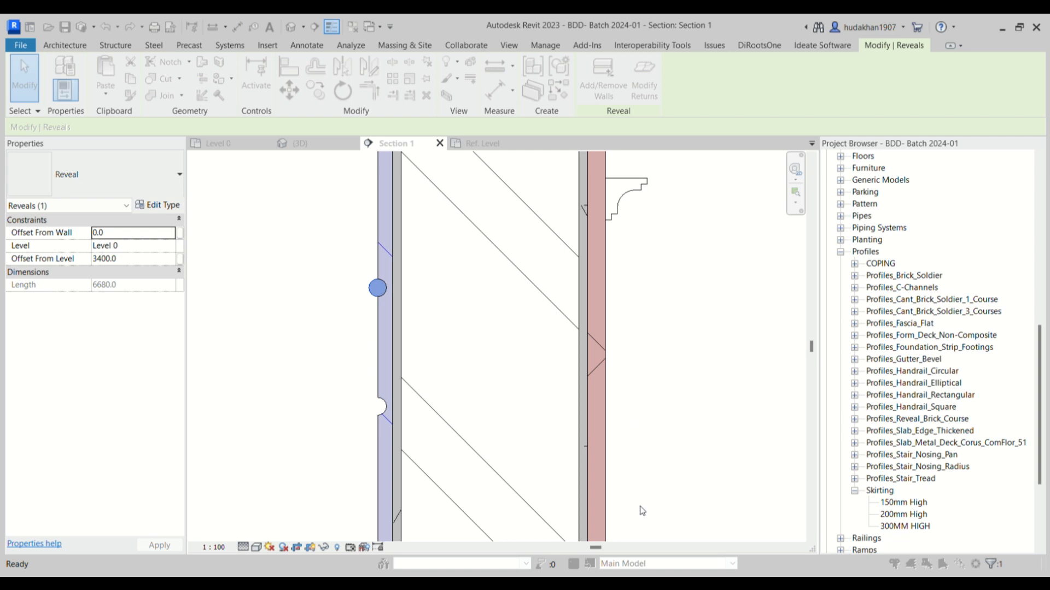
key("Escape")
scroll(370, 337, "up", 2)
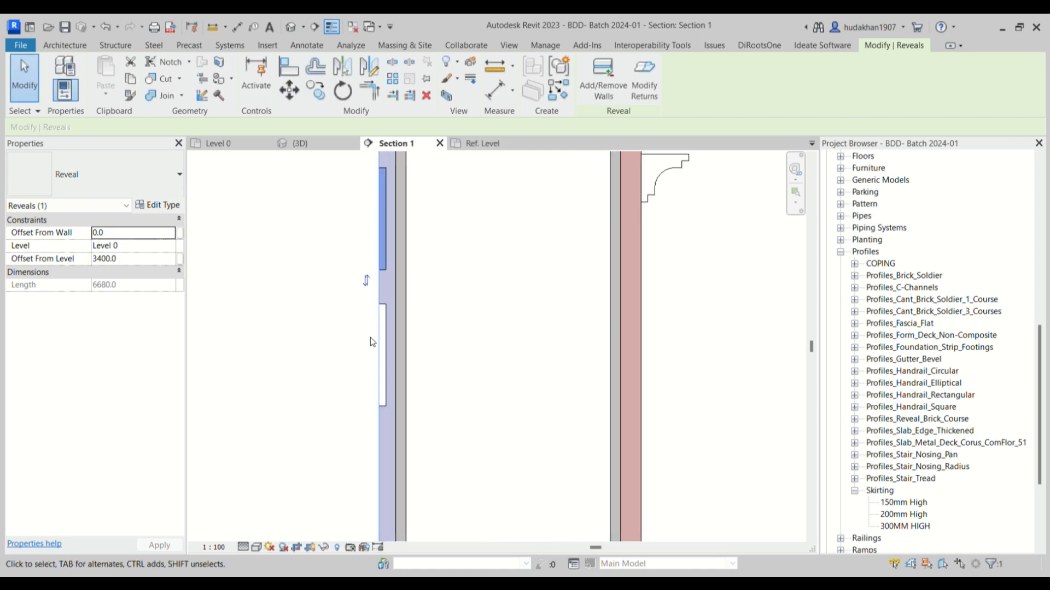
scroll(375, 371, "down", 2)
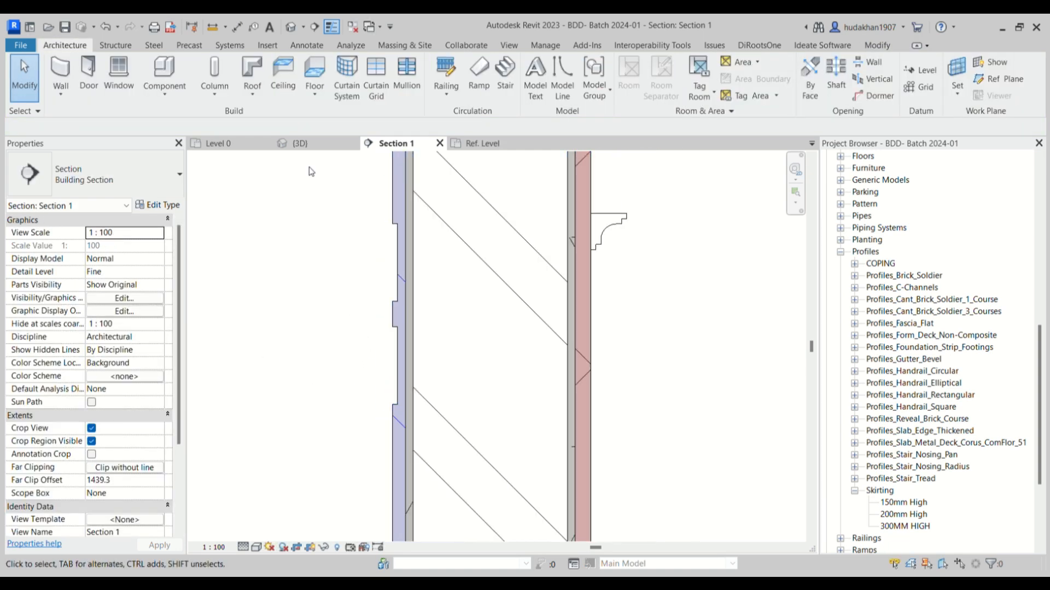
Examine the two rectangular reveals on the freestanding wall in the 3D view and Section 1, and reopen the Level 0 floor plan.
left_click(309, 147)
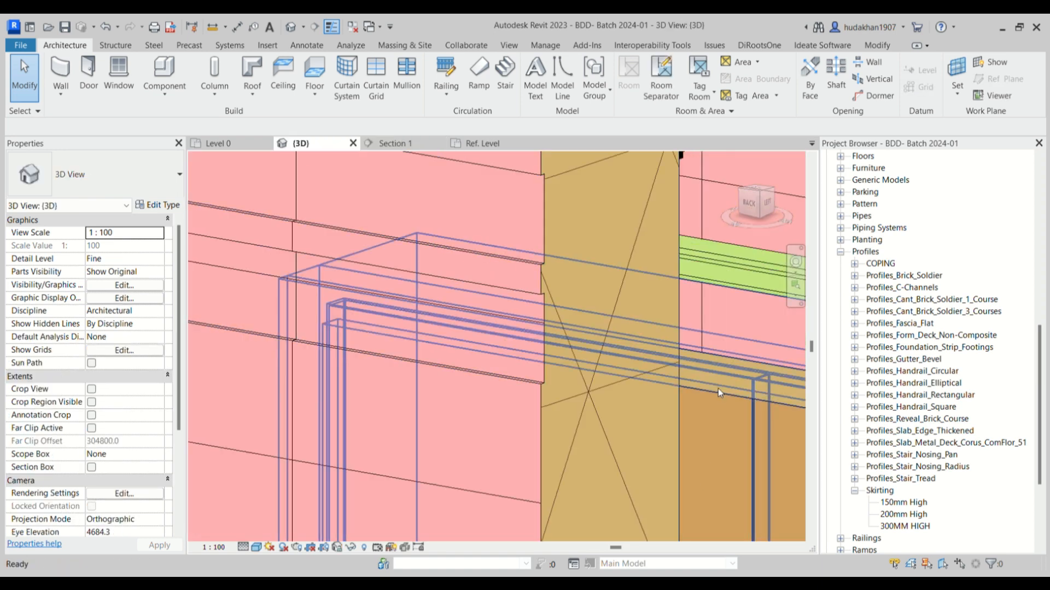
scroll(664, 332, "down", 6)
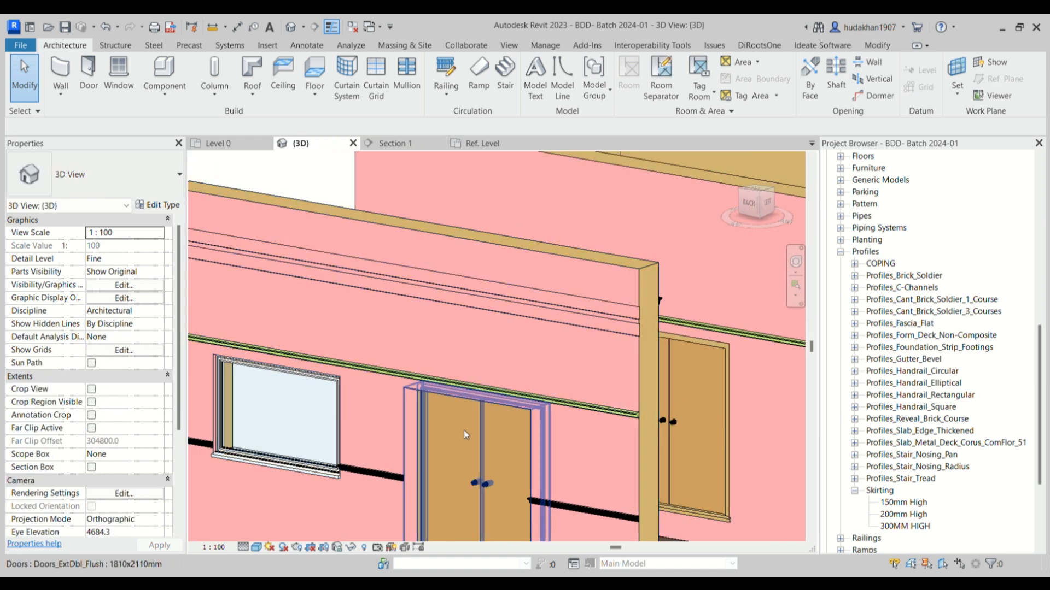
scroll(307, 266, "up", 3)
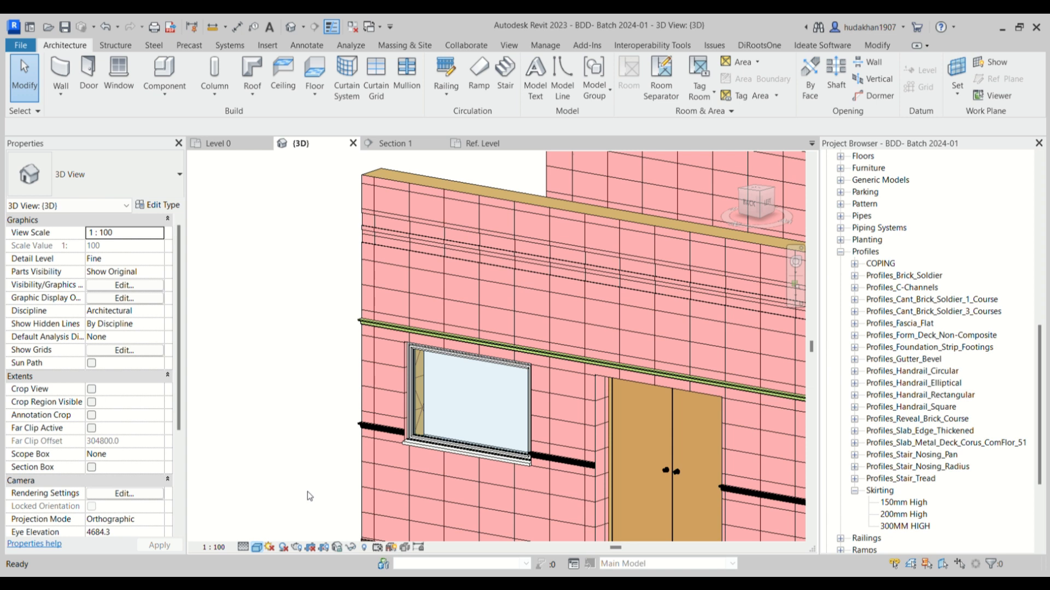
scroll(192, 325, "down", 4)
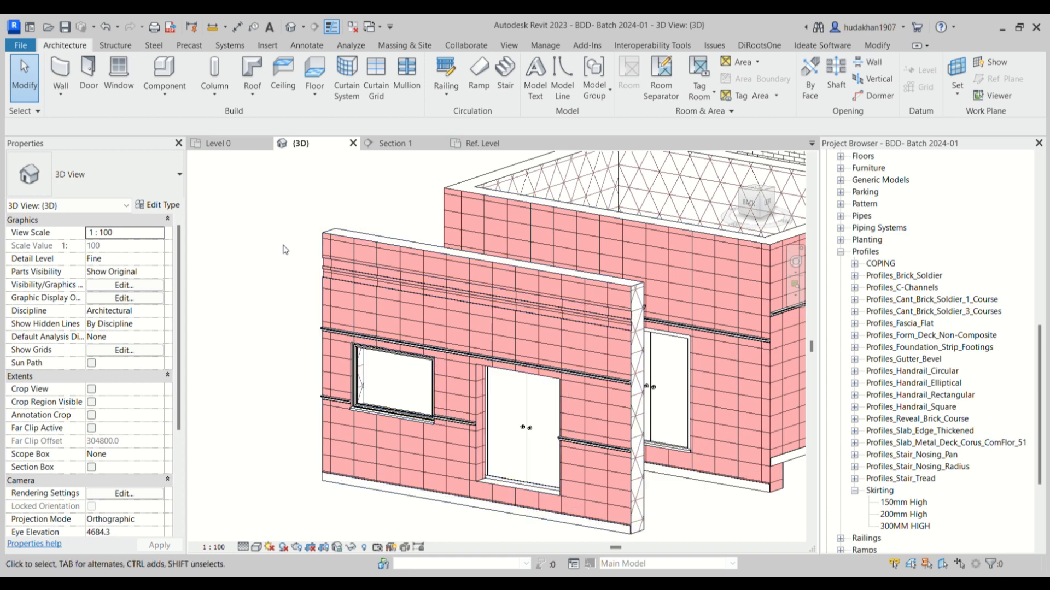
left_click(415, 144)
scroll(316, 352, "down", 3)
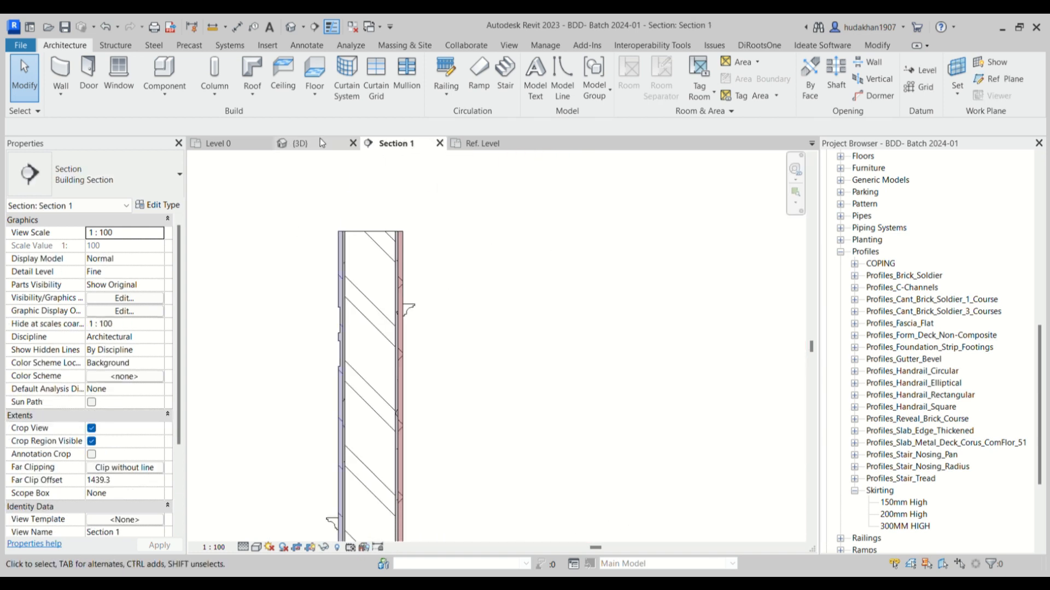
left_click(322, 143)
scroll(546, 391, "up", 4)
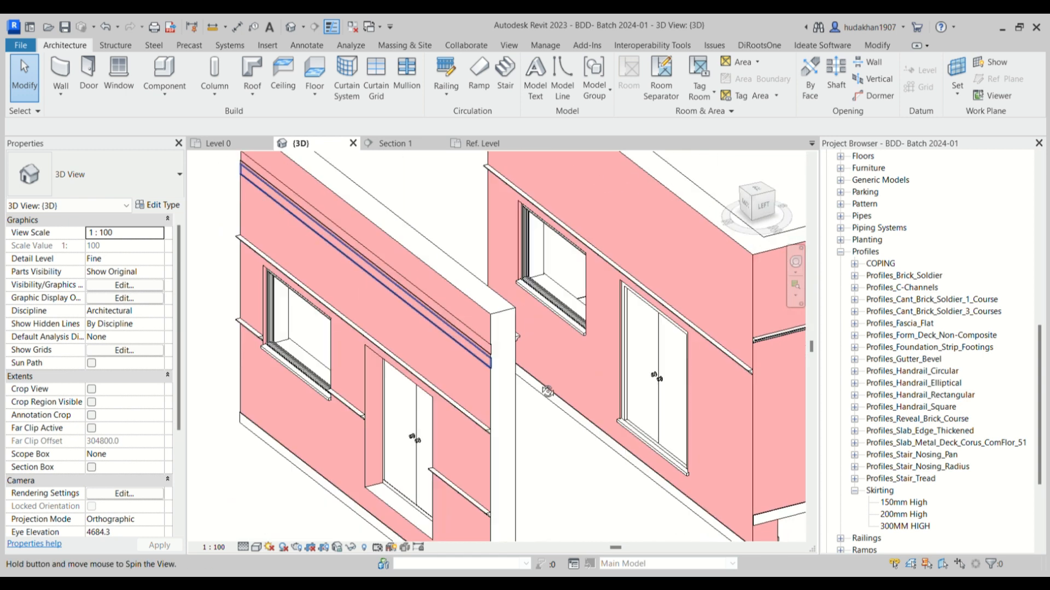
left_click(219, 145)
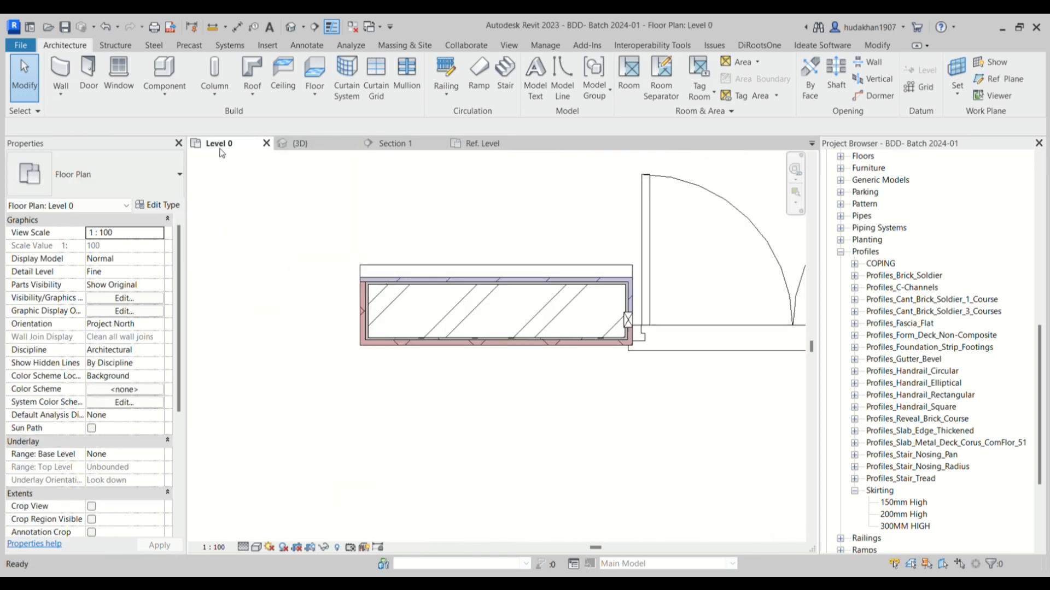